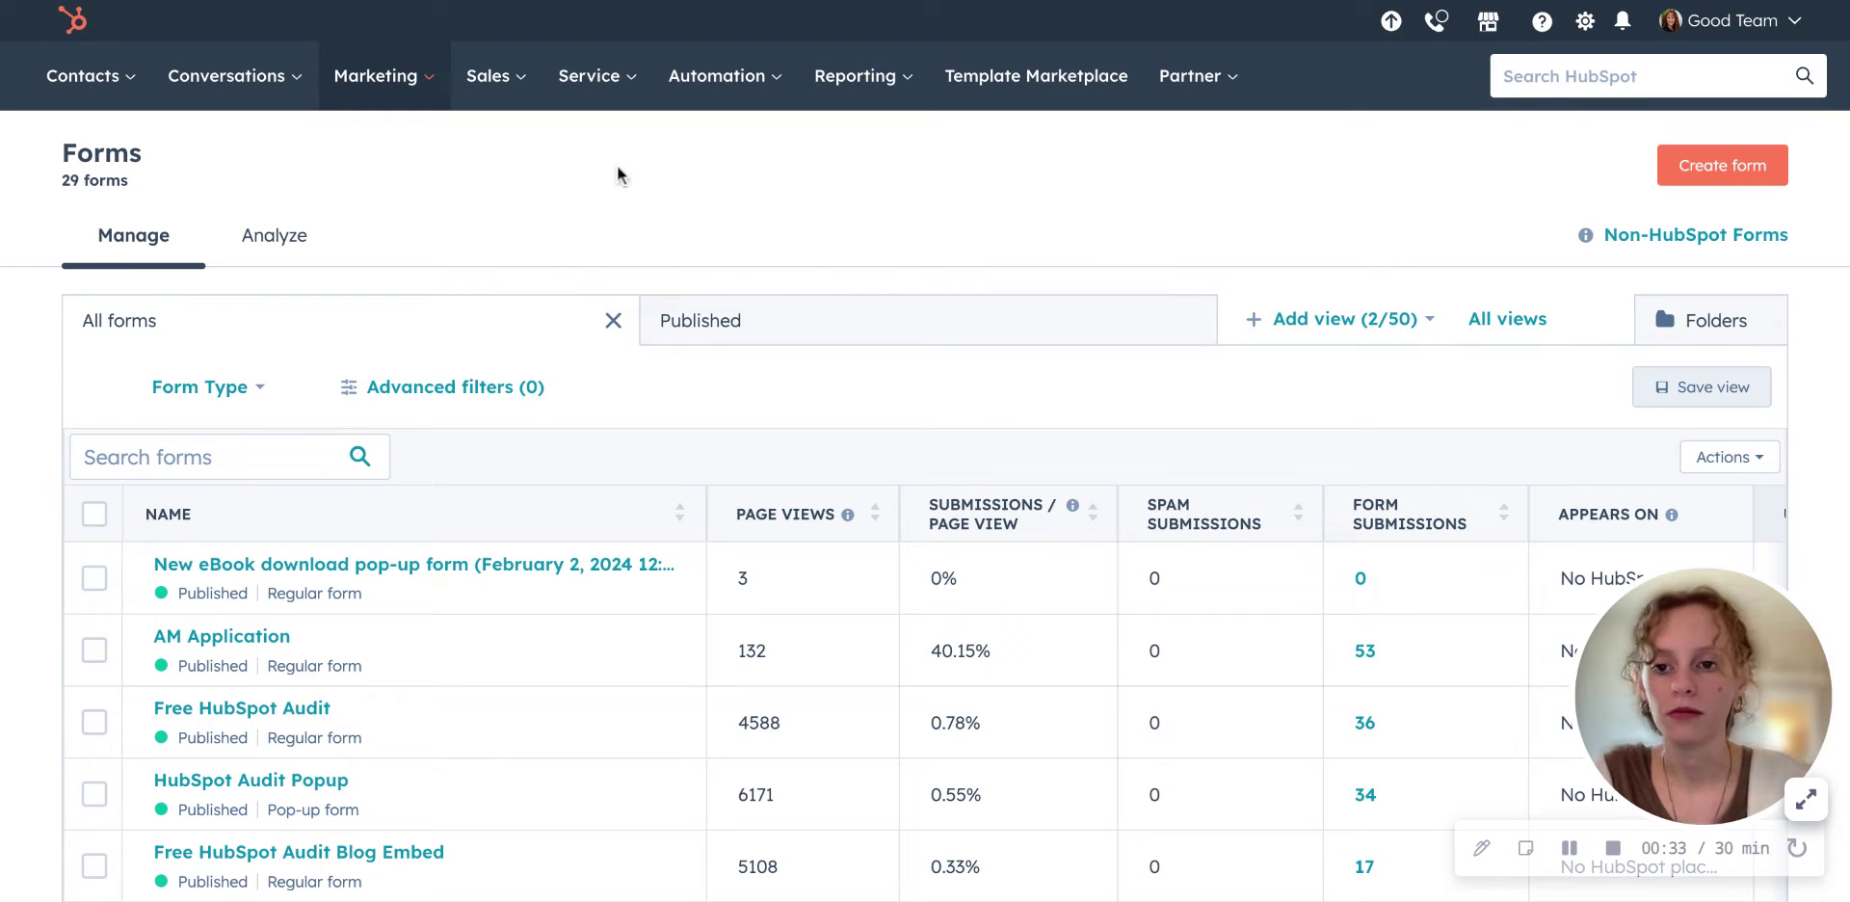
# Step: Open the lead-capture CTAs tool and switch from the legacy version to the new CTAs
pyautogui.click(389, 85)
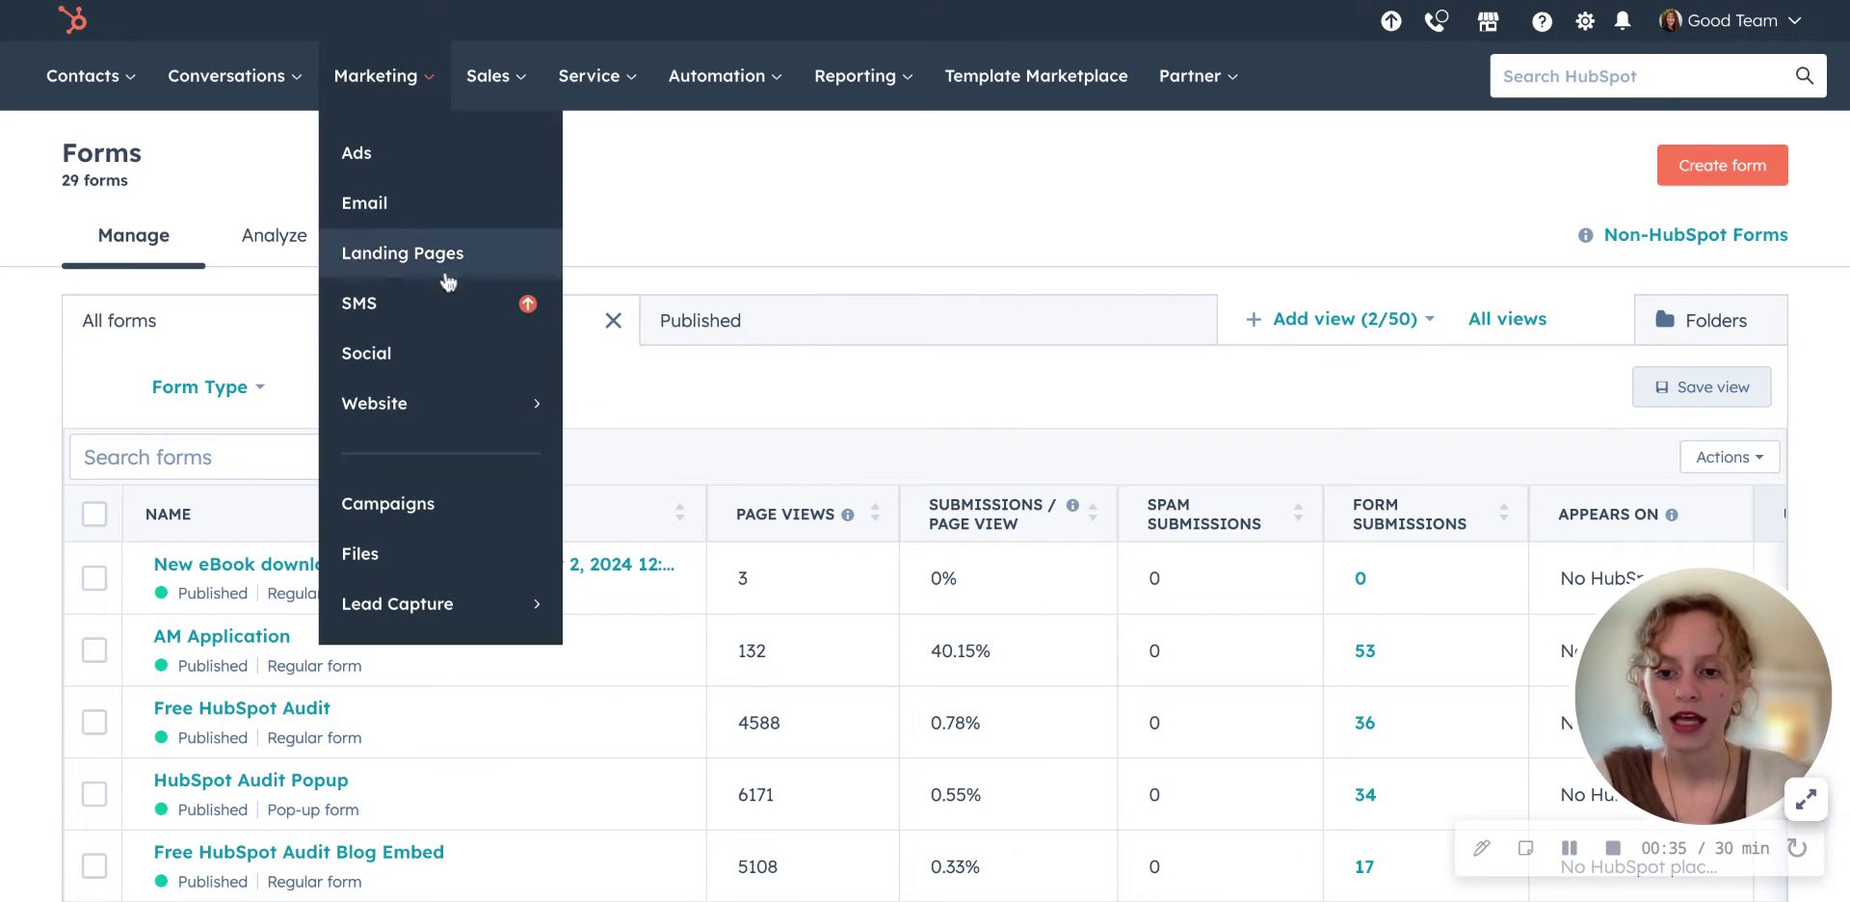
pyautogui.moveTo(529, 605)
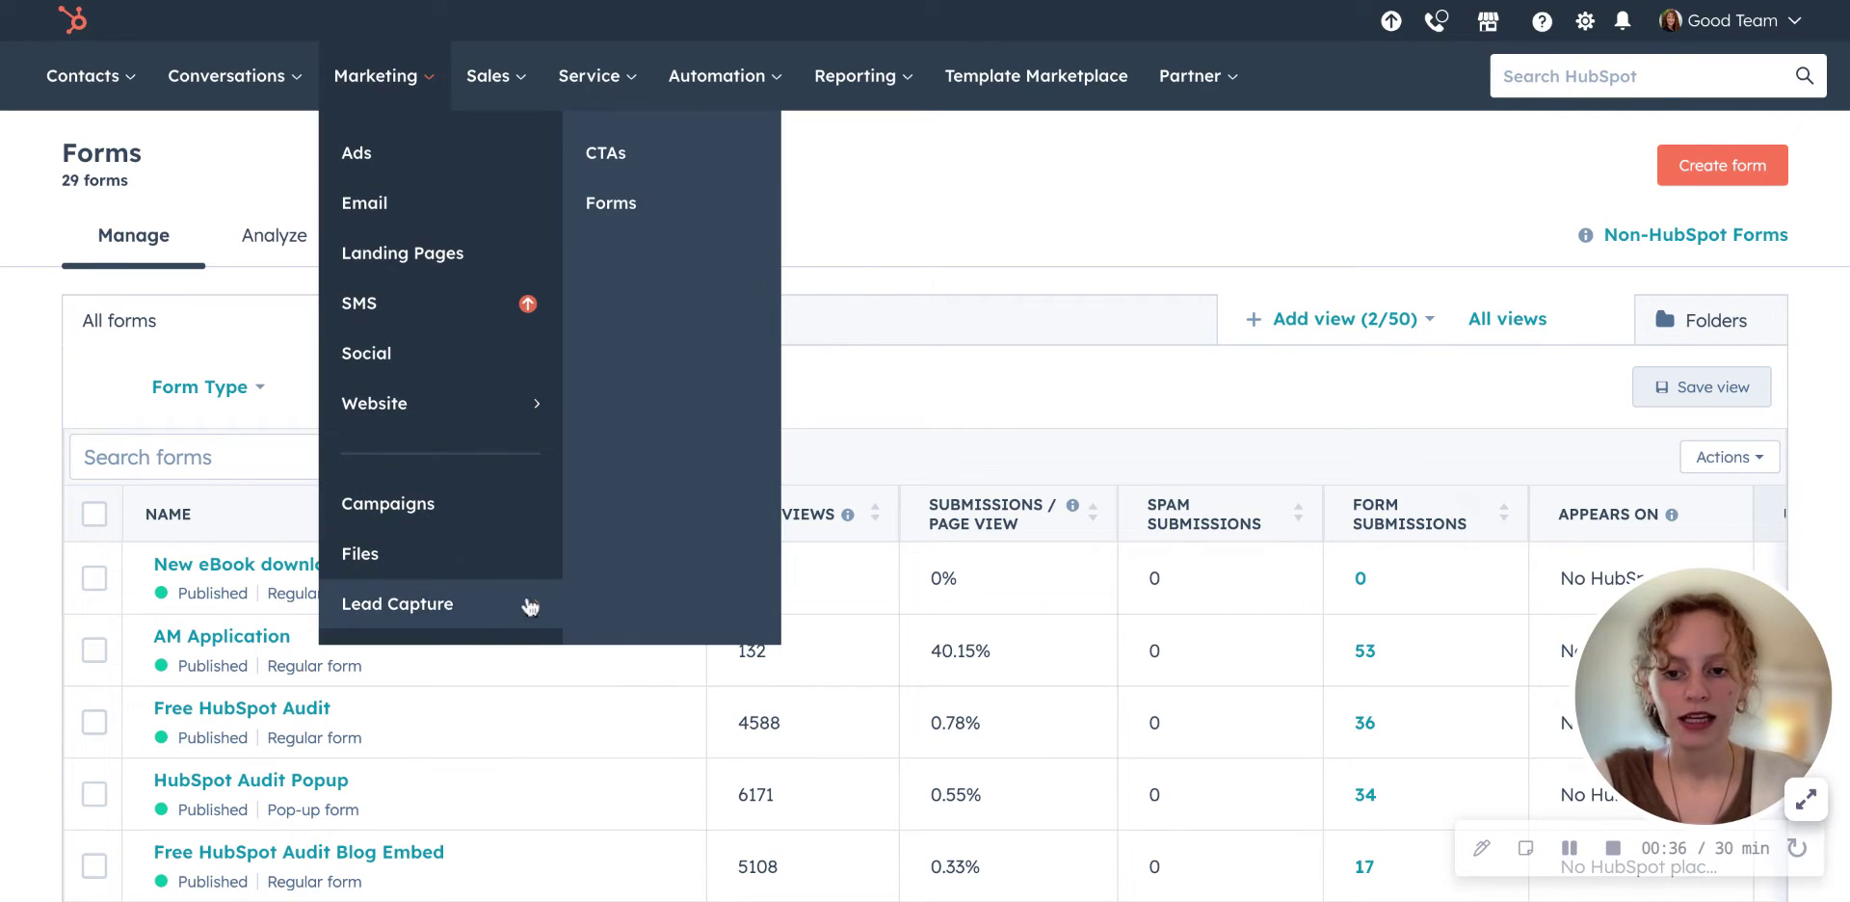
pyautogui.click(695, 158)
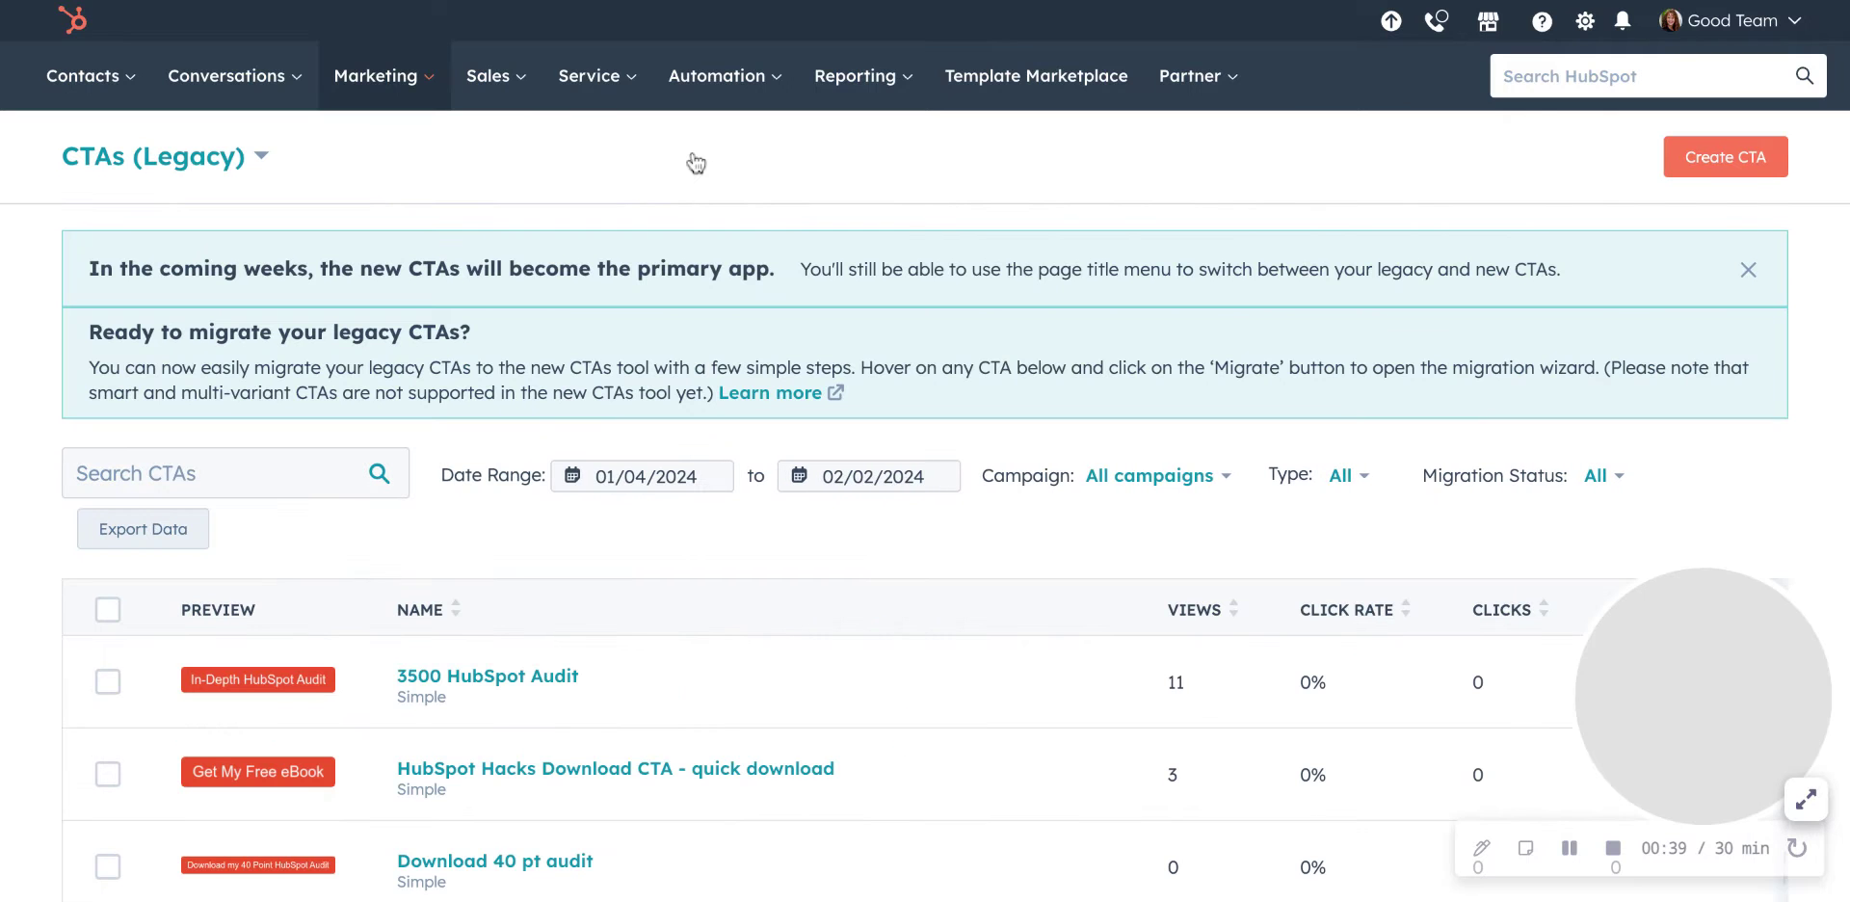
pyautogui.click(210, 181)
pyautogui.click(108, 227)
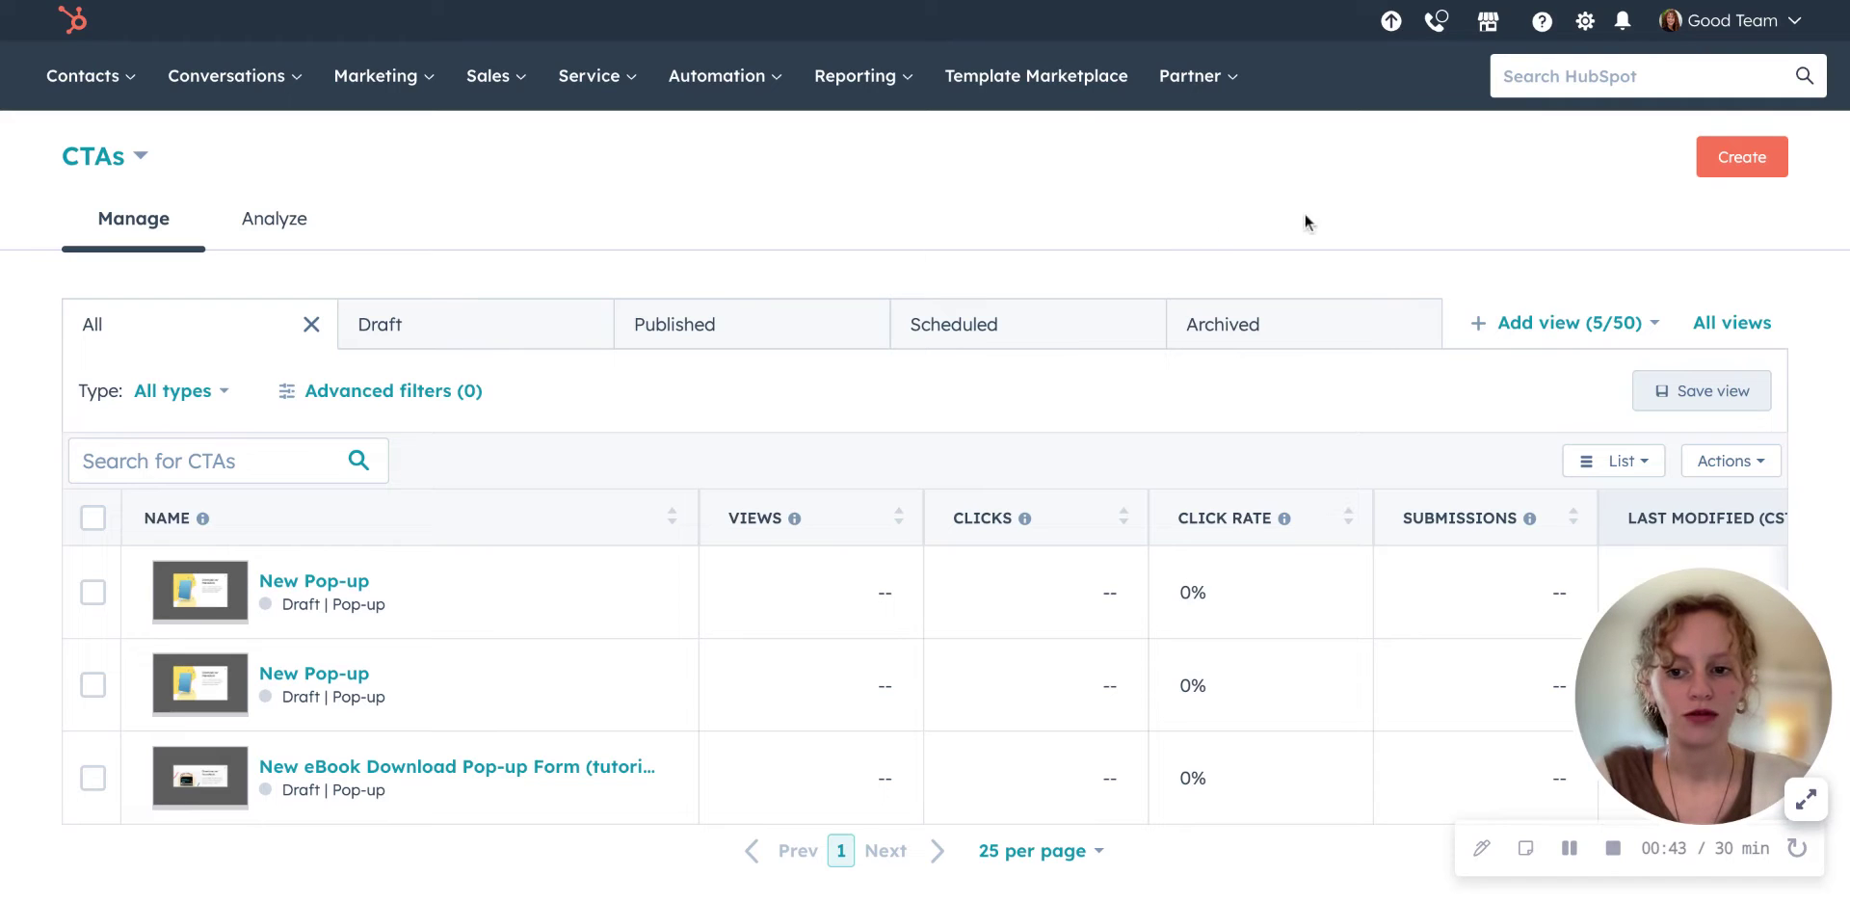
# Step: Create a new CTA from the Download Free eBook Pop-up template in the Content category
pyautogui.click(1756, 168)
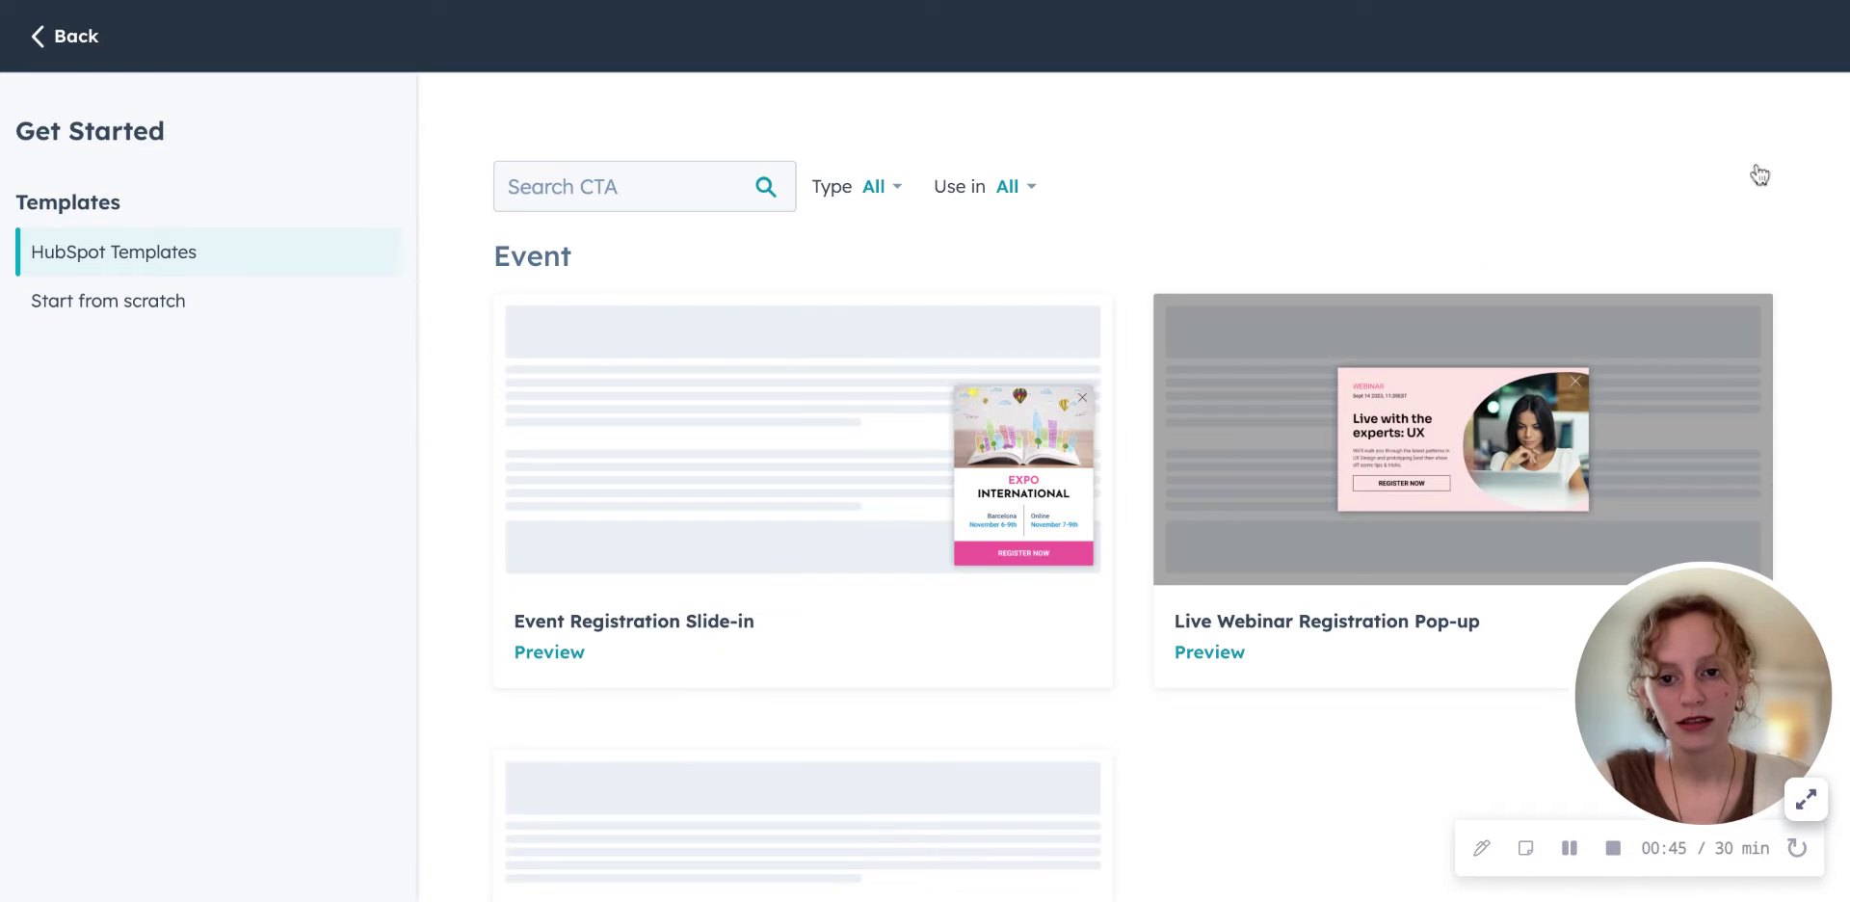
pyautogui.scroll(-10, 1131, 249)
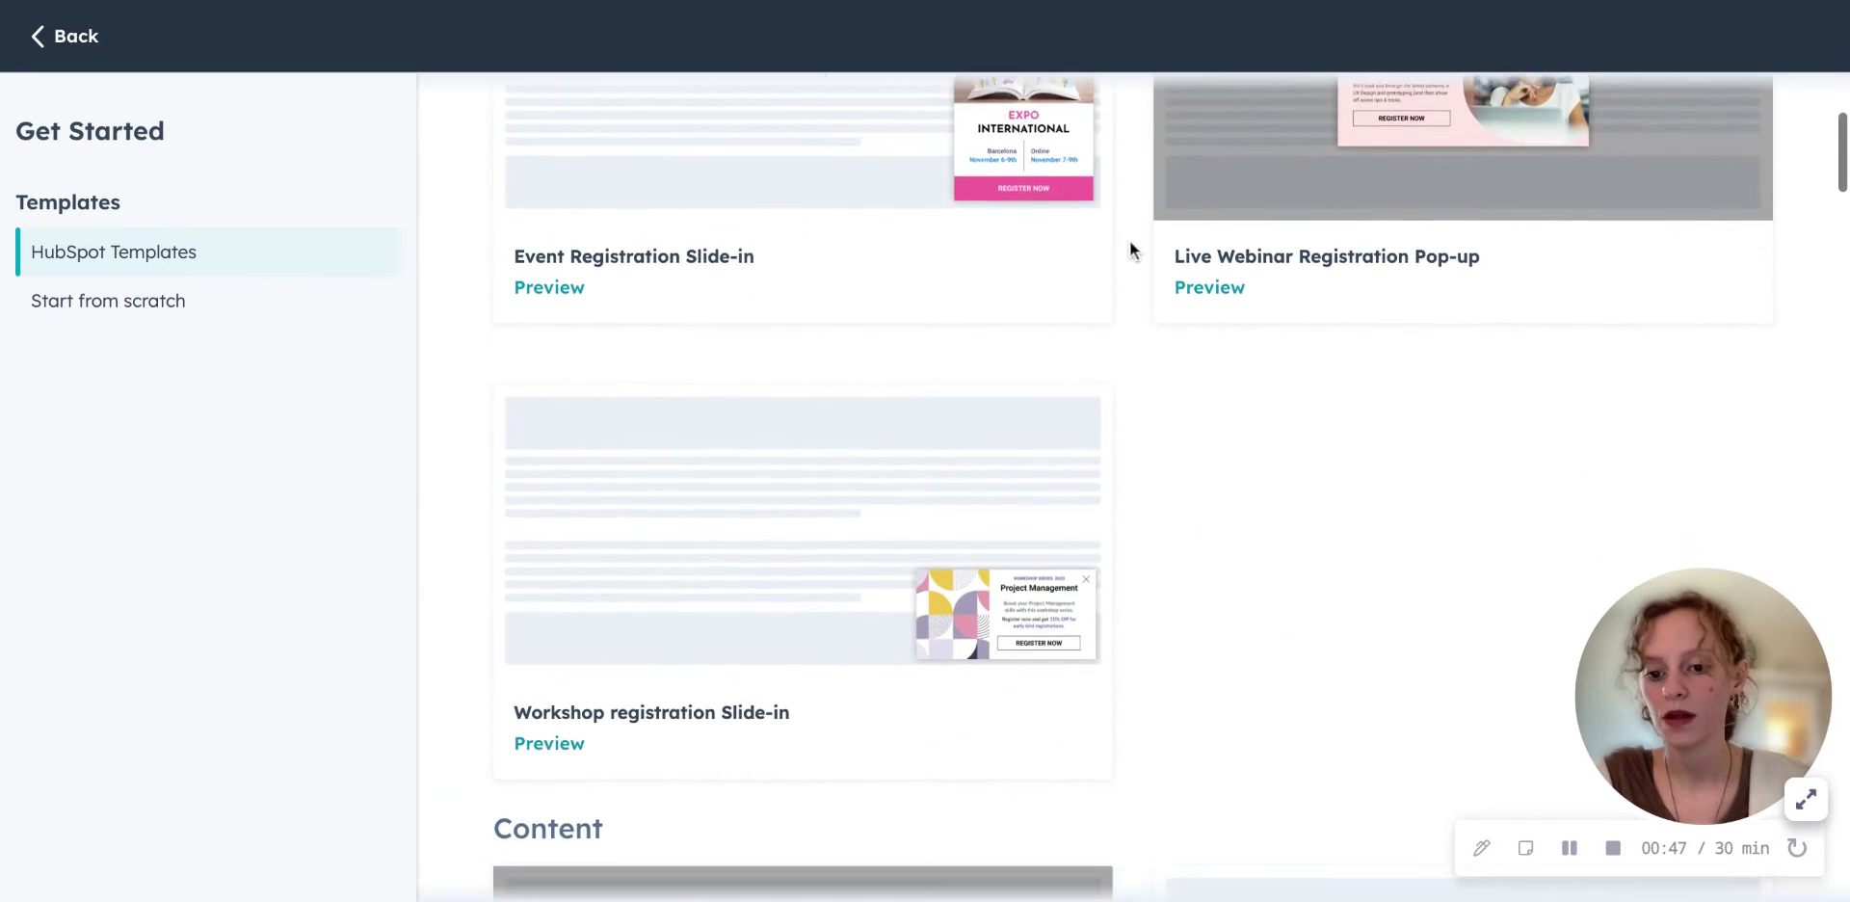
pyautogui.scroll(-6, 1131, 248)
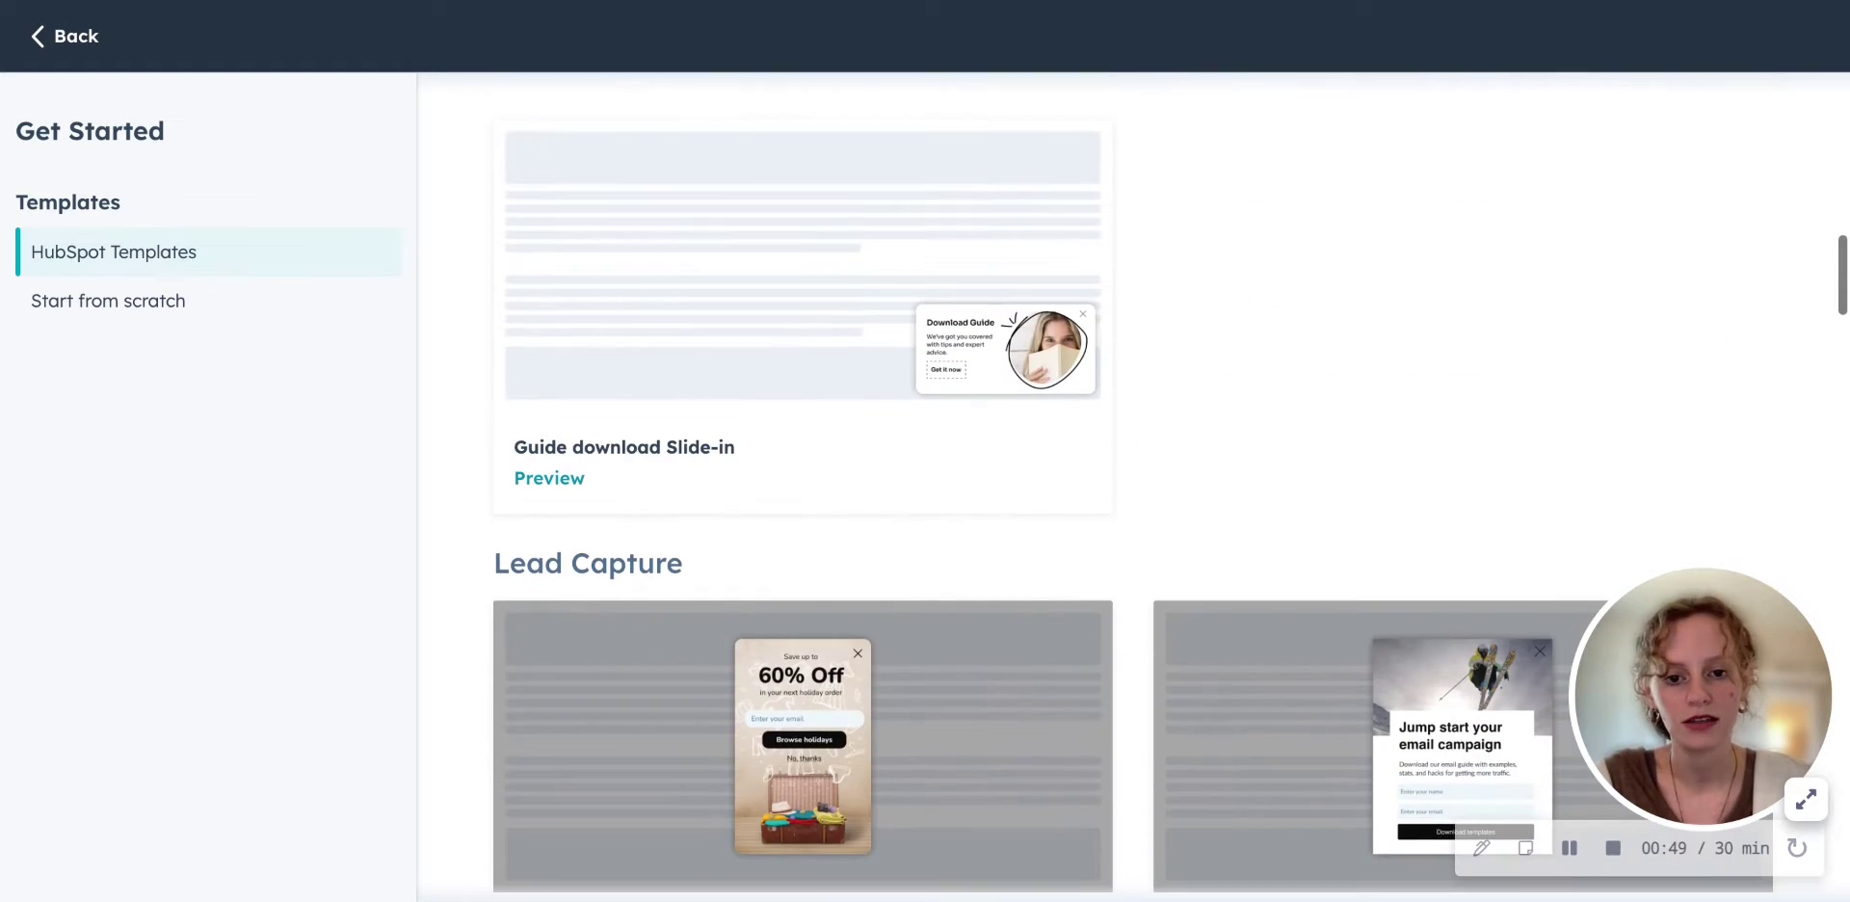
pyautogui.scroll(-2, 1131, 248)
pyautogui.scroll(-4, 680, 310)
pyautogui.scroll(10, 680, 310)
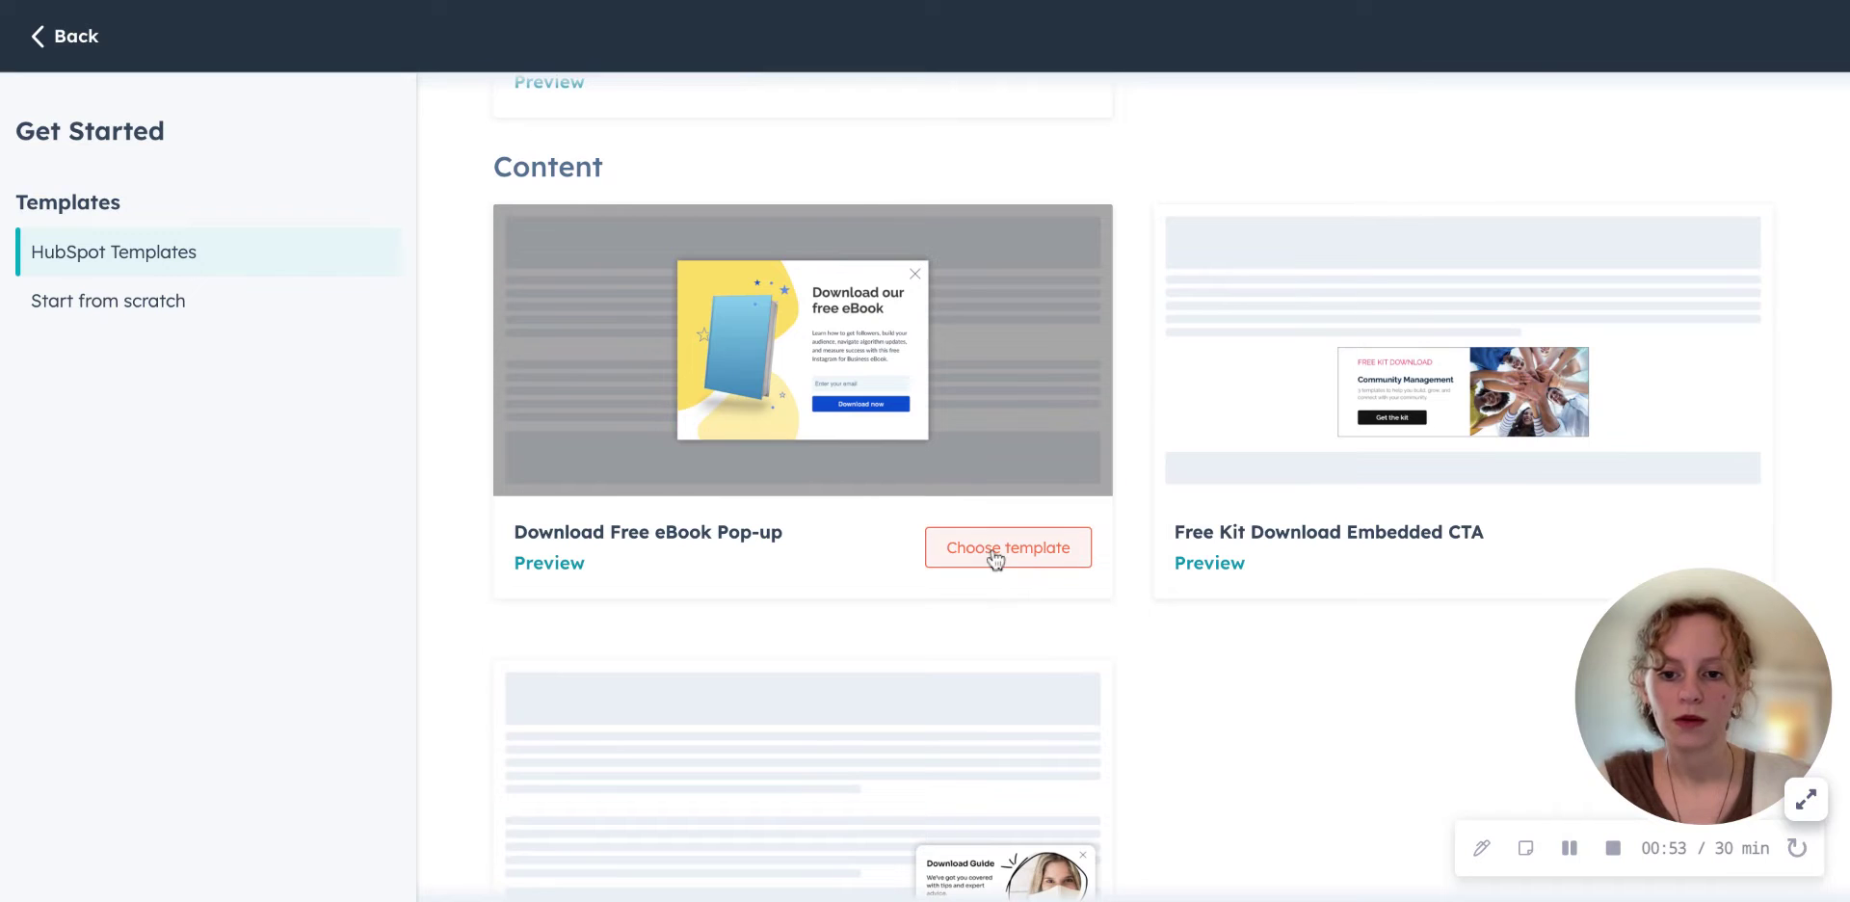
pyautogui.click(995, 559)
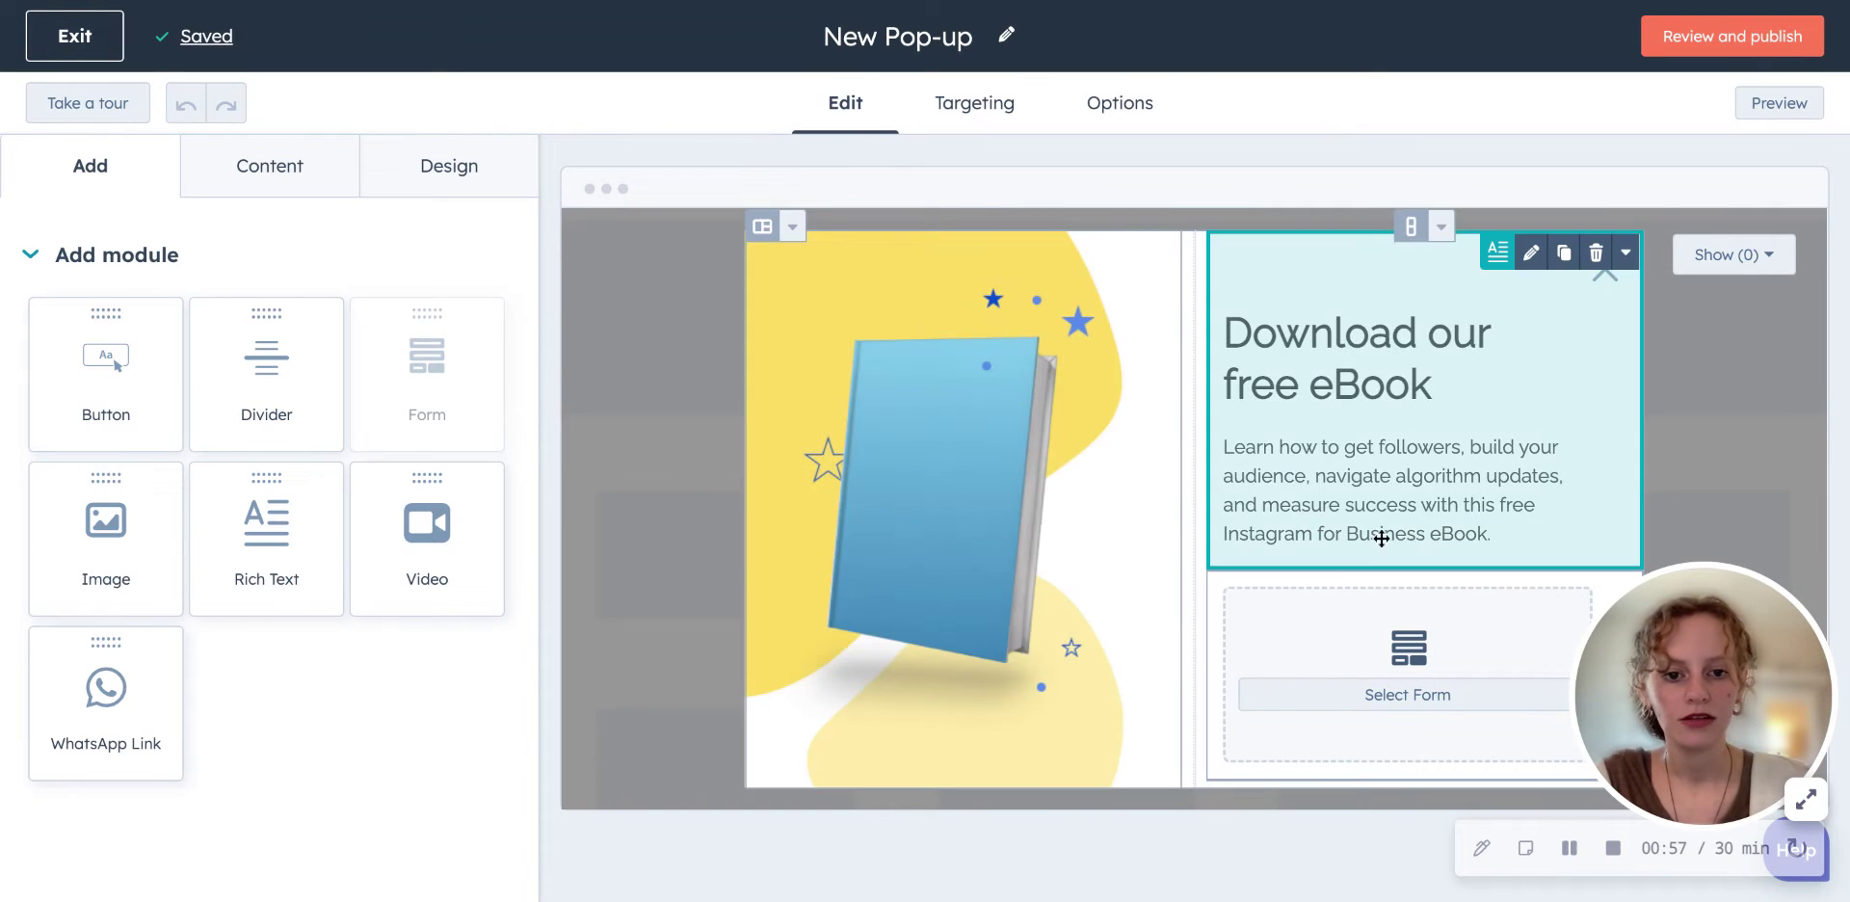
# Step: Replace the pop-up's book image with the FREE EBOOK! laptop graphic, searching the image library for "ebook"
pyautogui.click(960, 717)
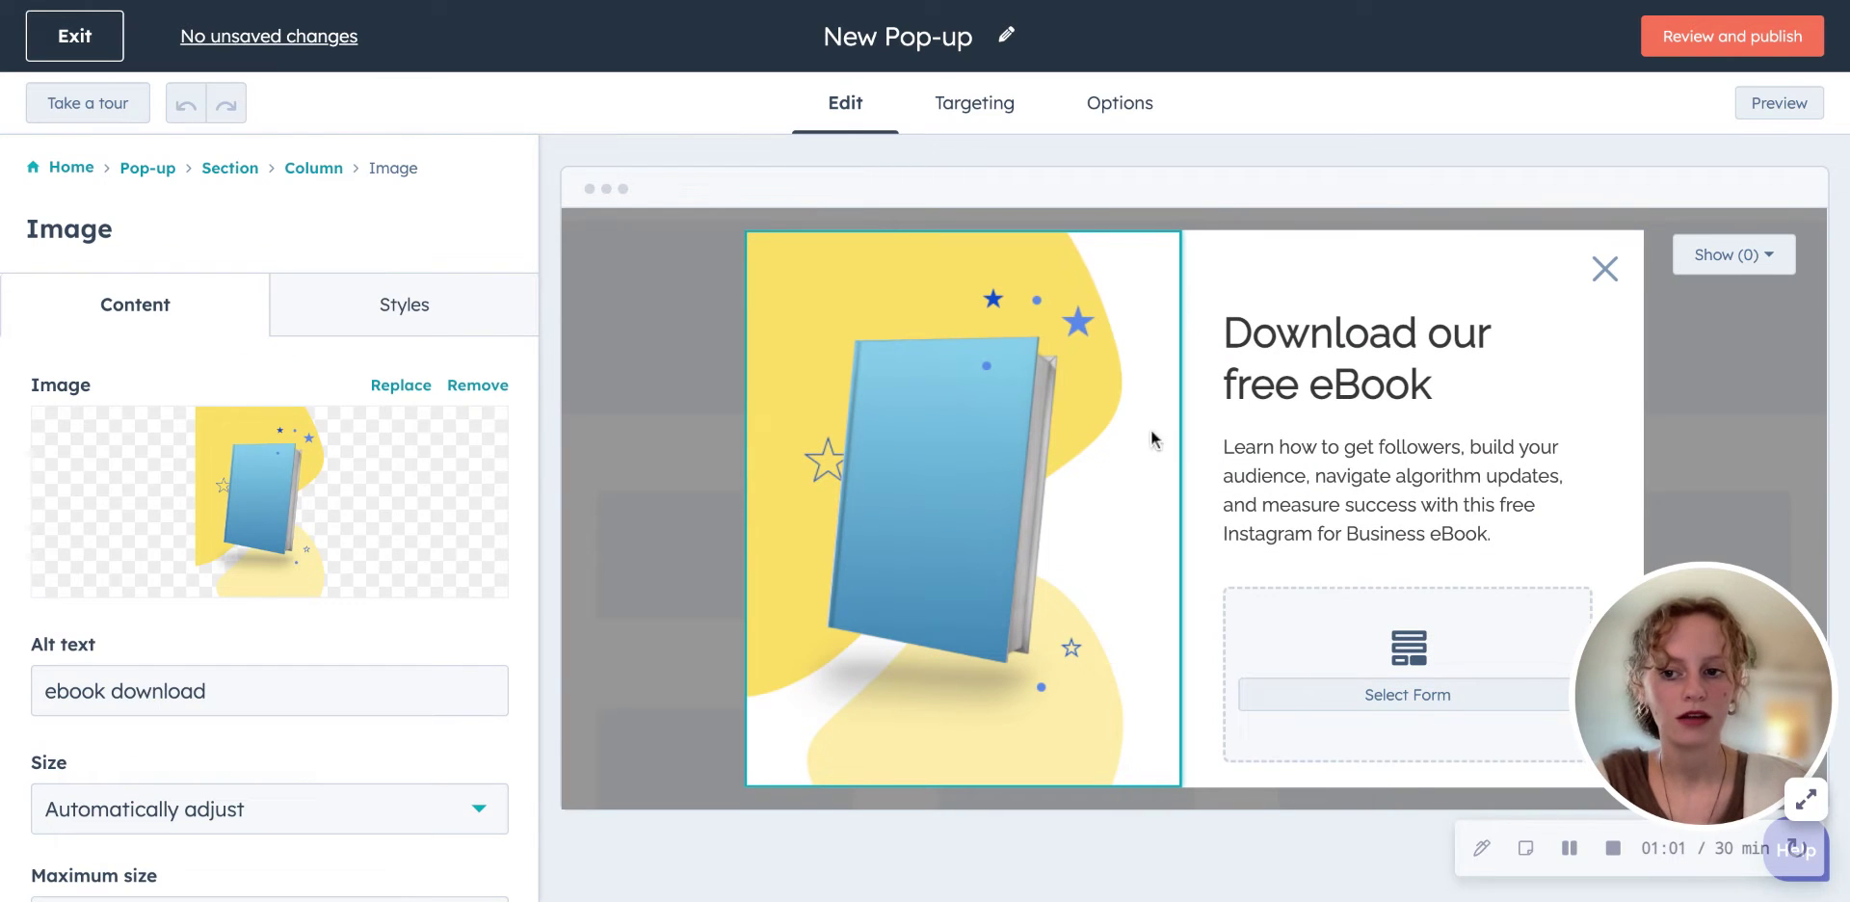
pyautogui.click(276, 506)
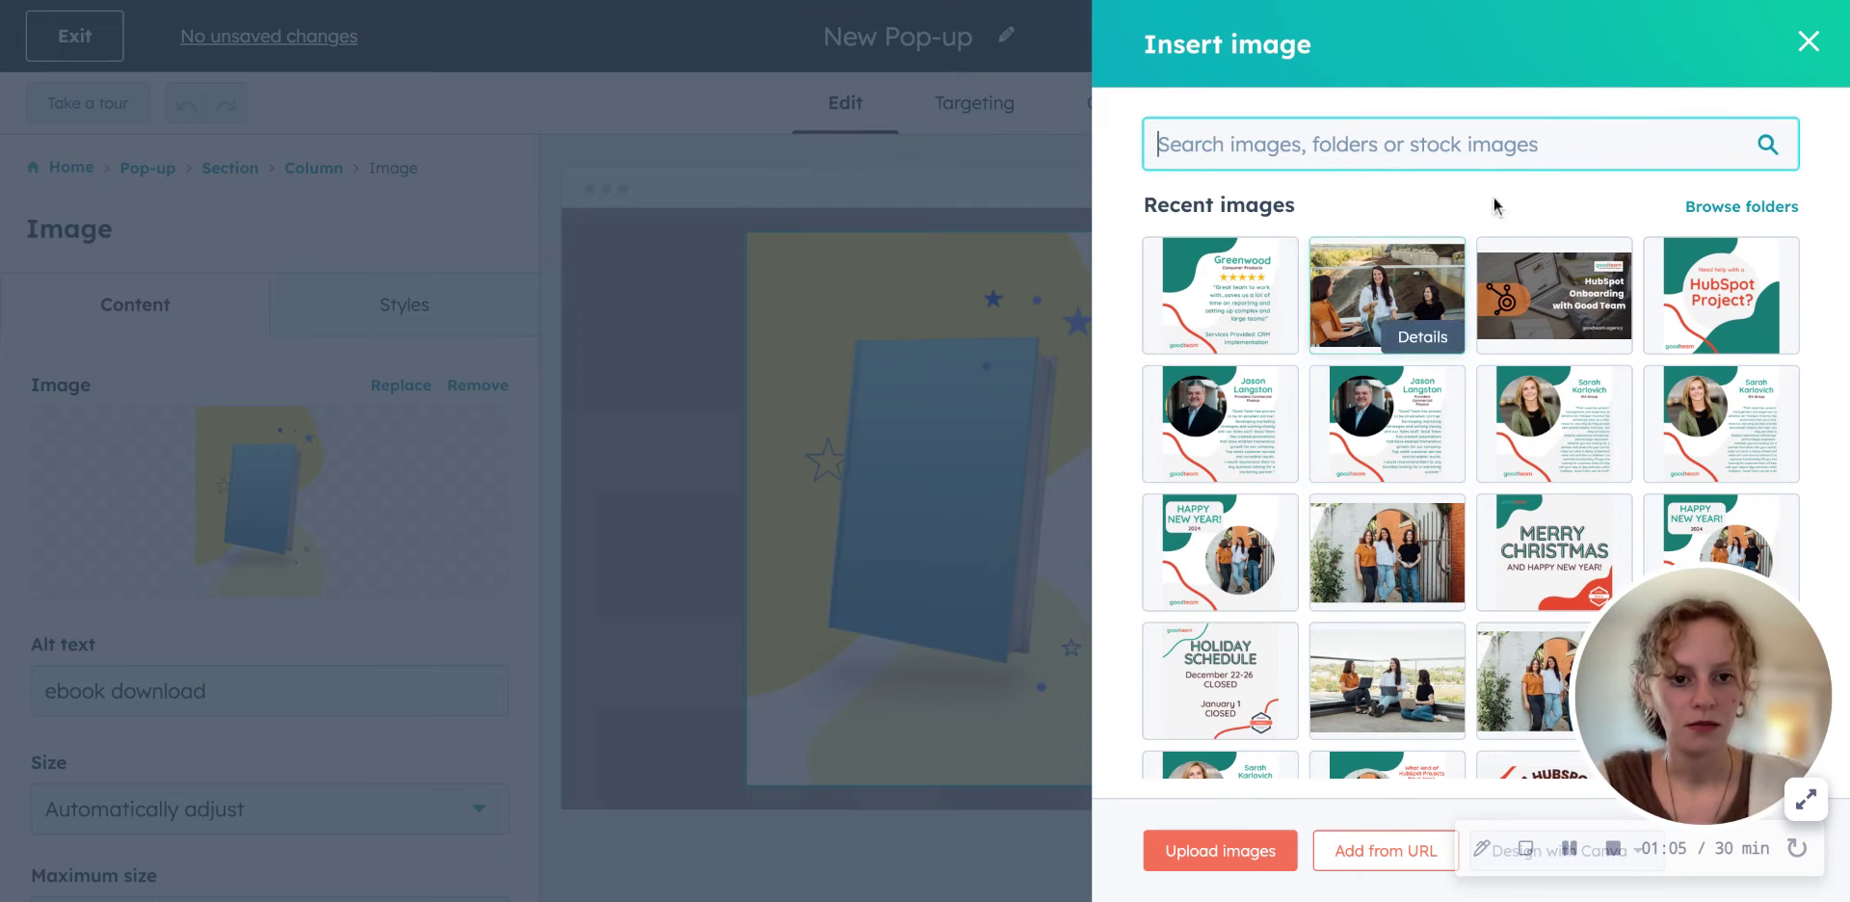
pyautogui.write('ebook')
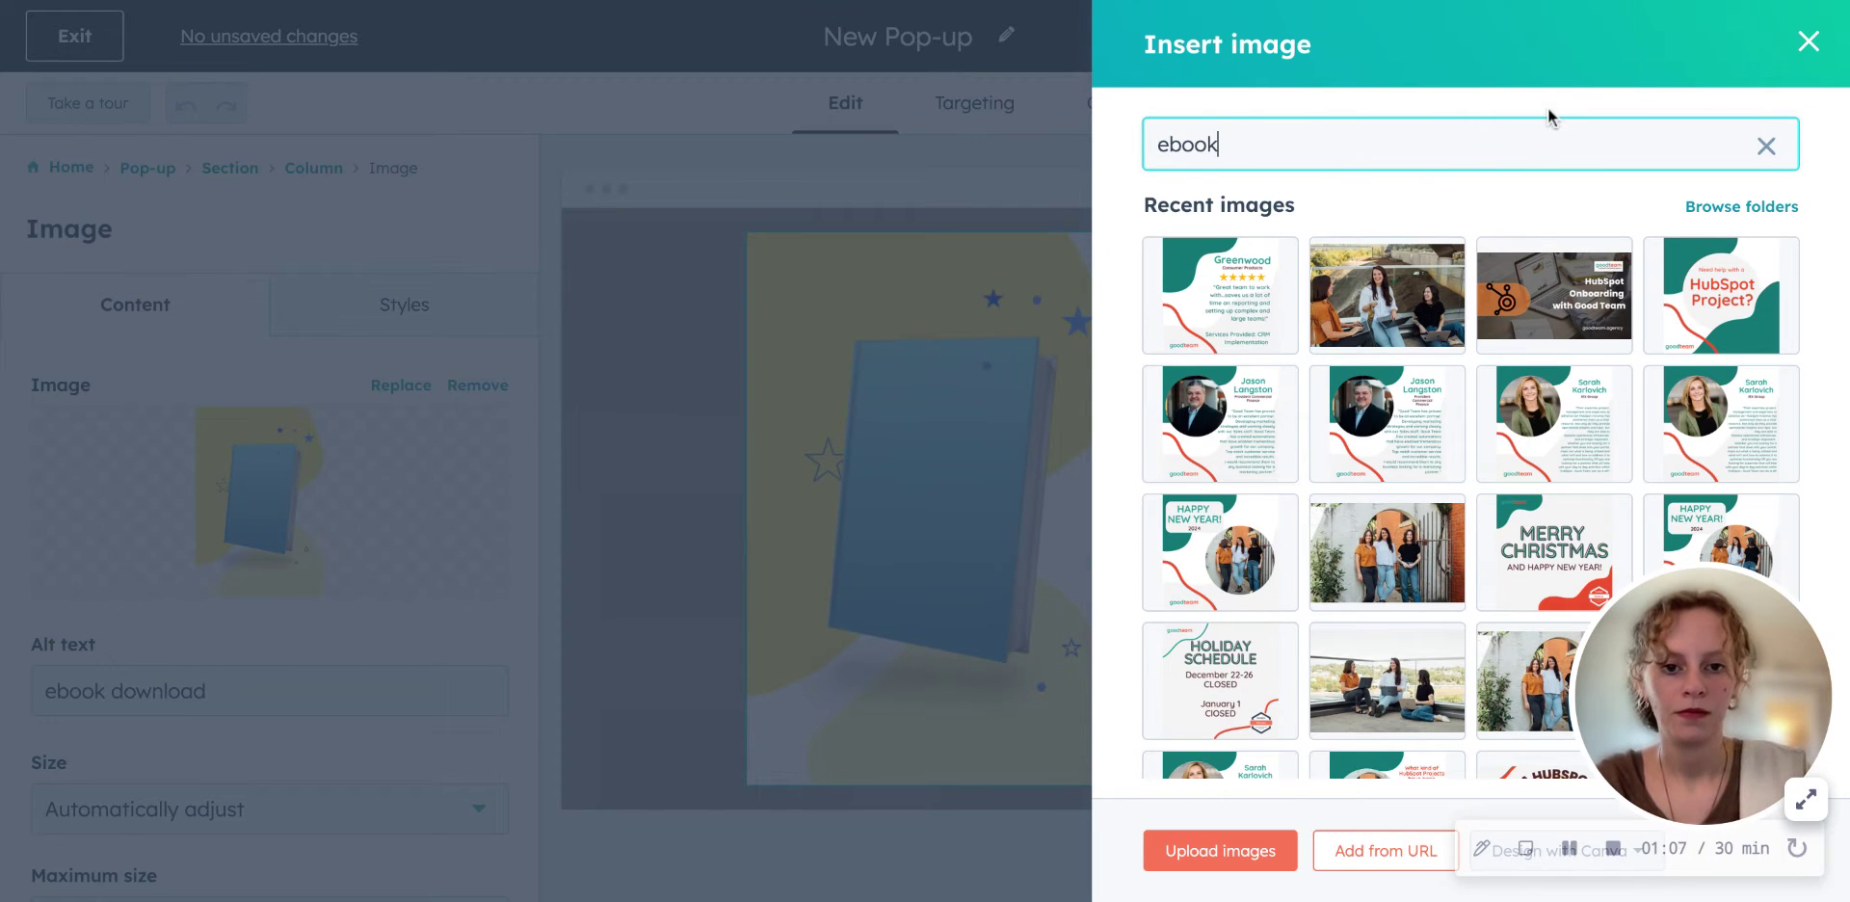
pyautogui.click(1399, 304)
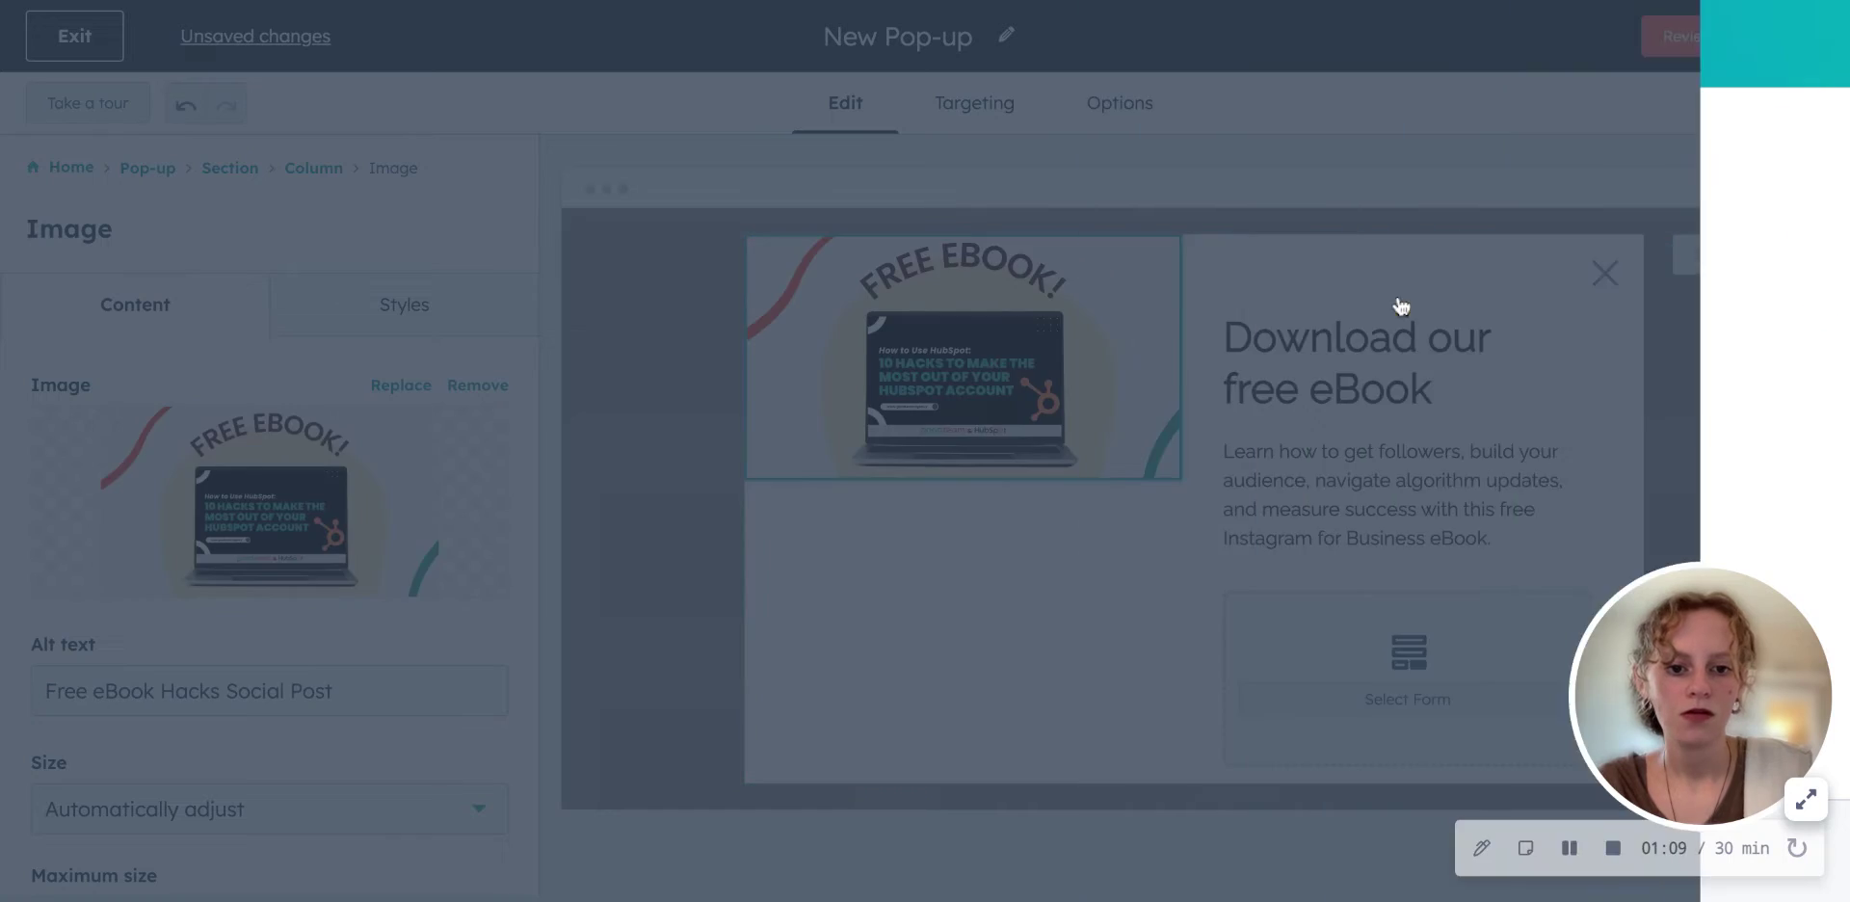
# Step: Examine the new image's alt text and the available size options
pyautogui.scroll(-1, 303, 645)
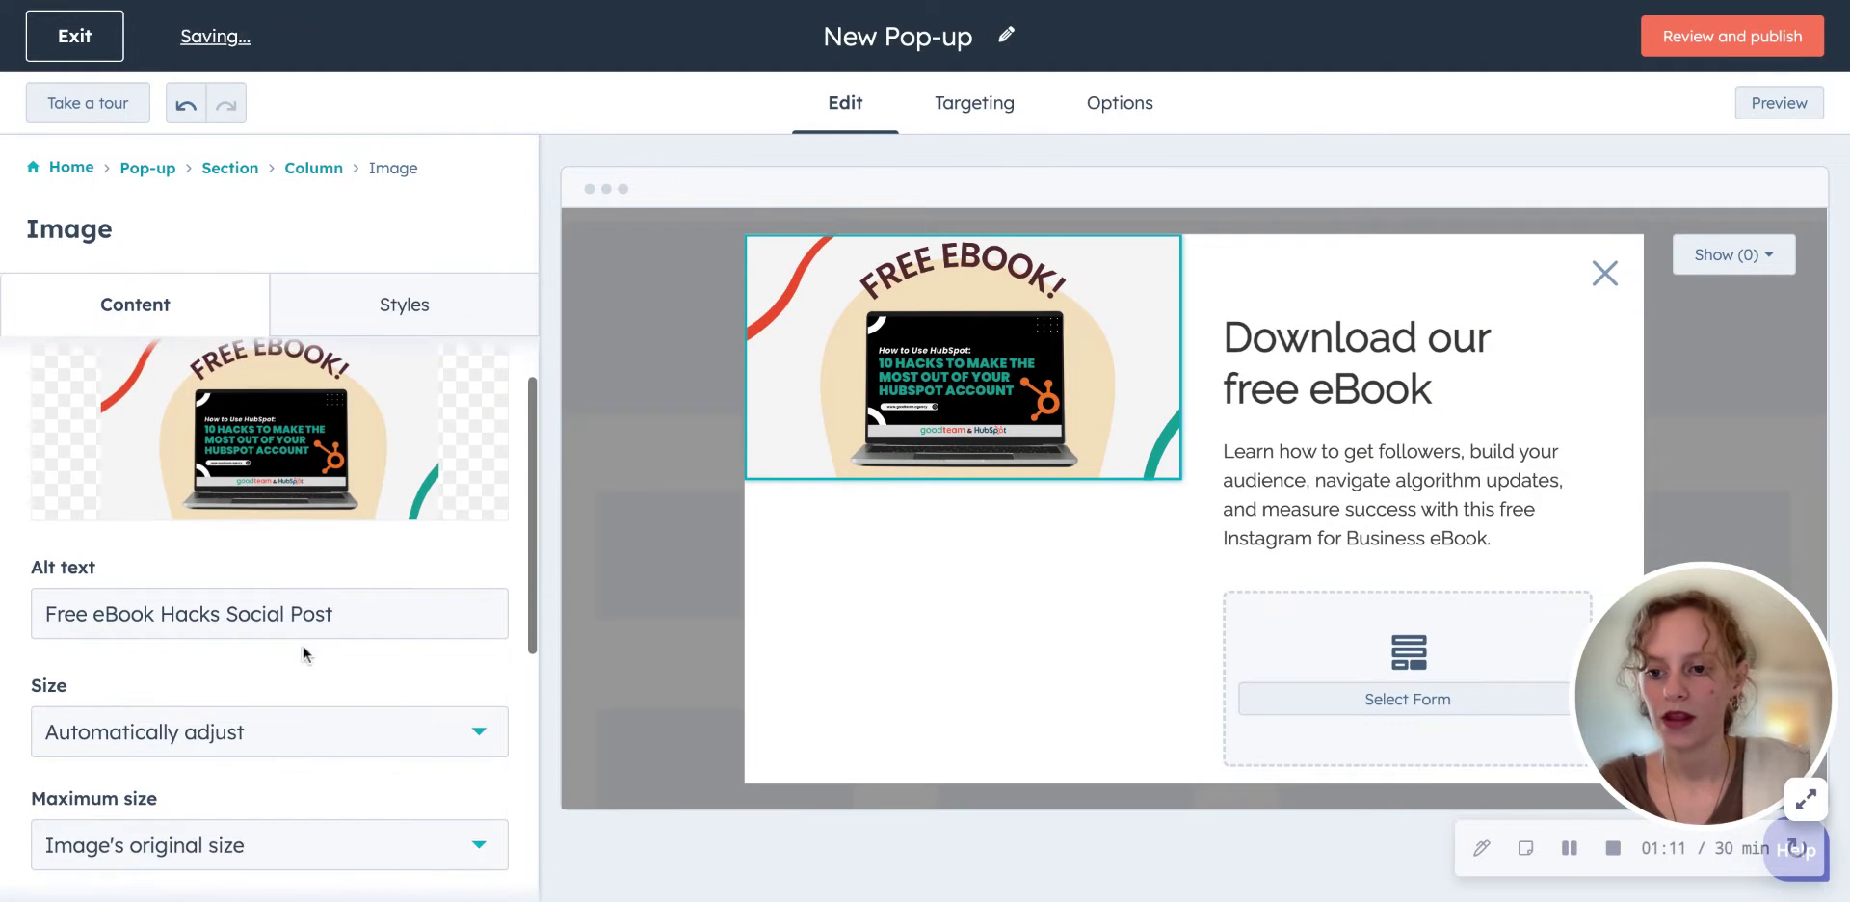
pyautogui.moveTo(356, 616); pyautogui.dragTo(77, 613)
pyautogui.tripleClick(357, 619)
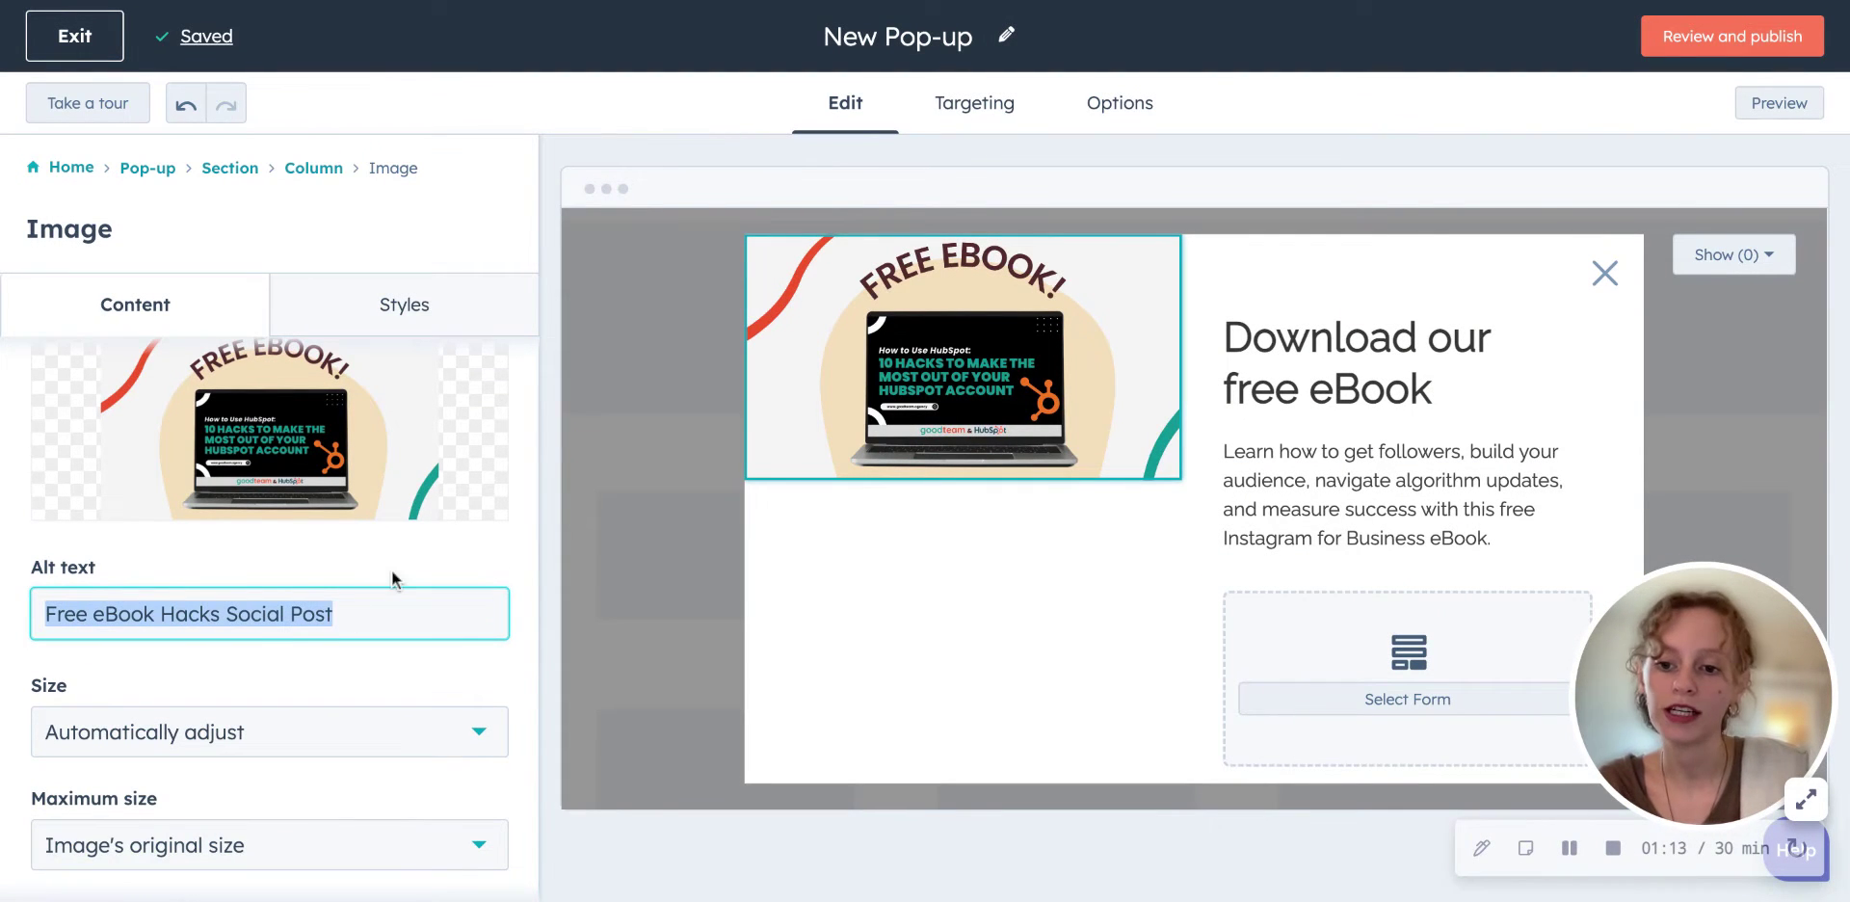
pyautogui.click(391, 670)
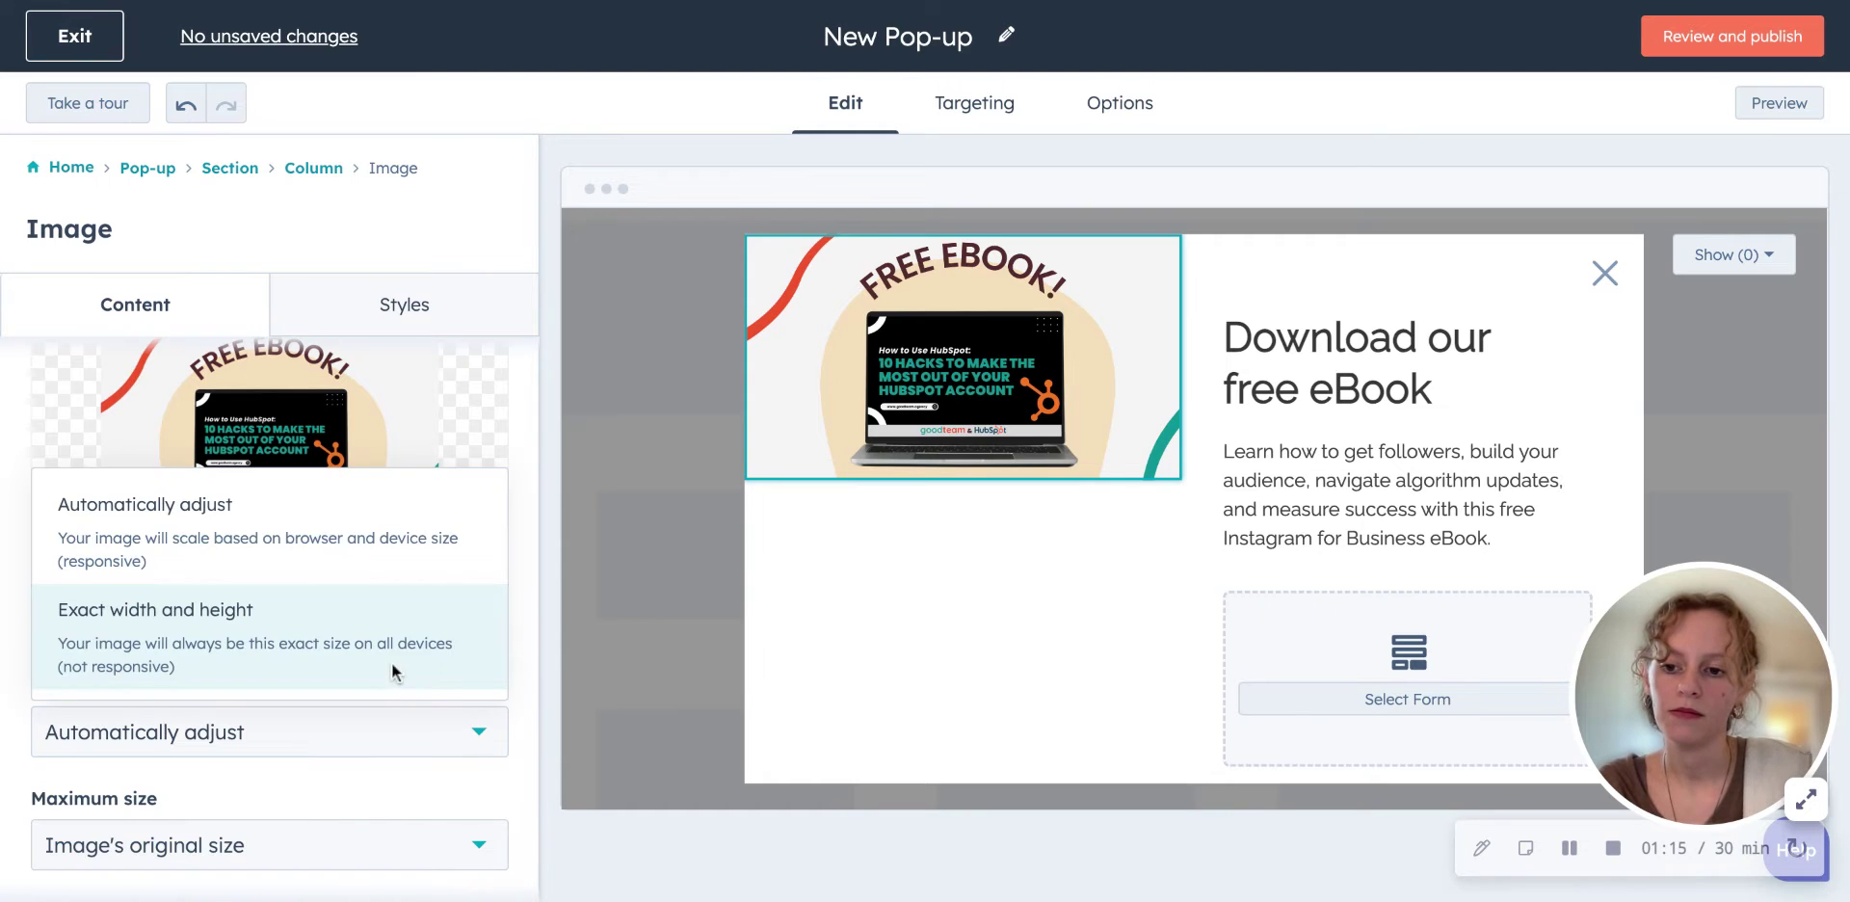
pyautogui.click(387, 744)
pyautogui.click(387, 744)
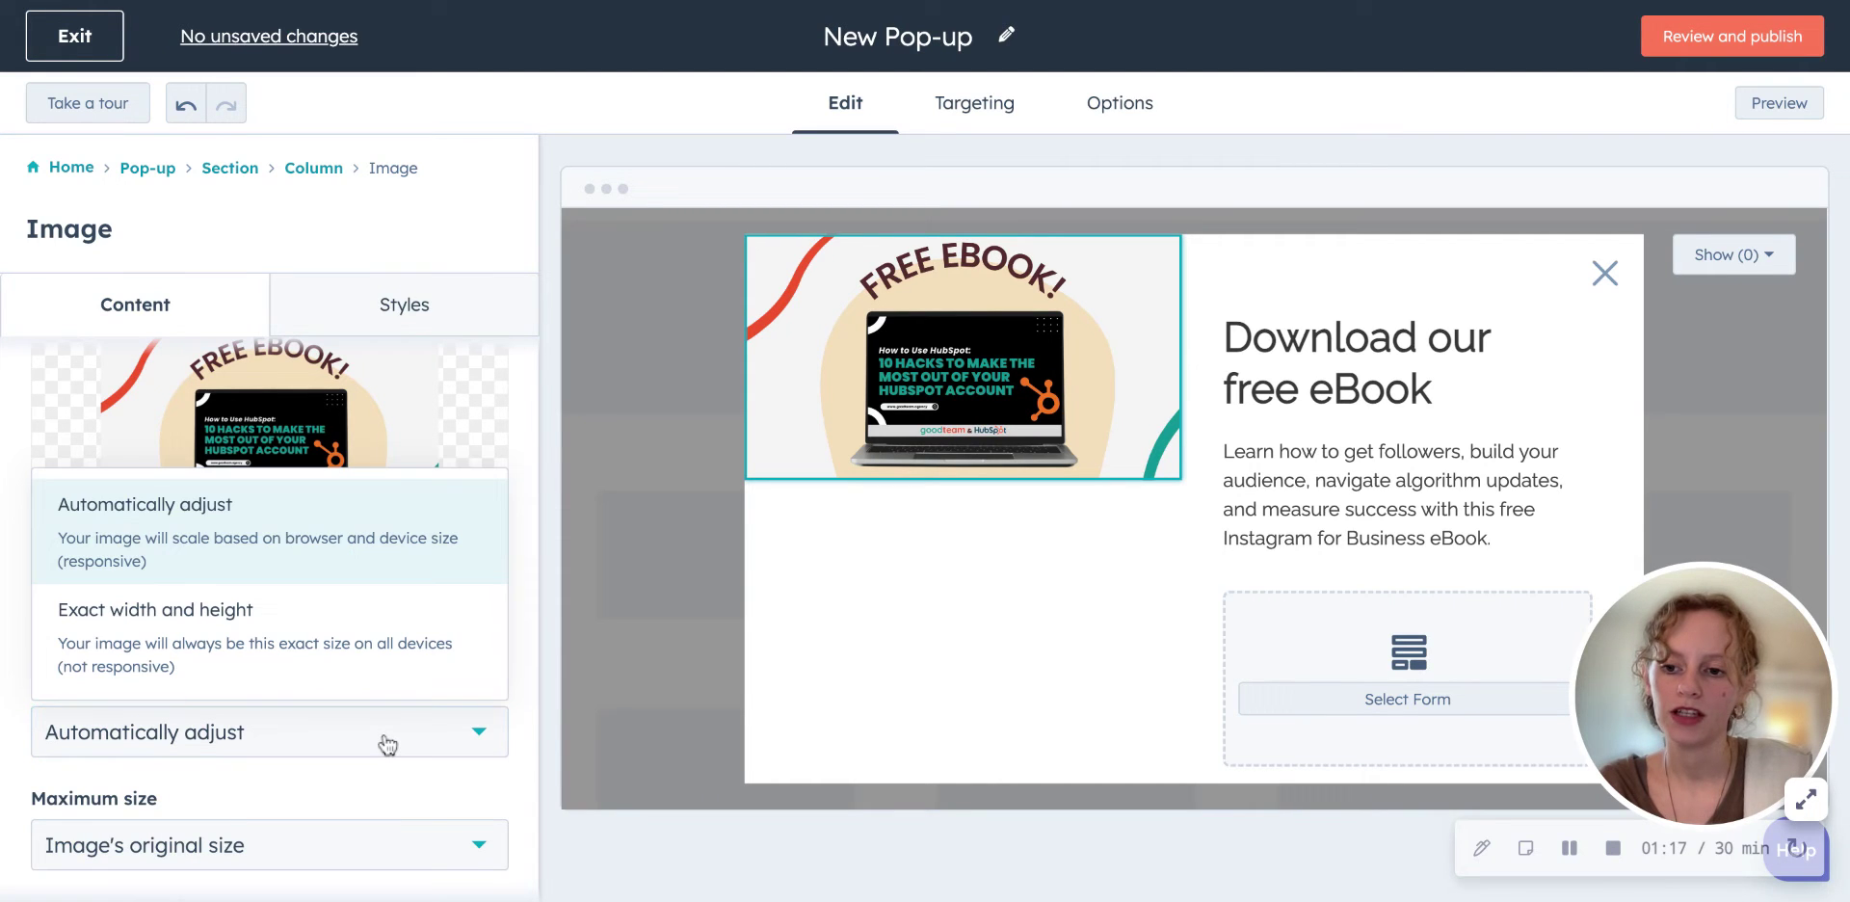
pyautogui.click(383, 770)
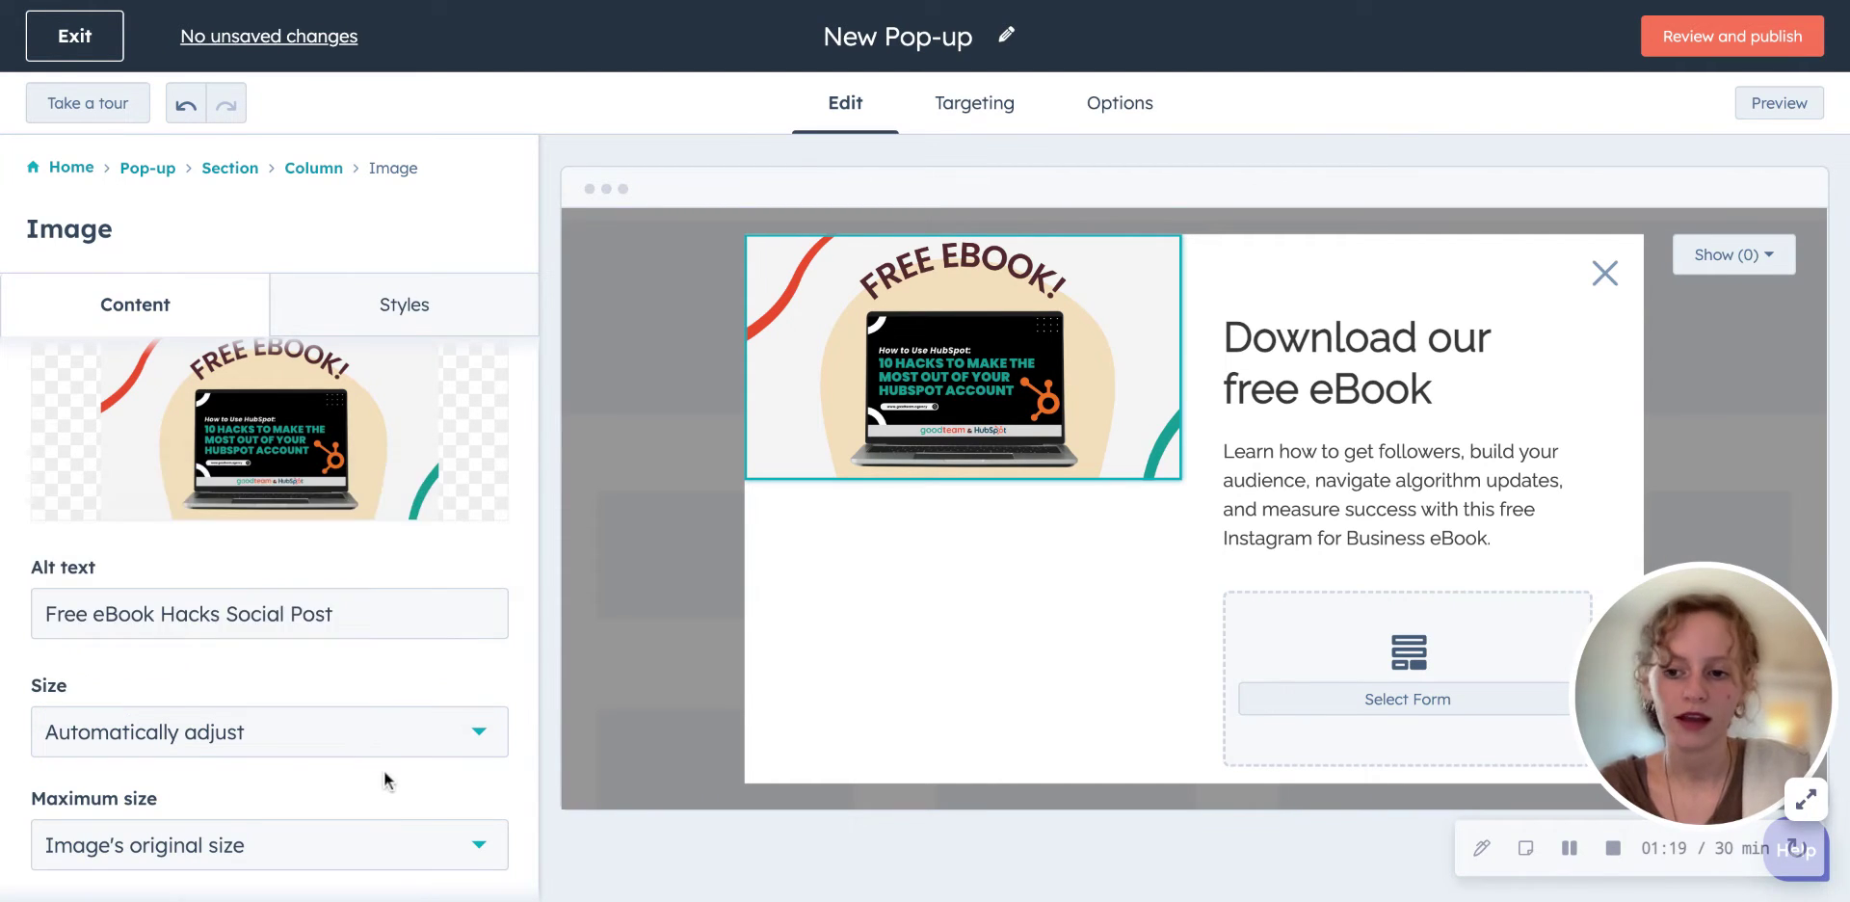
# Step: Review the image's loading and link options, and save and apply its content settings
pyautogui.scroll(-2, 384, 771)
pyautogui.scroll(-2, 379, 735)
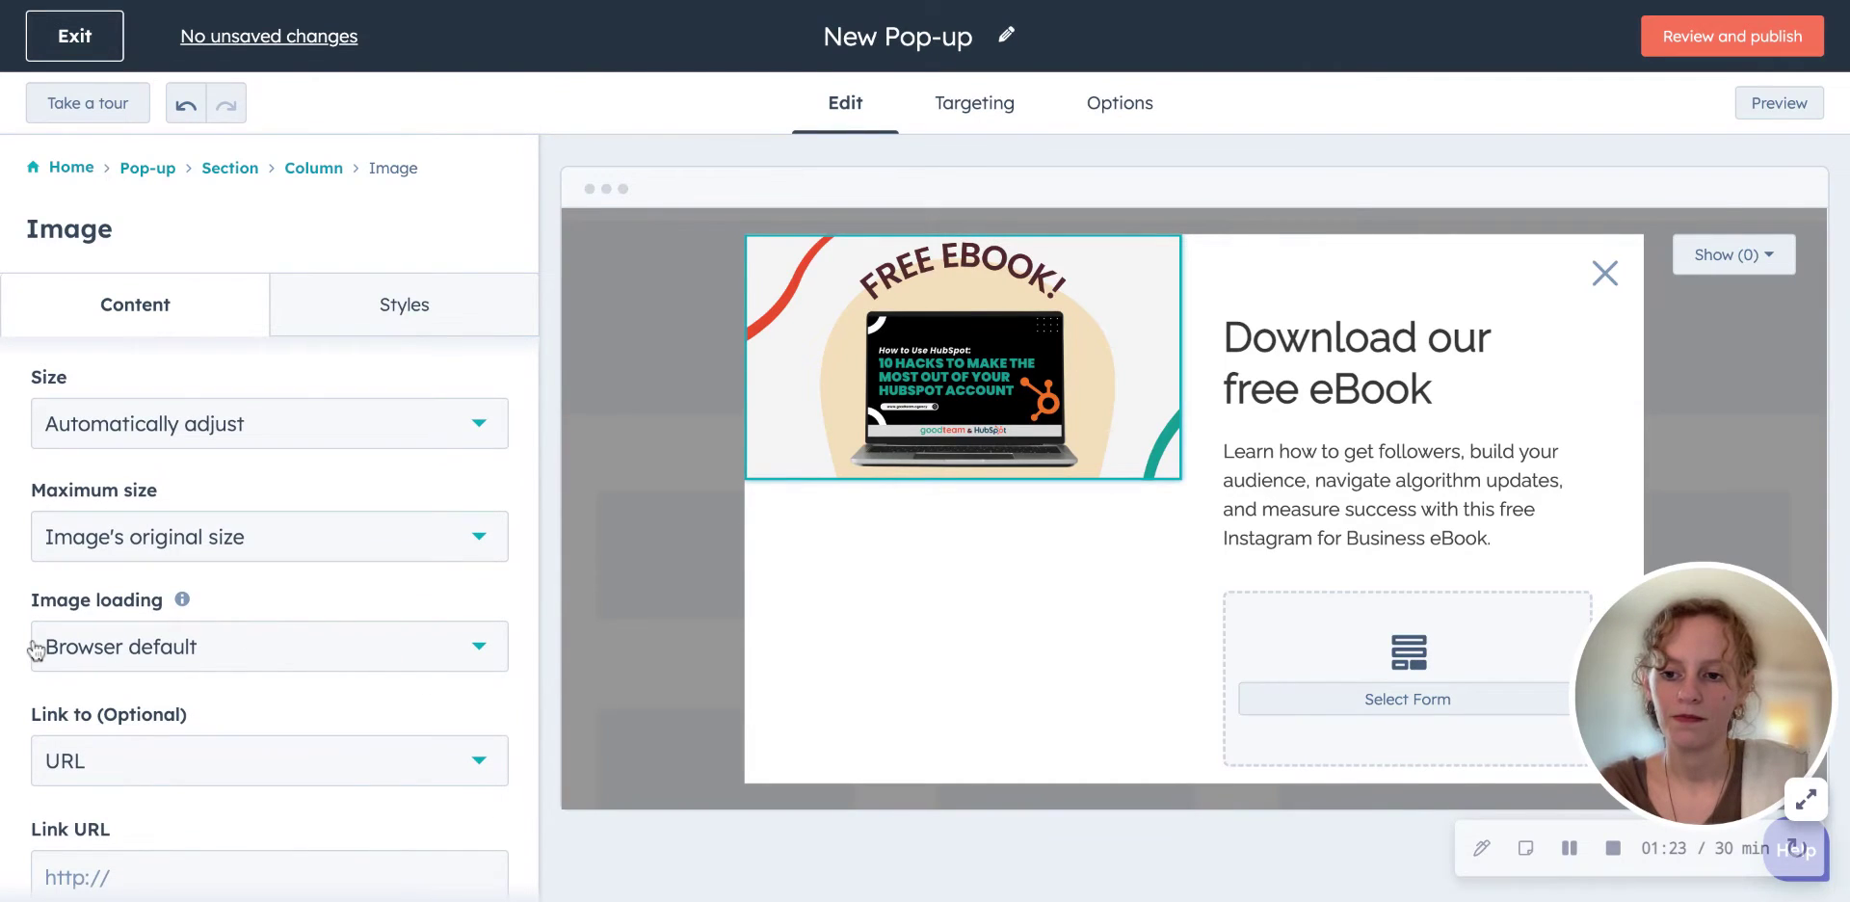
pyautogui.scroll(-1, 299, 622)
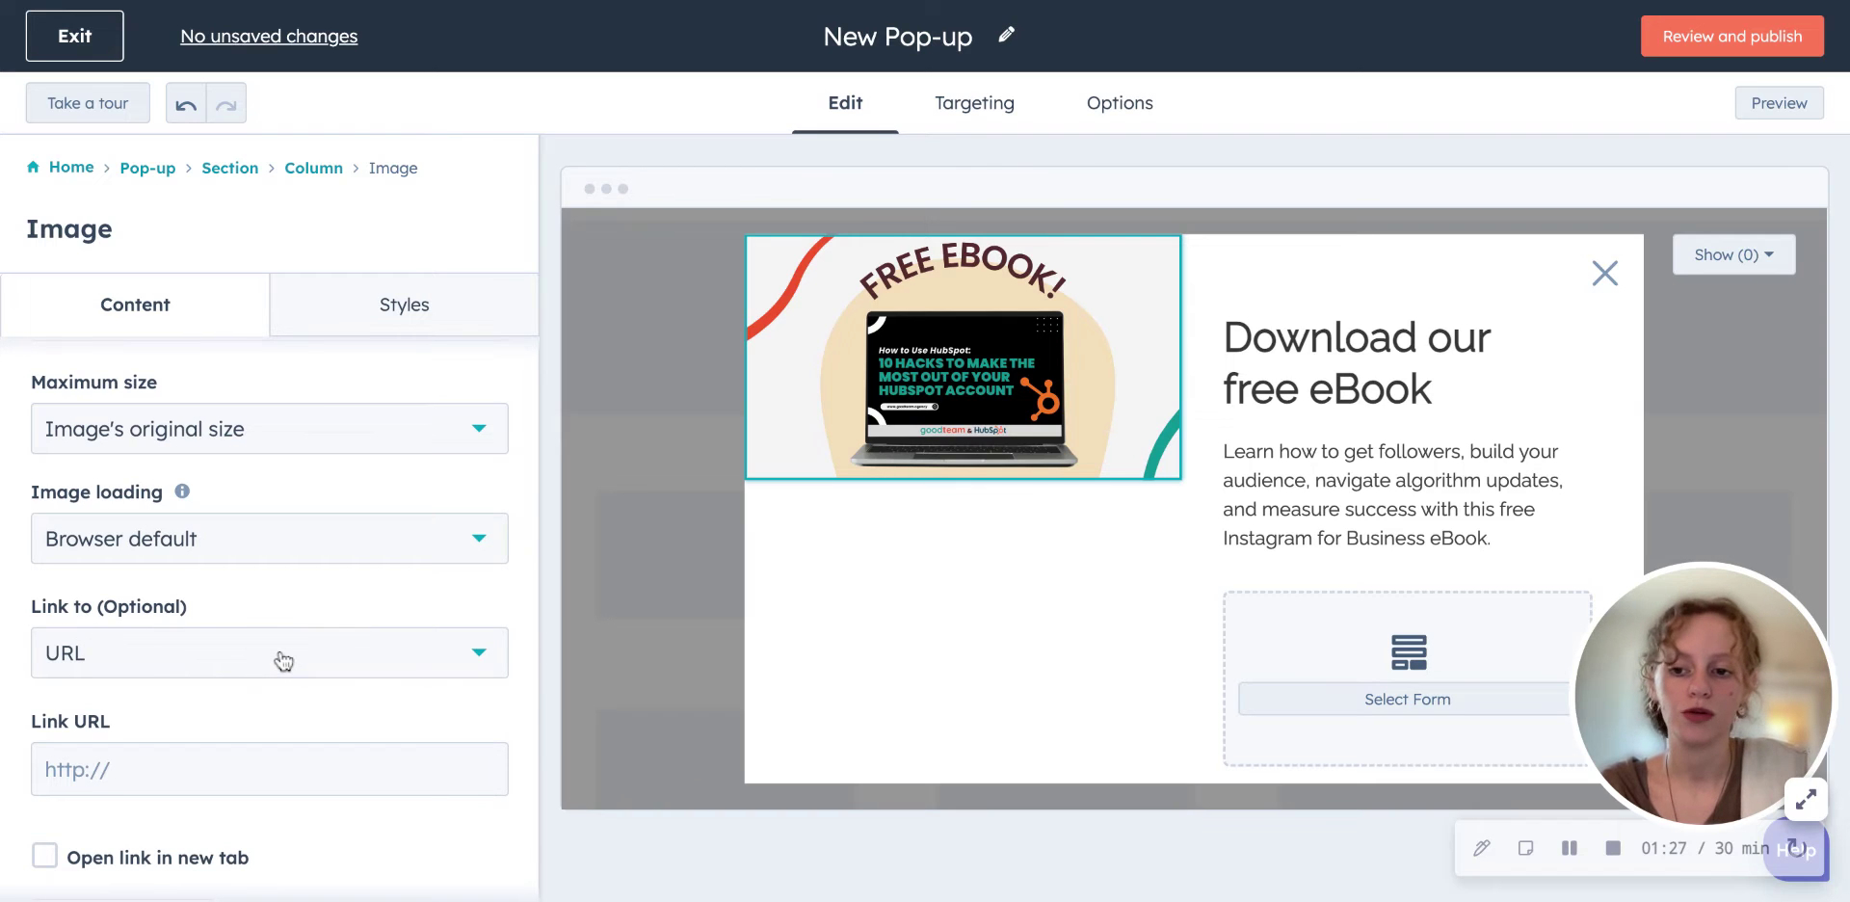
pyautogui.click(285, 776)
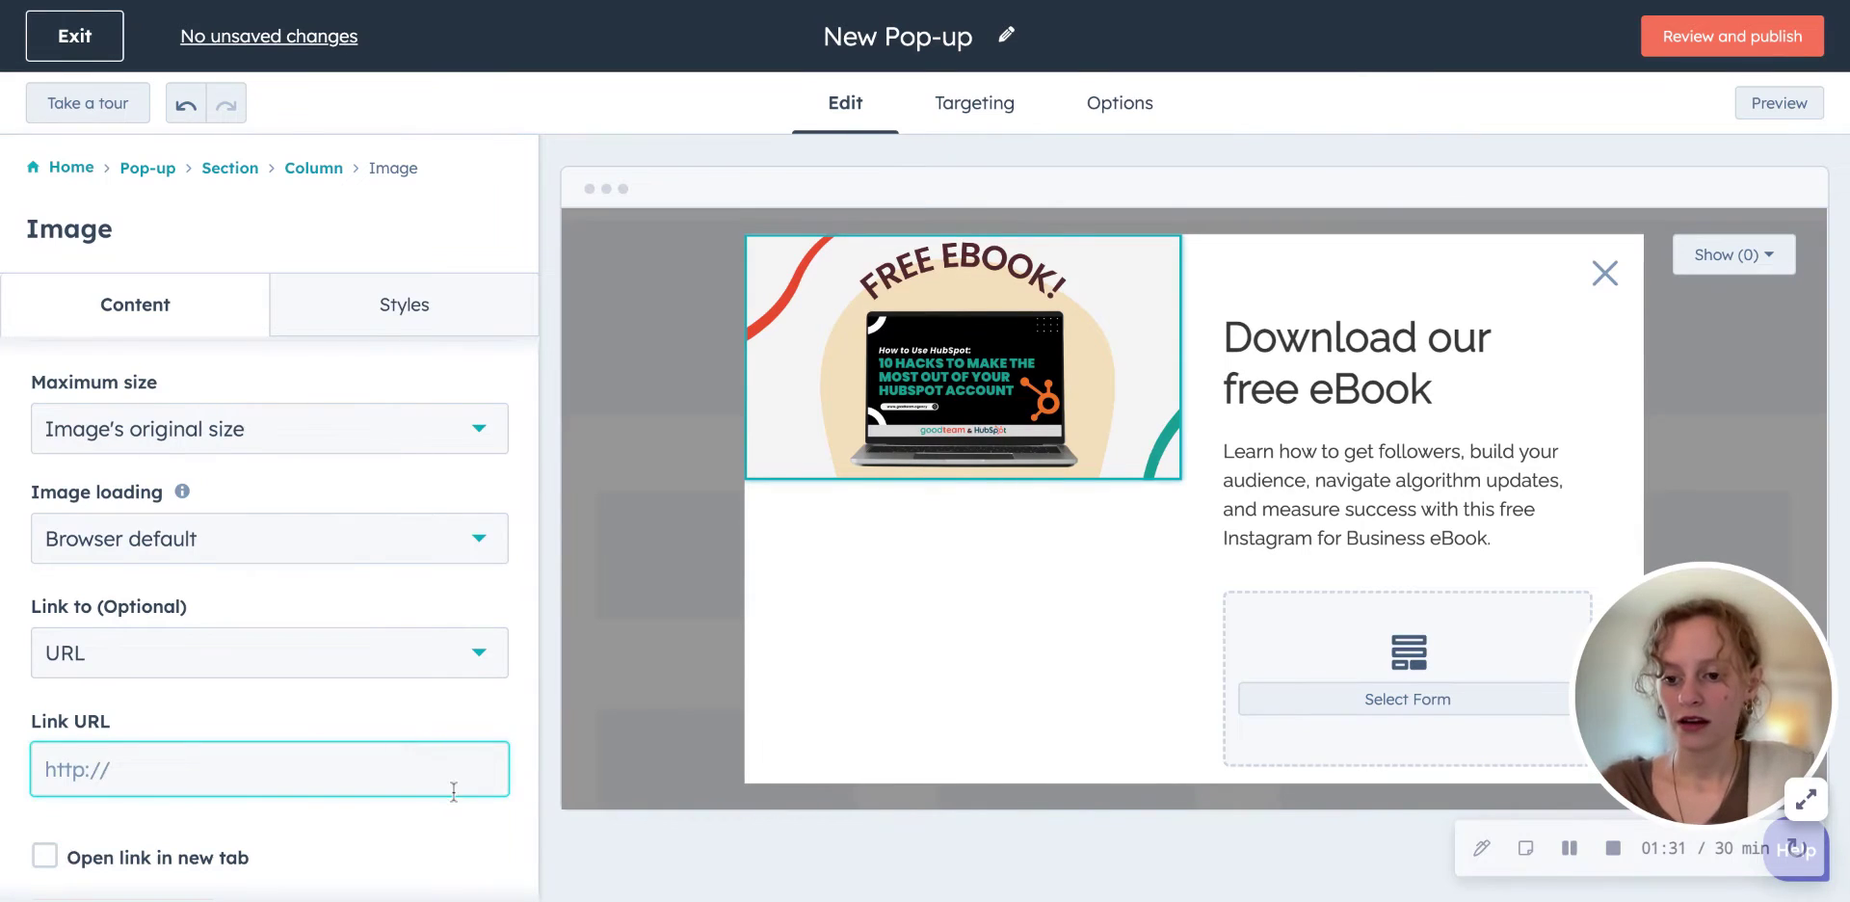
pyautogui.scroll(-1, 453, 790)
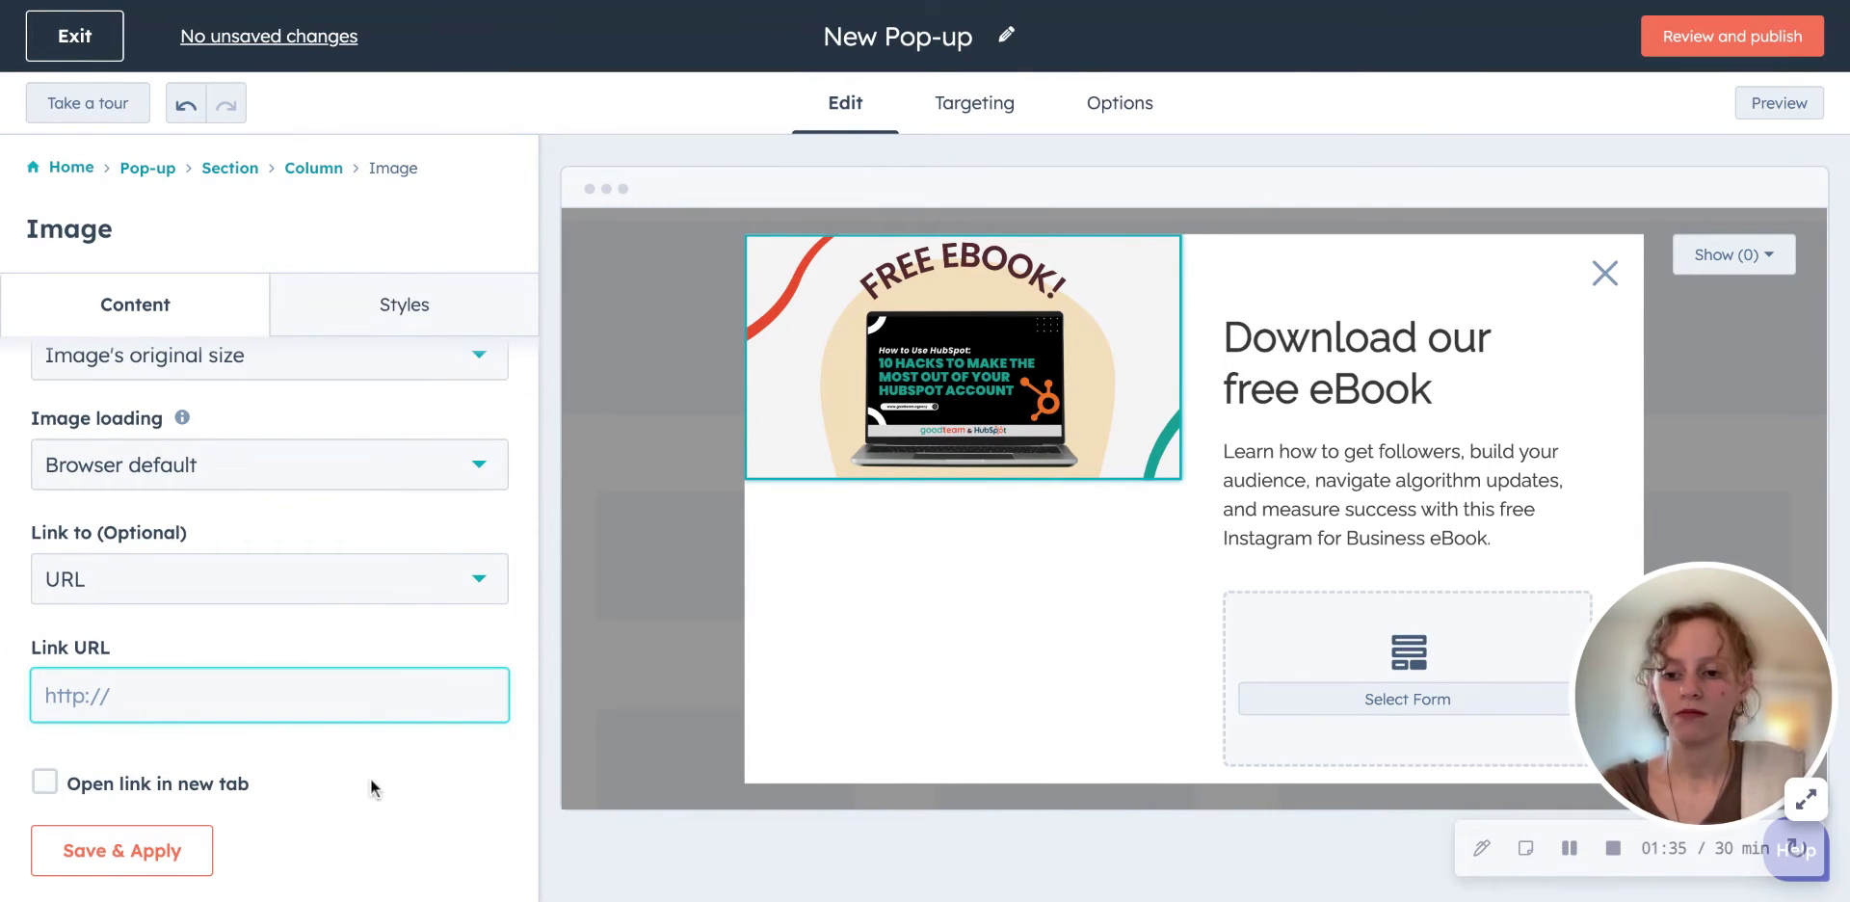
pyautogui.scroll(7, 256, 578)
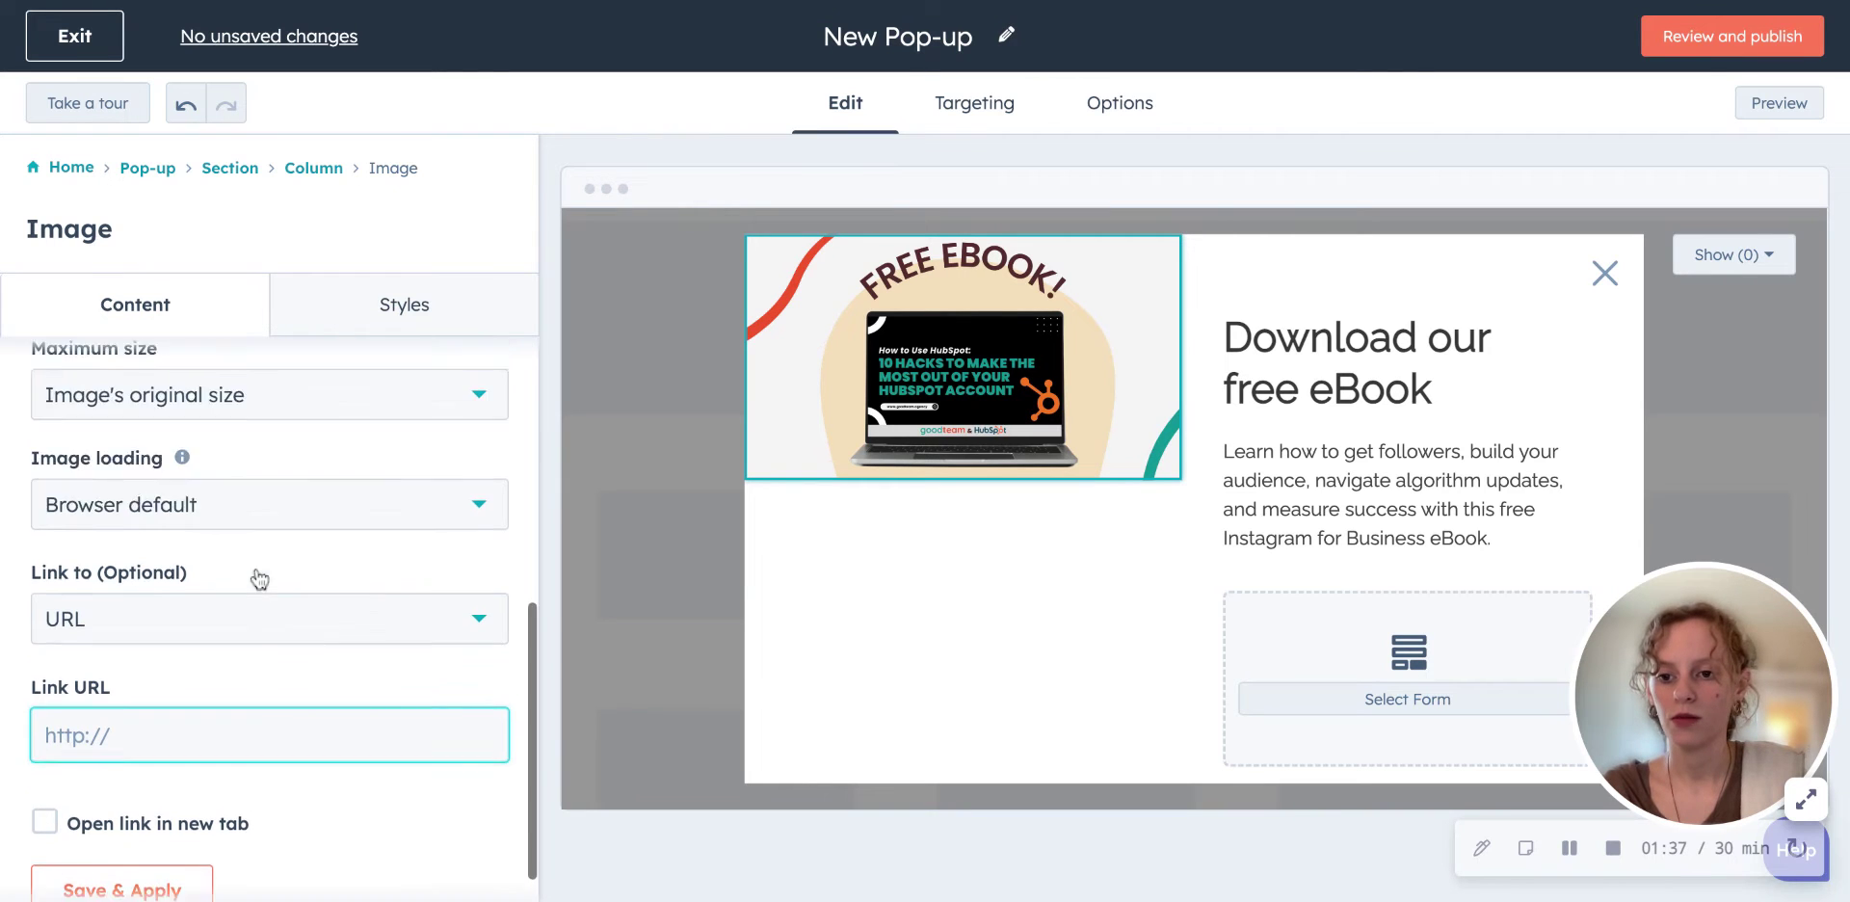
pyautogui.scroll(-7, 256, 578)
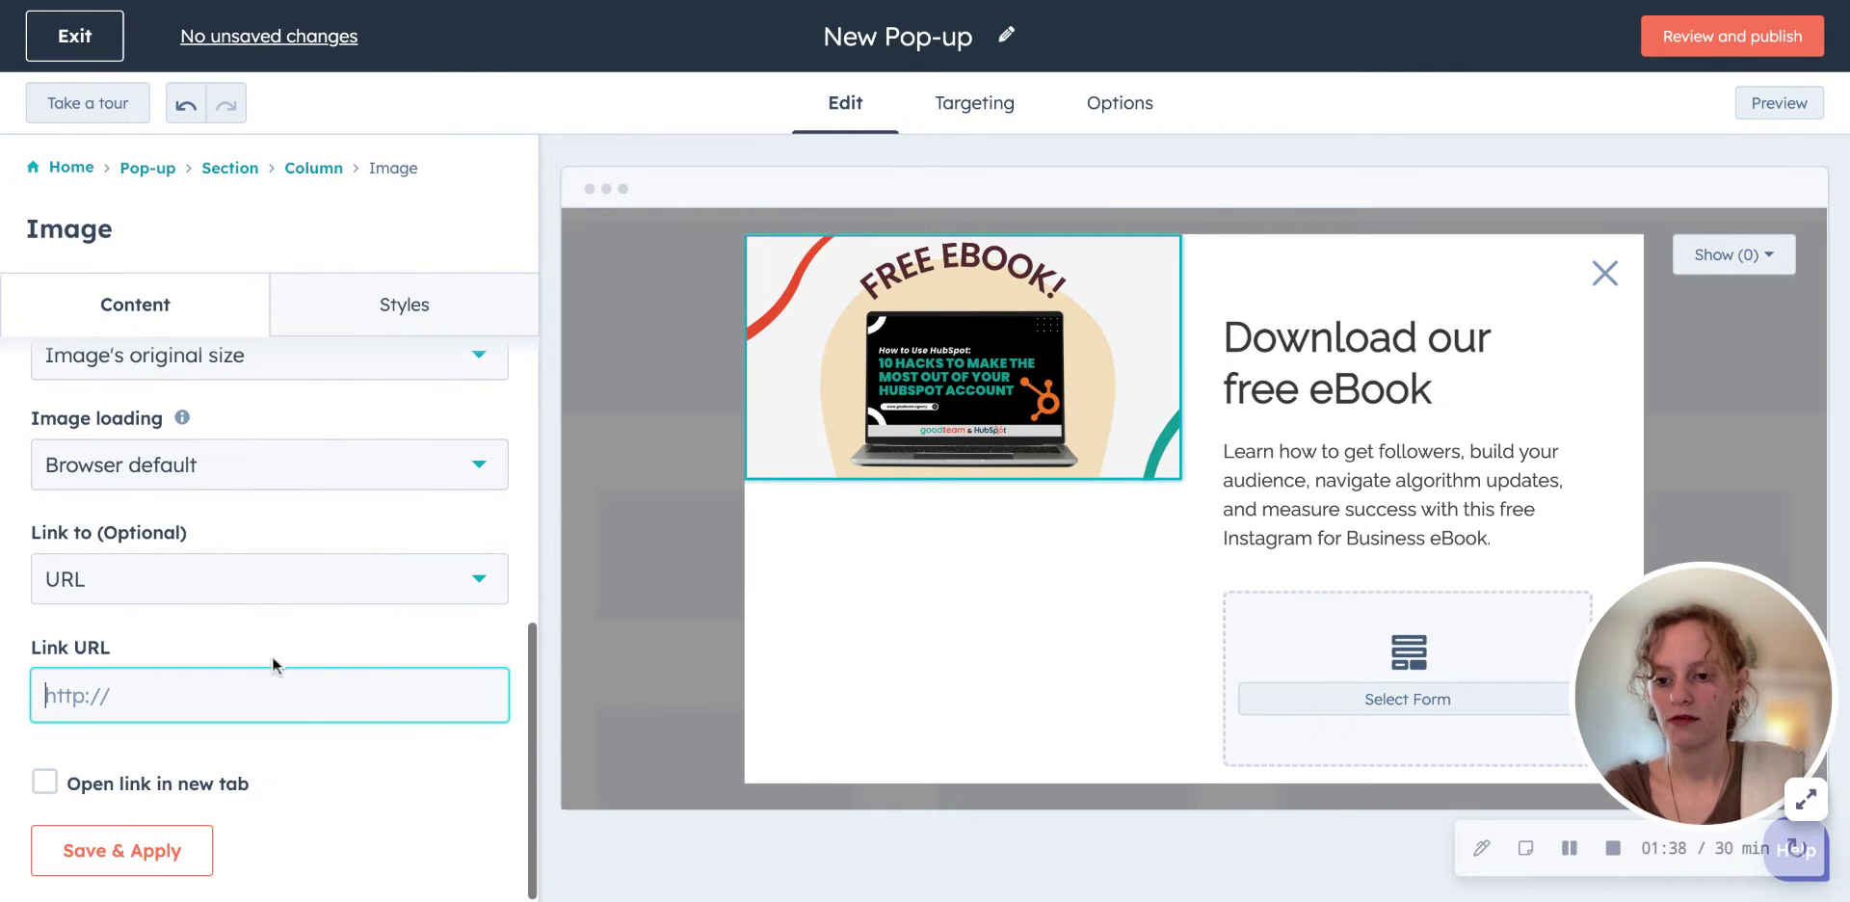
pyautogui.click(126, 850)
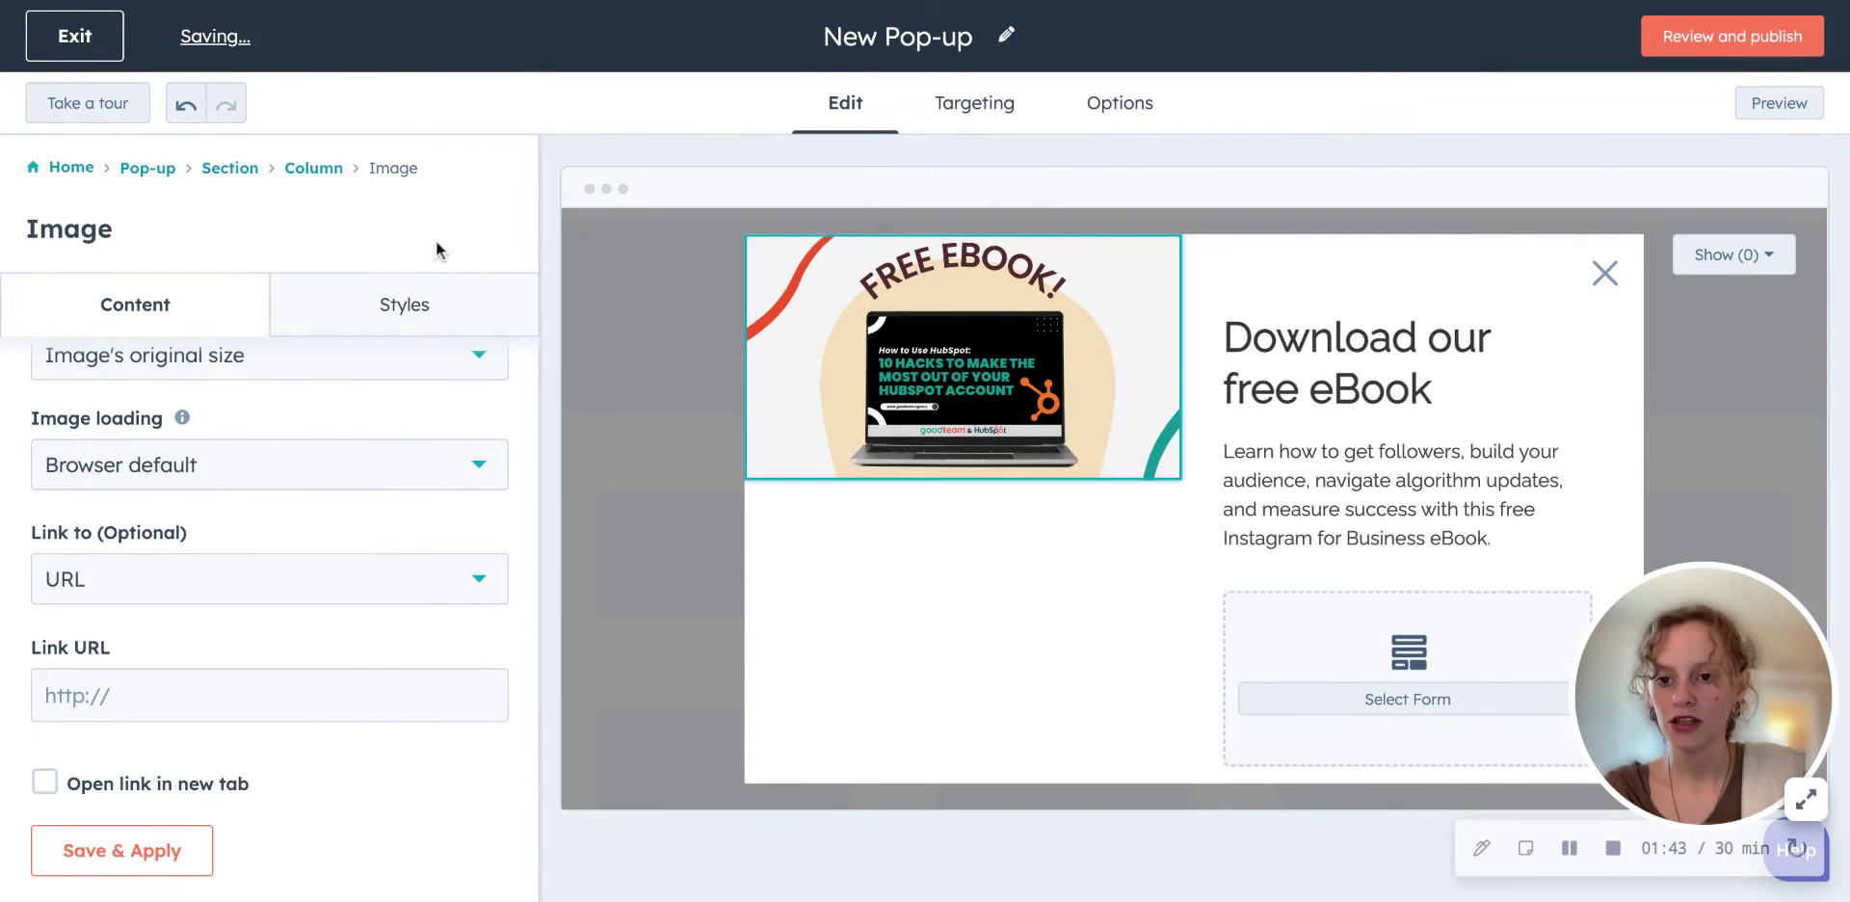
# Step: Try a 90 px top padding in the image's style settings and switch the padding off again
pyautogui.click(422, 303)
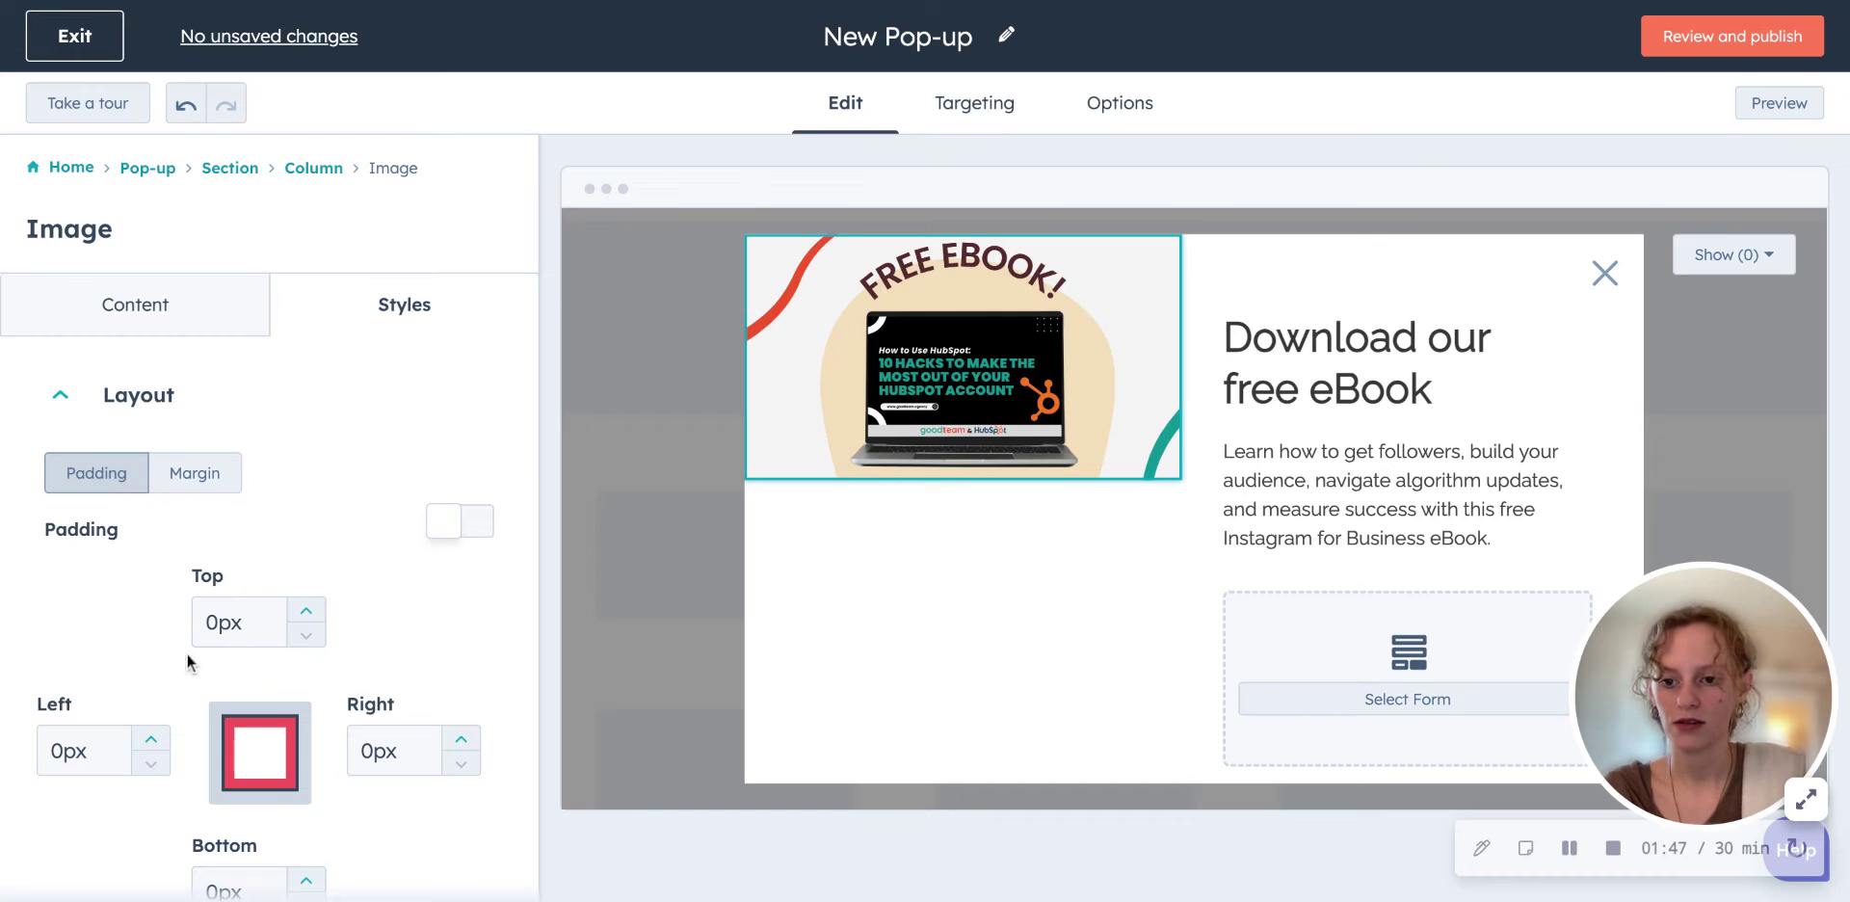
pyautogui.click(210, 621)
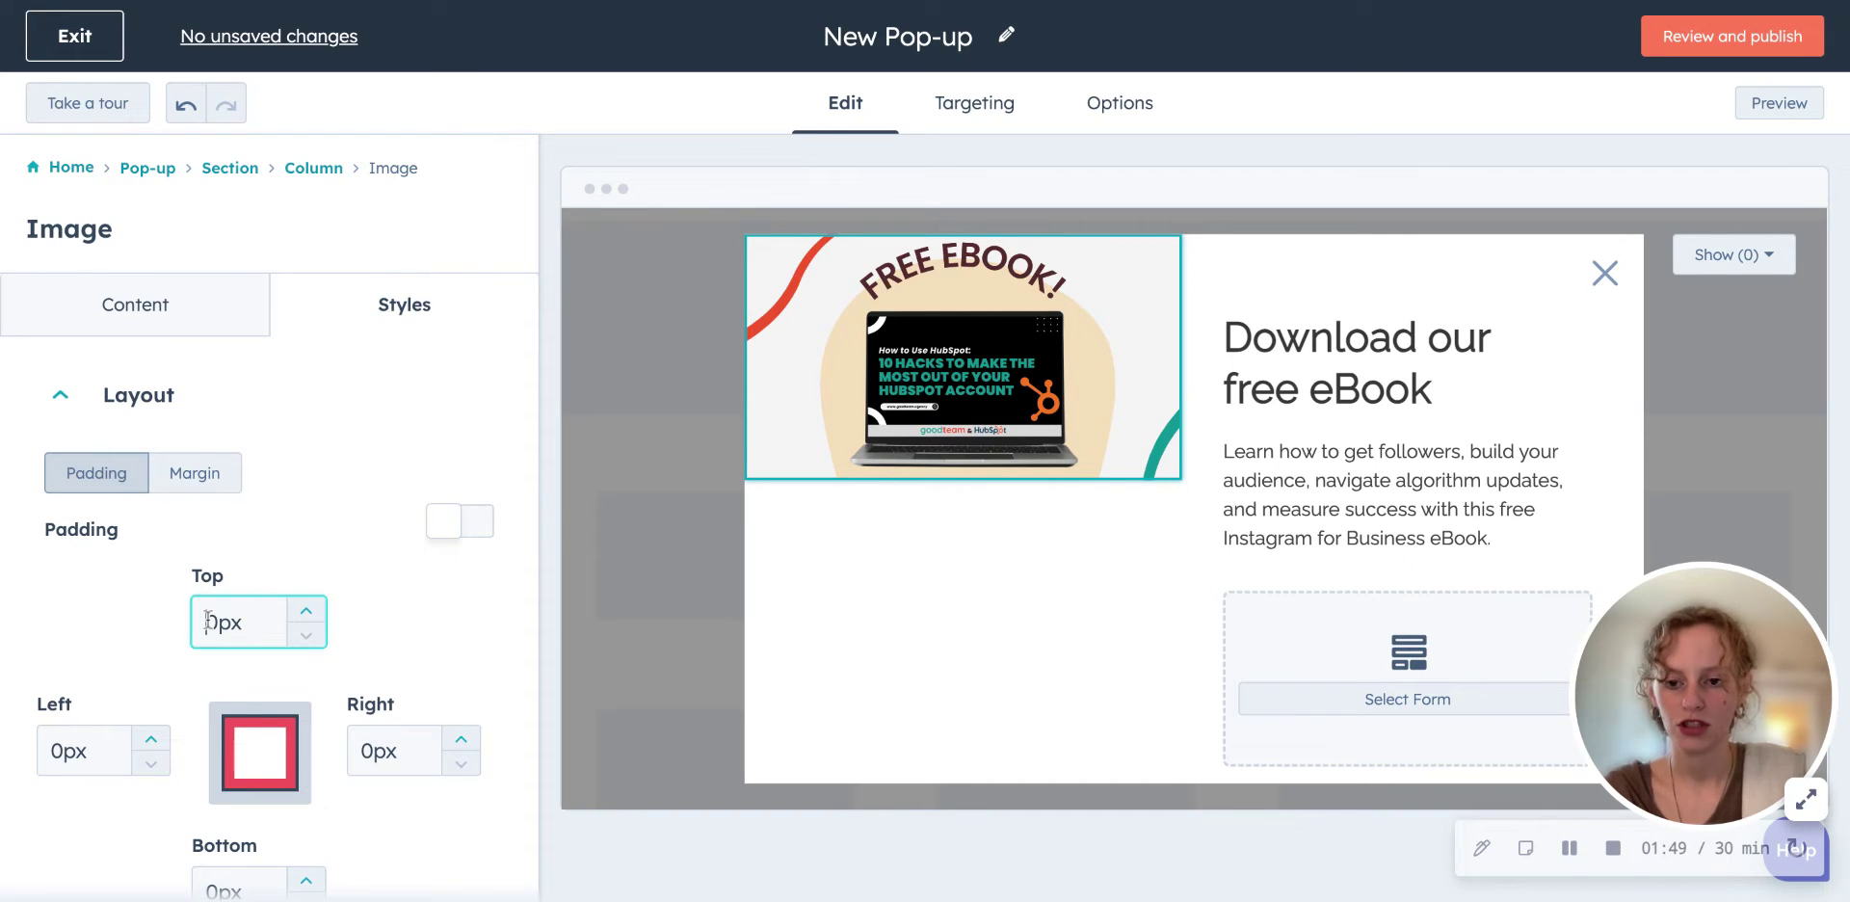
pyautogui.write('2')
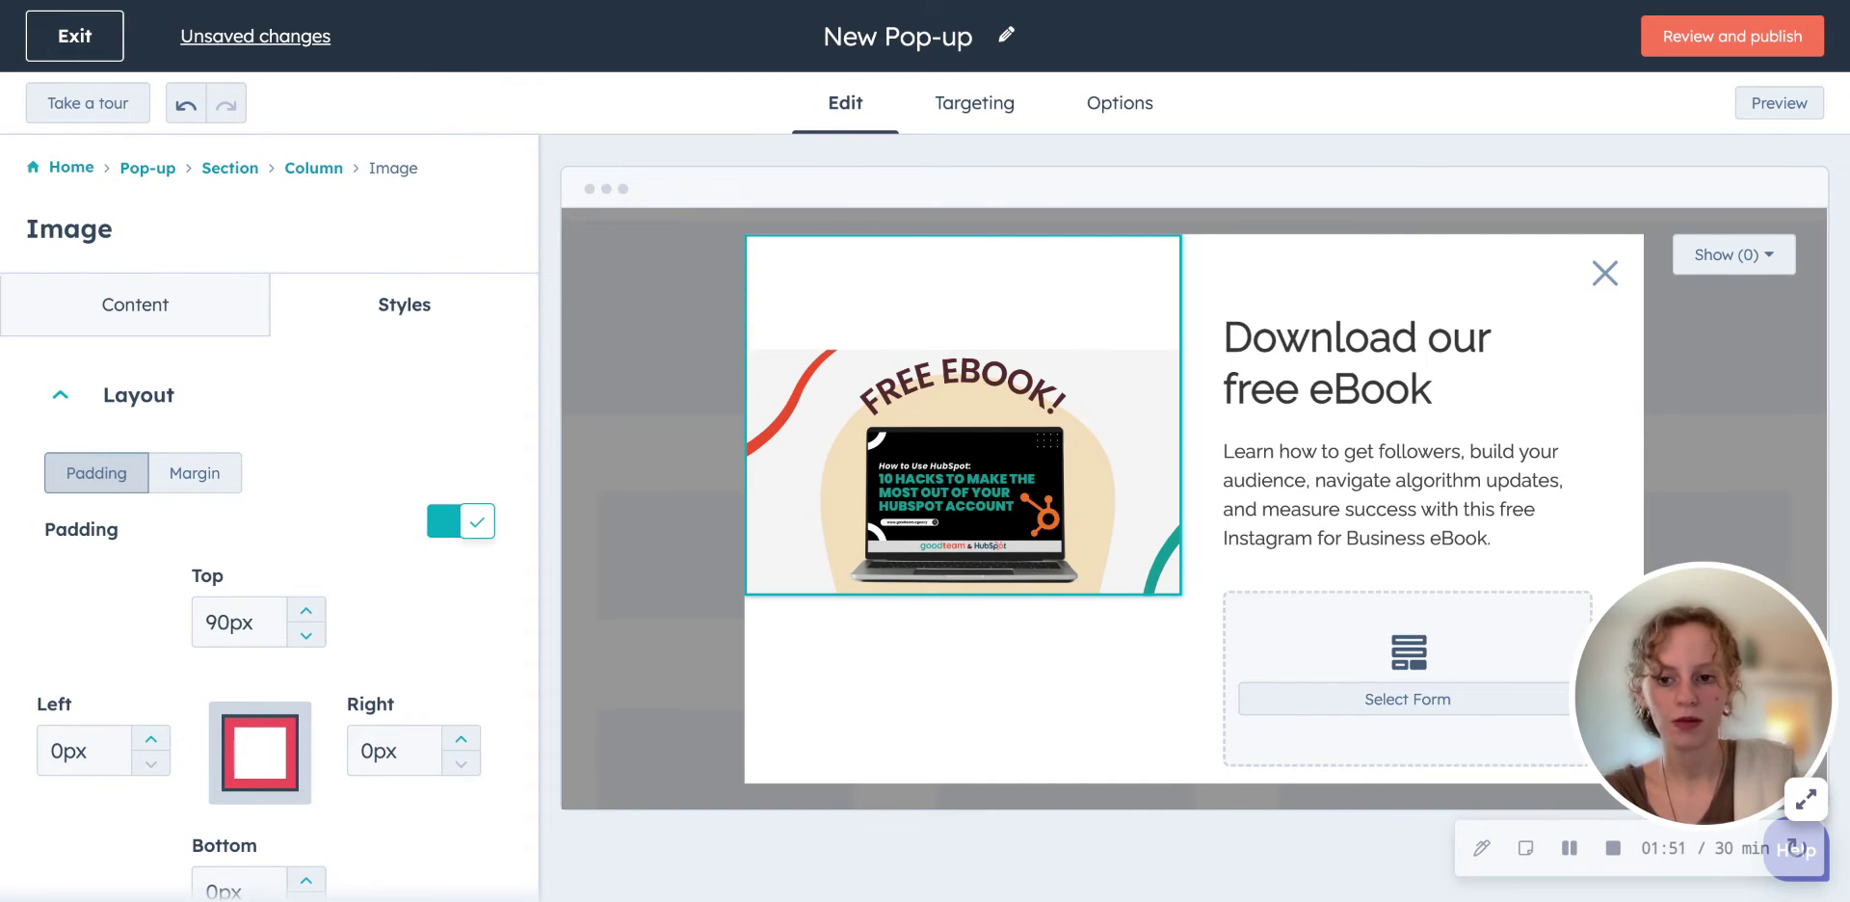
pyautogui.scroll(-2, 428, 657)
pyautogui.scroll(2, 427, 657)
pyautogui.click(483, 528)
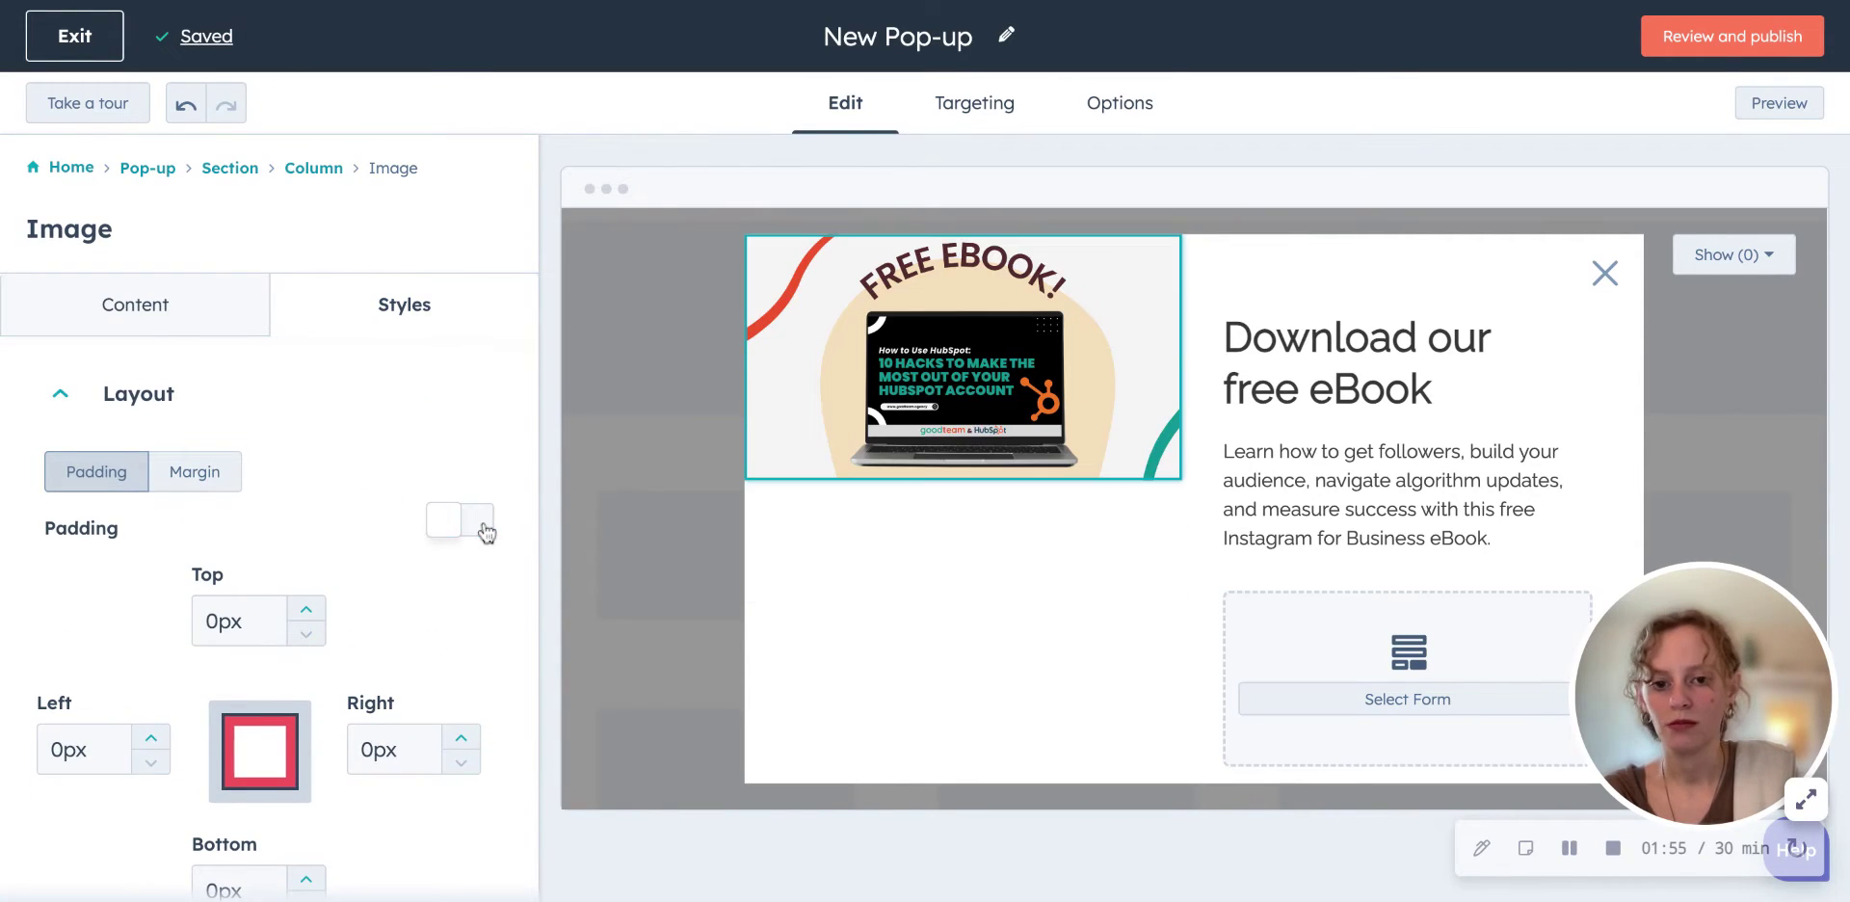
# Step: Enable 10 px padding around the eBook image, set its top padding to 90 px, and deselect the image
pyautogui.click(482, 530)
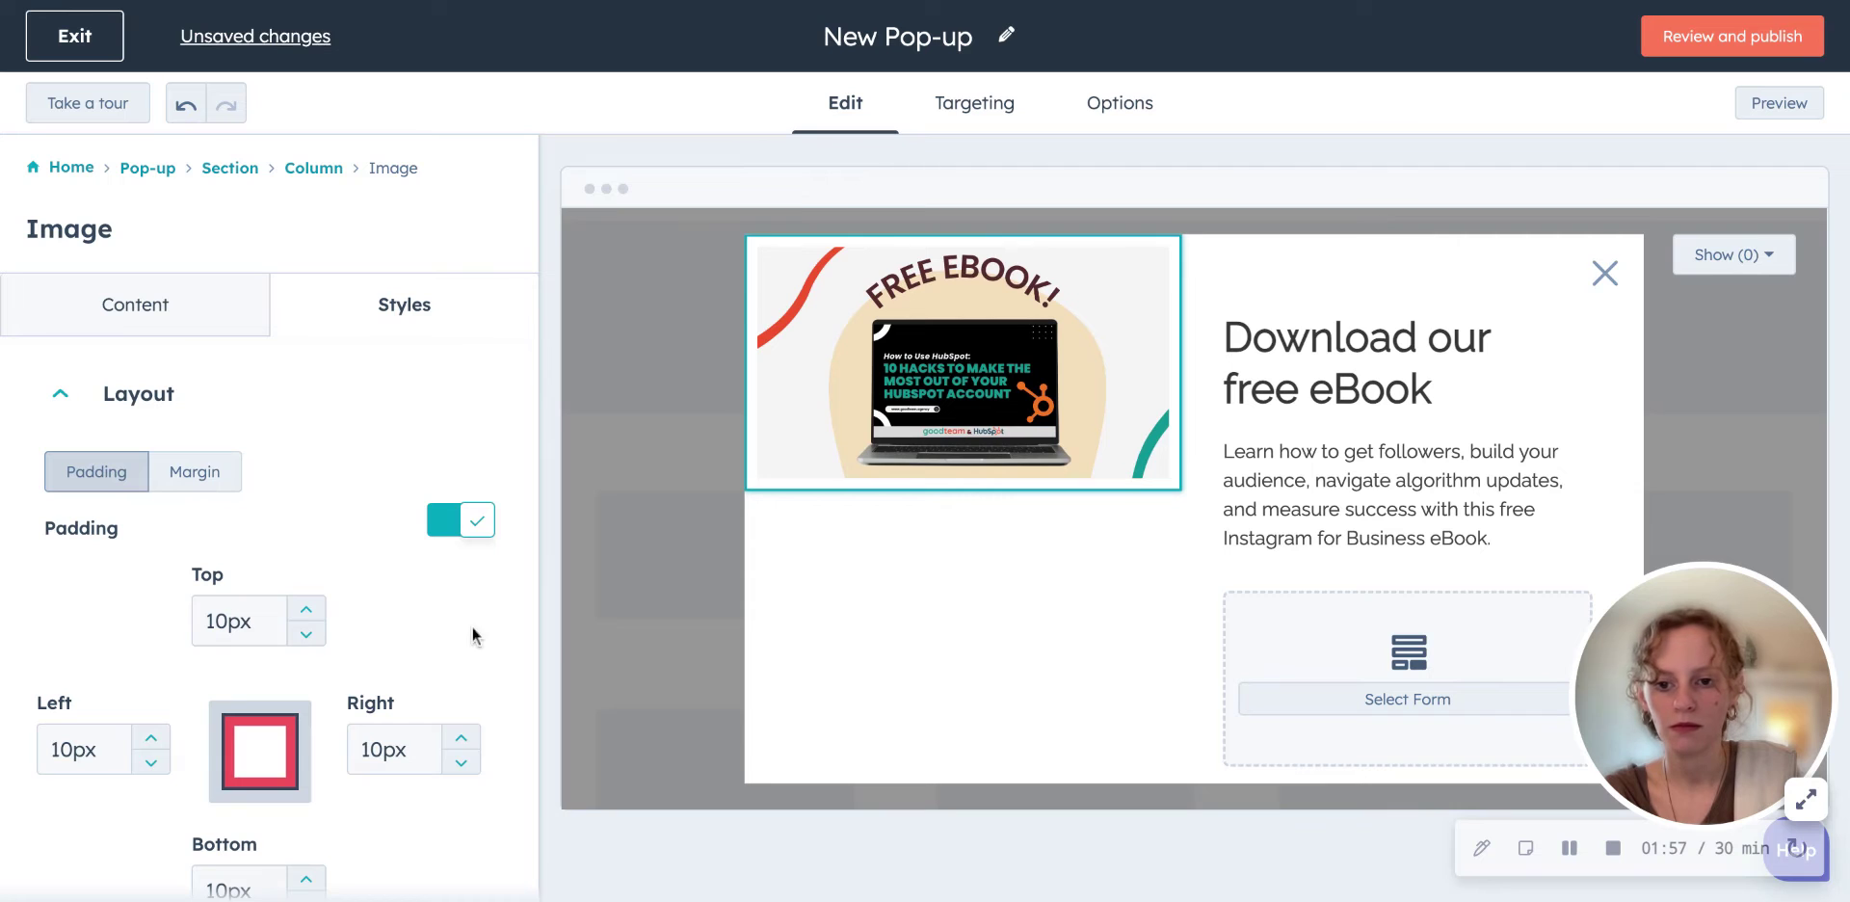
pyautogui.click(216, 622)
pyautogui.press('BackSpace')
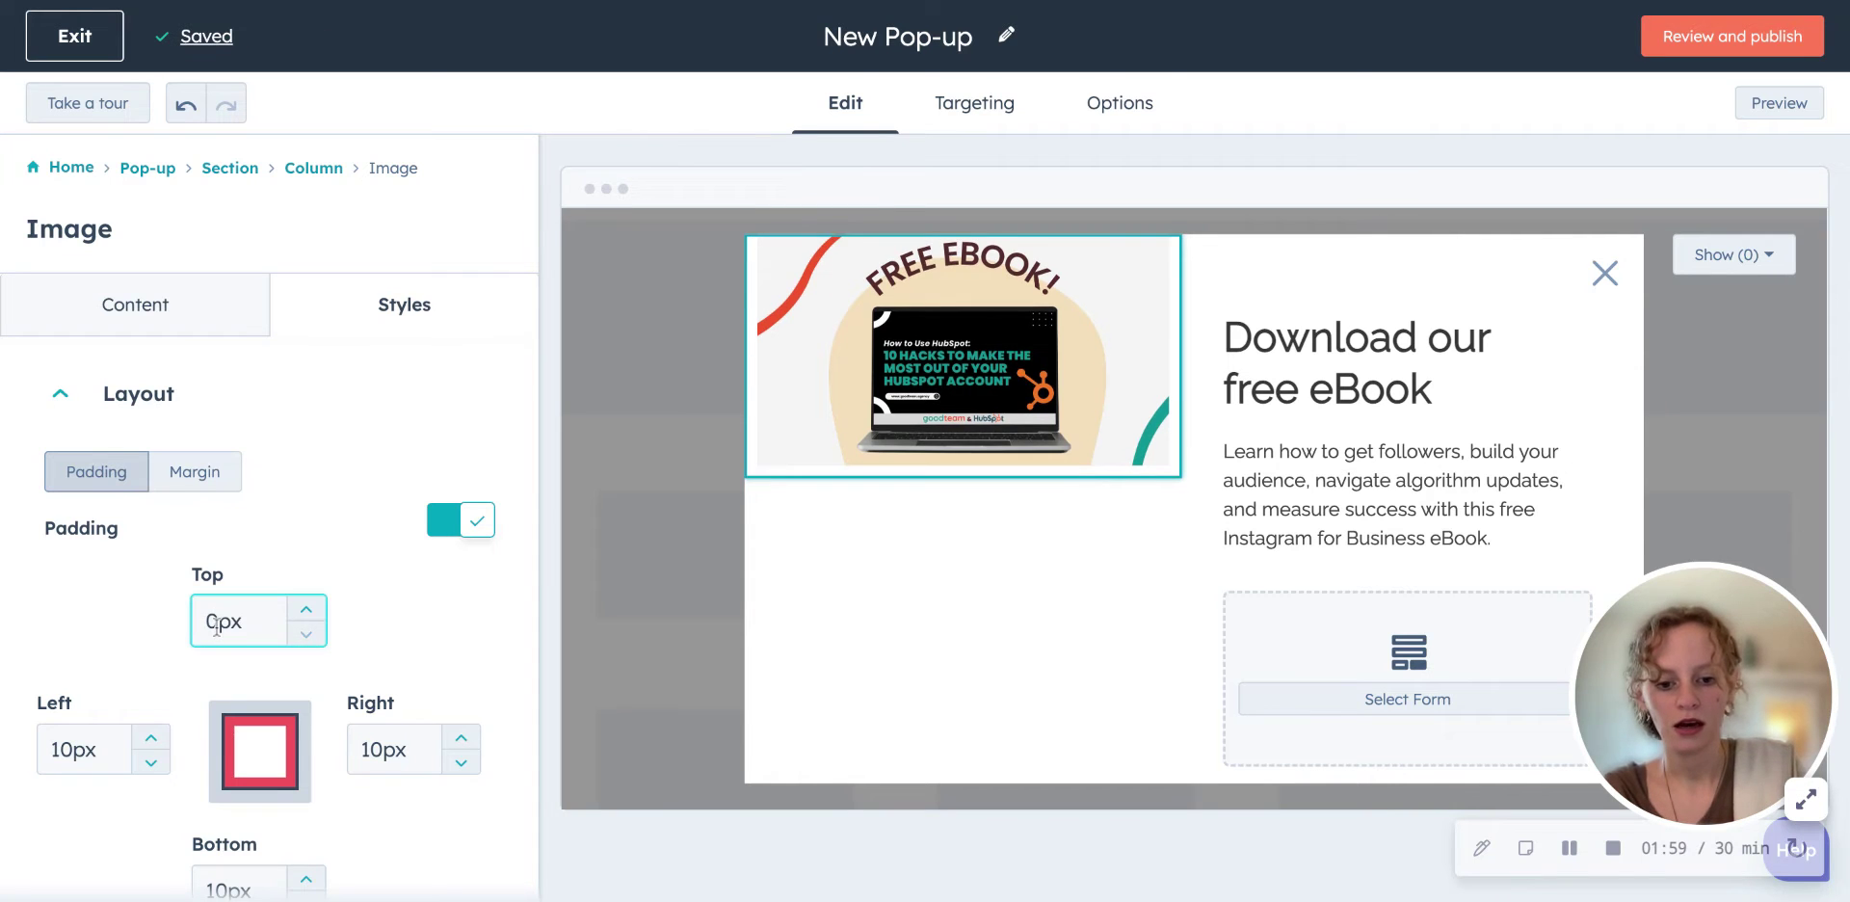
pyautogui.write('9')
pyautogui.click(456, 652)
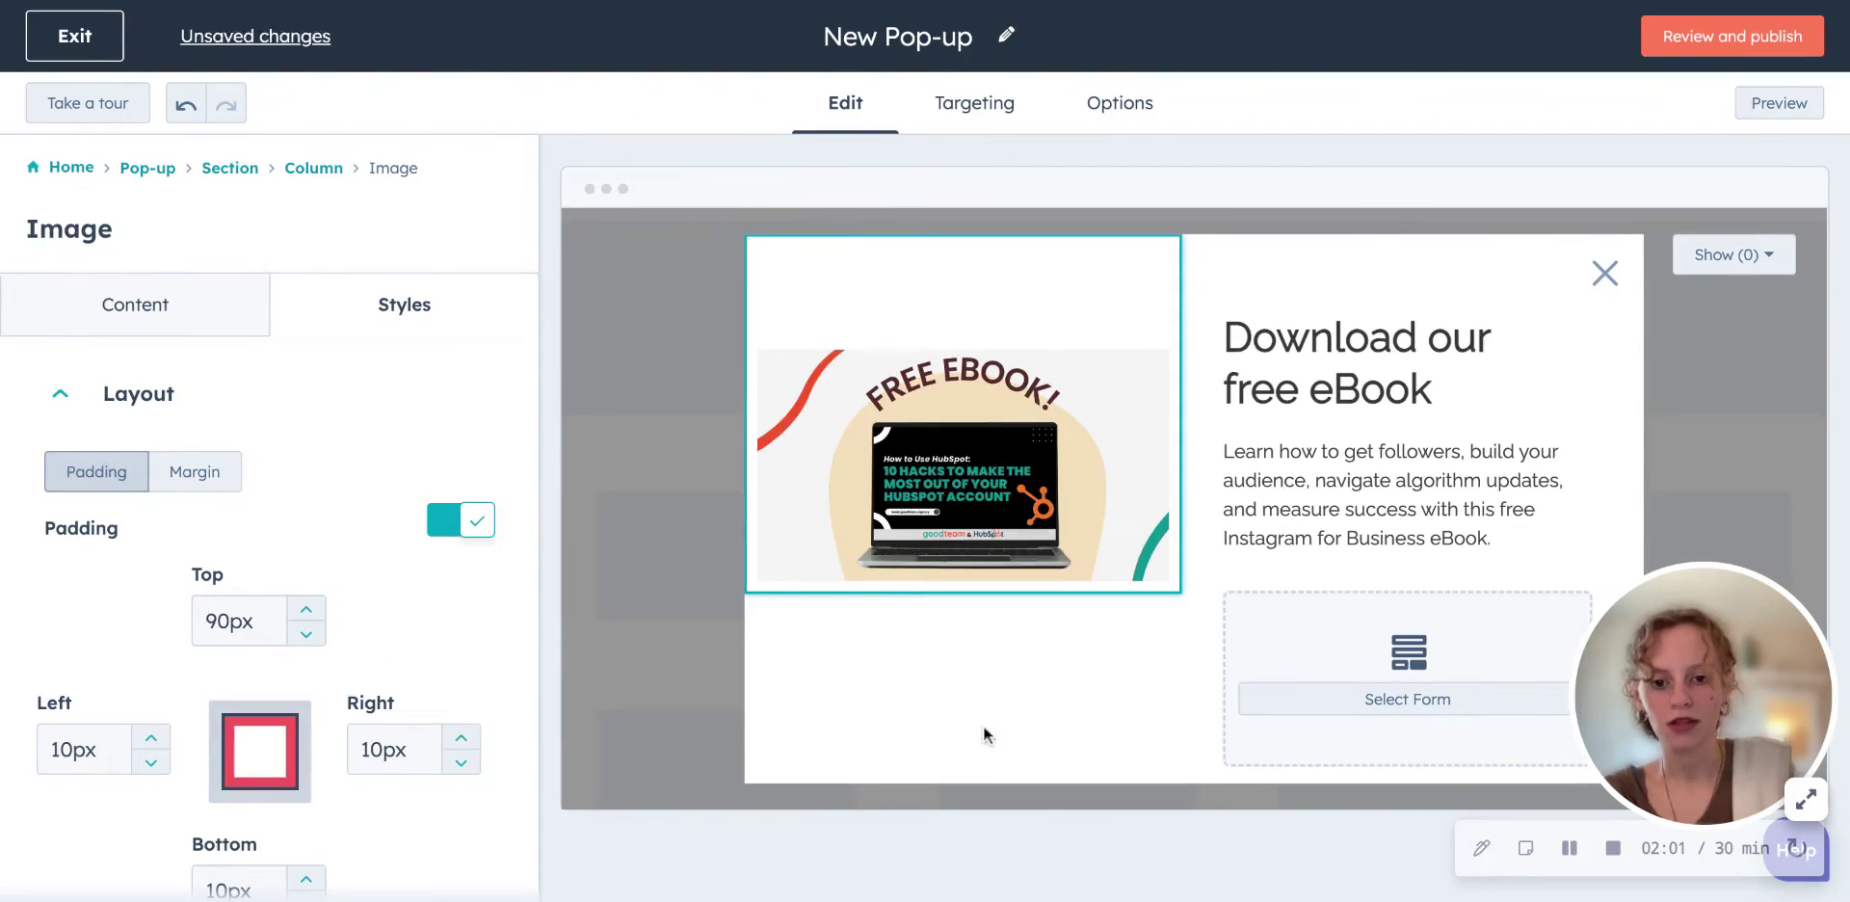
pyautogui.click(971, 727)
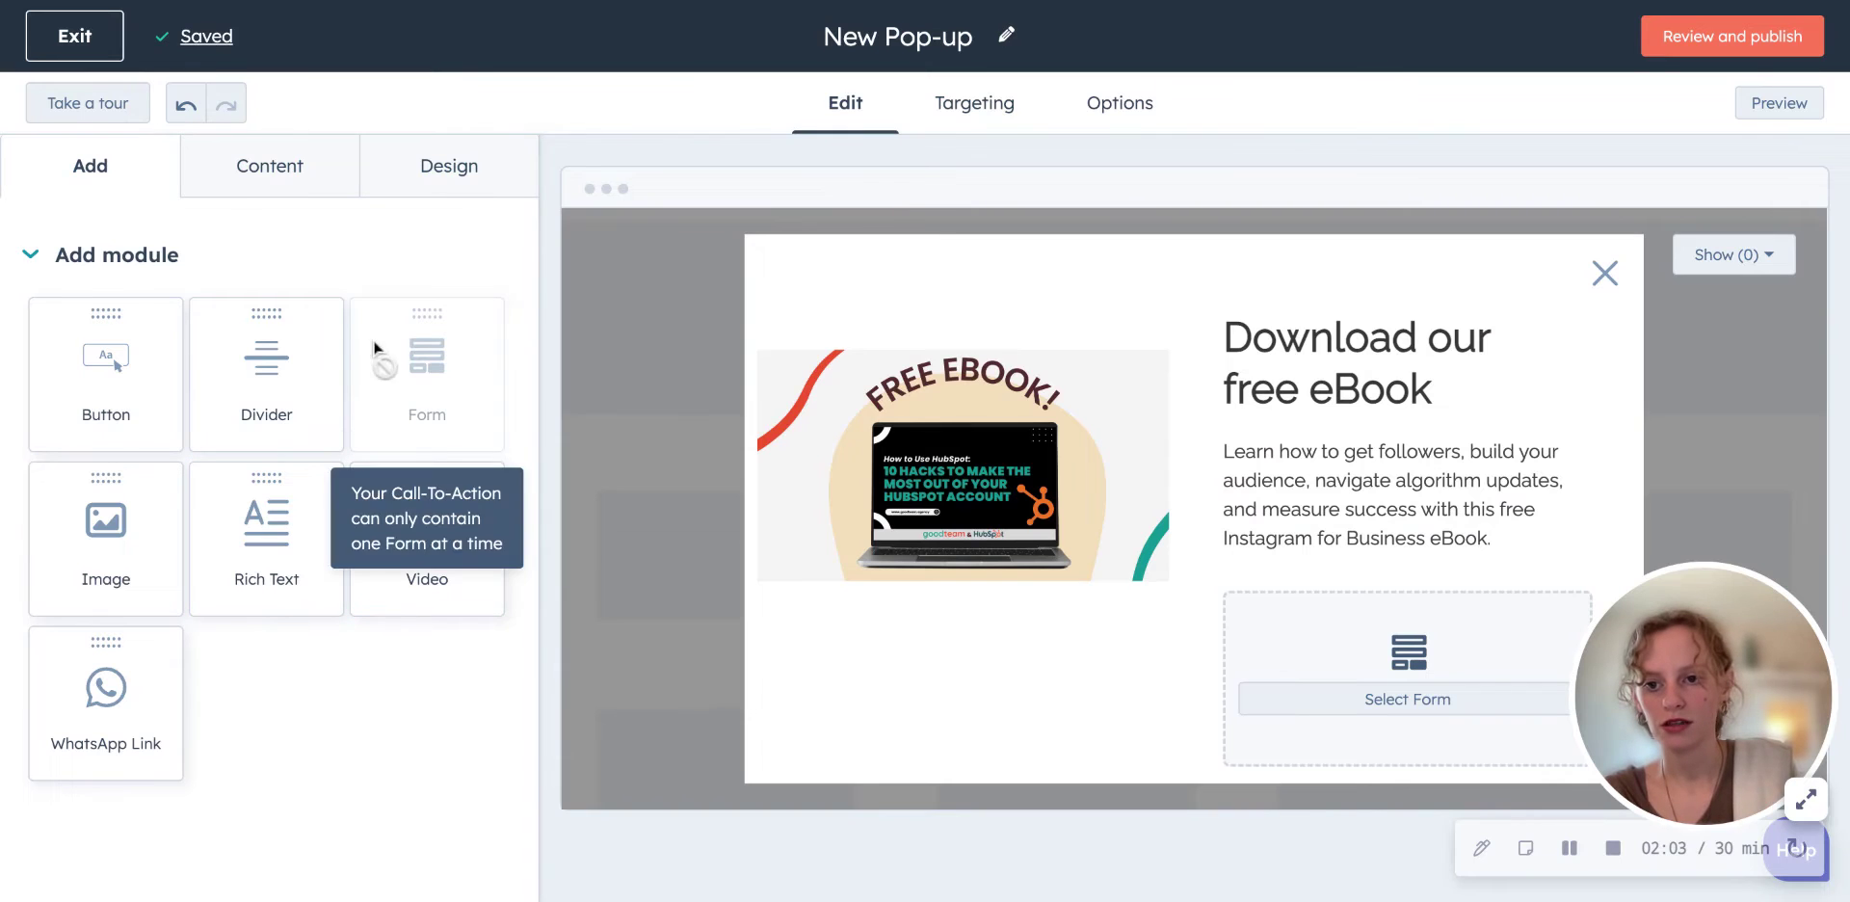
# Step: Review the eBook image's content settings, save and apply them, and deselect the image
pyautogui.click(800, 405)
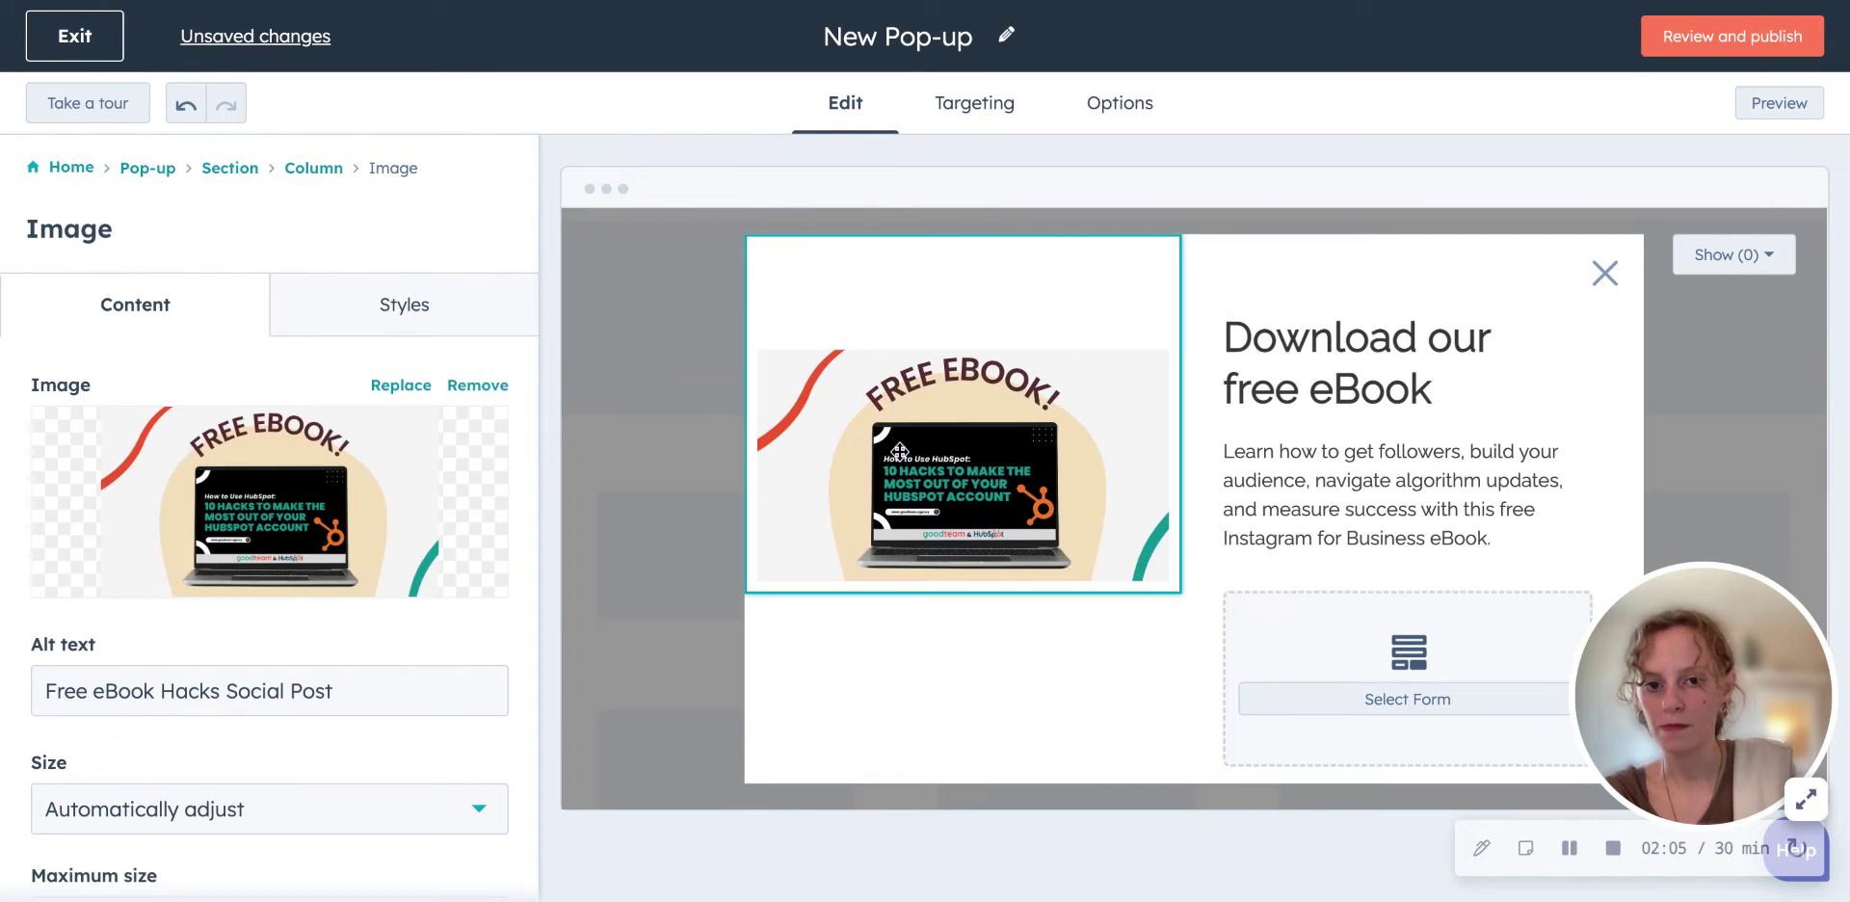
pyautogui.scroll(-4, 425, 590)
pyautogui.scroll(-2, 426, 589)
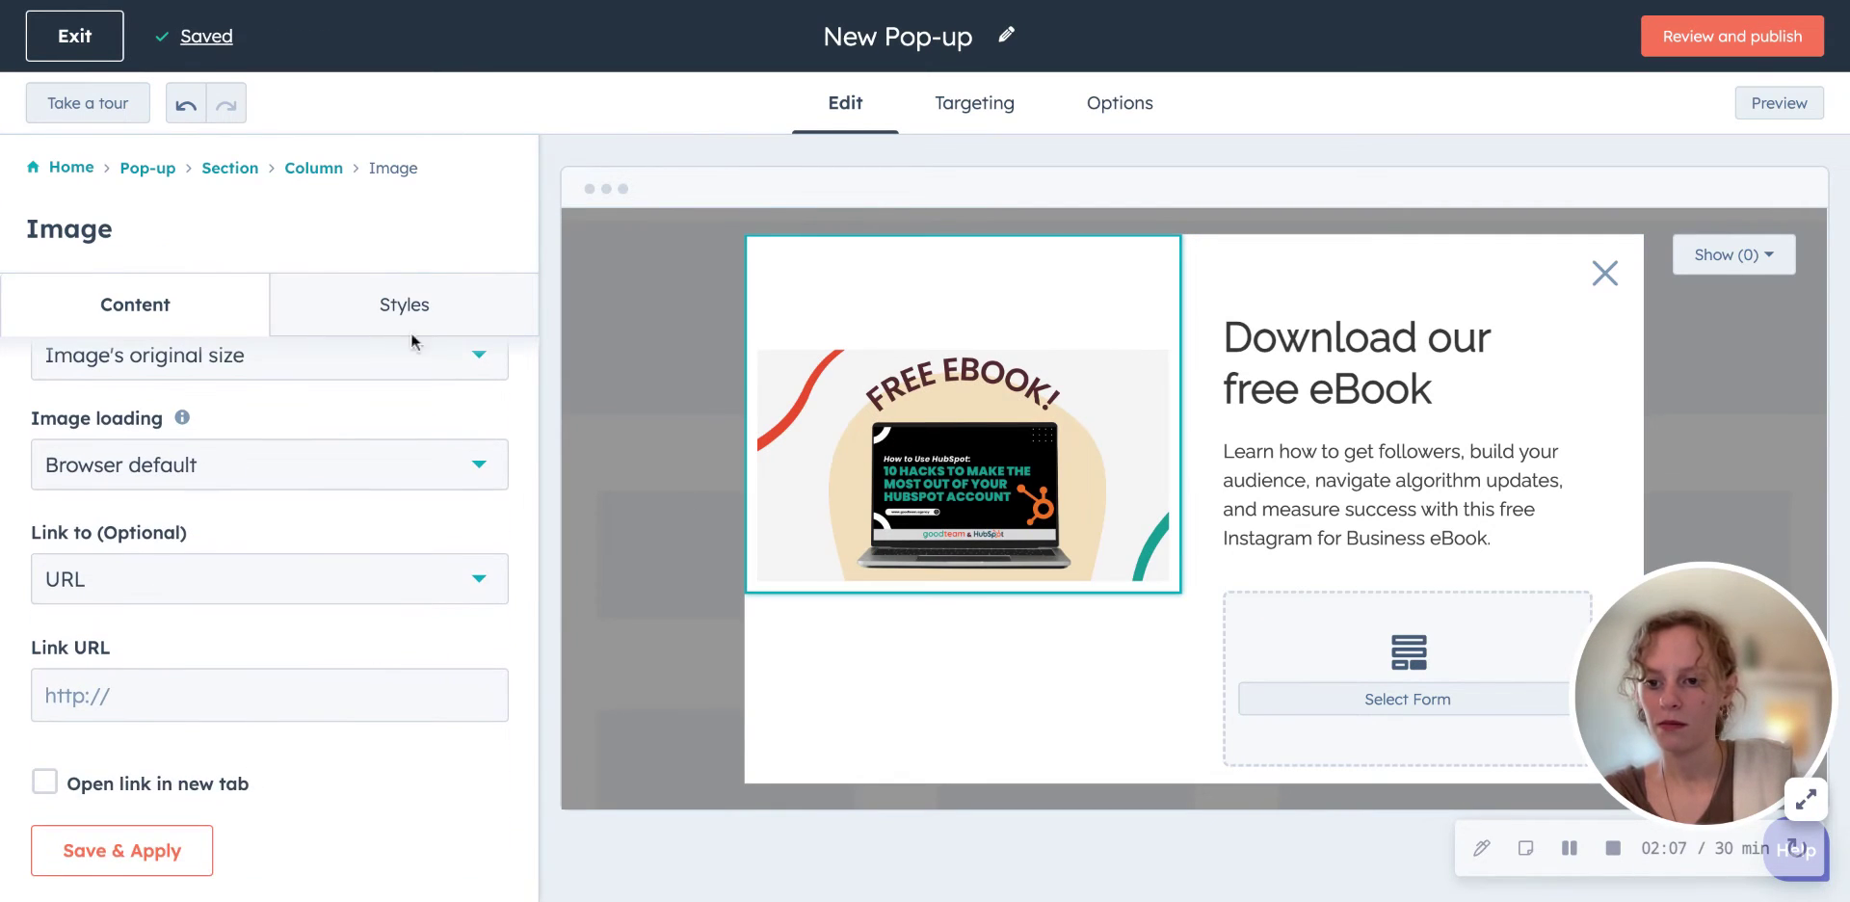
pyautogui.click(122, 850)
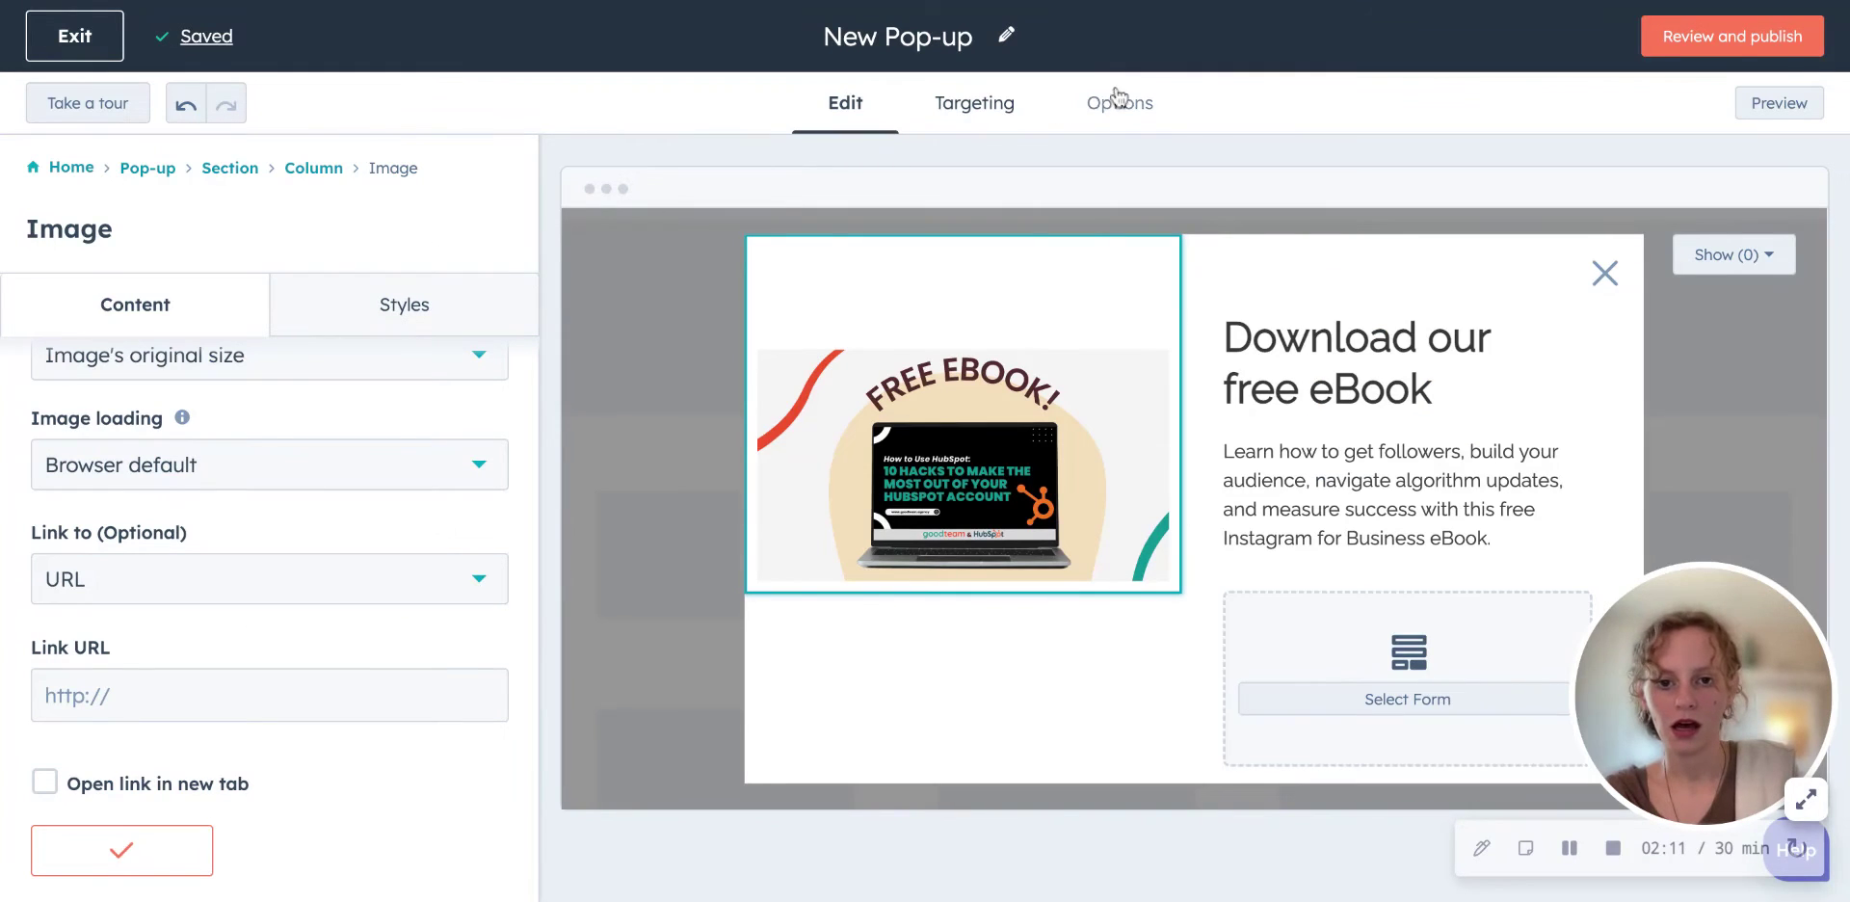
pyautogui.click(1074, 626)
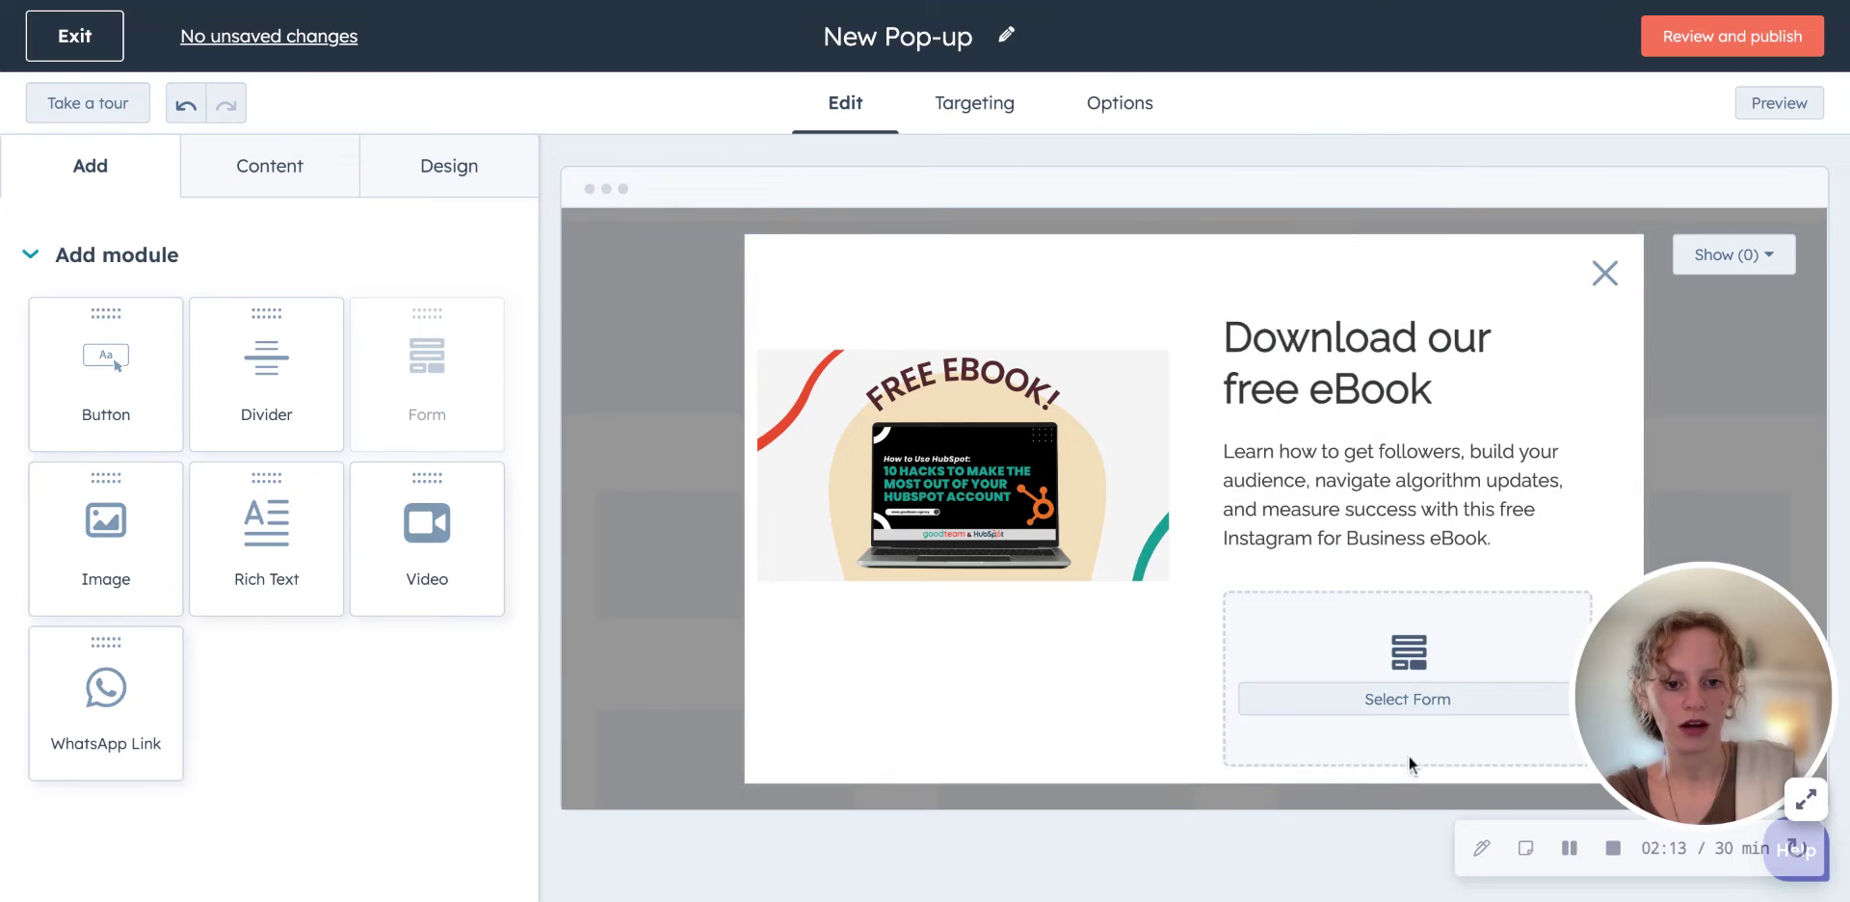
# Step: Examine the style and font choices and the personalization token options for the "Download our free eBook" heading
pyautogui.click(1291, 327)
pyautogui.moveTo(1226, 372); pyautogui.dragTo(1464, 424)
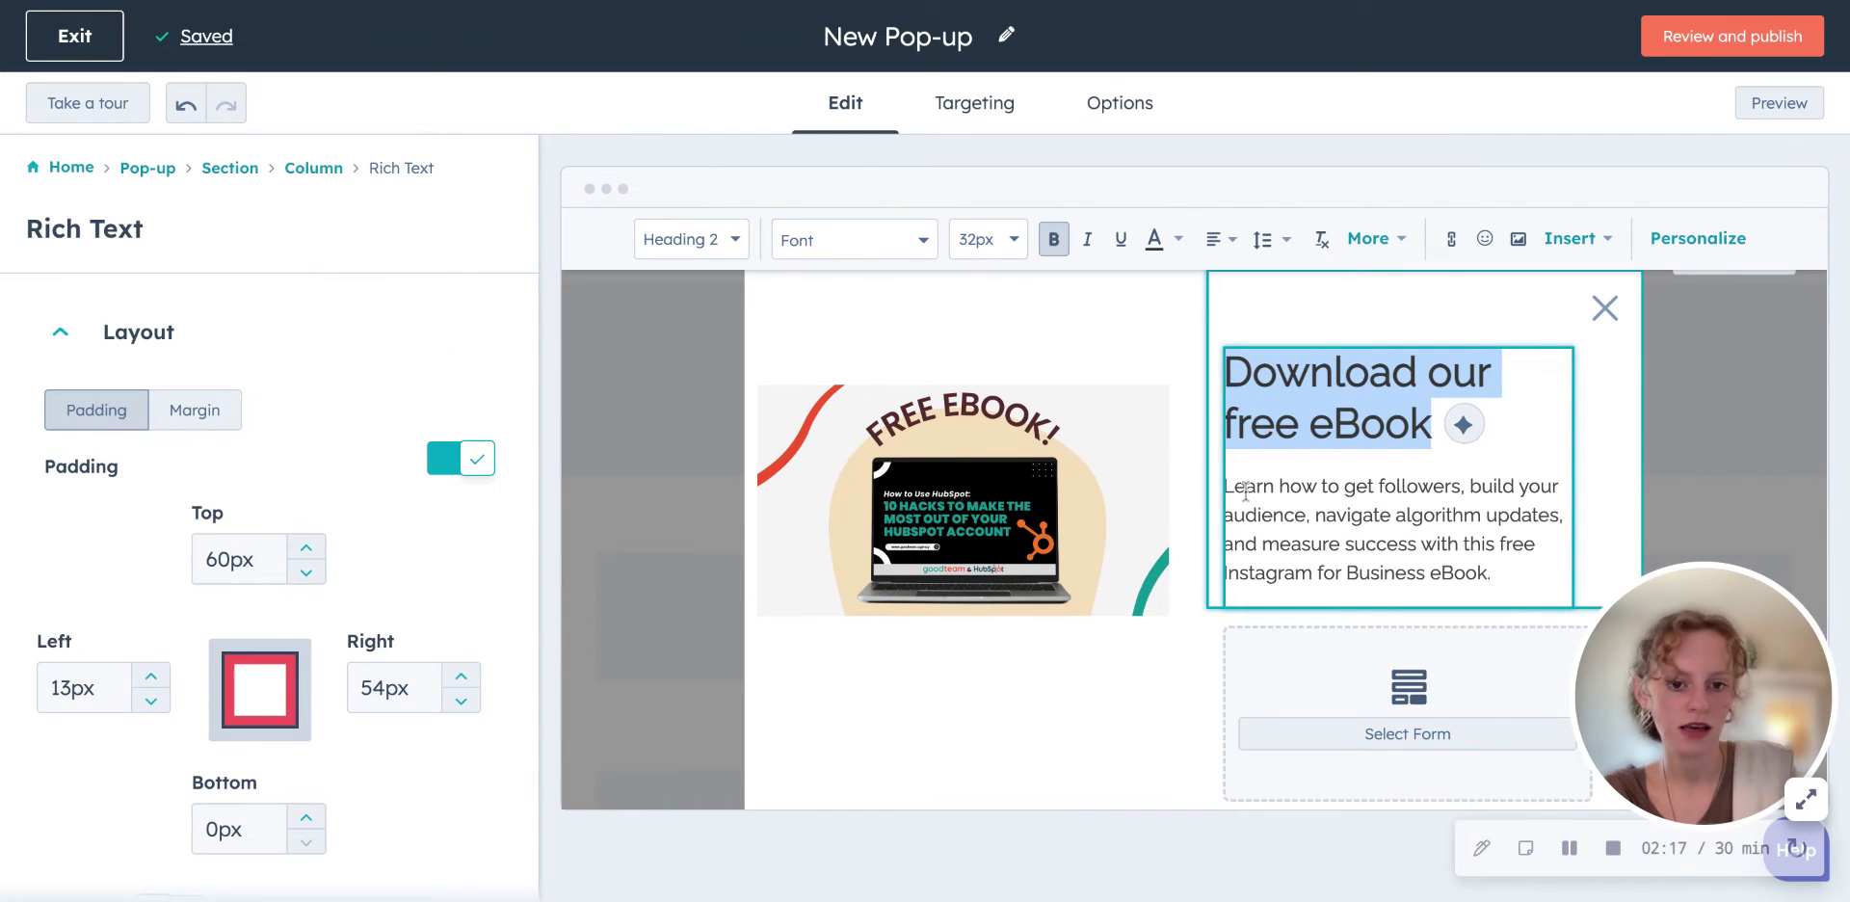
pyautogui.click(680, 248)
pyautogui.click(694, 240)
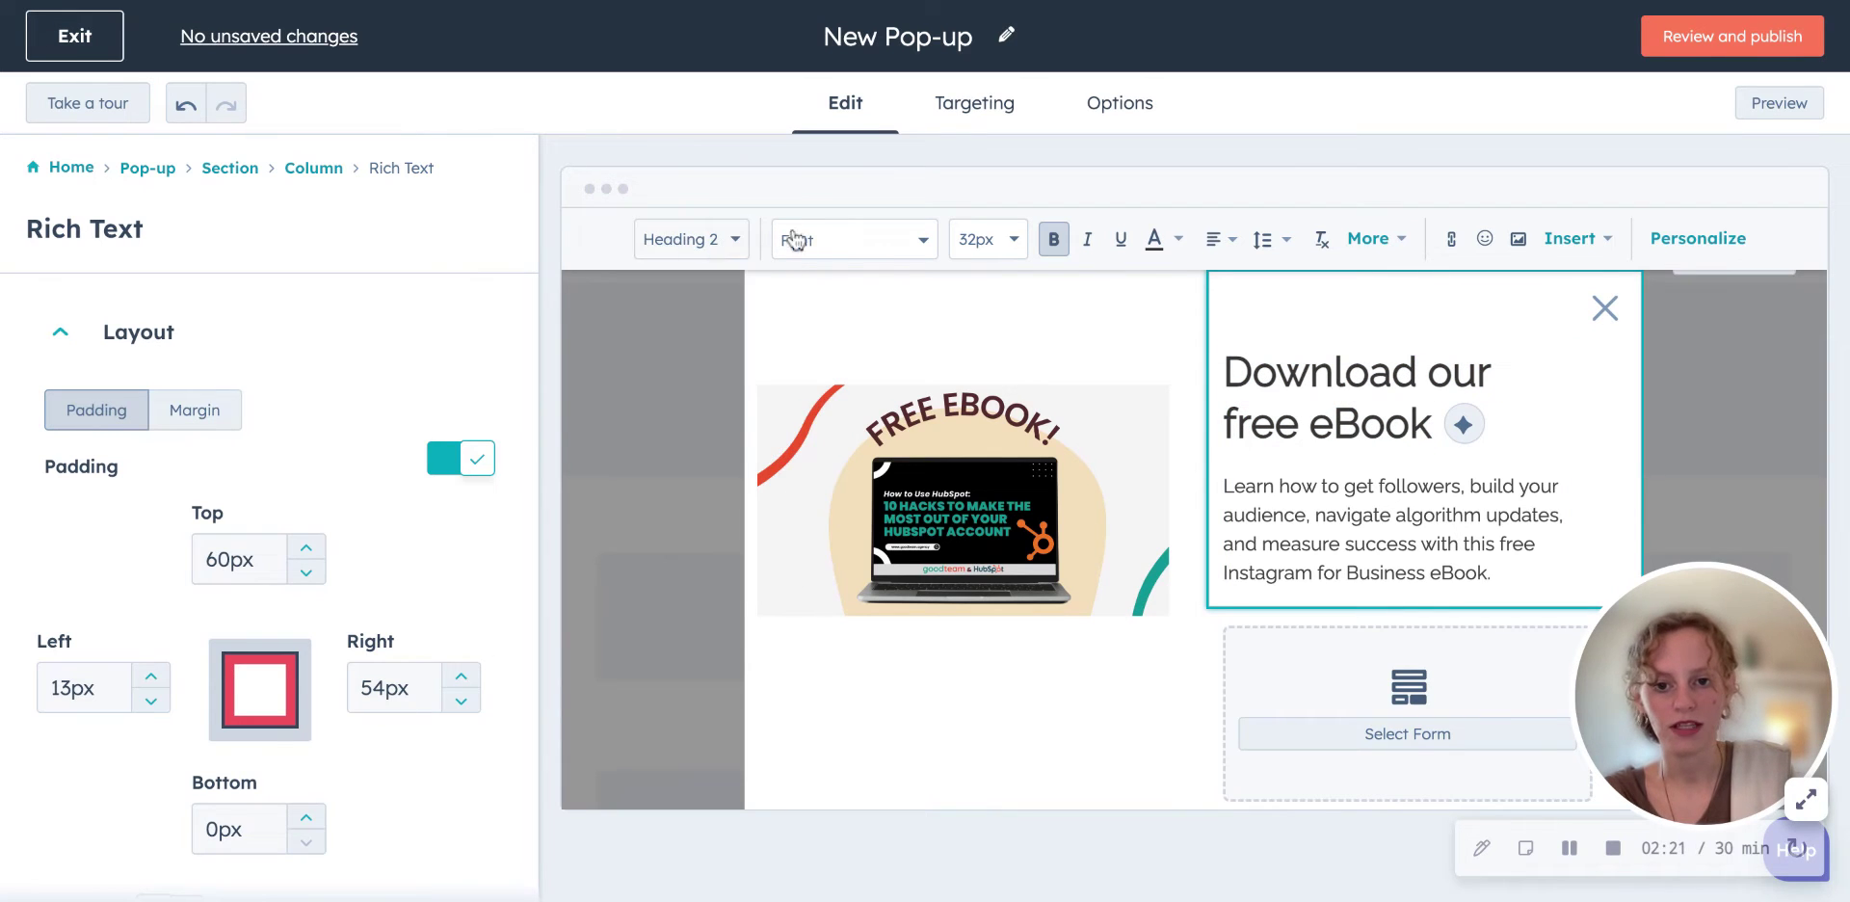
pyautogui.click(858, 240)
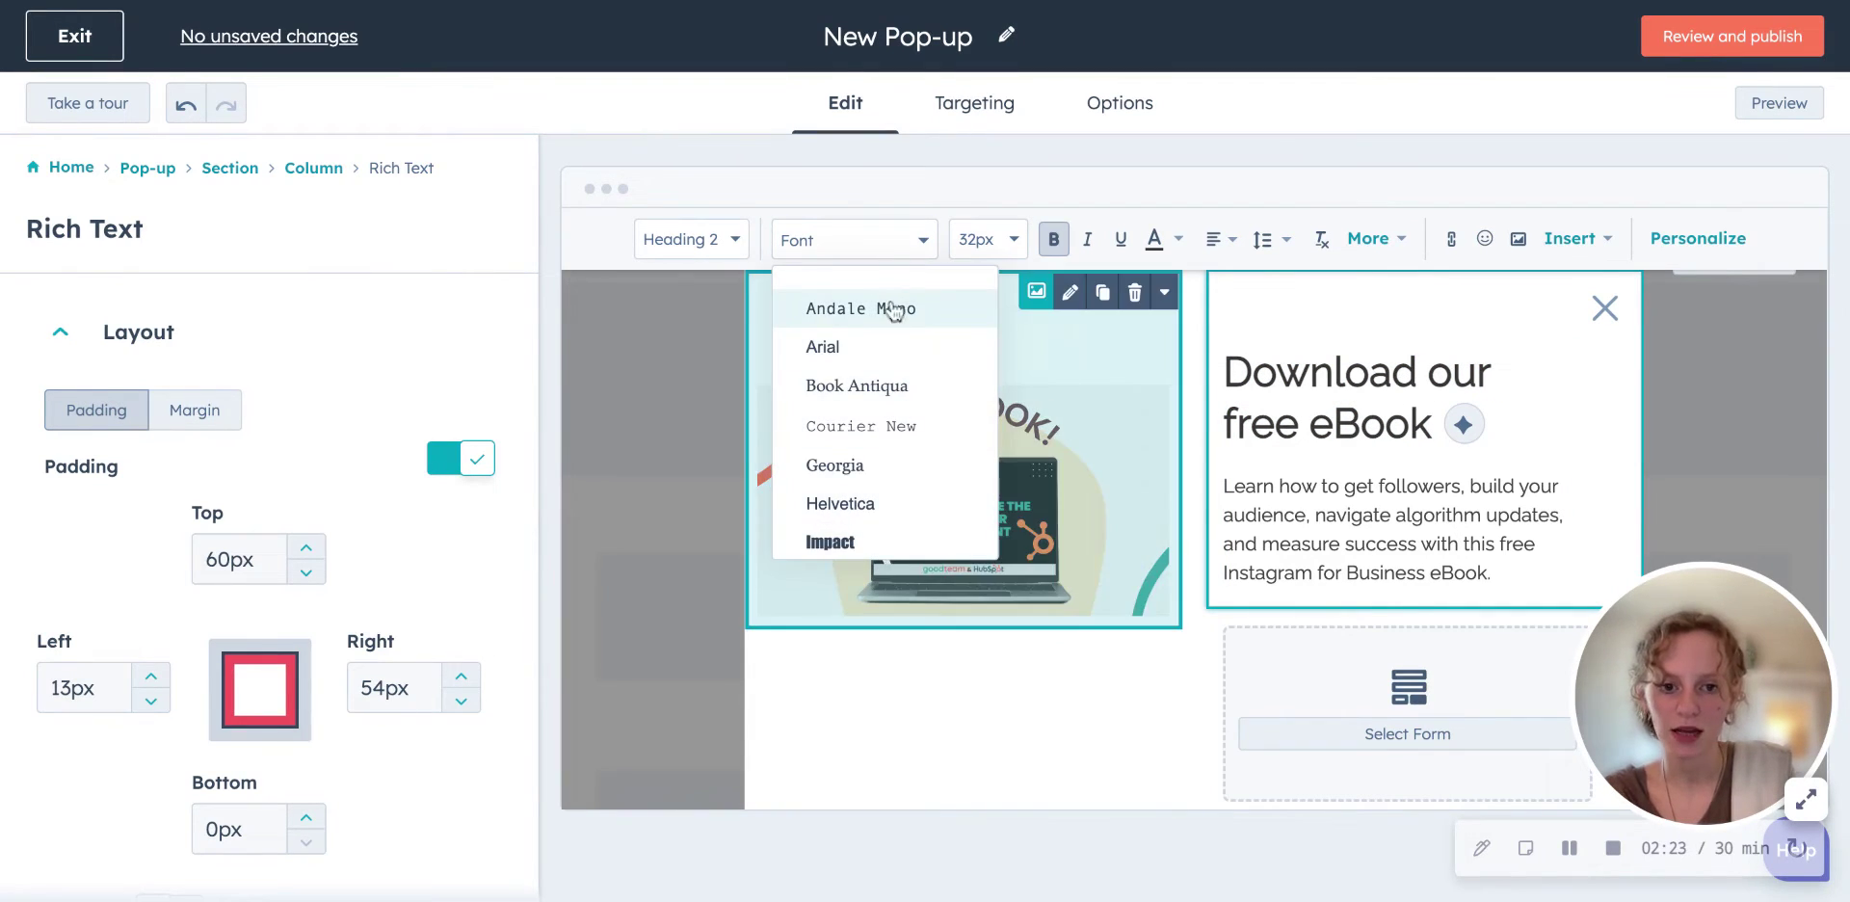
pyautogui.click(876, 250)
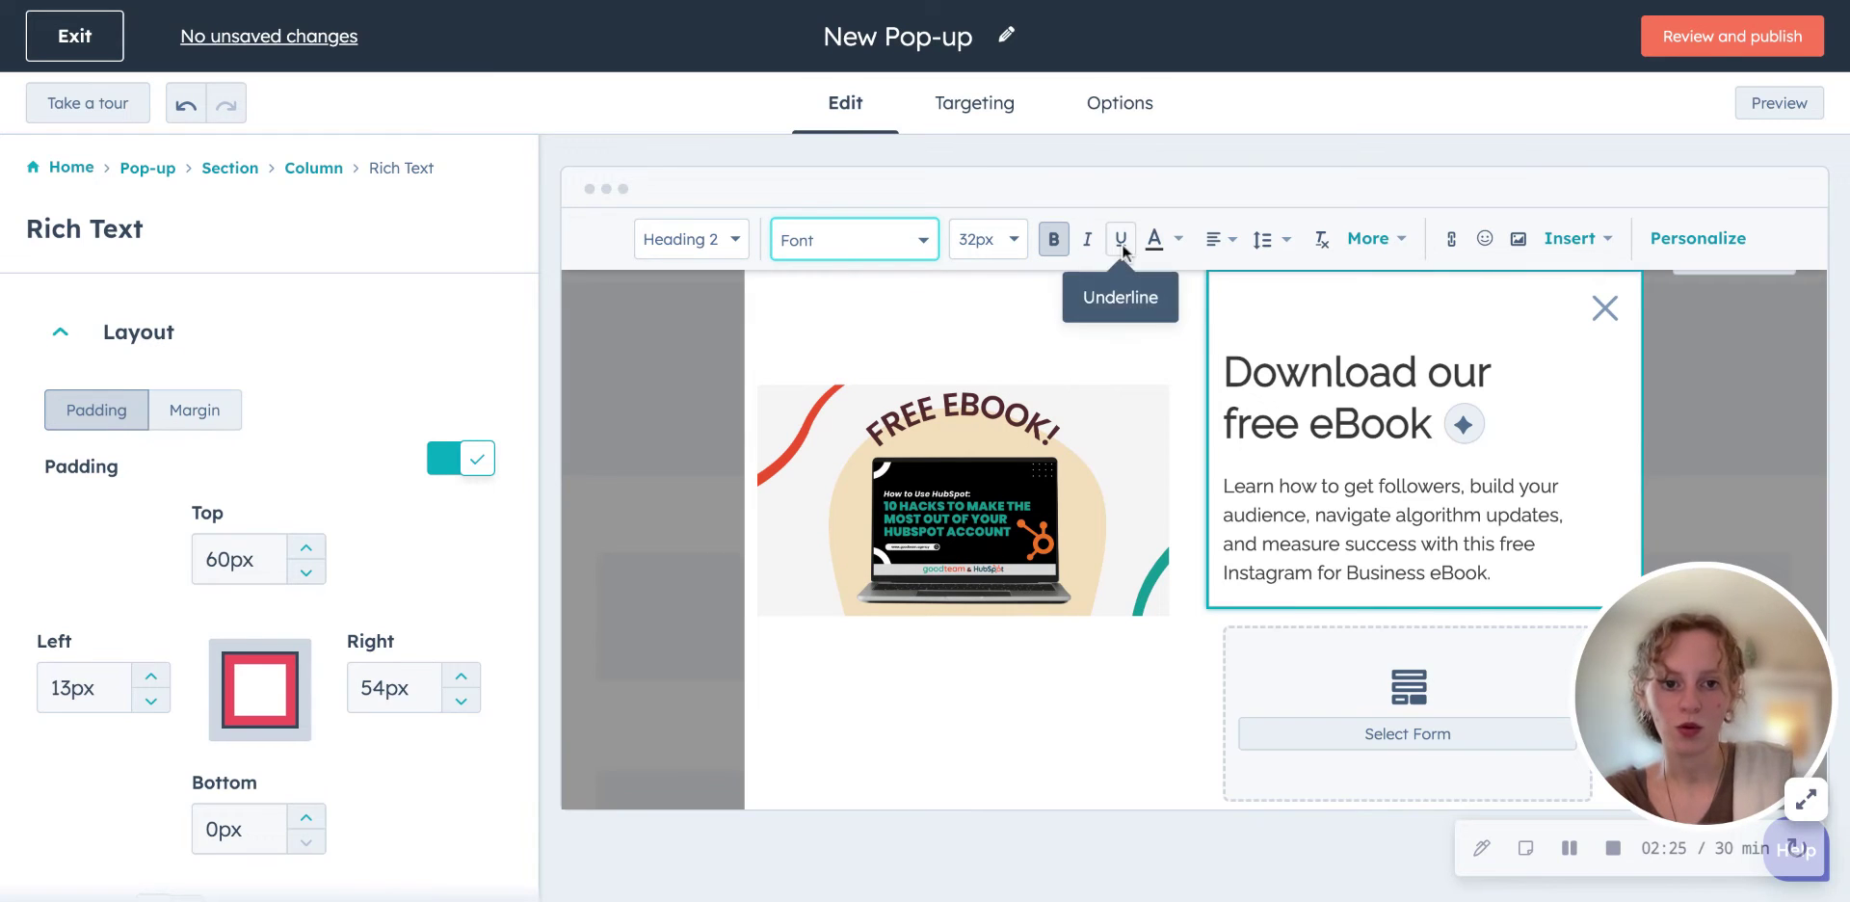
pyautogui.click(1672, 241)
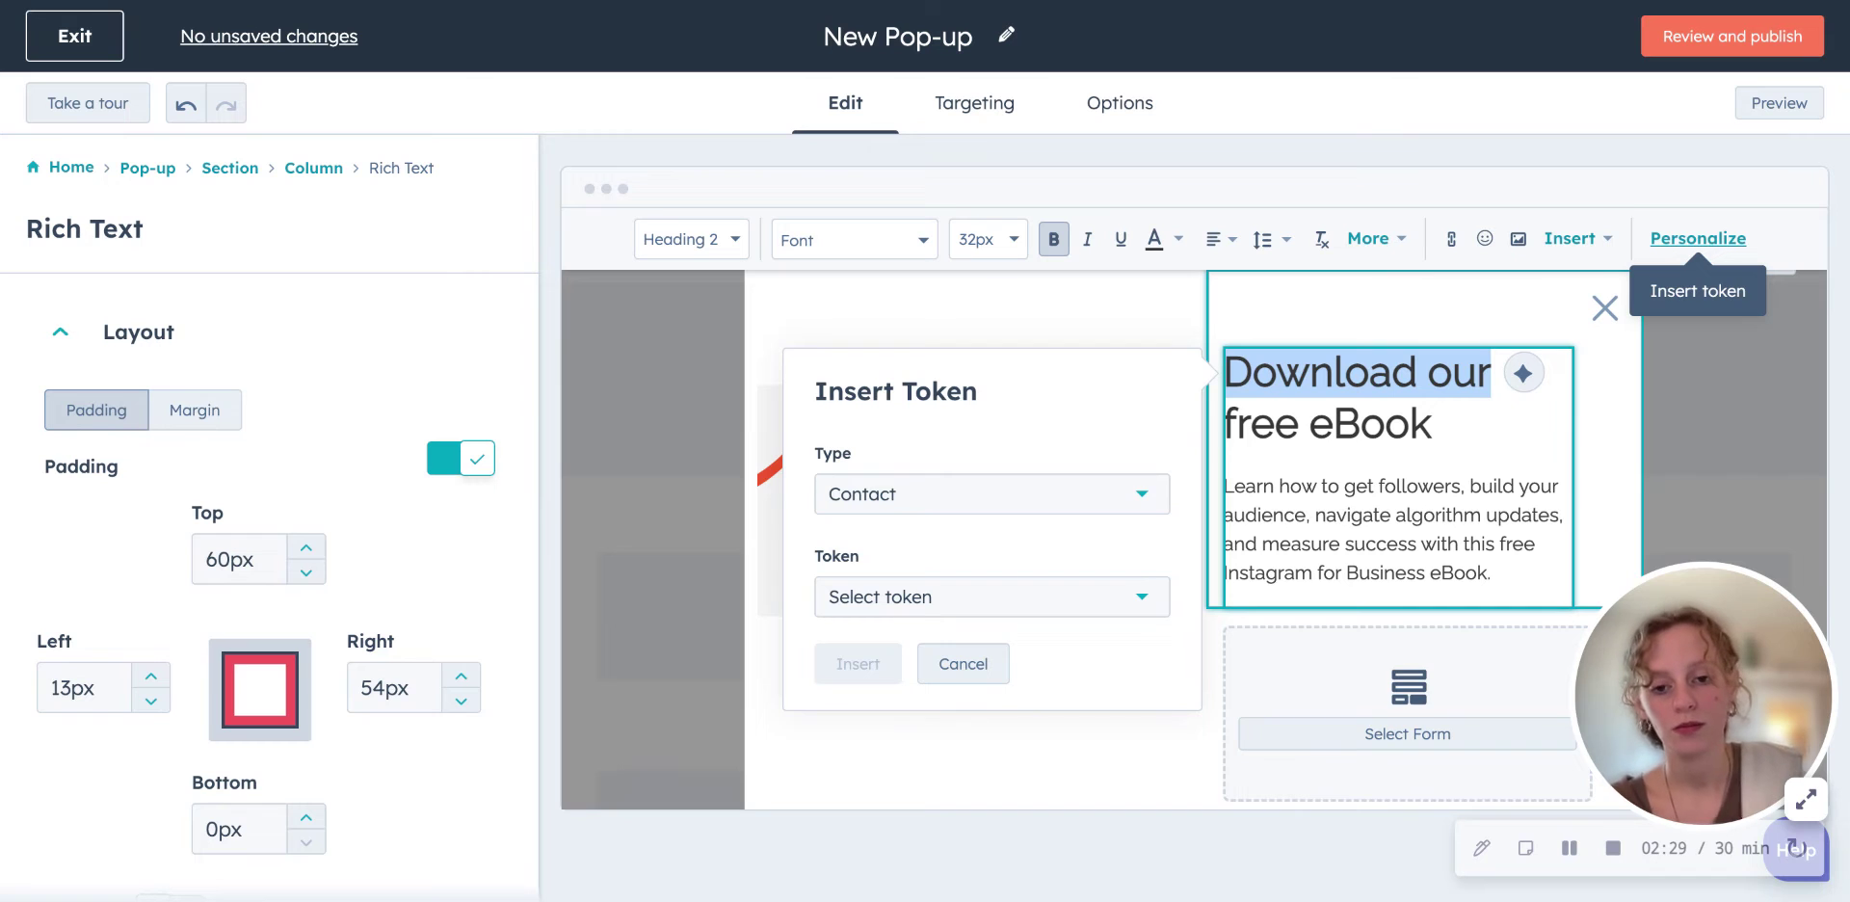
pyautogui.click(981, 659)
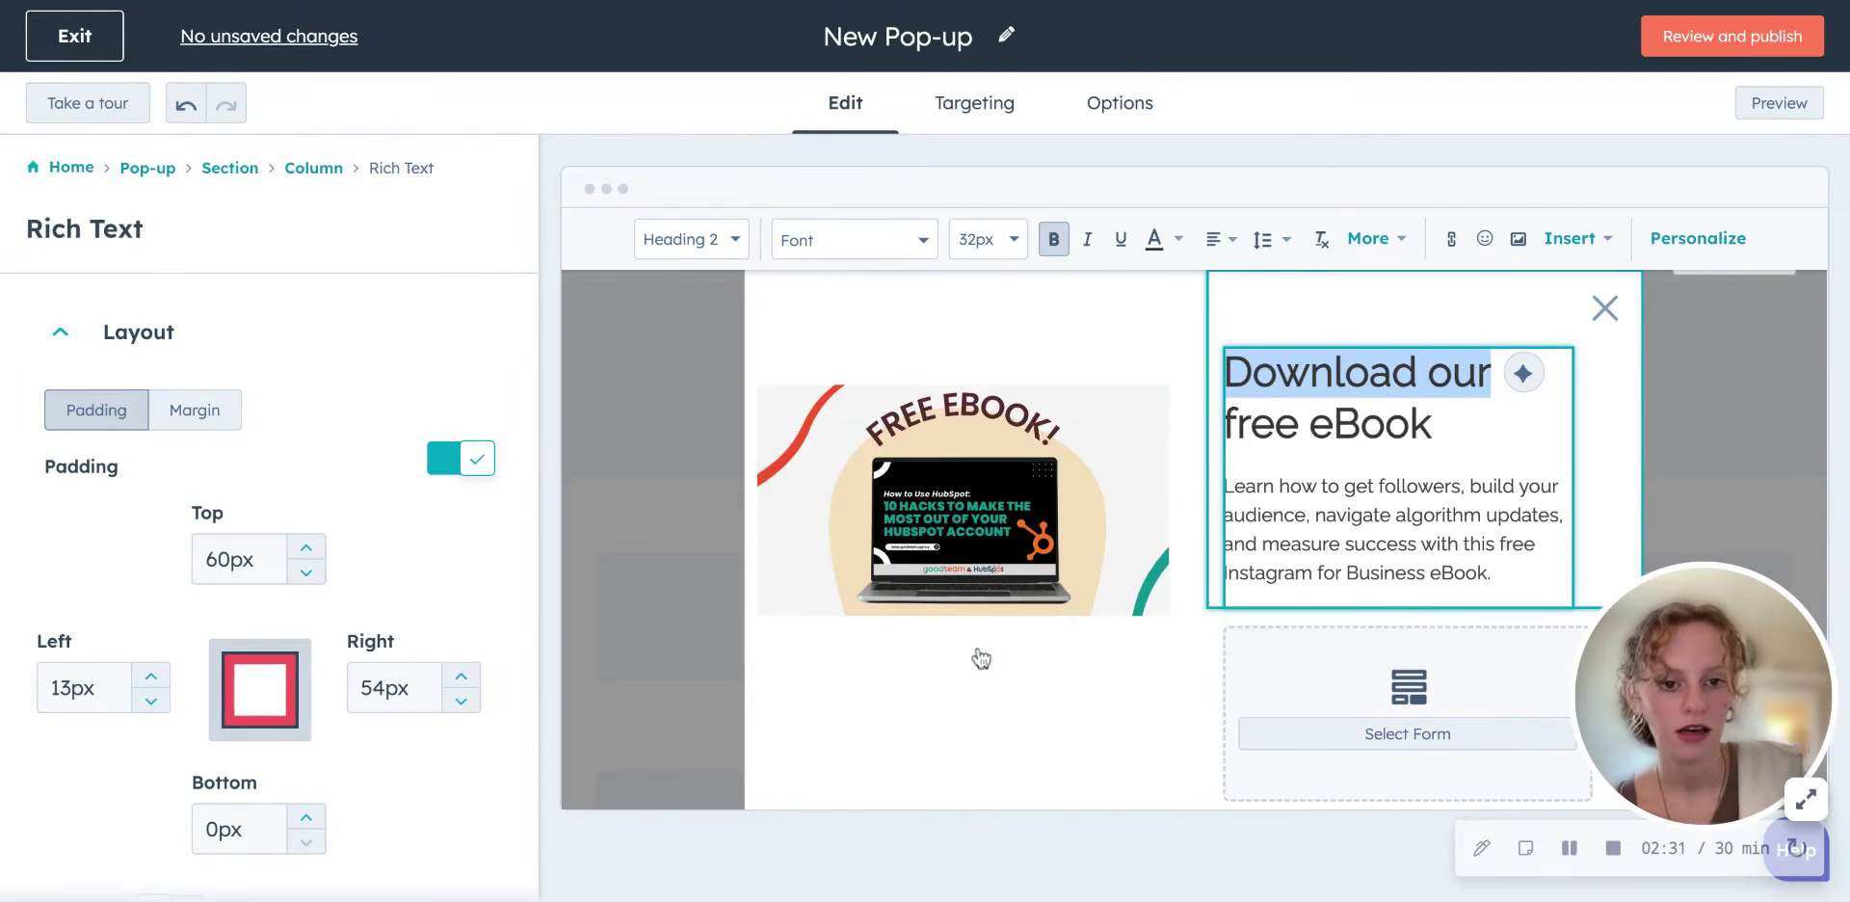
# Step: Select the description paragraph and examine its text module's padding, margin and alignment settings
pyautogui.click(1434, 514)
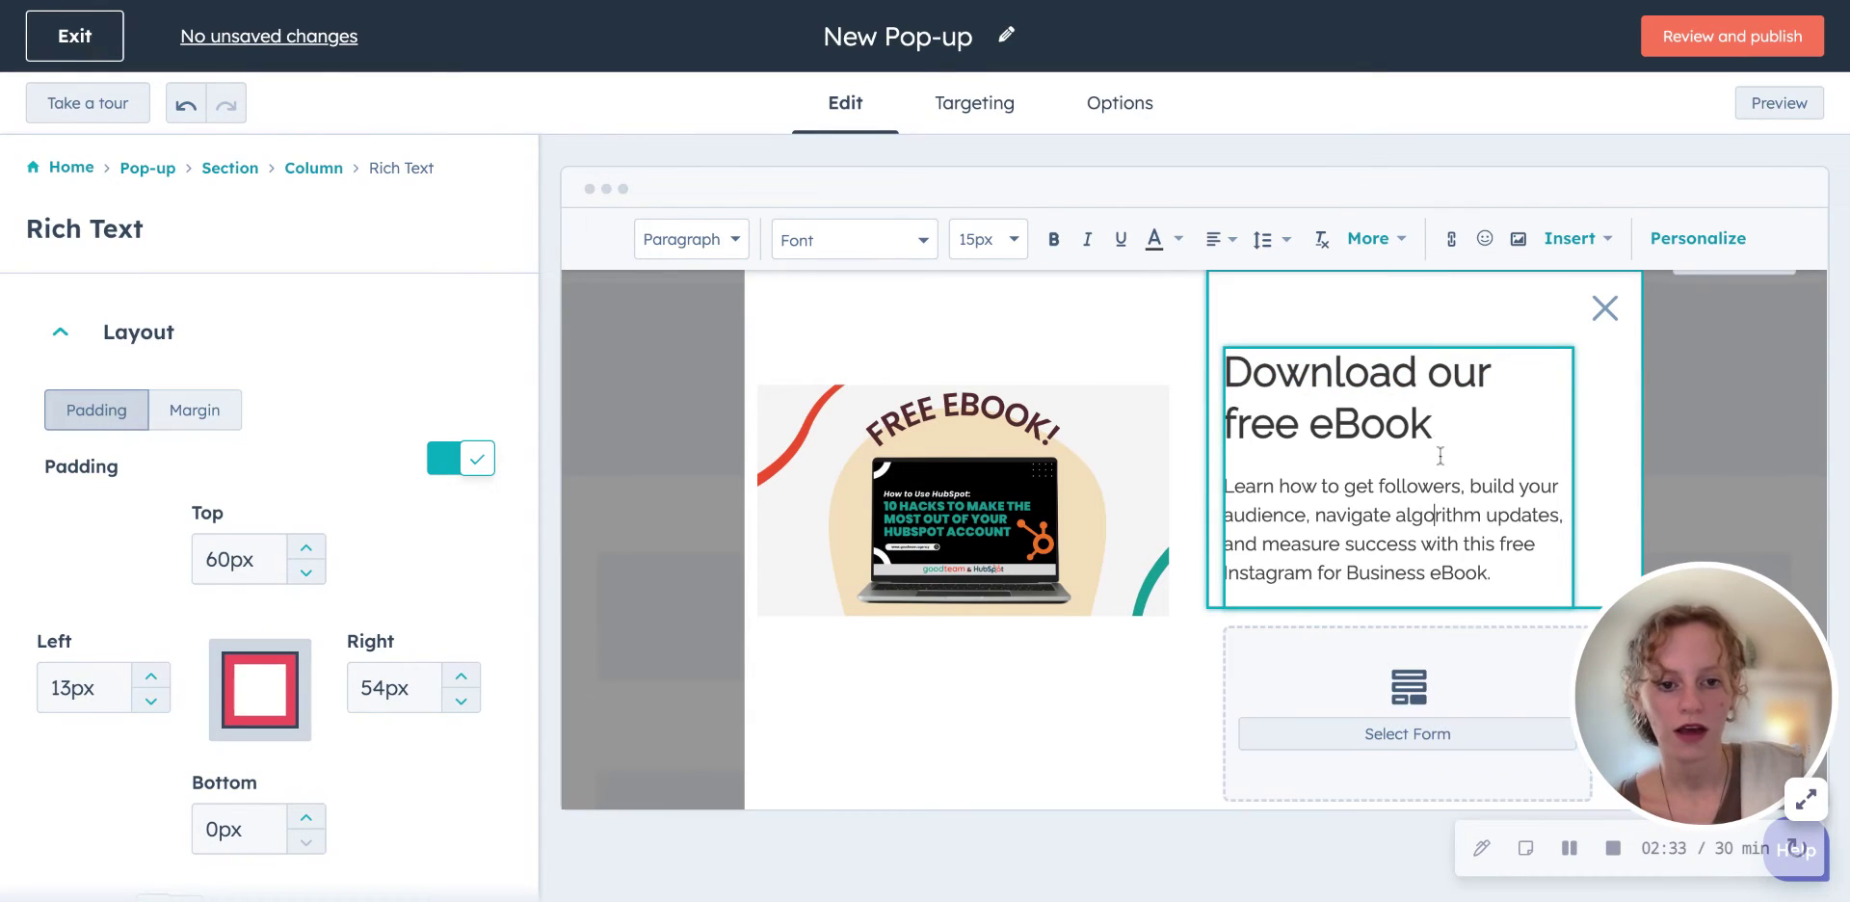
pyautogui.moveTo(1234, 487); pyautogui.dragTo(1495, 576)
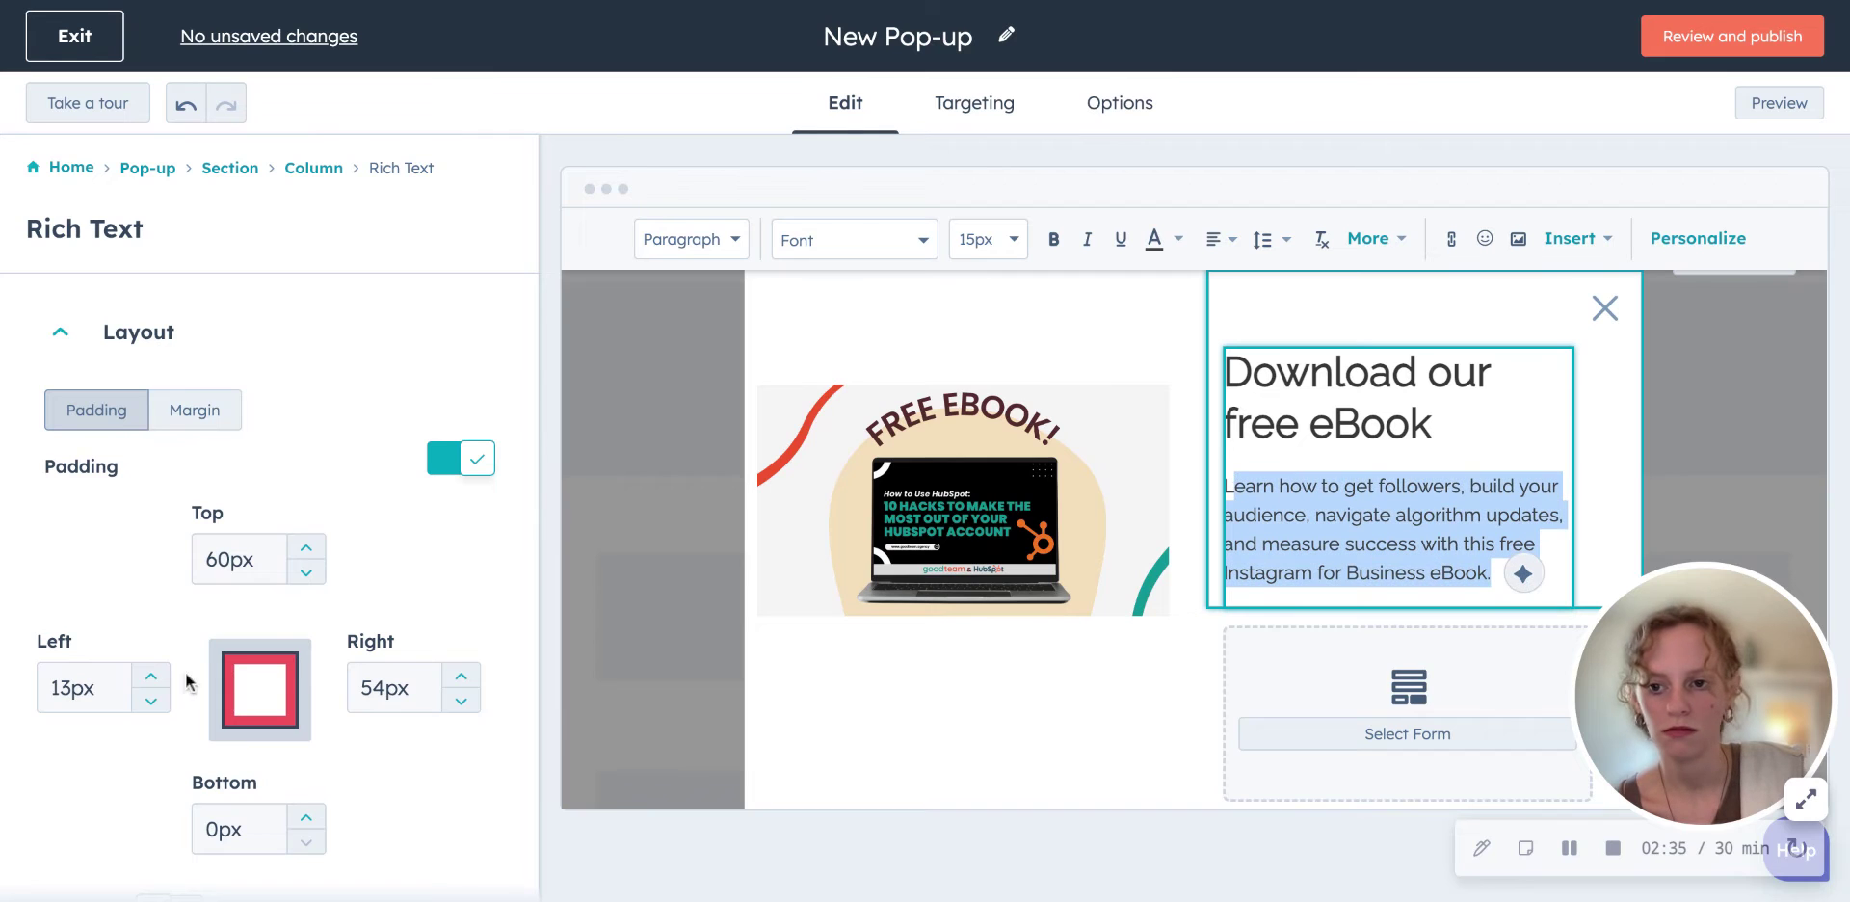
pyautogui.scroll(-2, 280, 557)
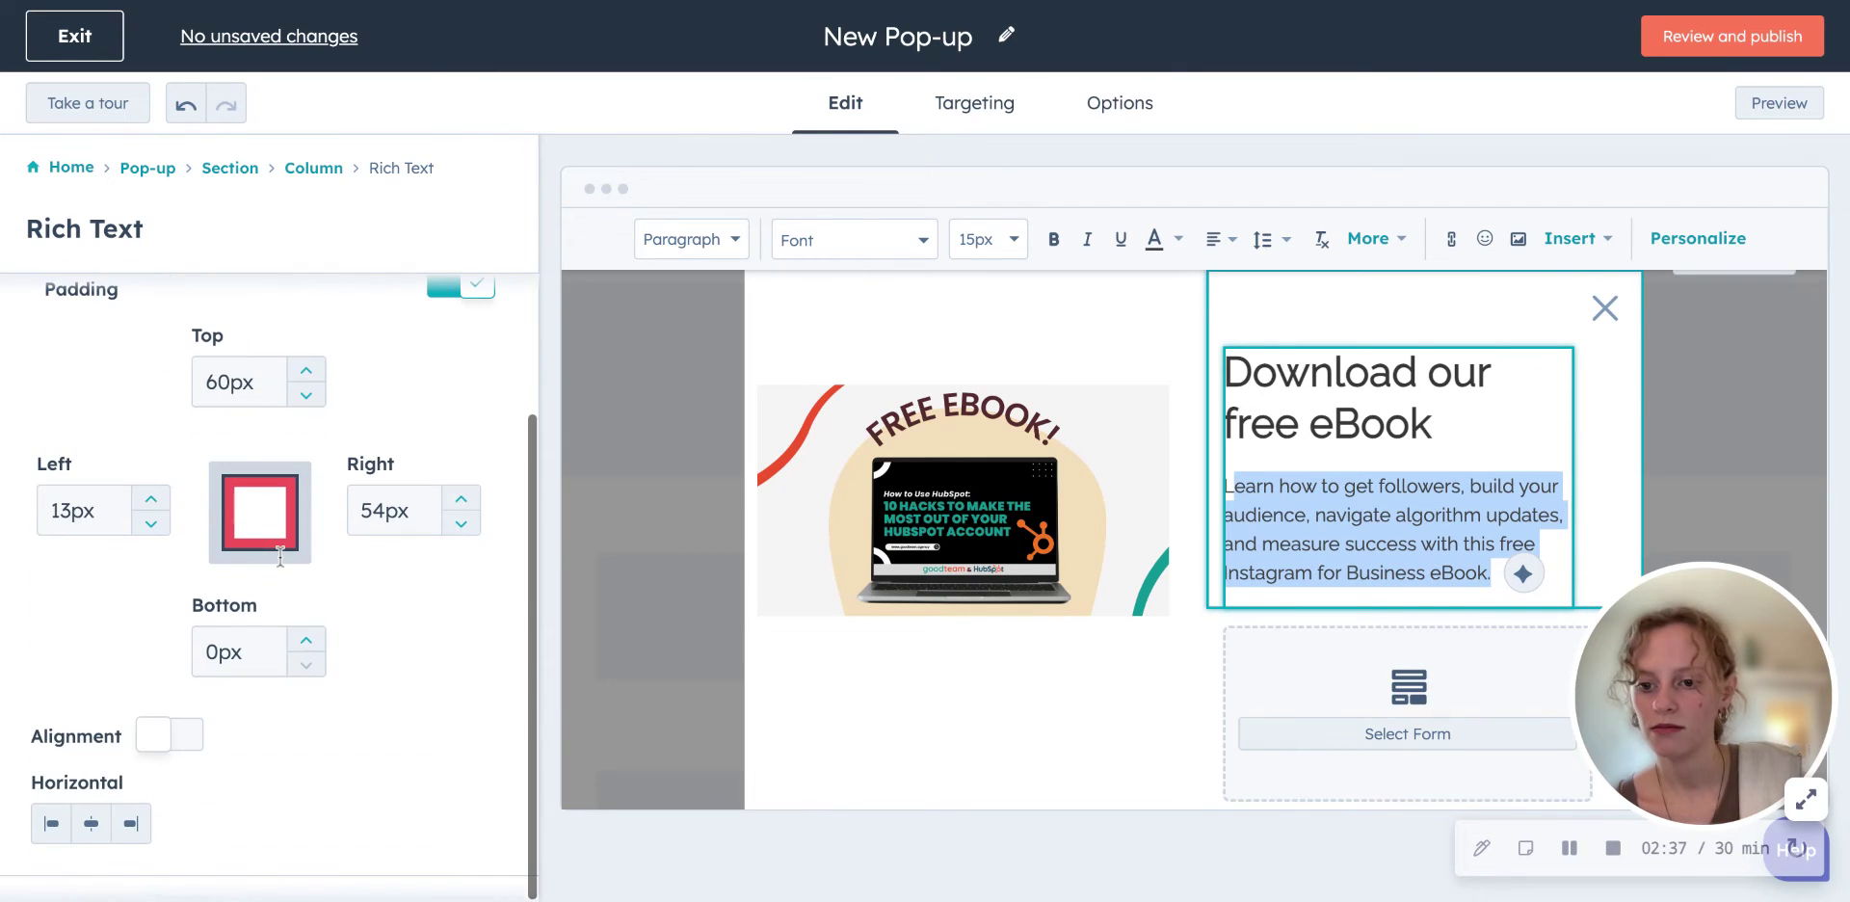
pyautogui.scroll(2, 274, 526)
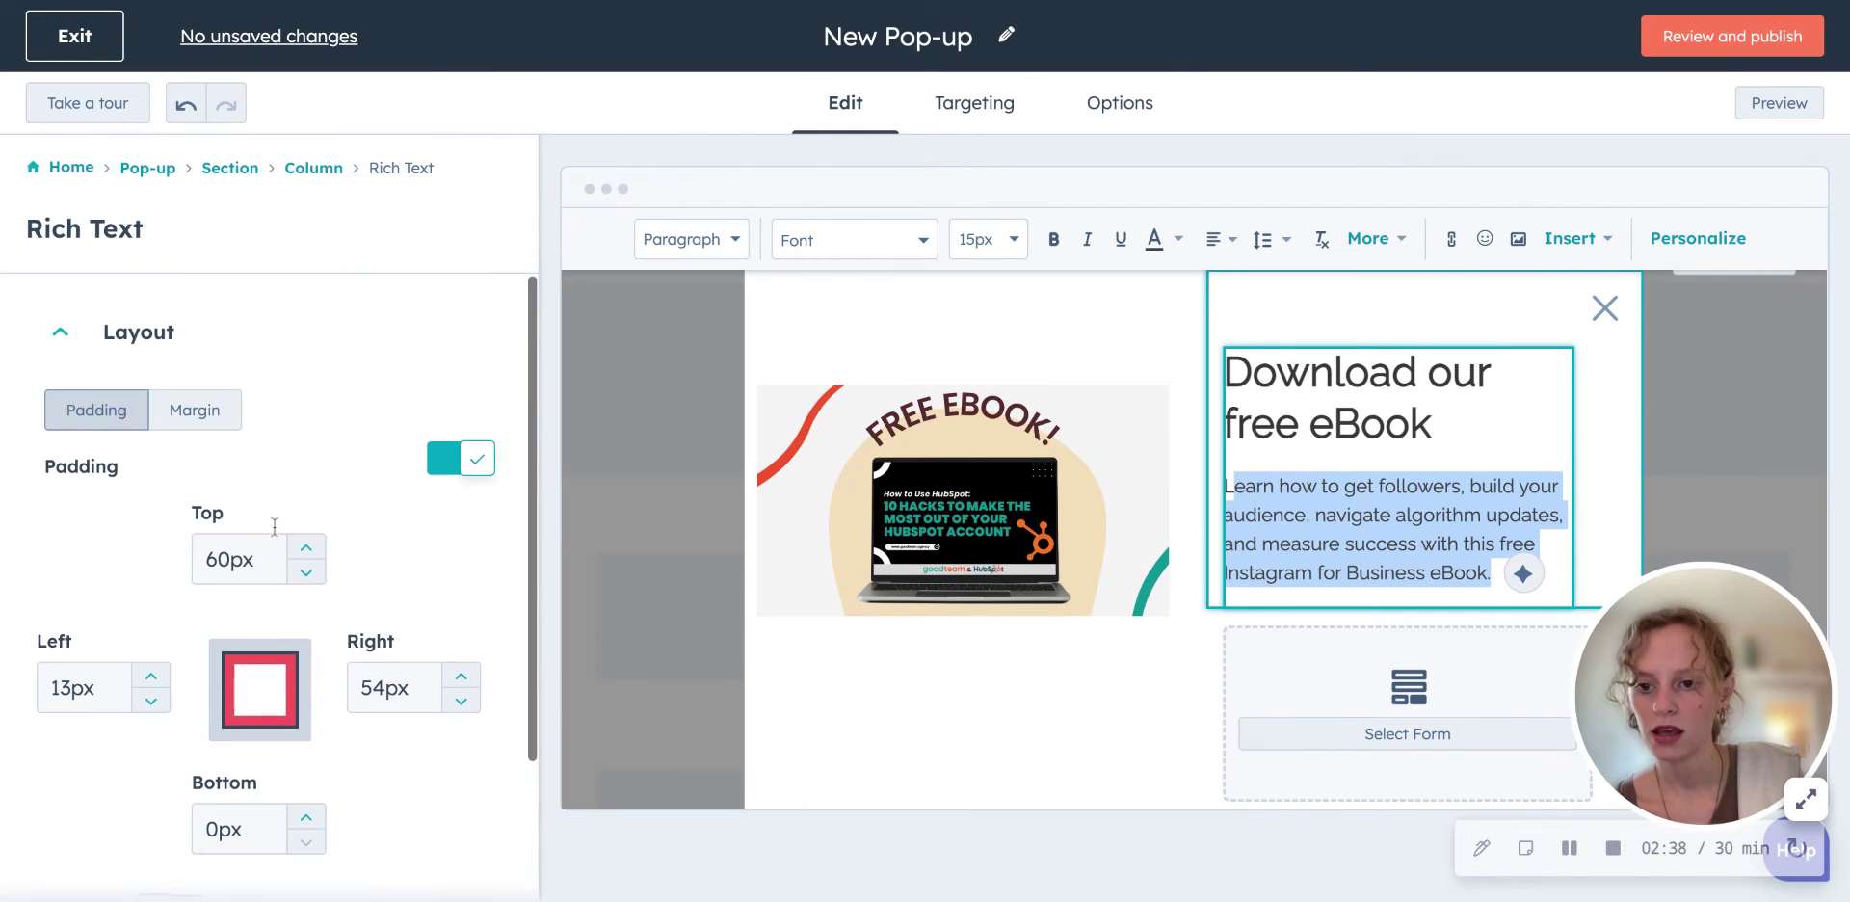
pyautogui.click(196, 422)
pyautogui.scroll(-2, 426, 528)
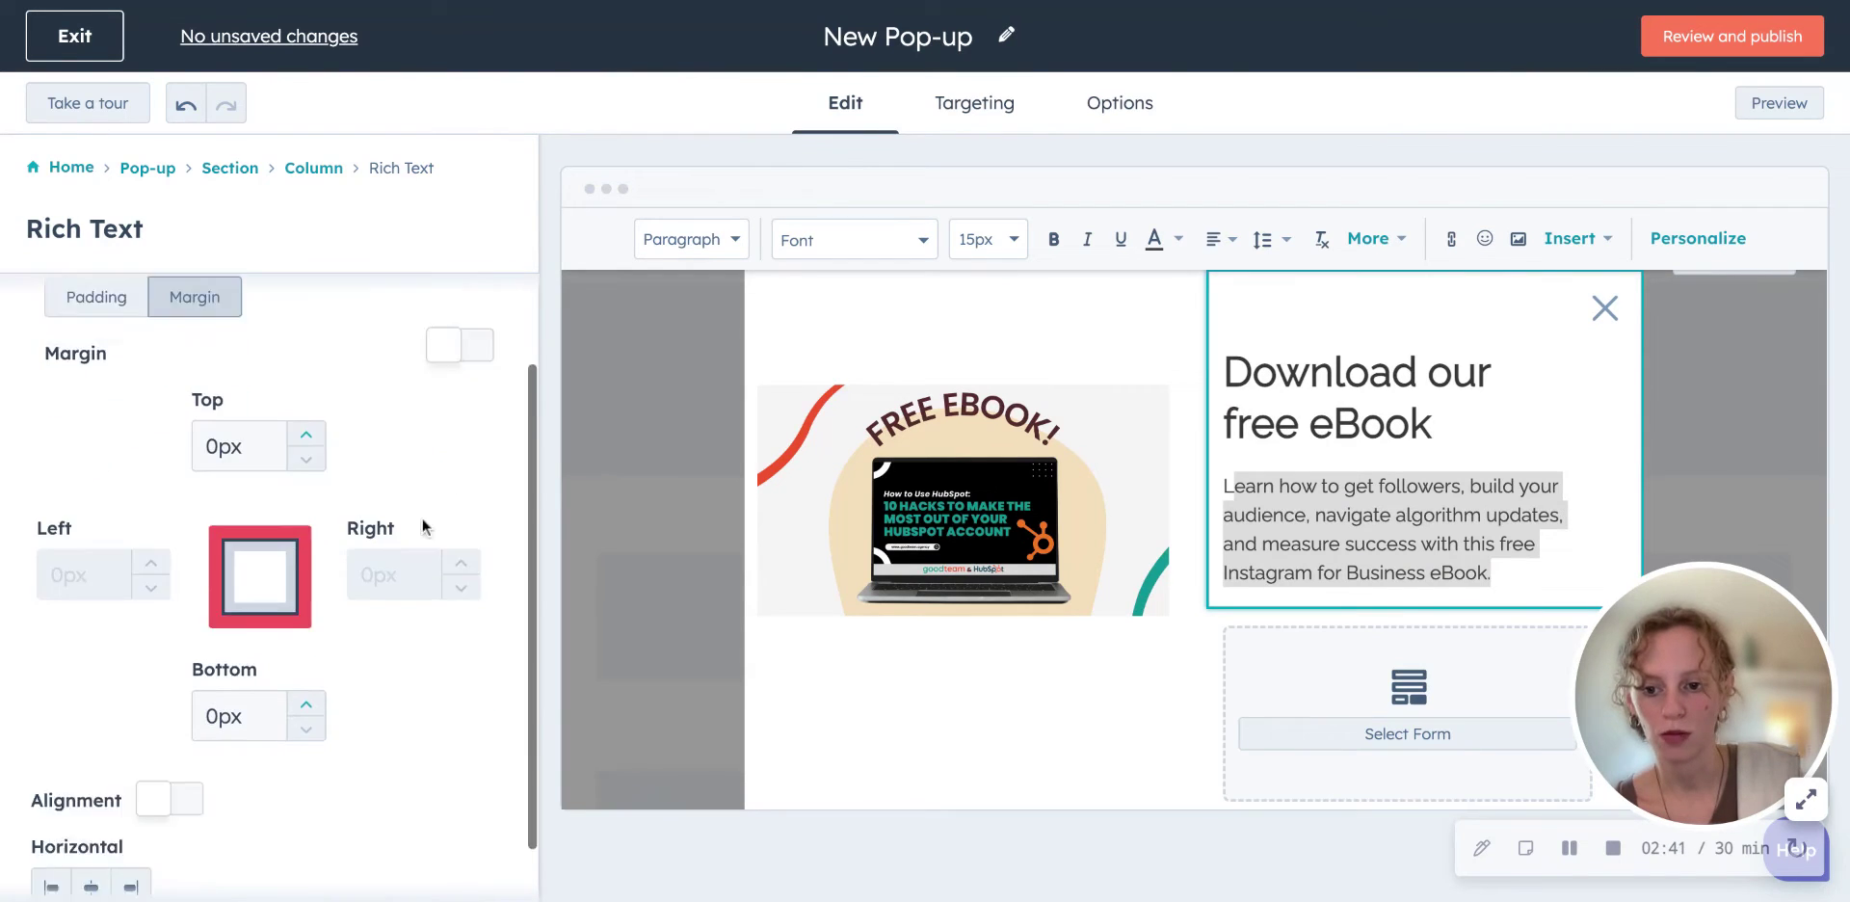
pyautogui.scroll(2, 426, 528)
pyautogui.click(122, 412)
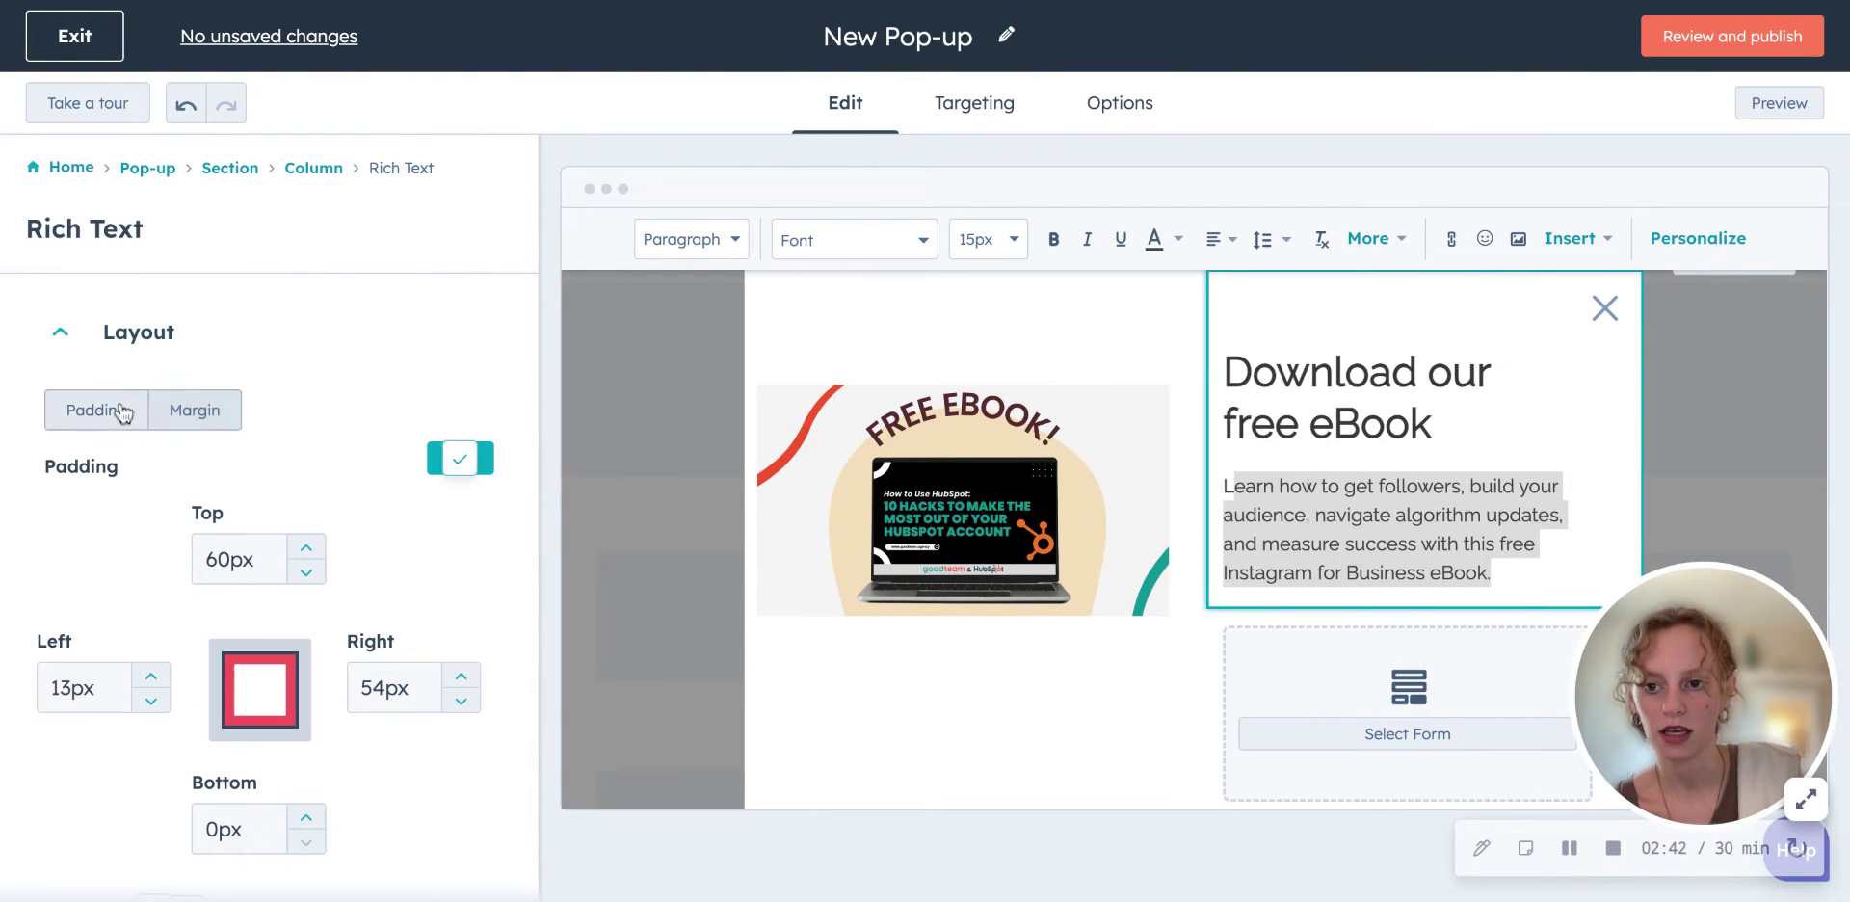
pyautogui.click(63, 334)
pyautogui.click(949, 529)
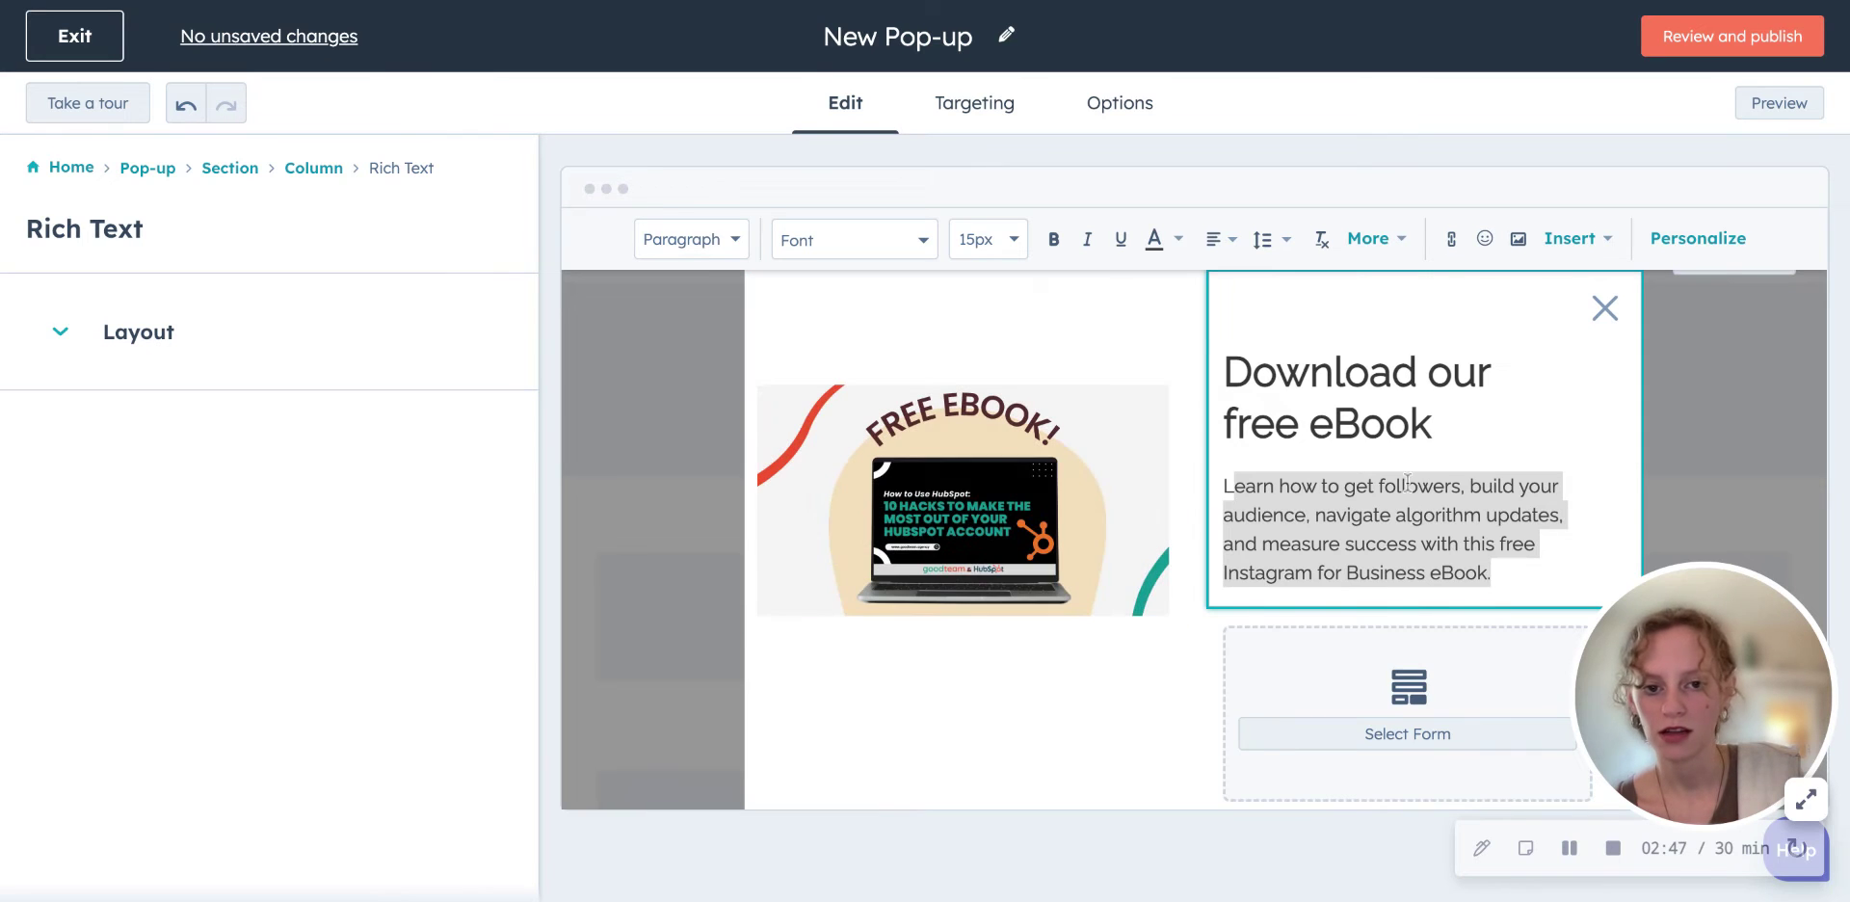
# Step: Browse the available forms for the pop-up's form module and choose the New eBook download pop-up form (February 2)
pyautogui.click(1289, 674)
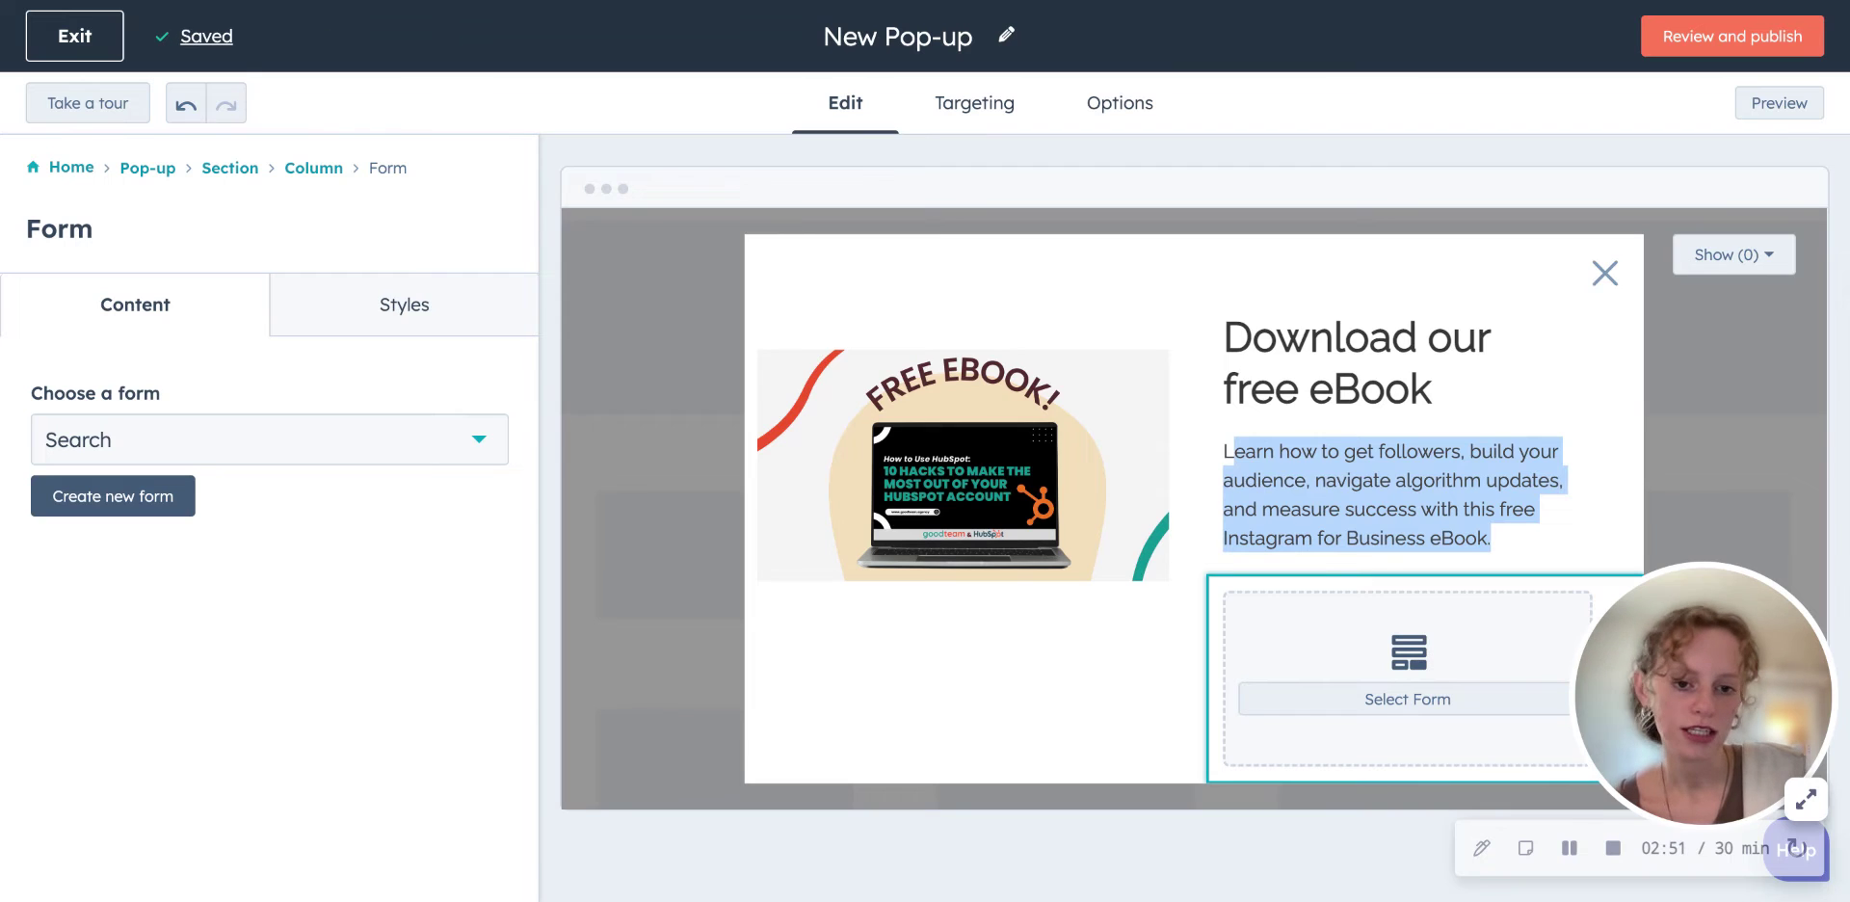
pyautogui.click(157, 442)
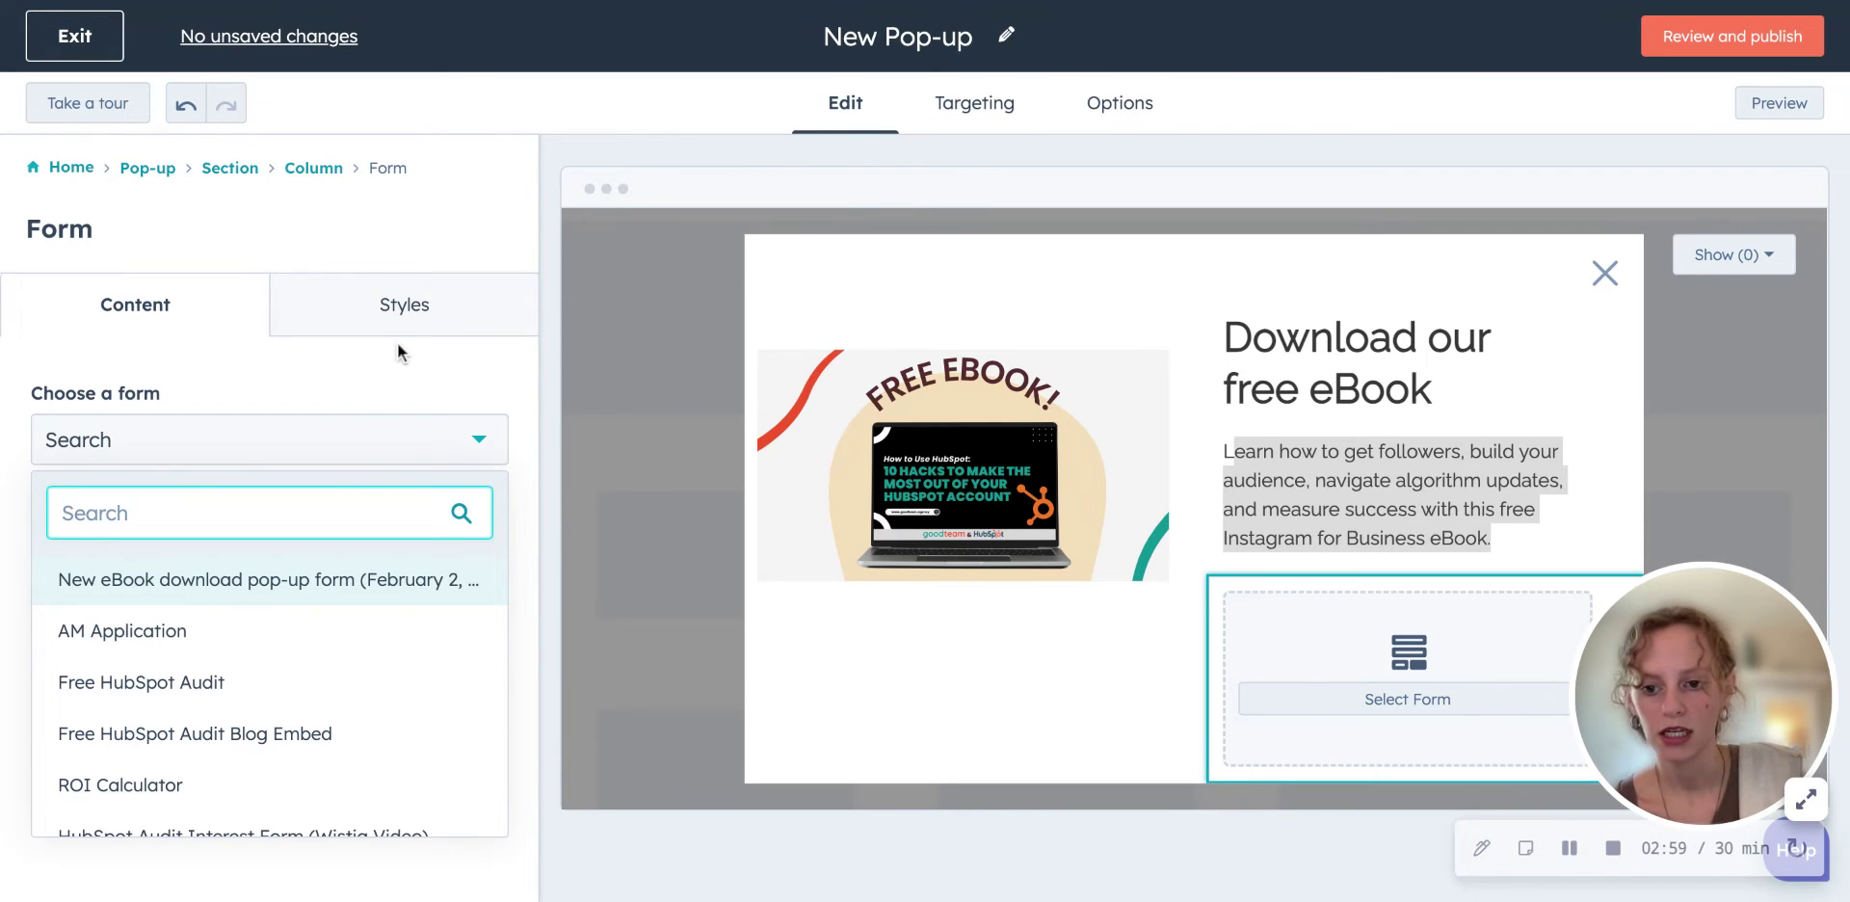
pyautogui.scroll(-10, 338, 661)
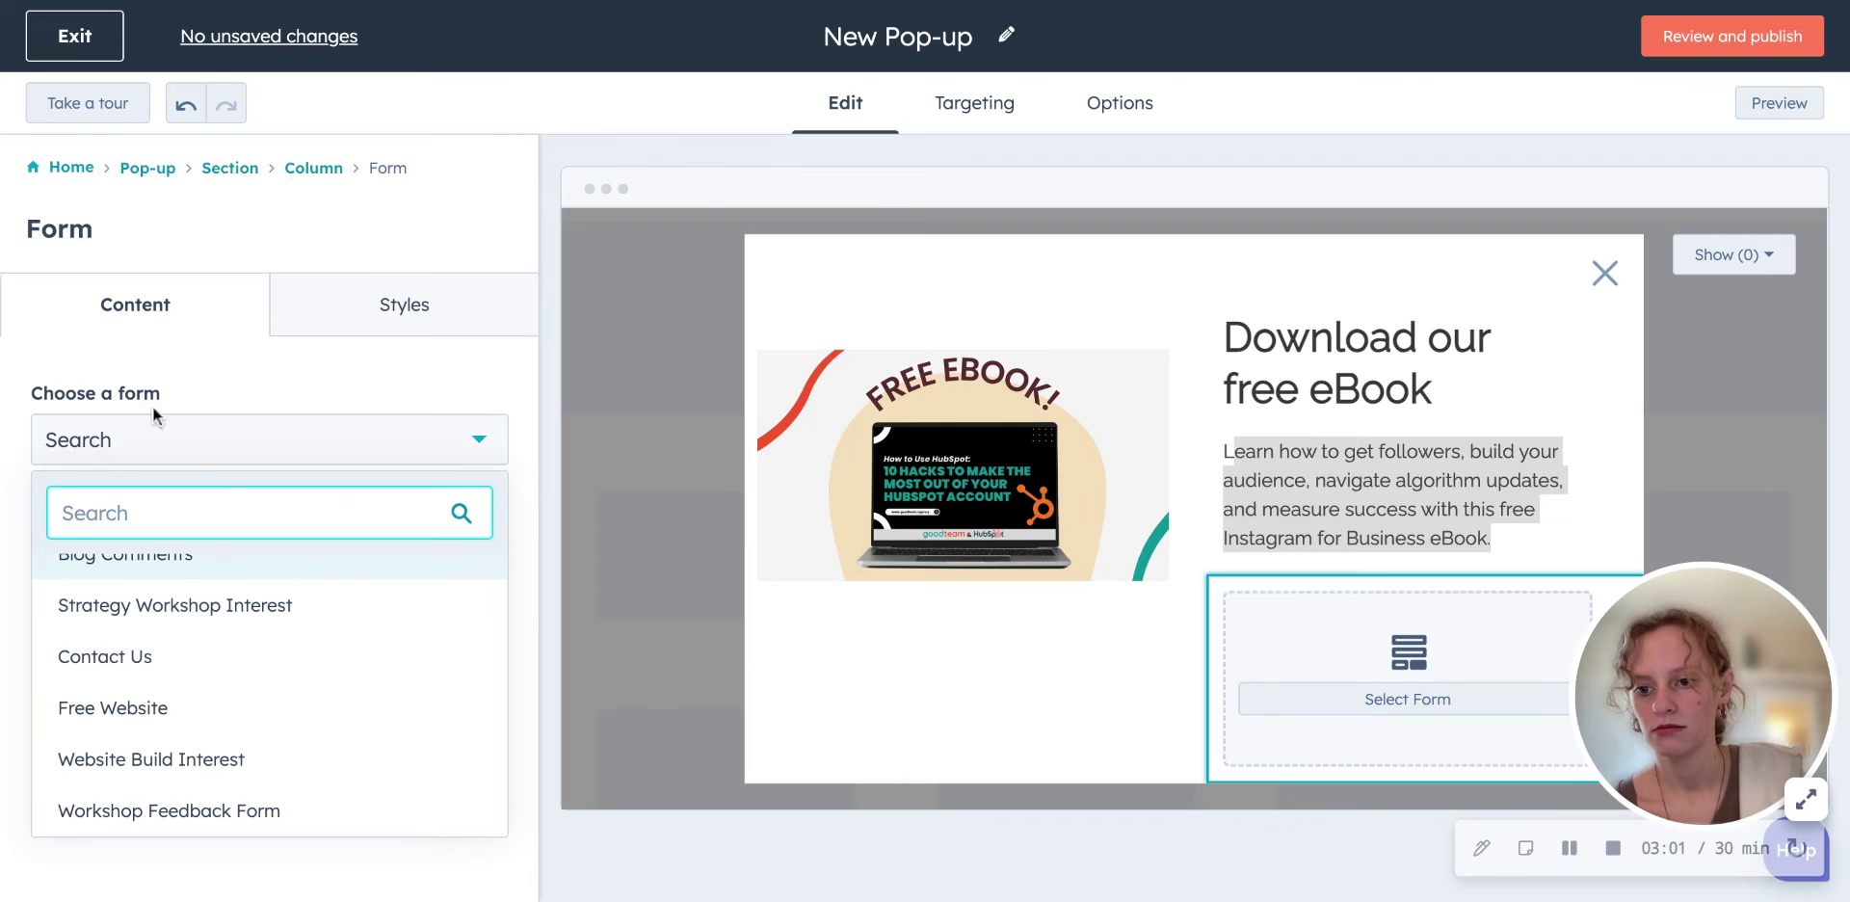
pyautogui.click(275, 382)
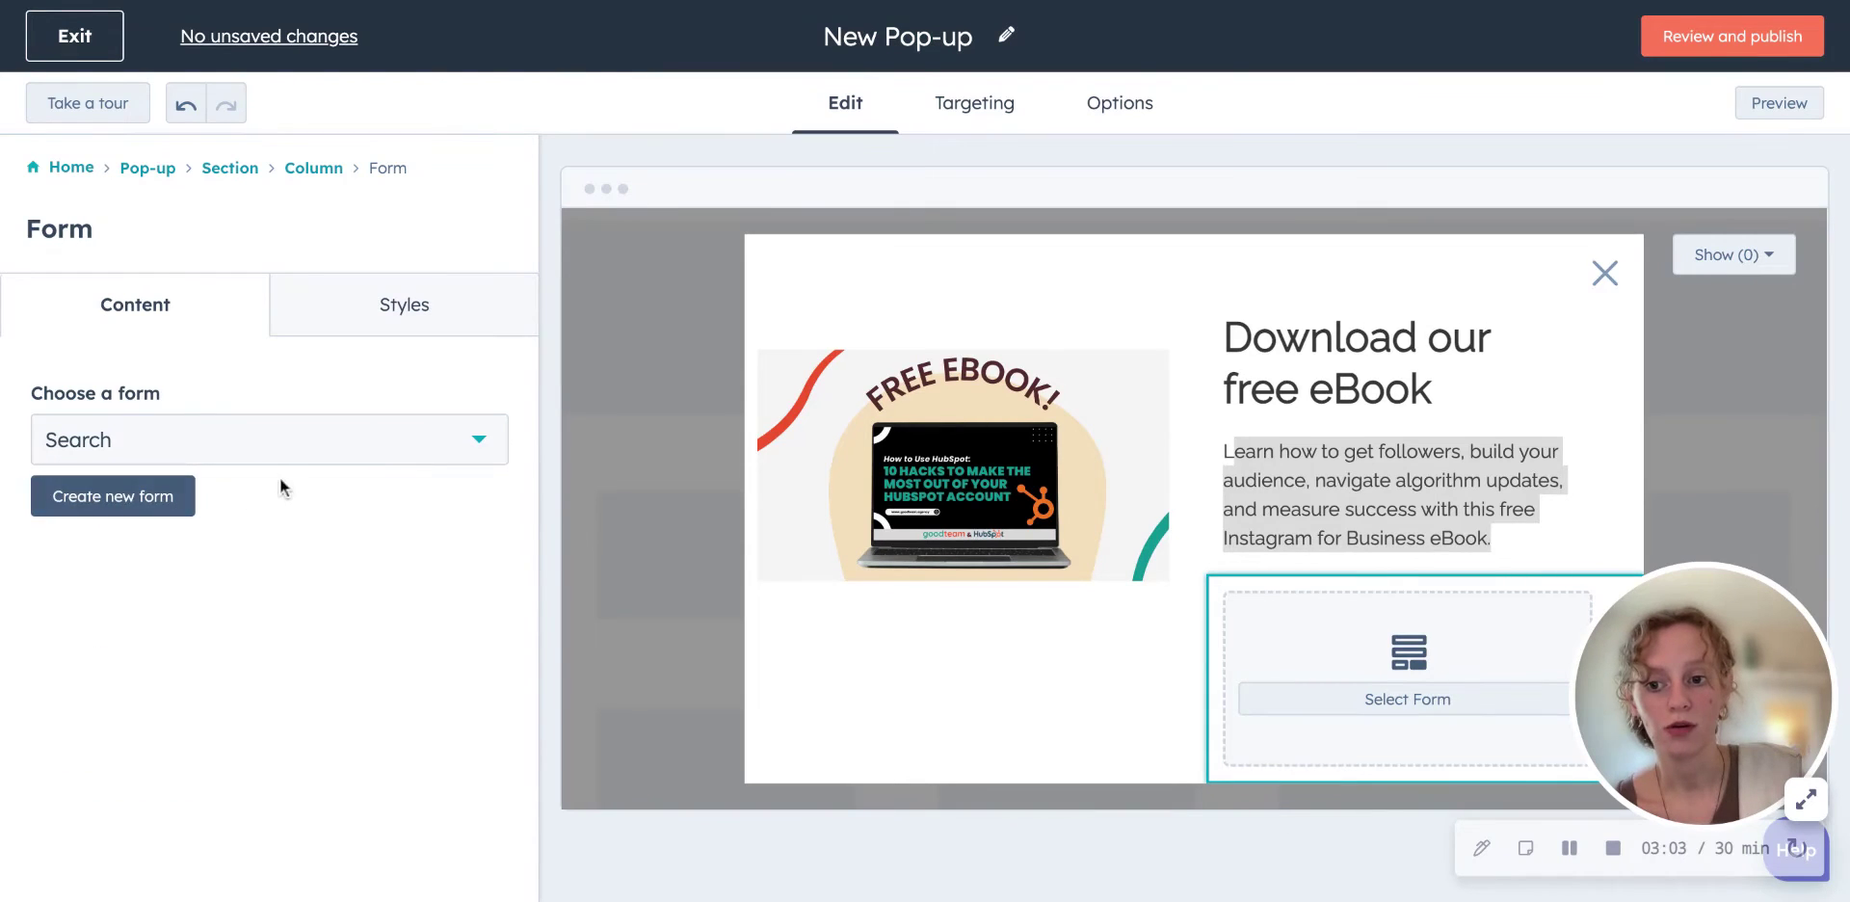
pyautogui.click(256, 452)
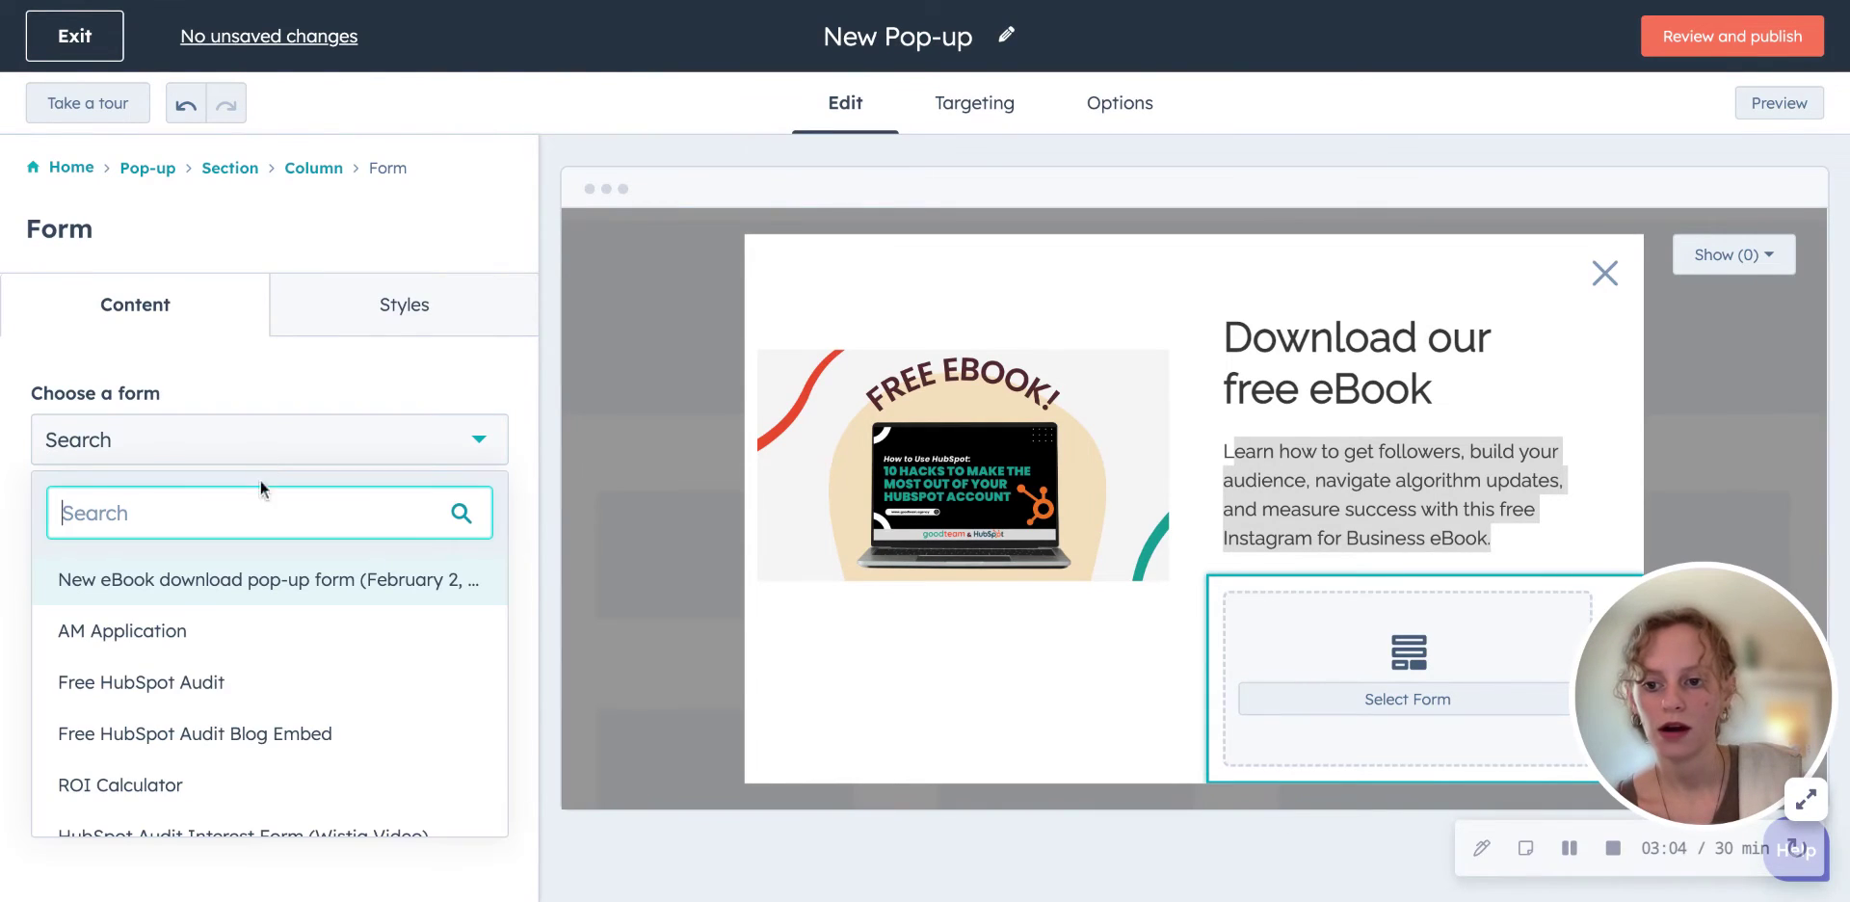
pyautogui.click(267, 583)
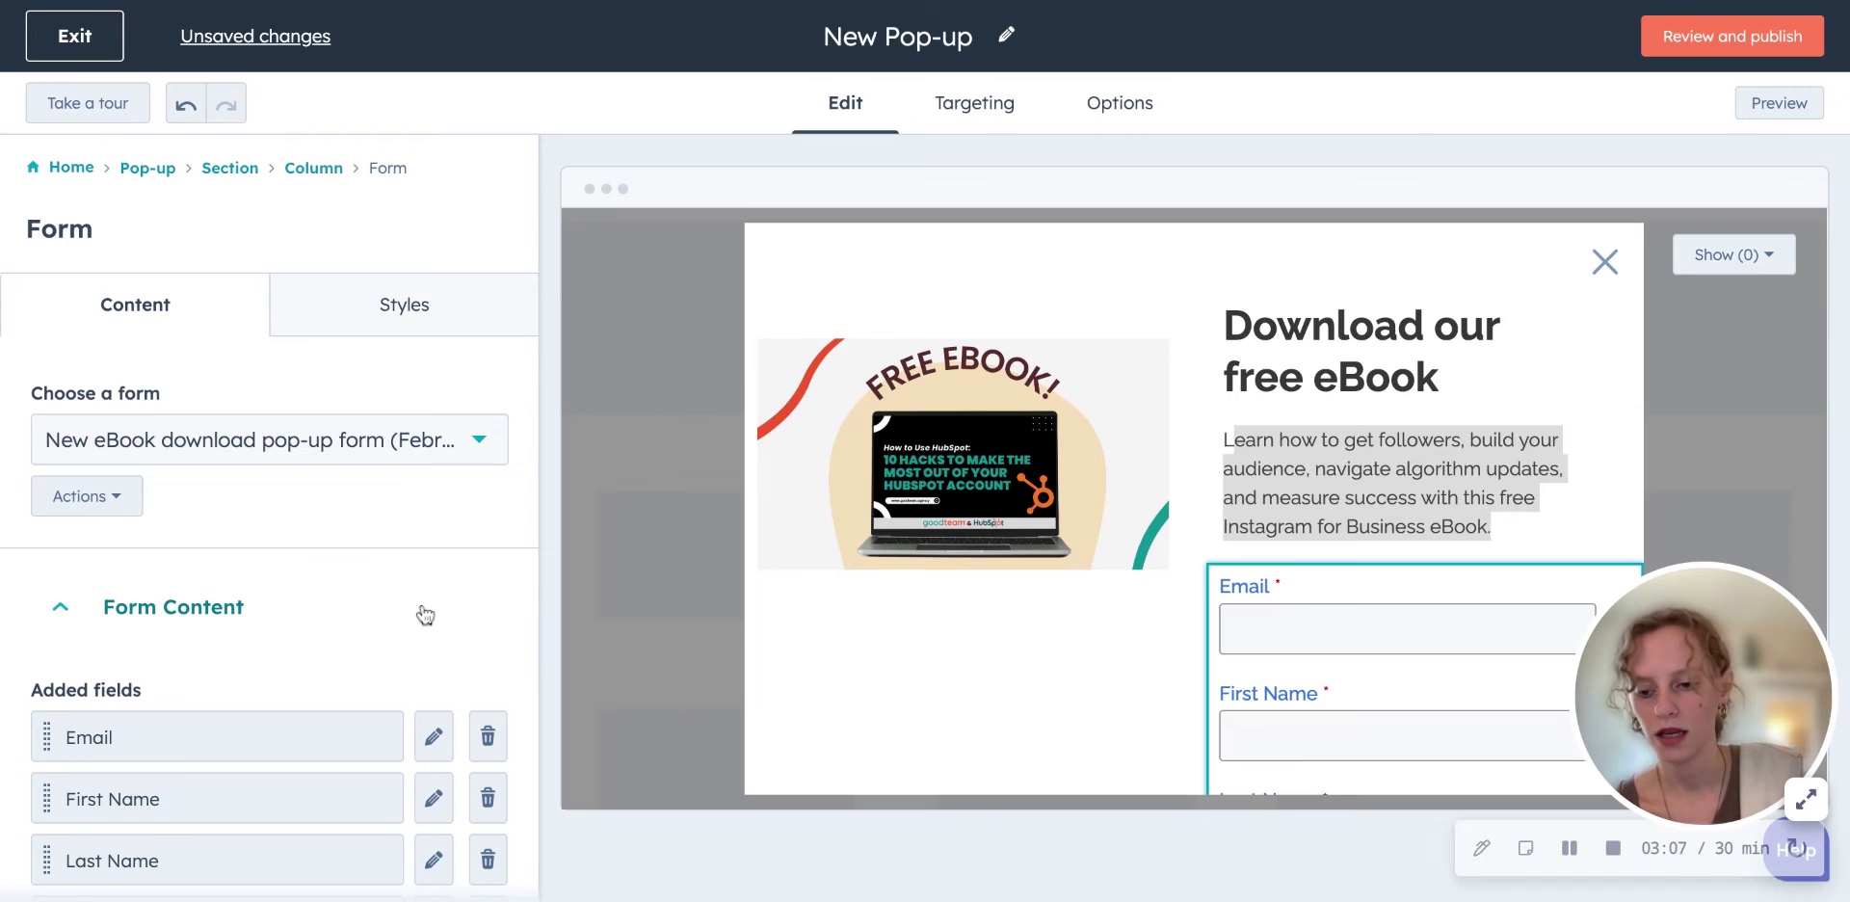
# Step: Examine the form's added fields, button text and thank-you options, and check the whole form in the pop-up preview
pyautogui.scroll(-2, 425, 615)
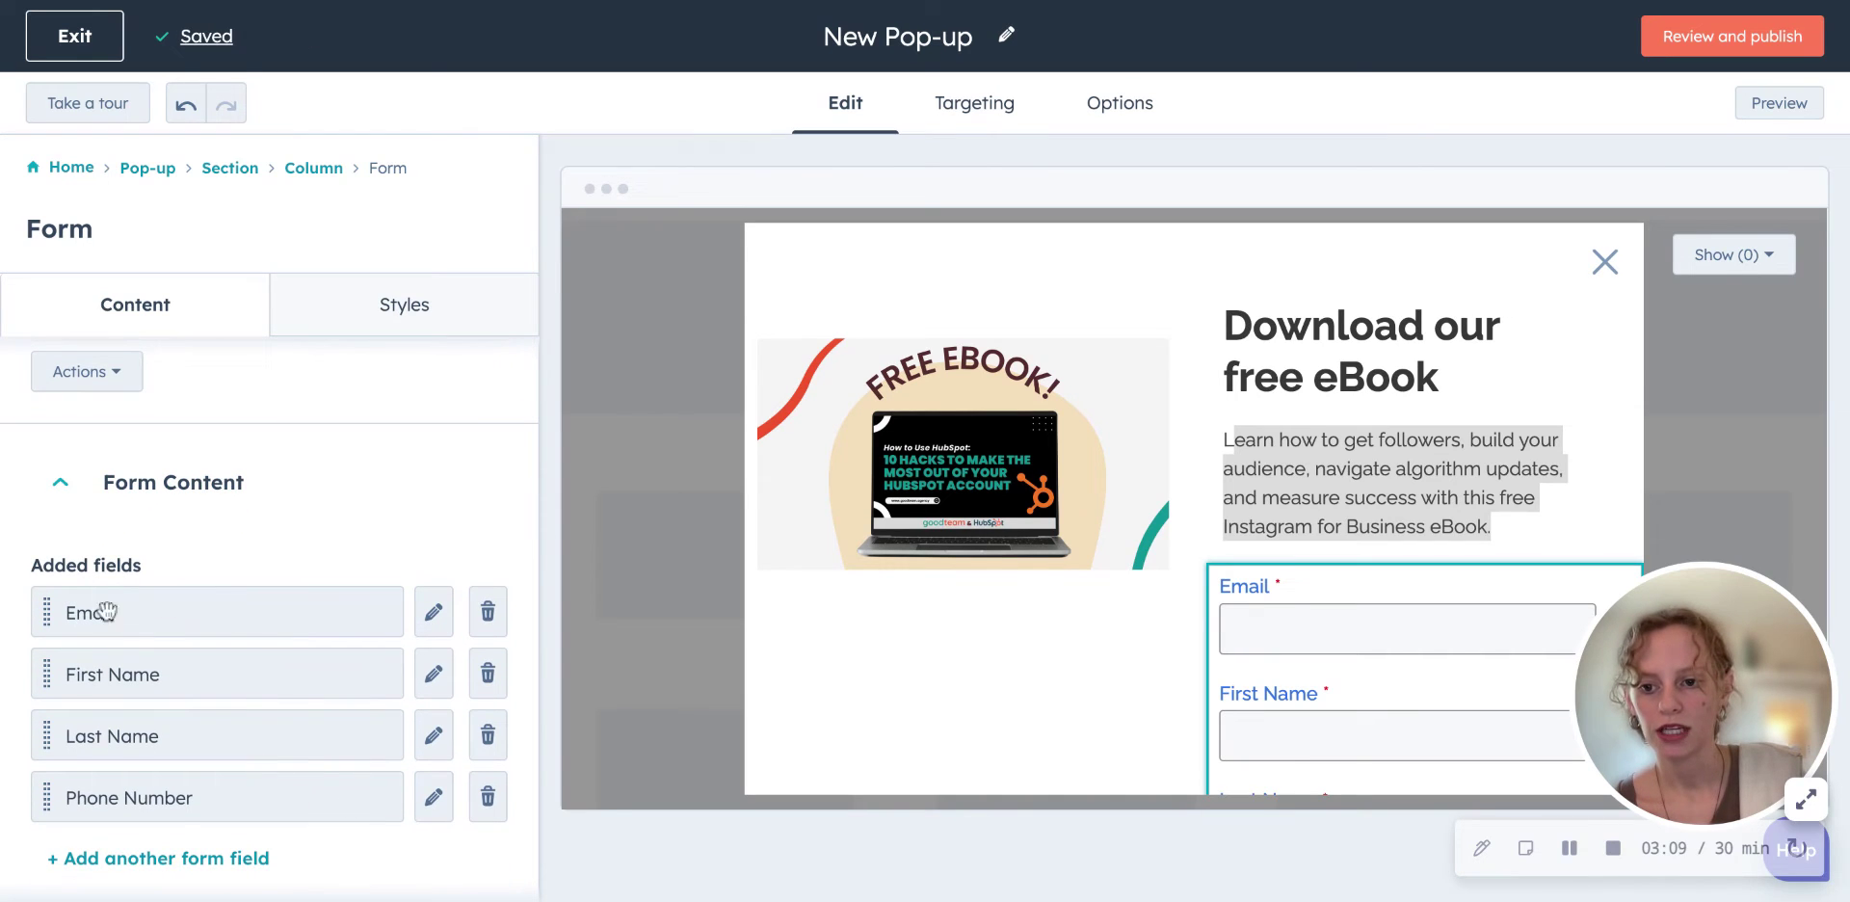
pyautogui.scroll(-2, 295, 547)
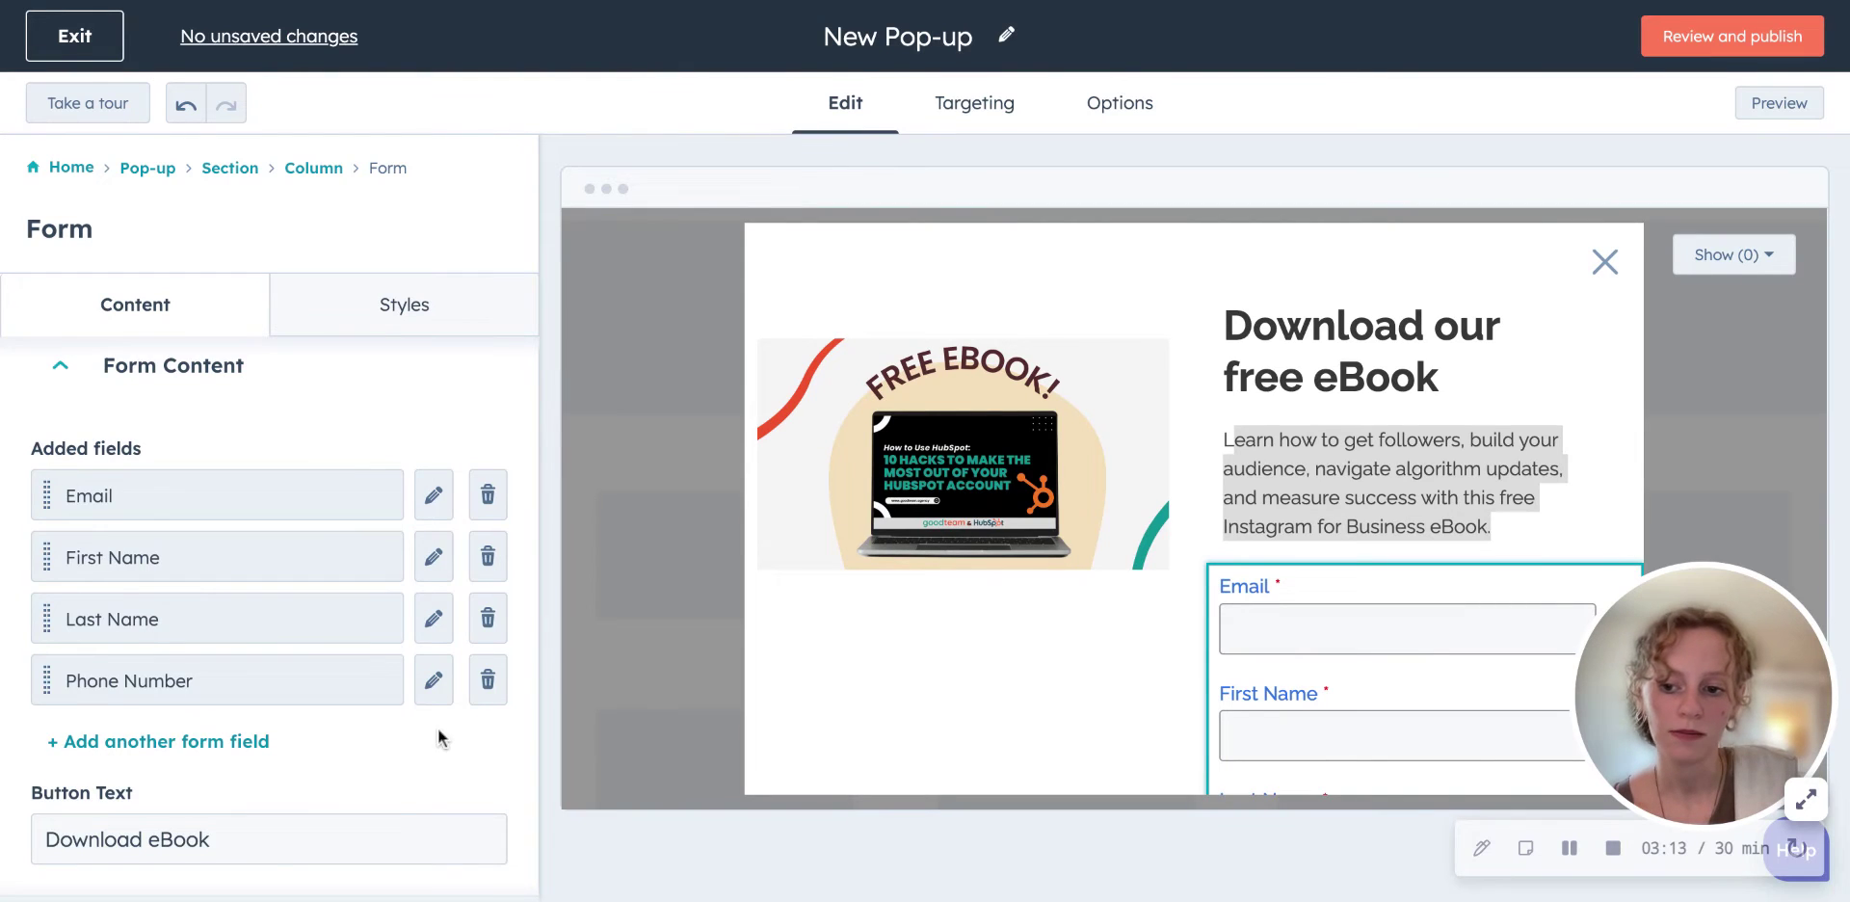
pyautogui.scroll(-4, 437, 727)
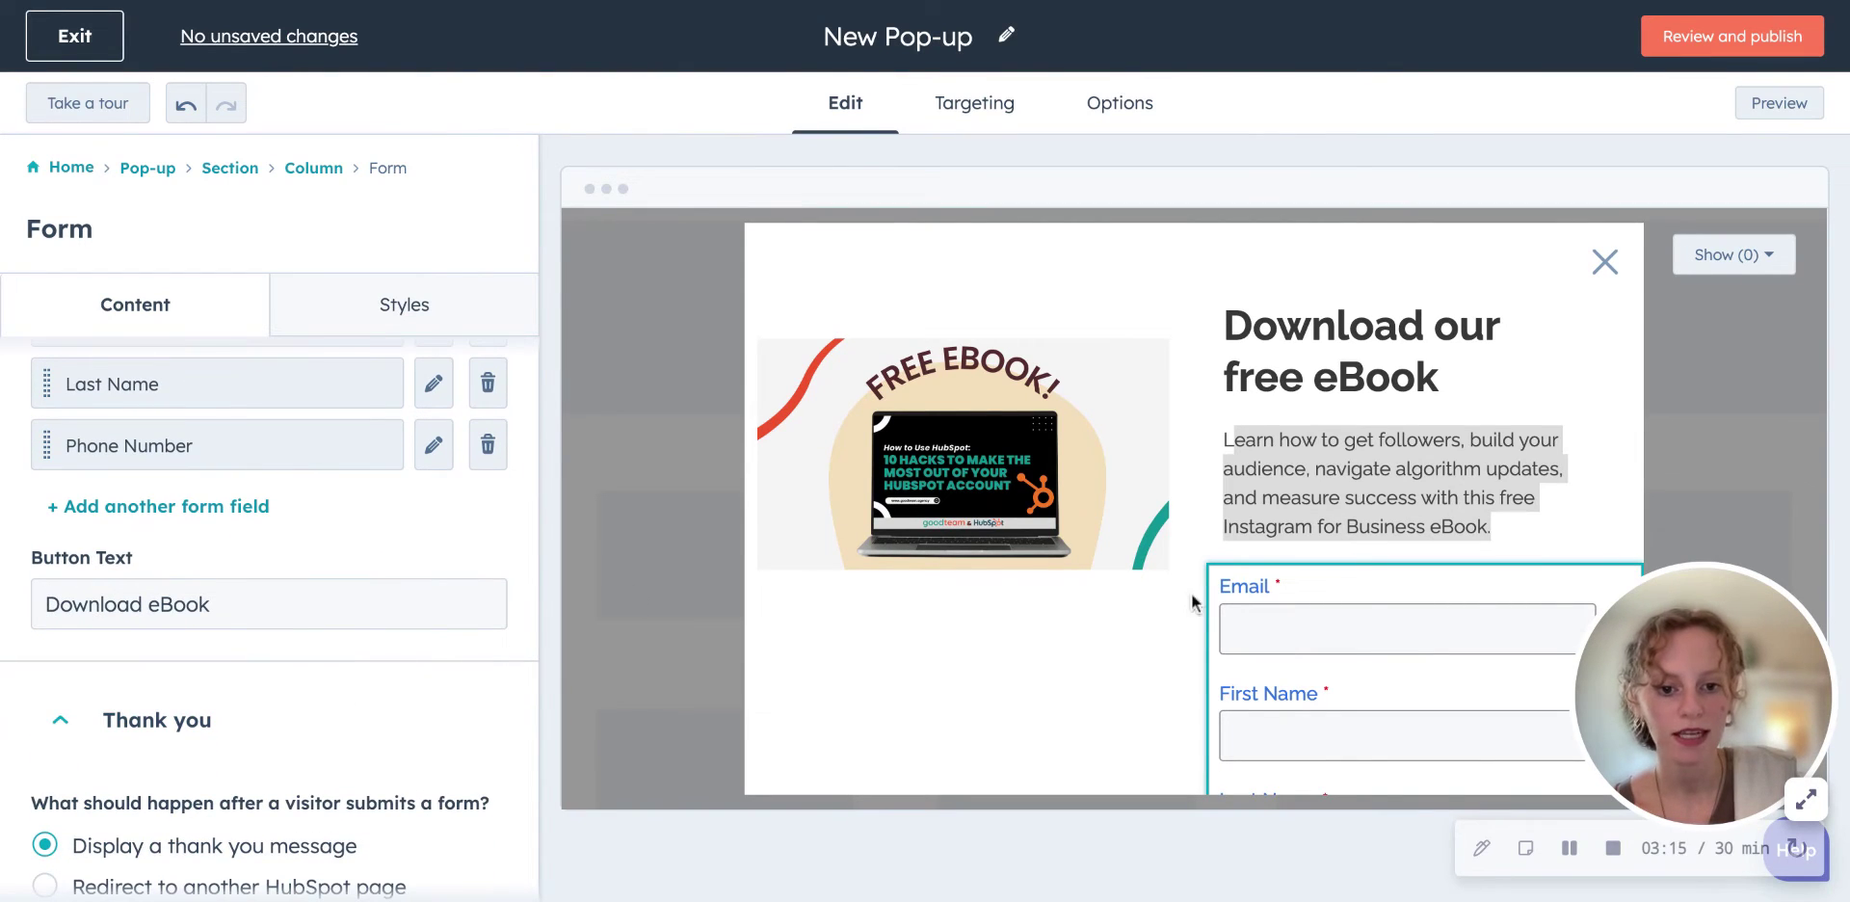
pyautogui.scroll(-3, 1393, 636)
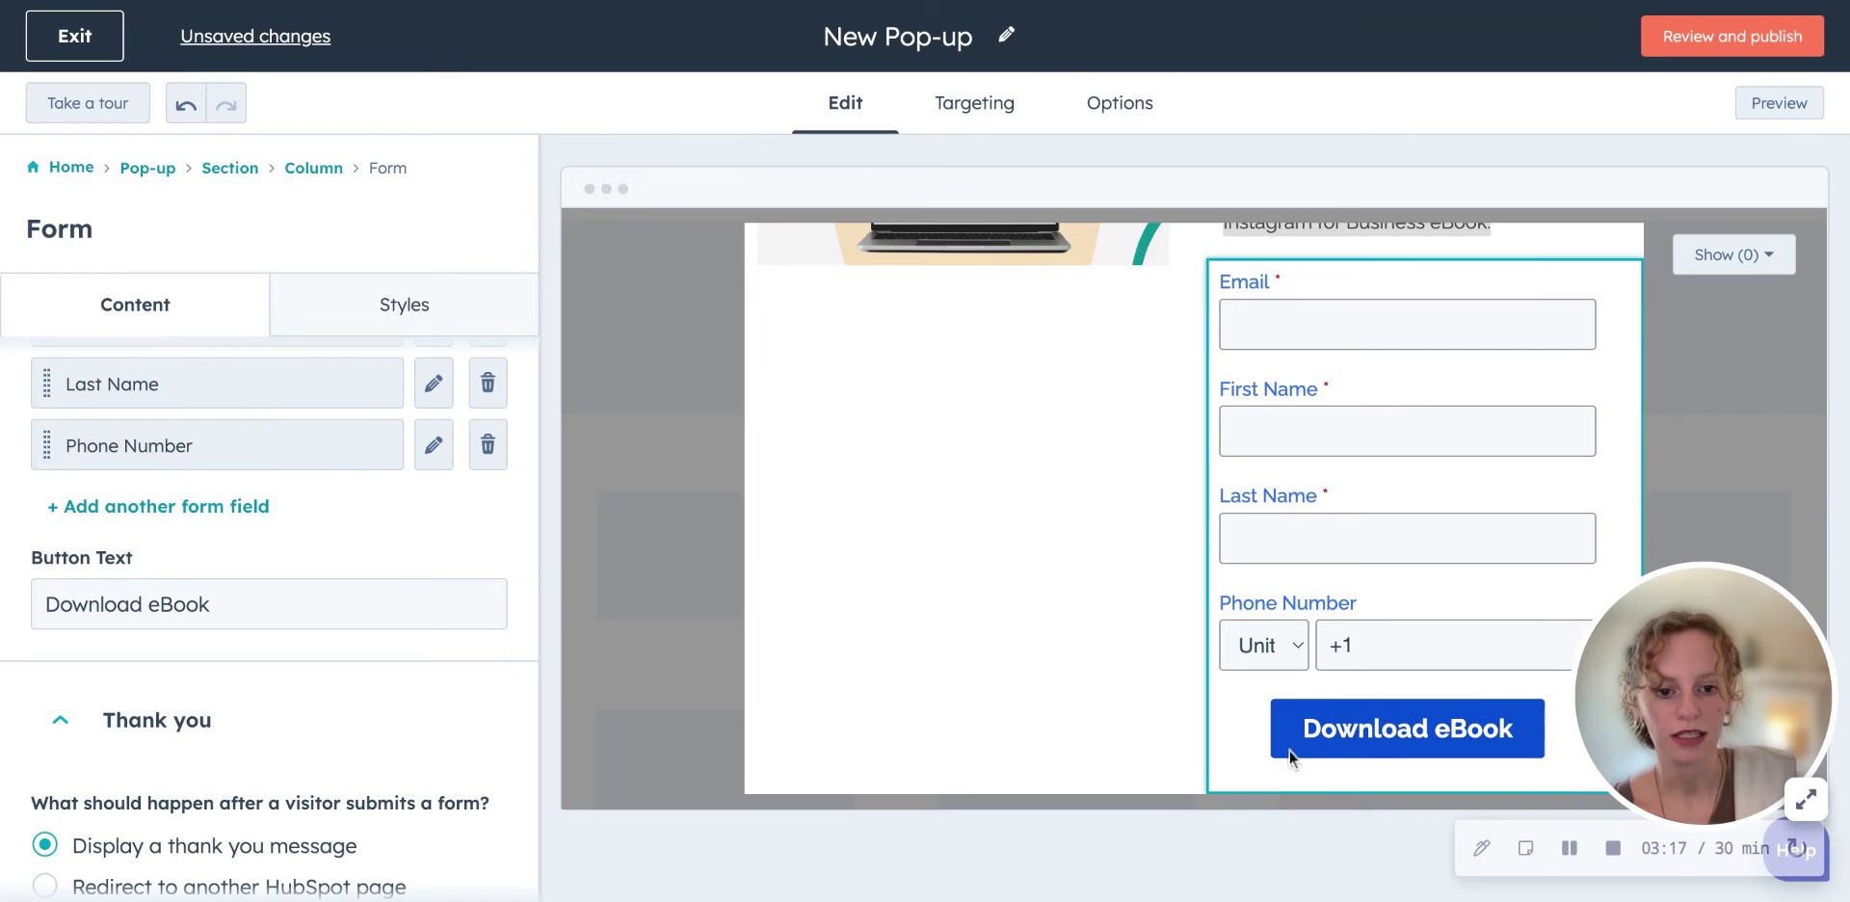
# Step: Move the heading and description text module into the image's column, above the eBook image
pyautogui.scroll(3, 1471, 501)
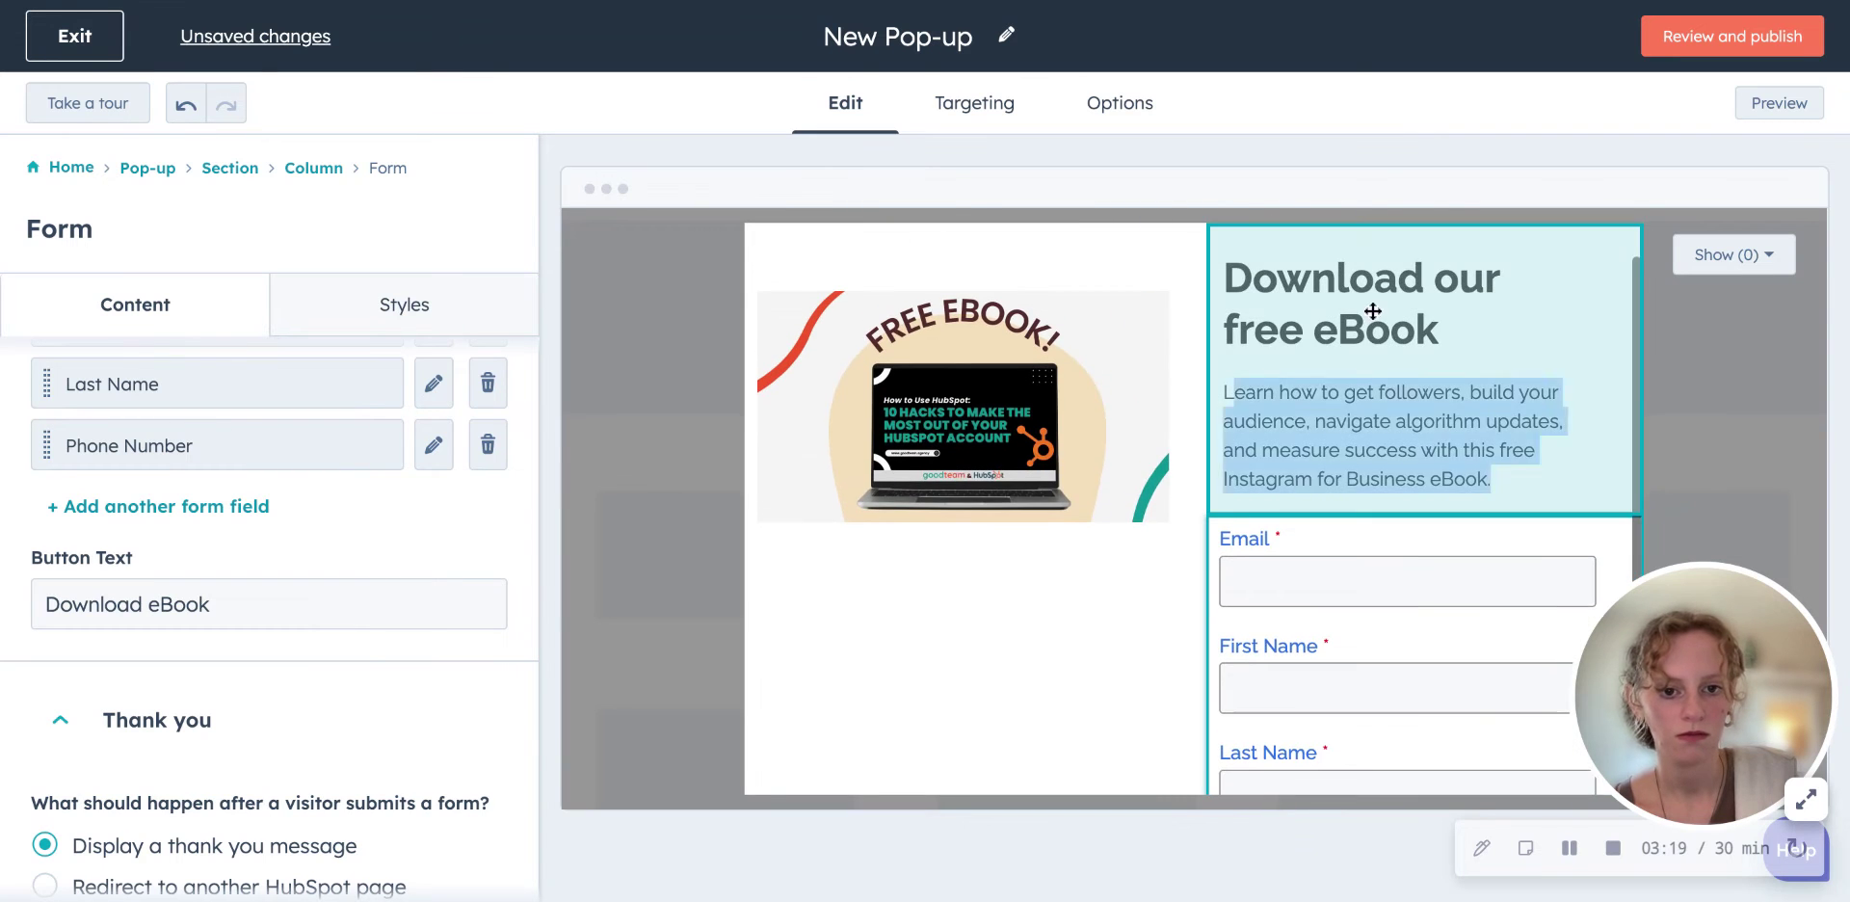
pyautogui.click(1372, 311)
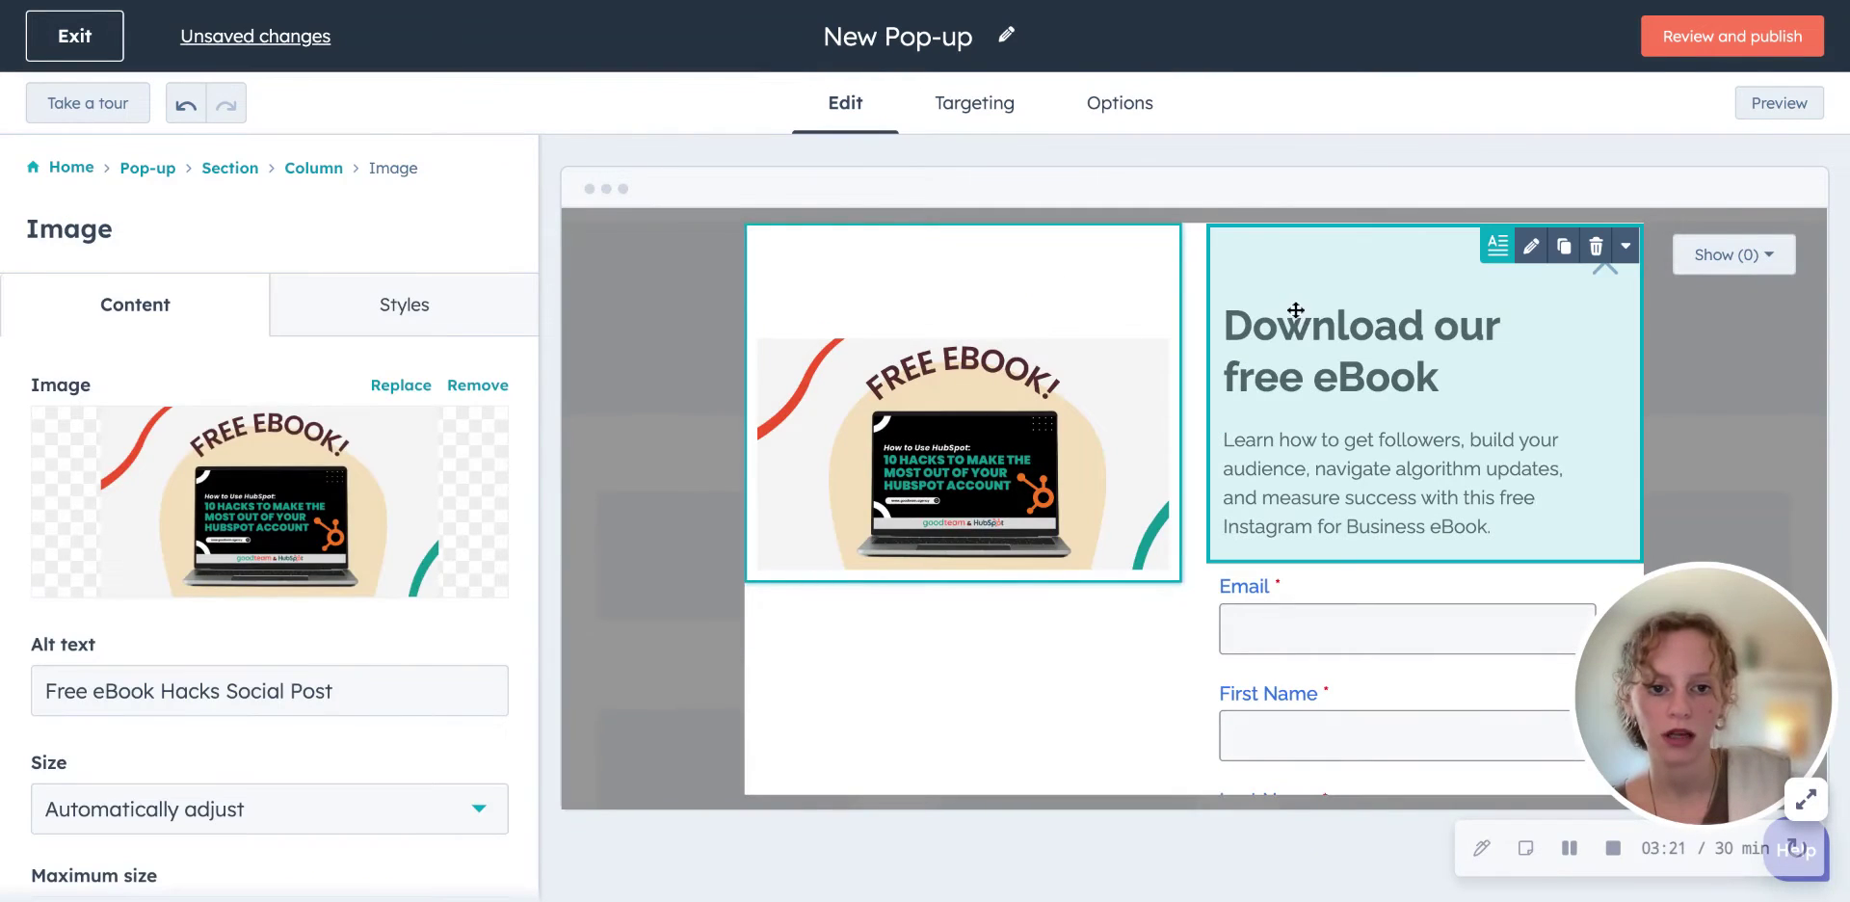
pyautogui.moveTo(1320, 291); pyautogui.dragTo(949, 258)
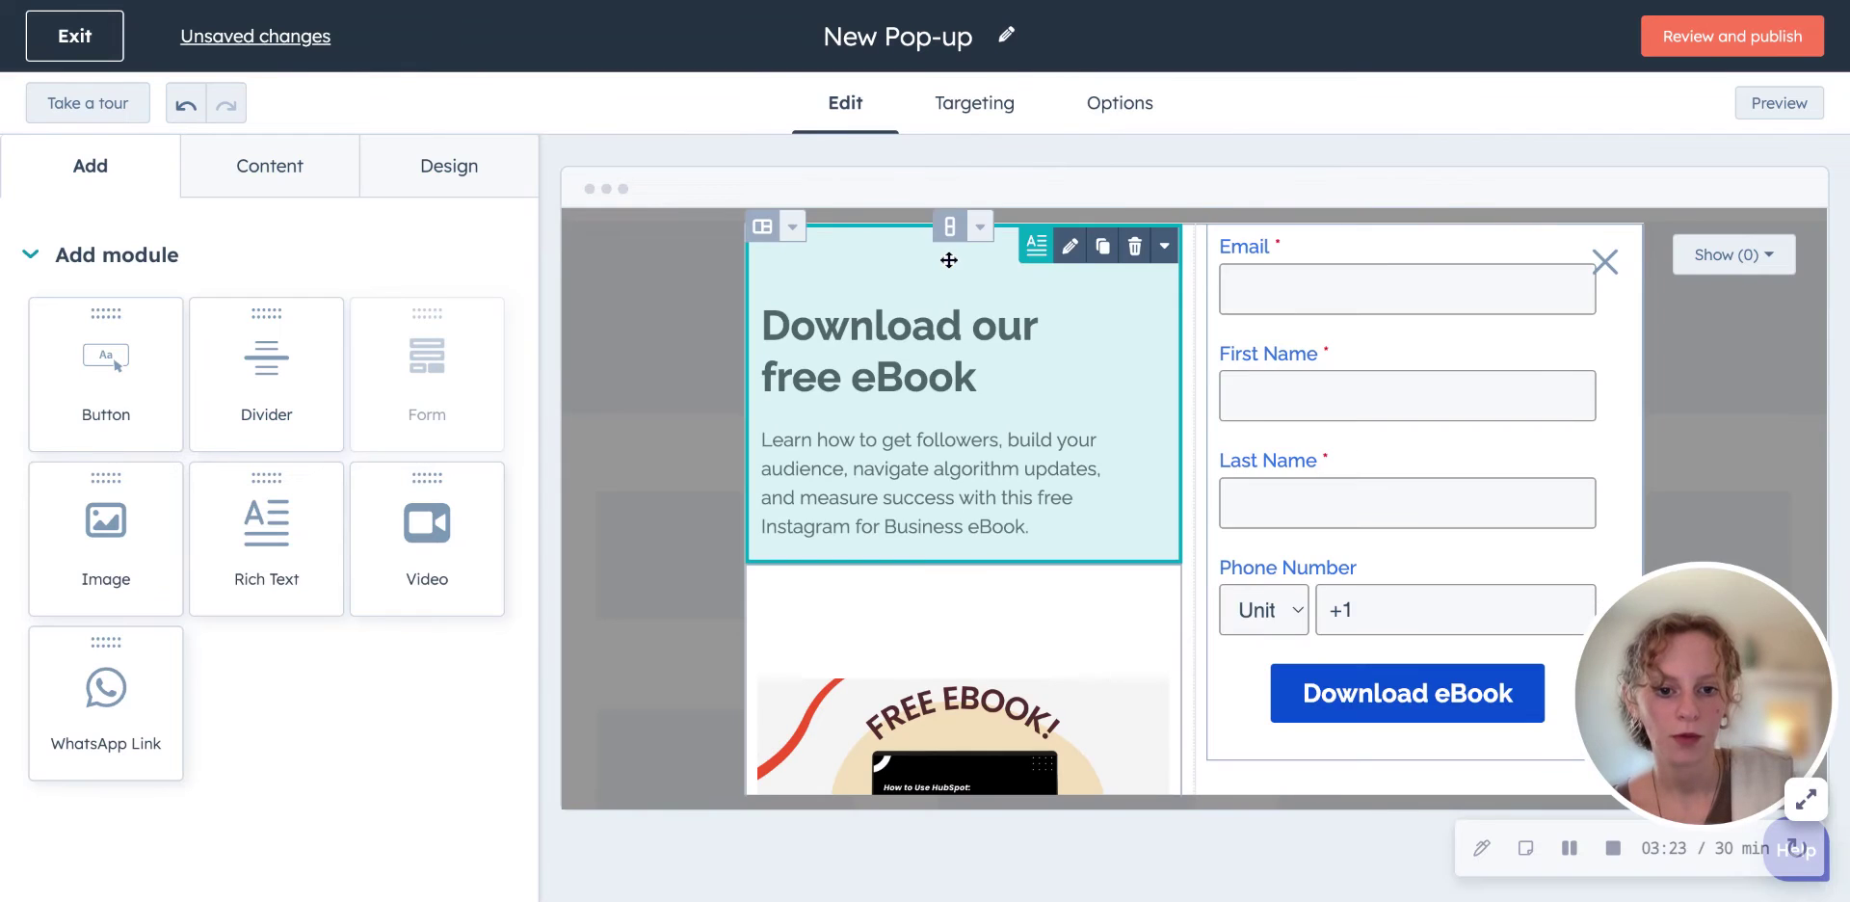
# Step: Set the eBook image's top padding to 10 px in its style settings
pyautogui.click(983, 711)
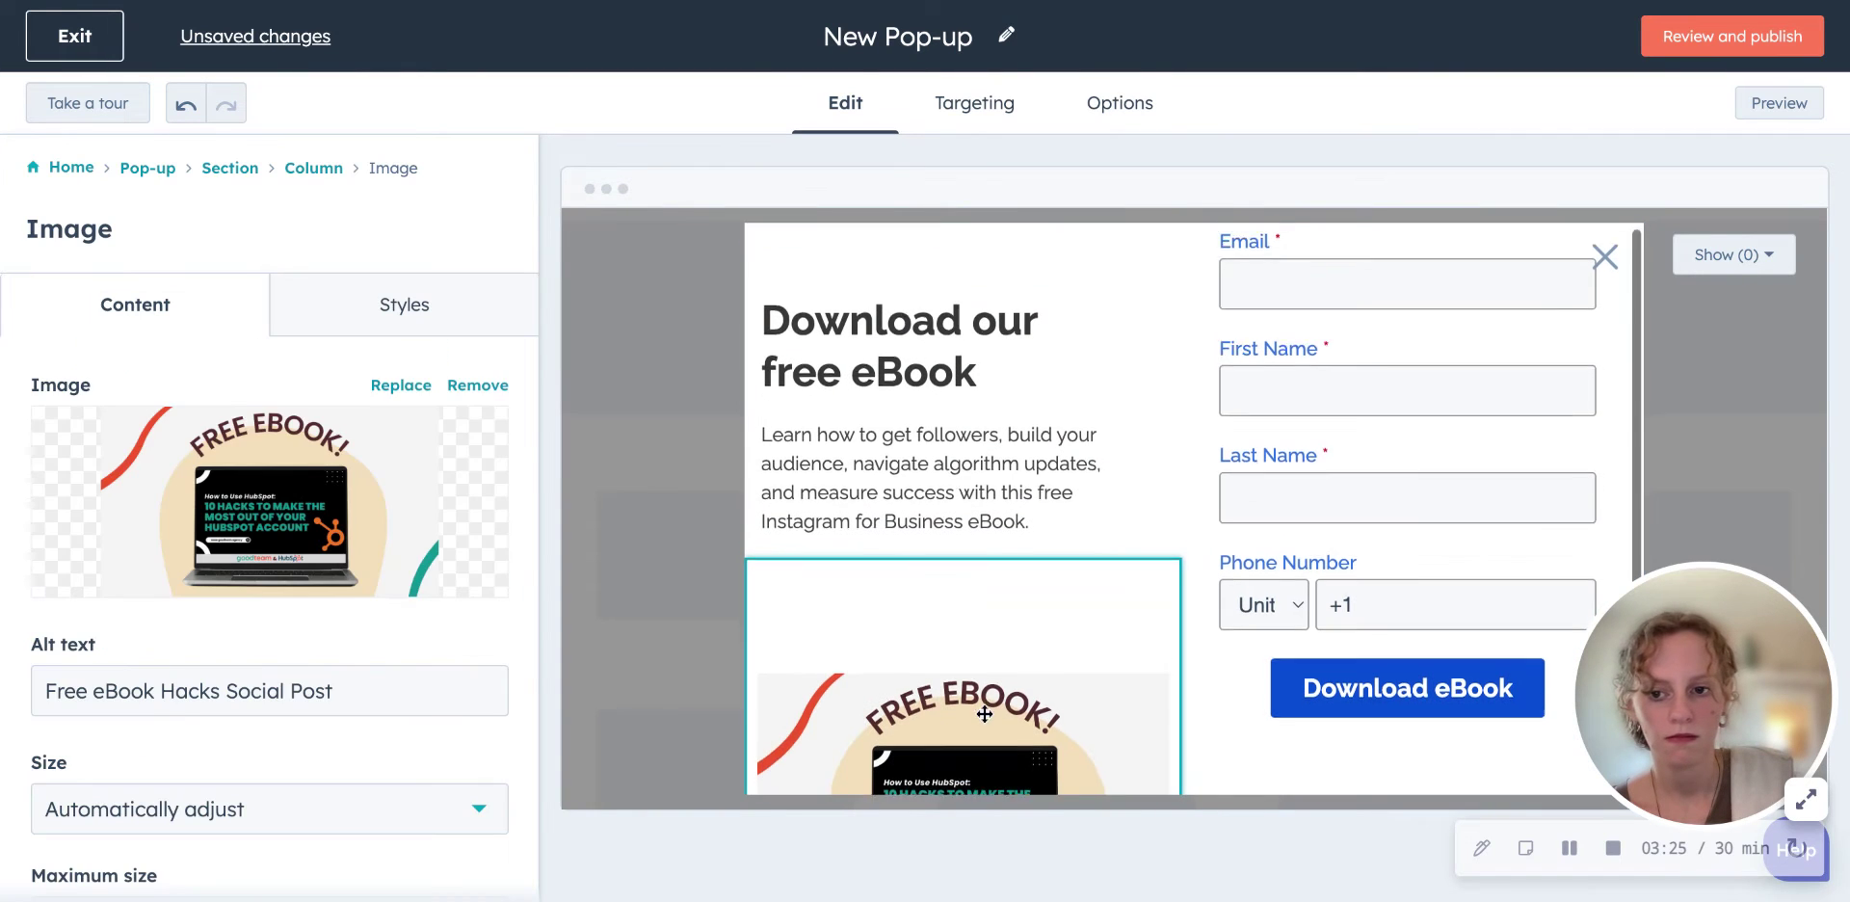
pyautogui.scroll(-6, 260, 663)
pyautogui.scroll(1, 257, 586)
pyautogui.click(405, 302)
pyautogui.doubleClick(216, 383)
pyautogui.write('10')
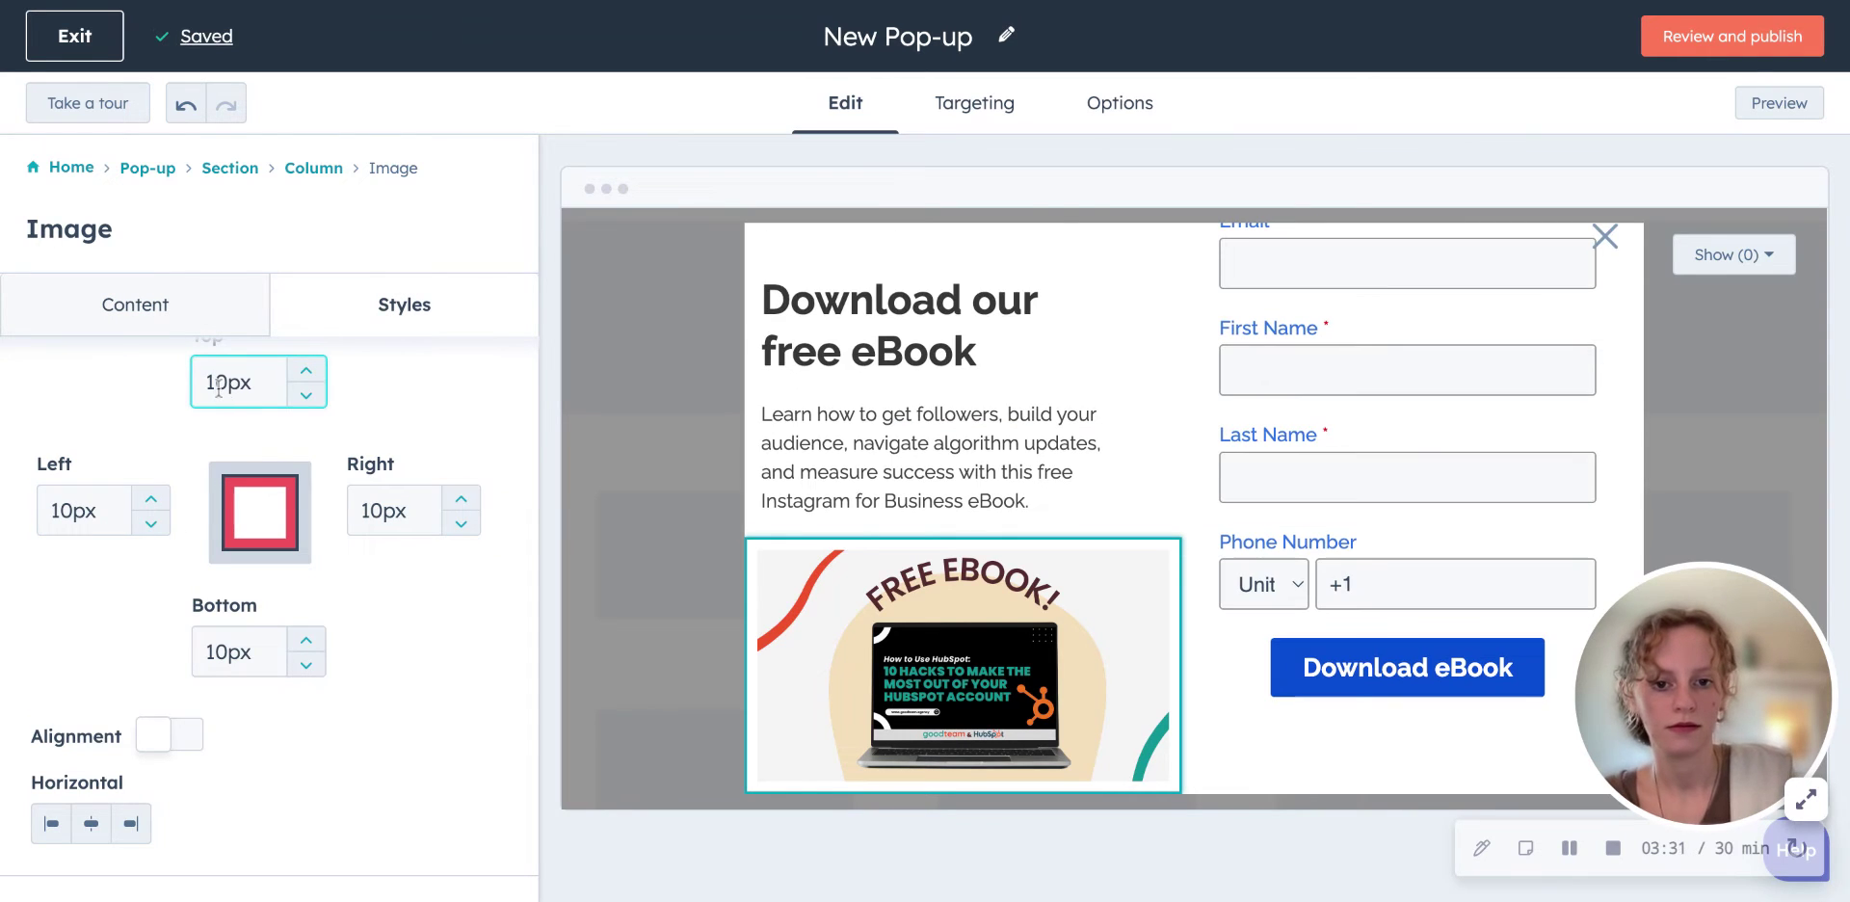
# Step: Format the pop-up form's thank-you message as Heading 1
pyautogui.click(1166, 414)
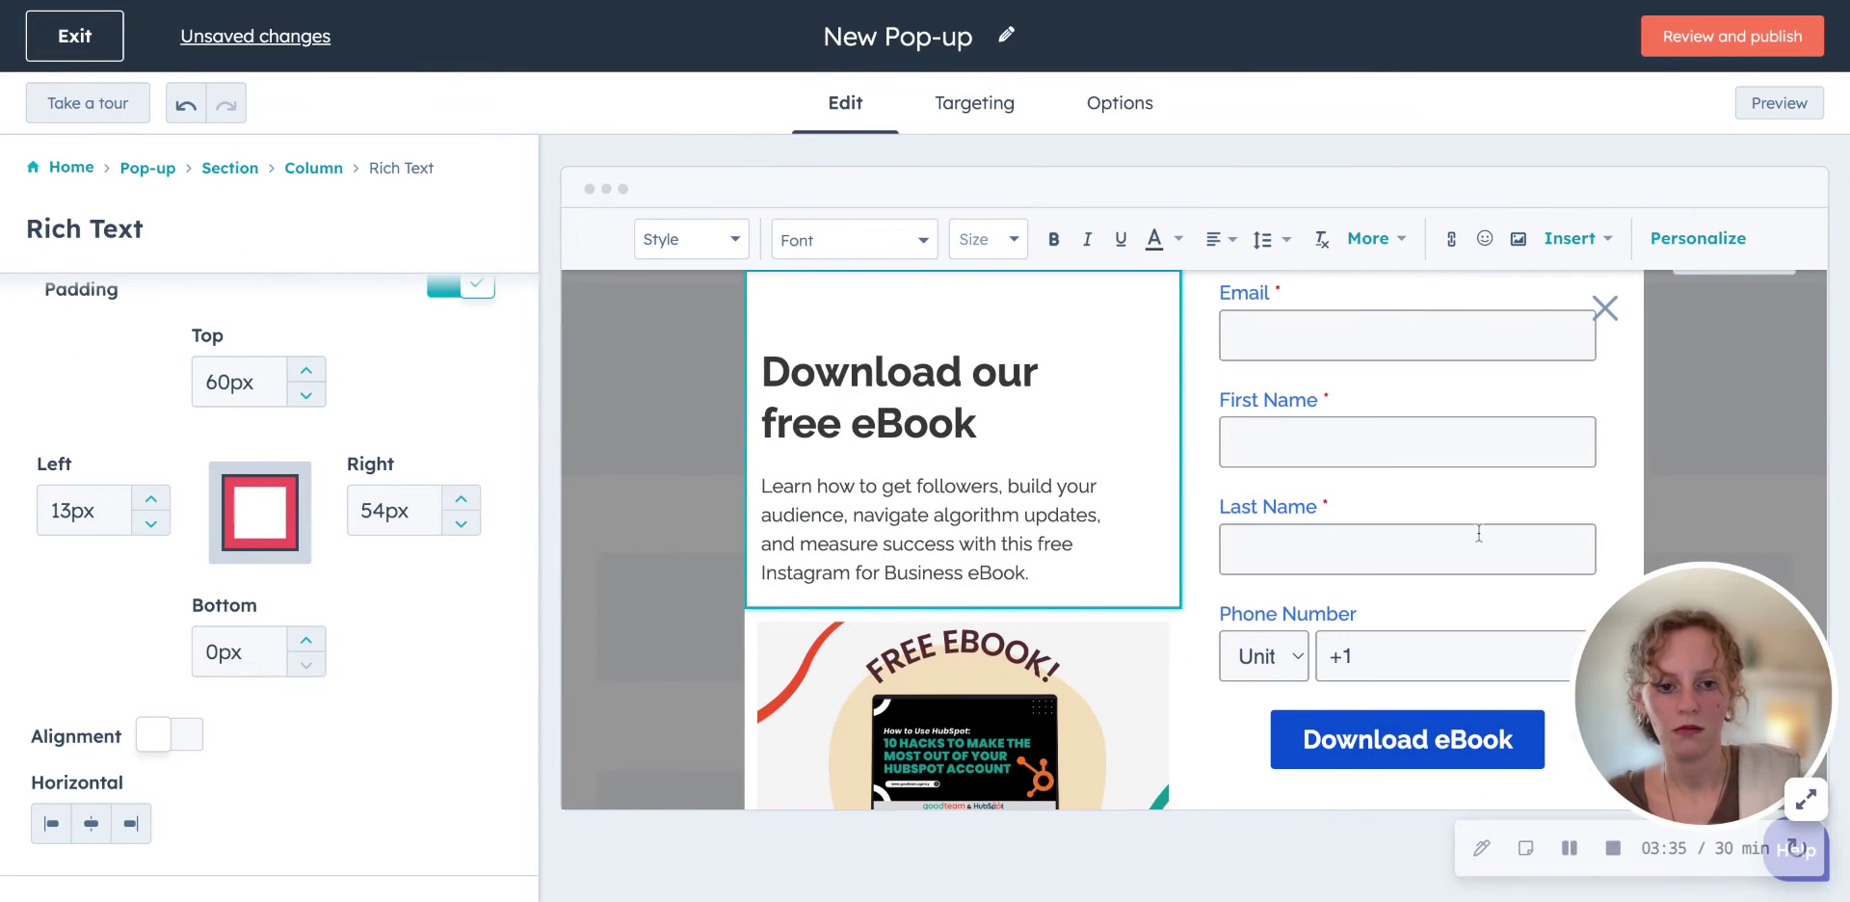
pyautogui.click(1427, 527)
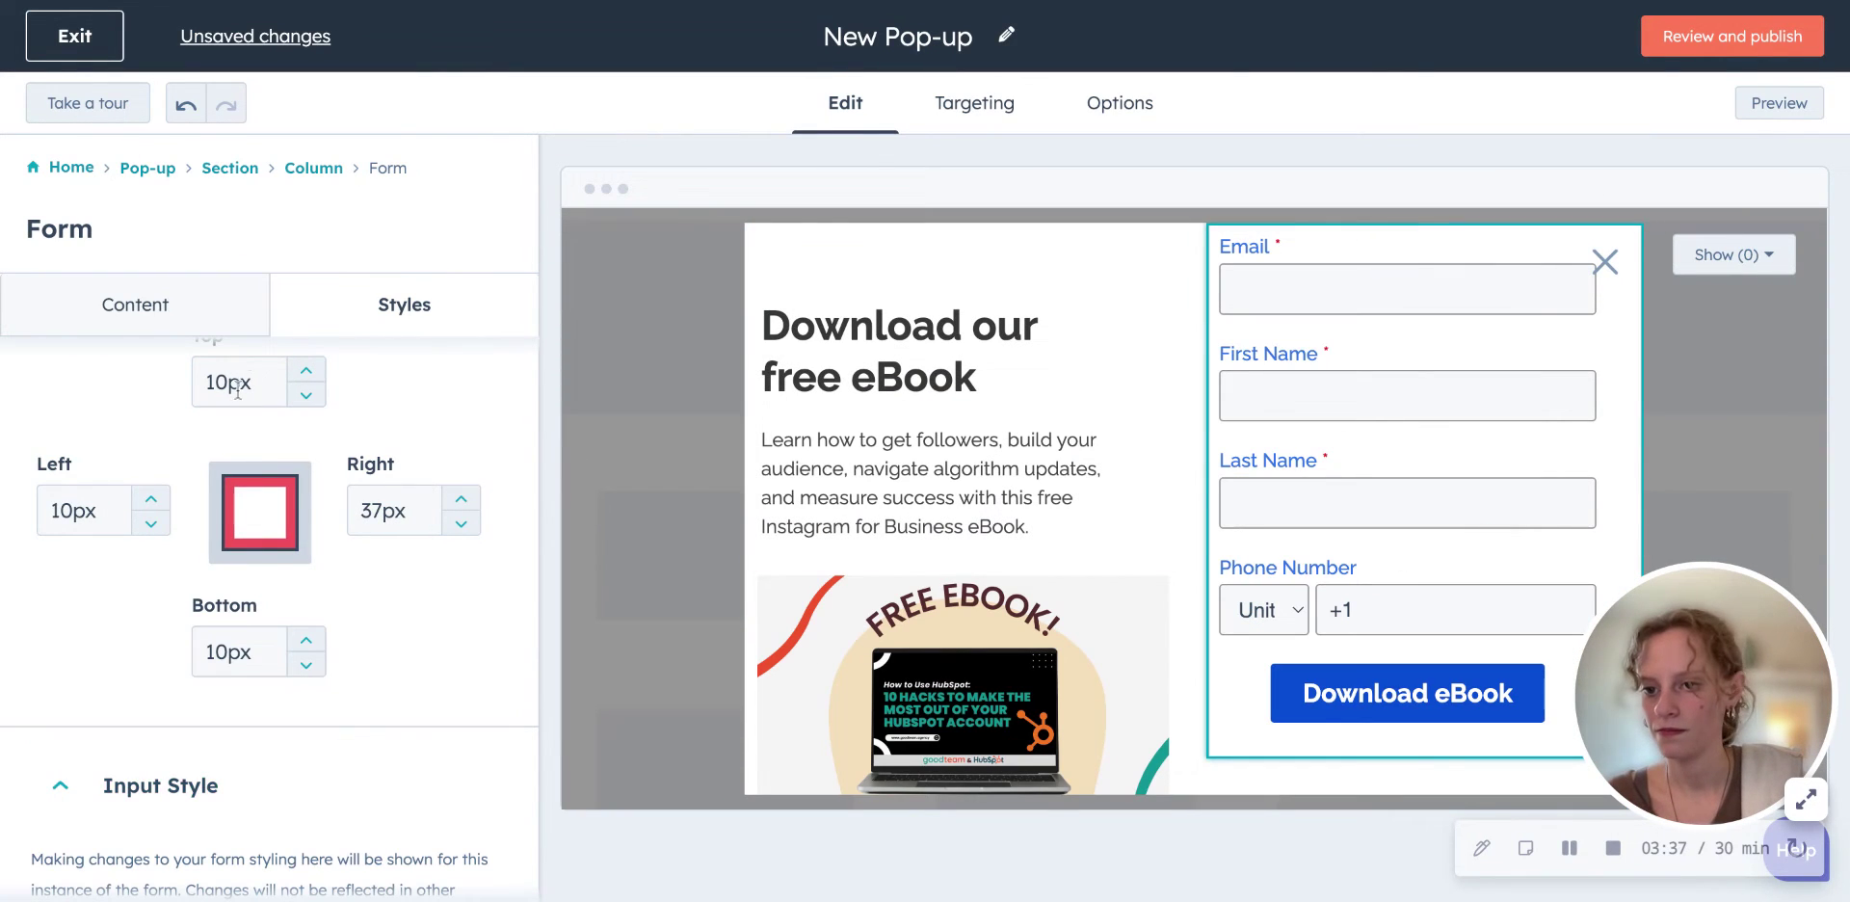
pyautogui.click(249, 327)
pyautogui.scroll(-3, 305, 683)
pyautogui.scroll(-3, 306, 684)
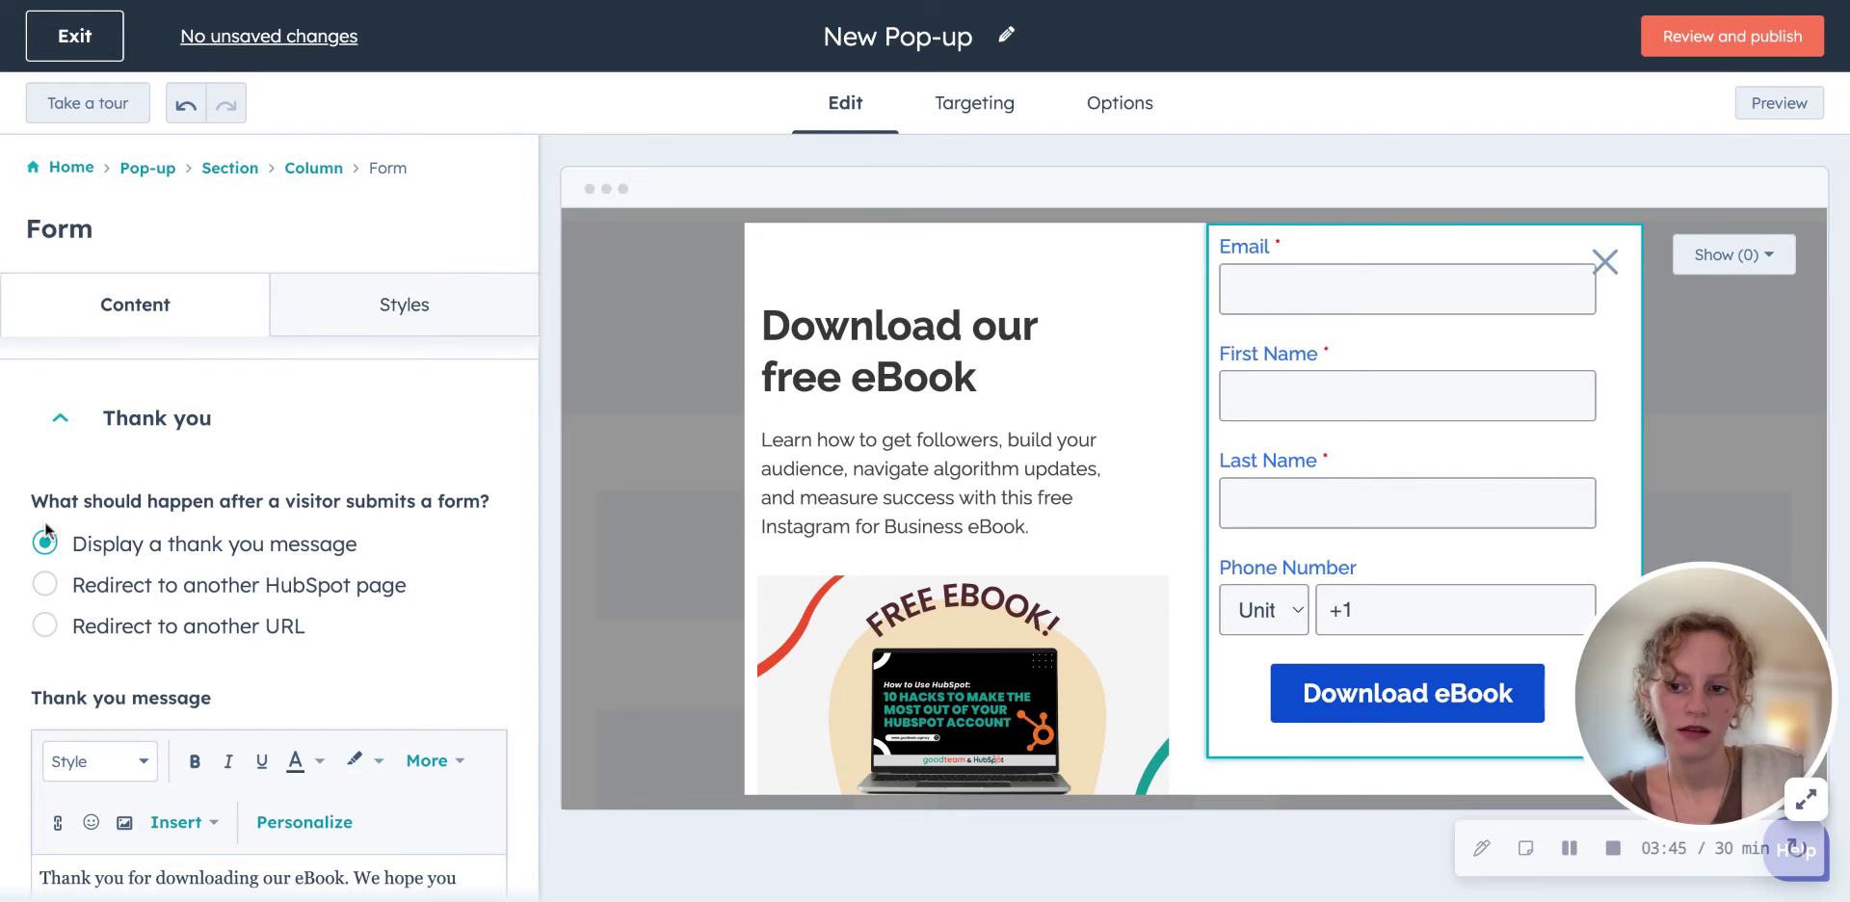
pyautogui.scroll(-2, 39, 674)
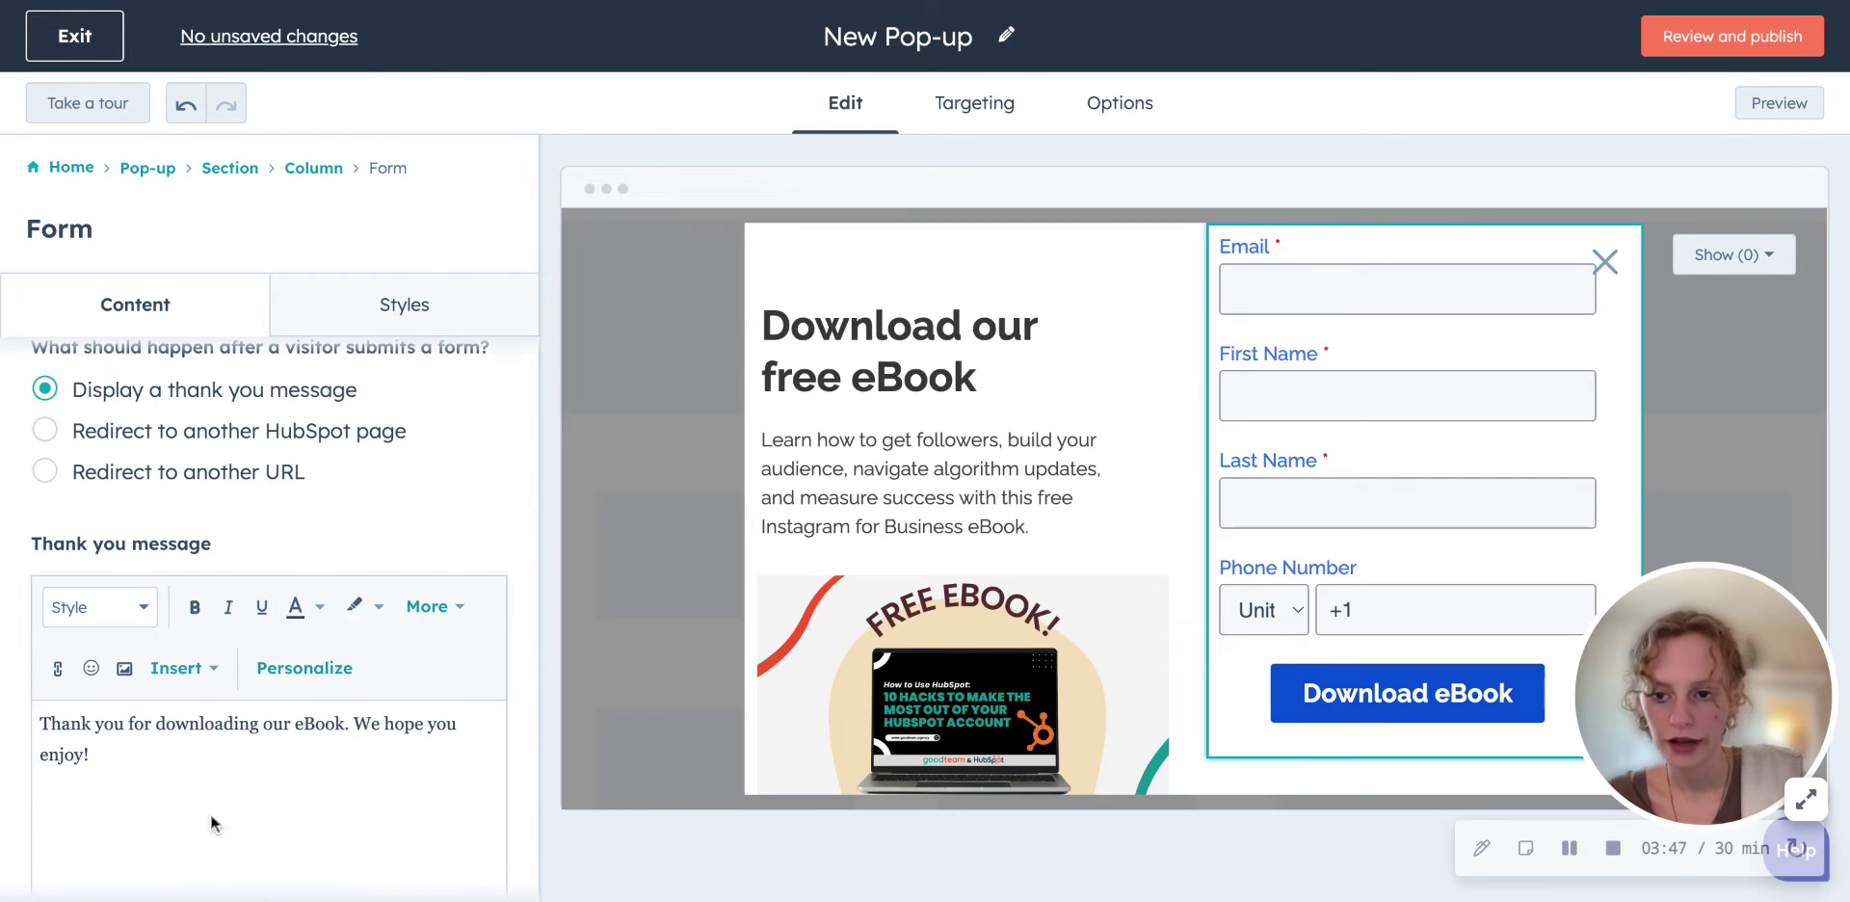
pyautogui.scroll(-1, 411, 745)
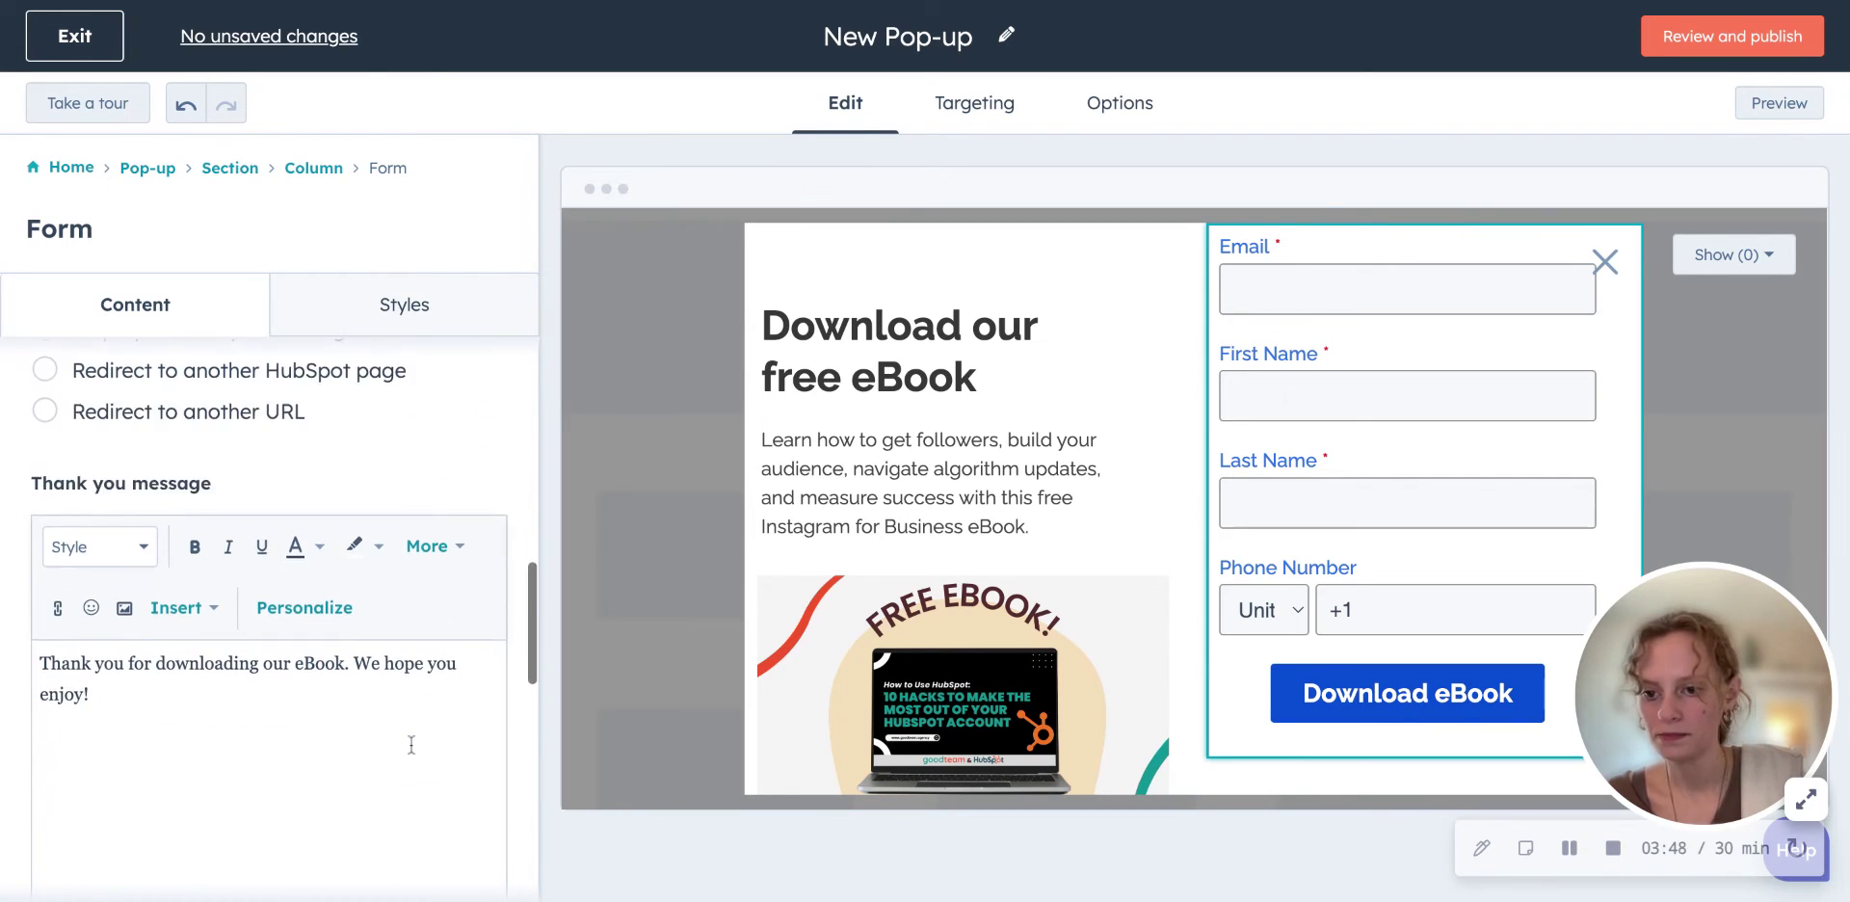
pyautogui.click(149, 542)
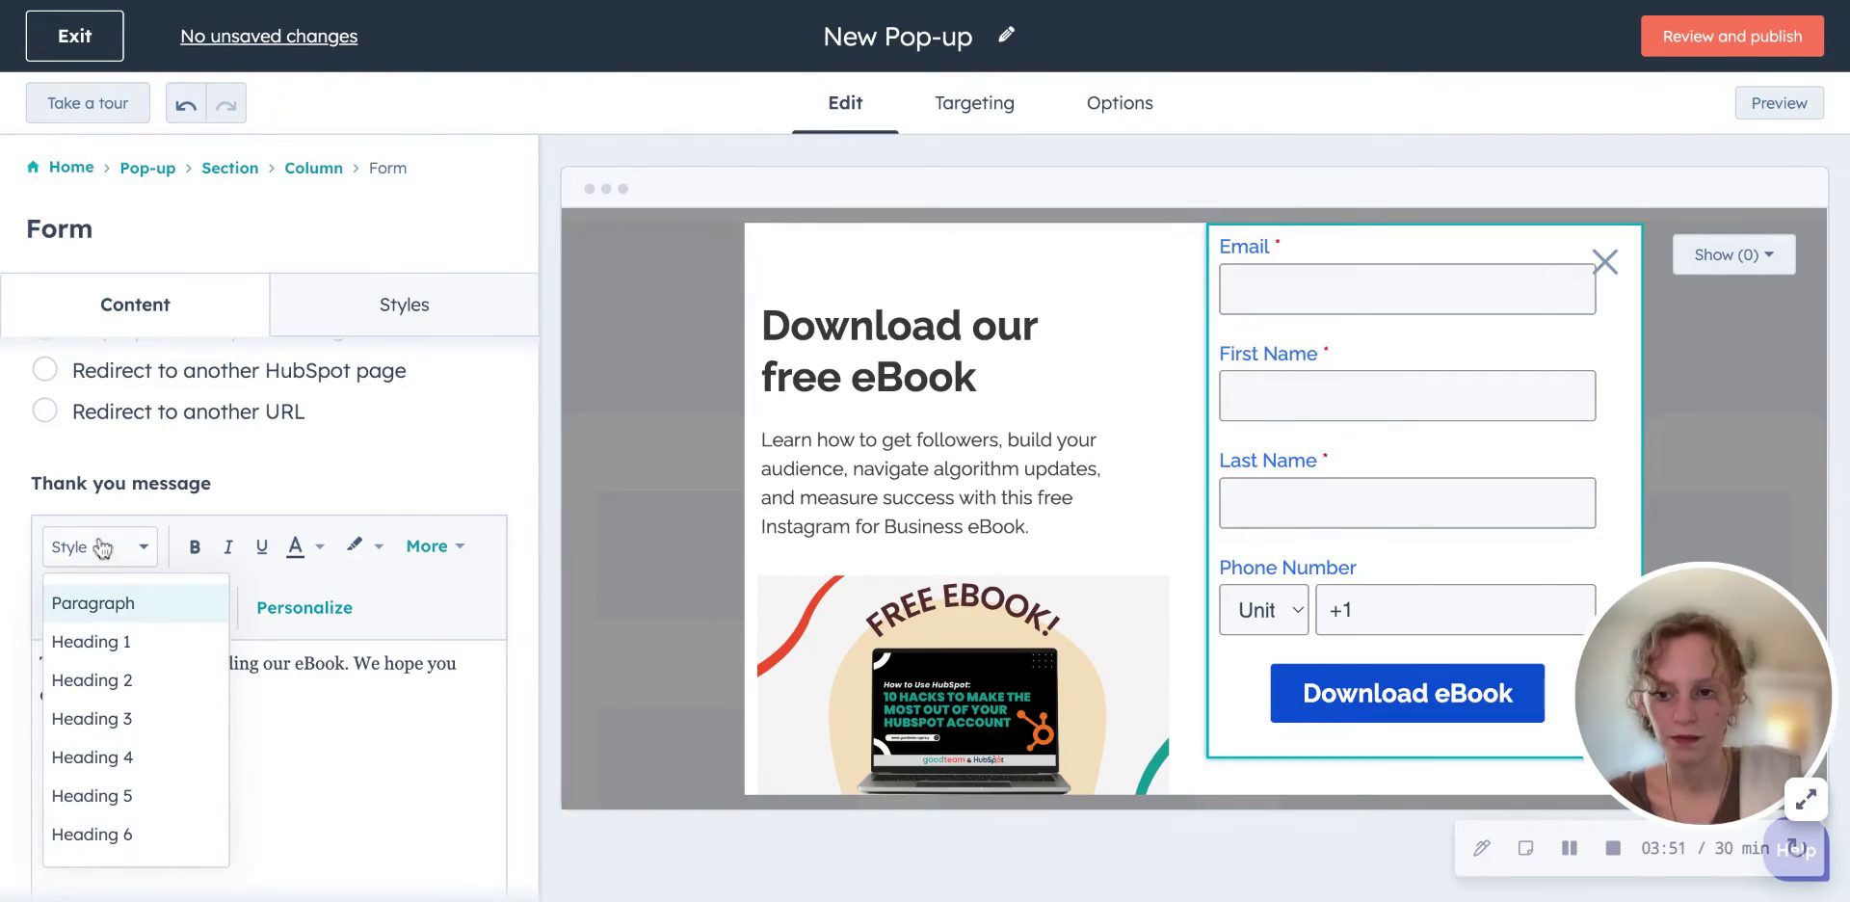
pyautogui.click(113, 651)
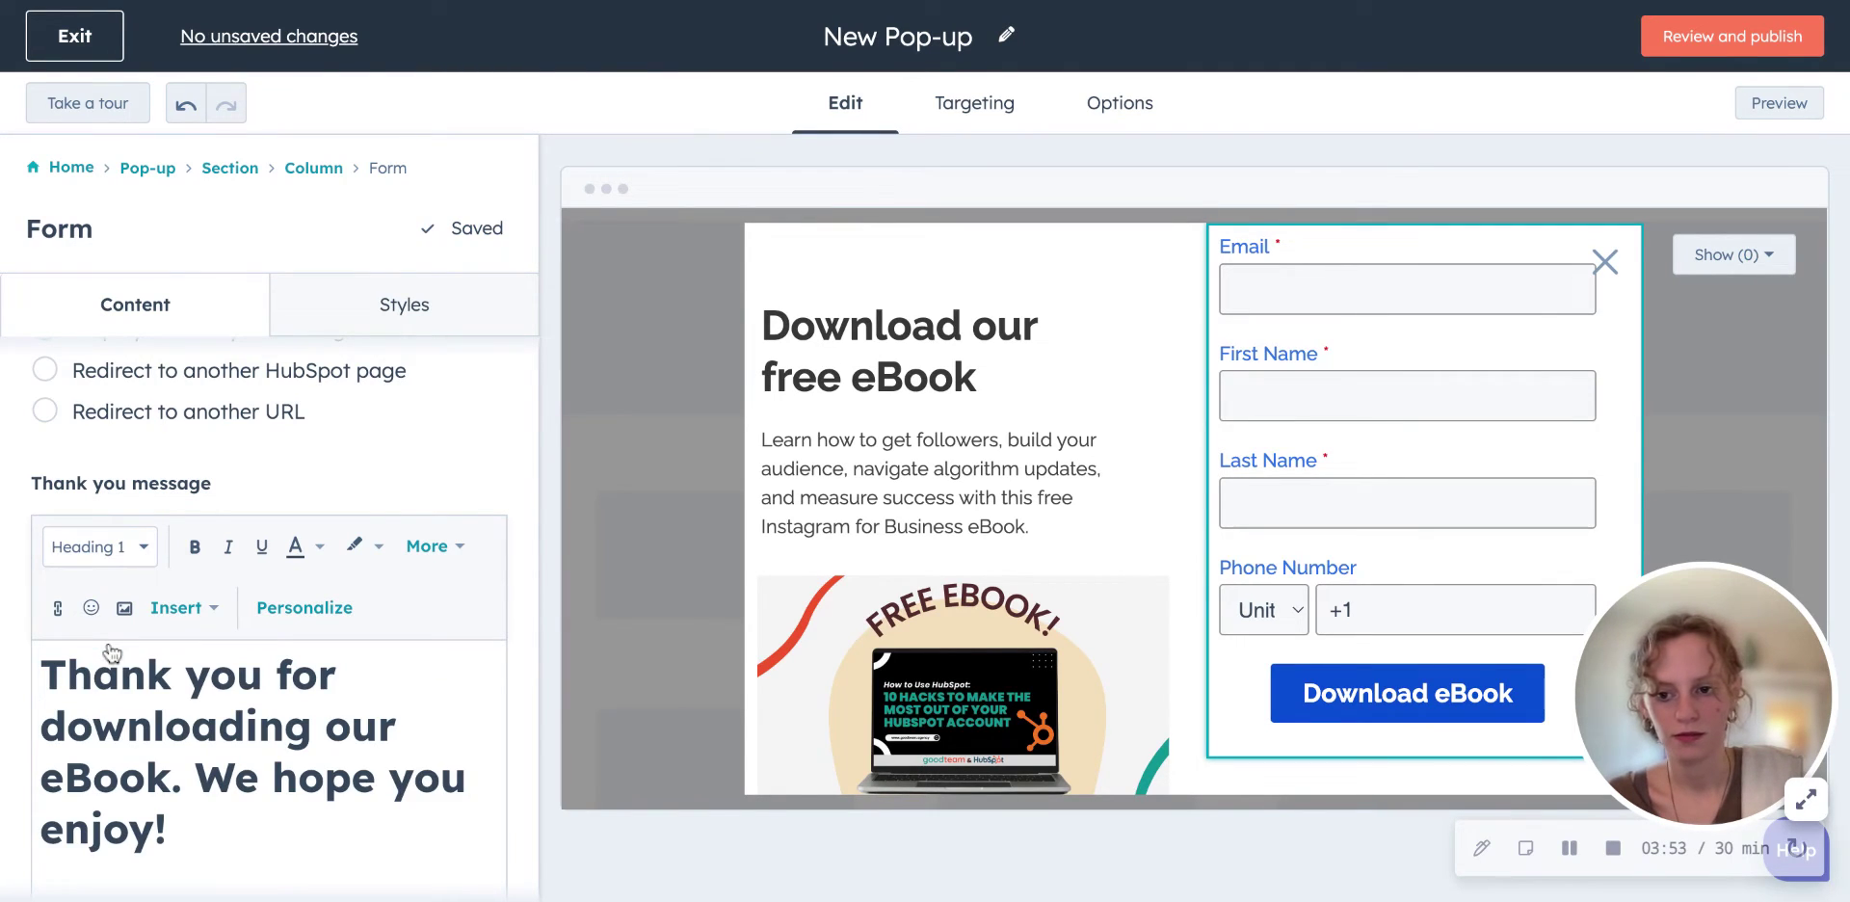
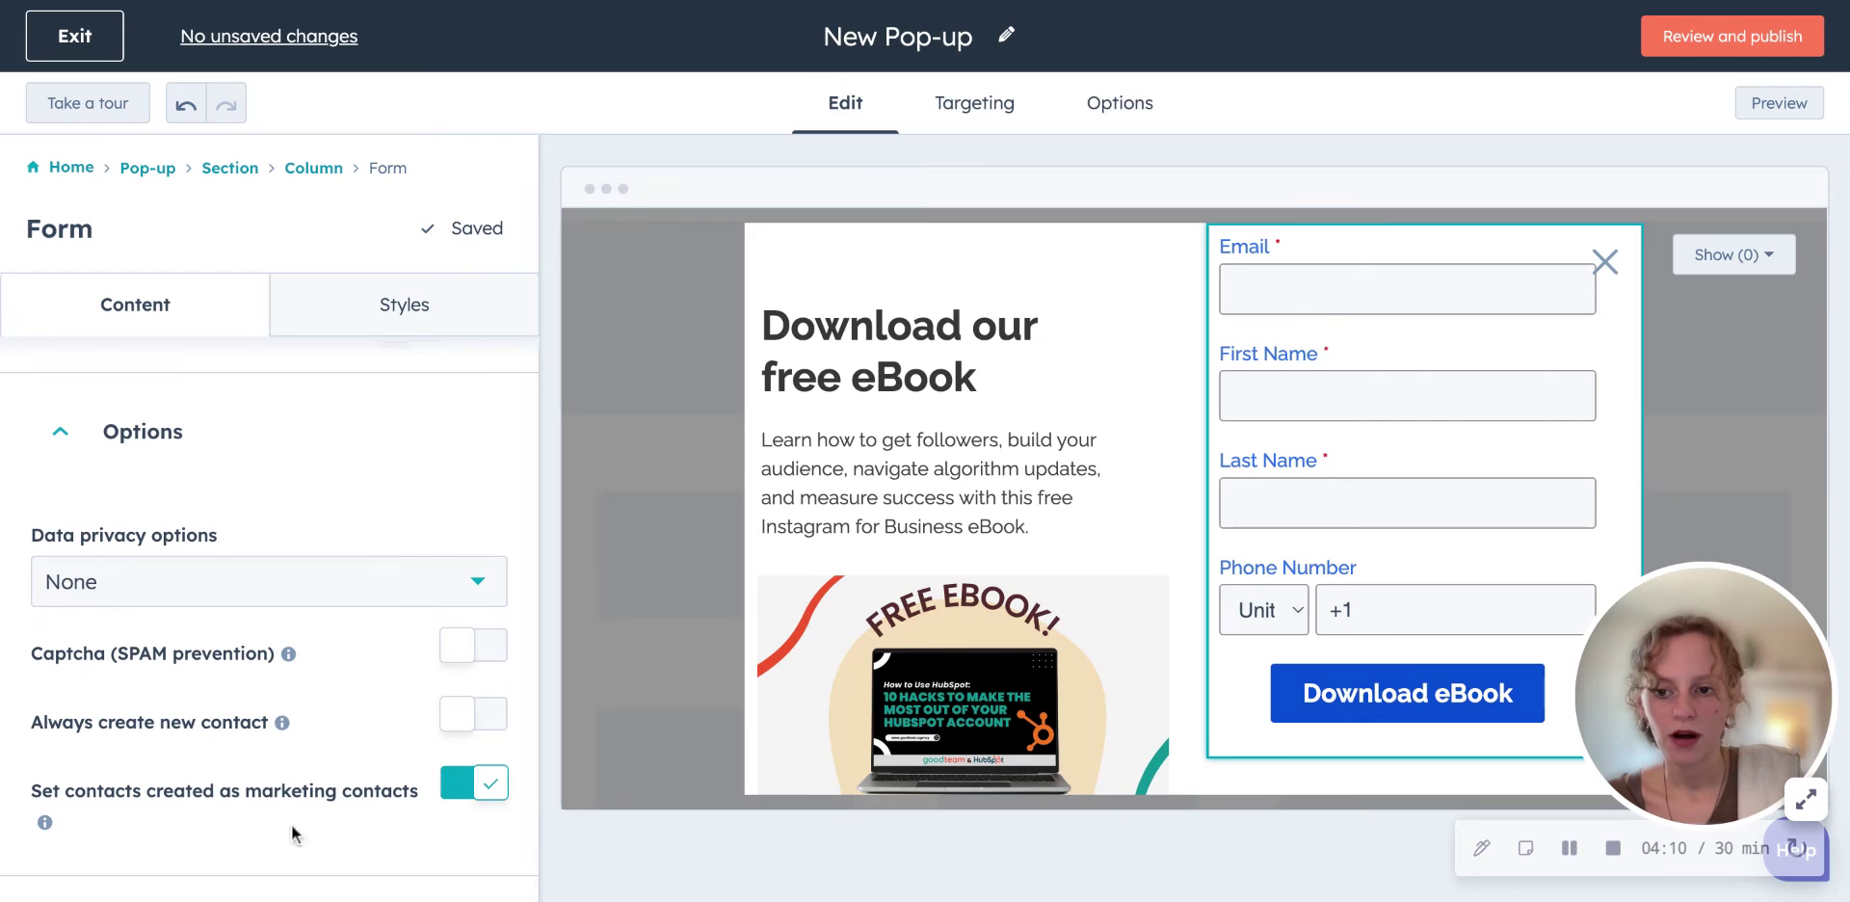
# Step: Examine the choices available for the form's data privacy options
pyautogui.click(256, 586)
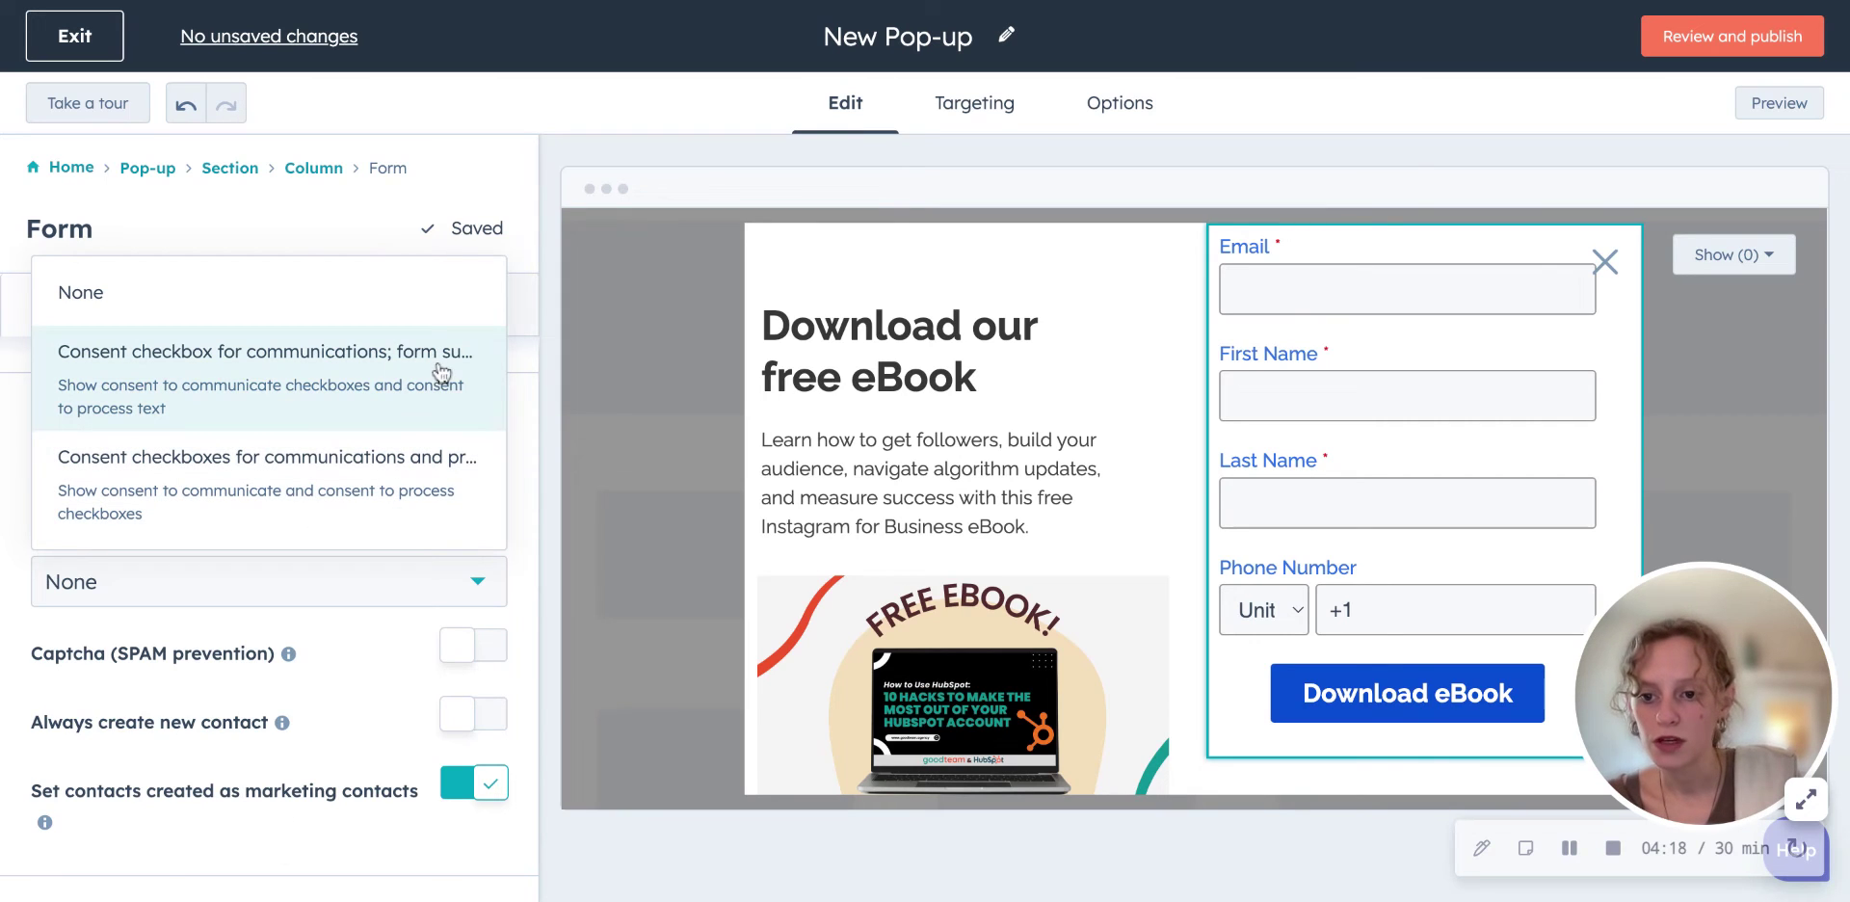
pyautogui.click(159, 867)
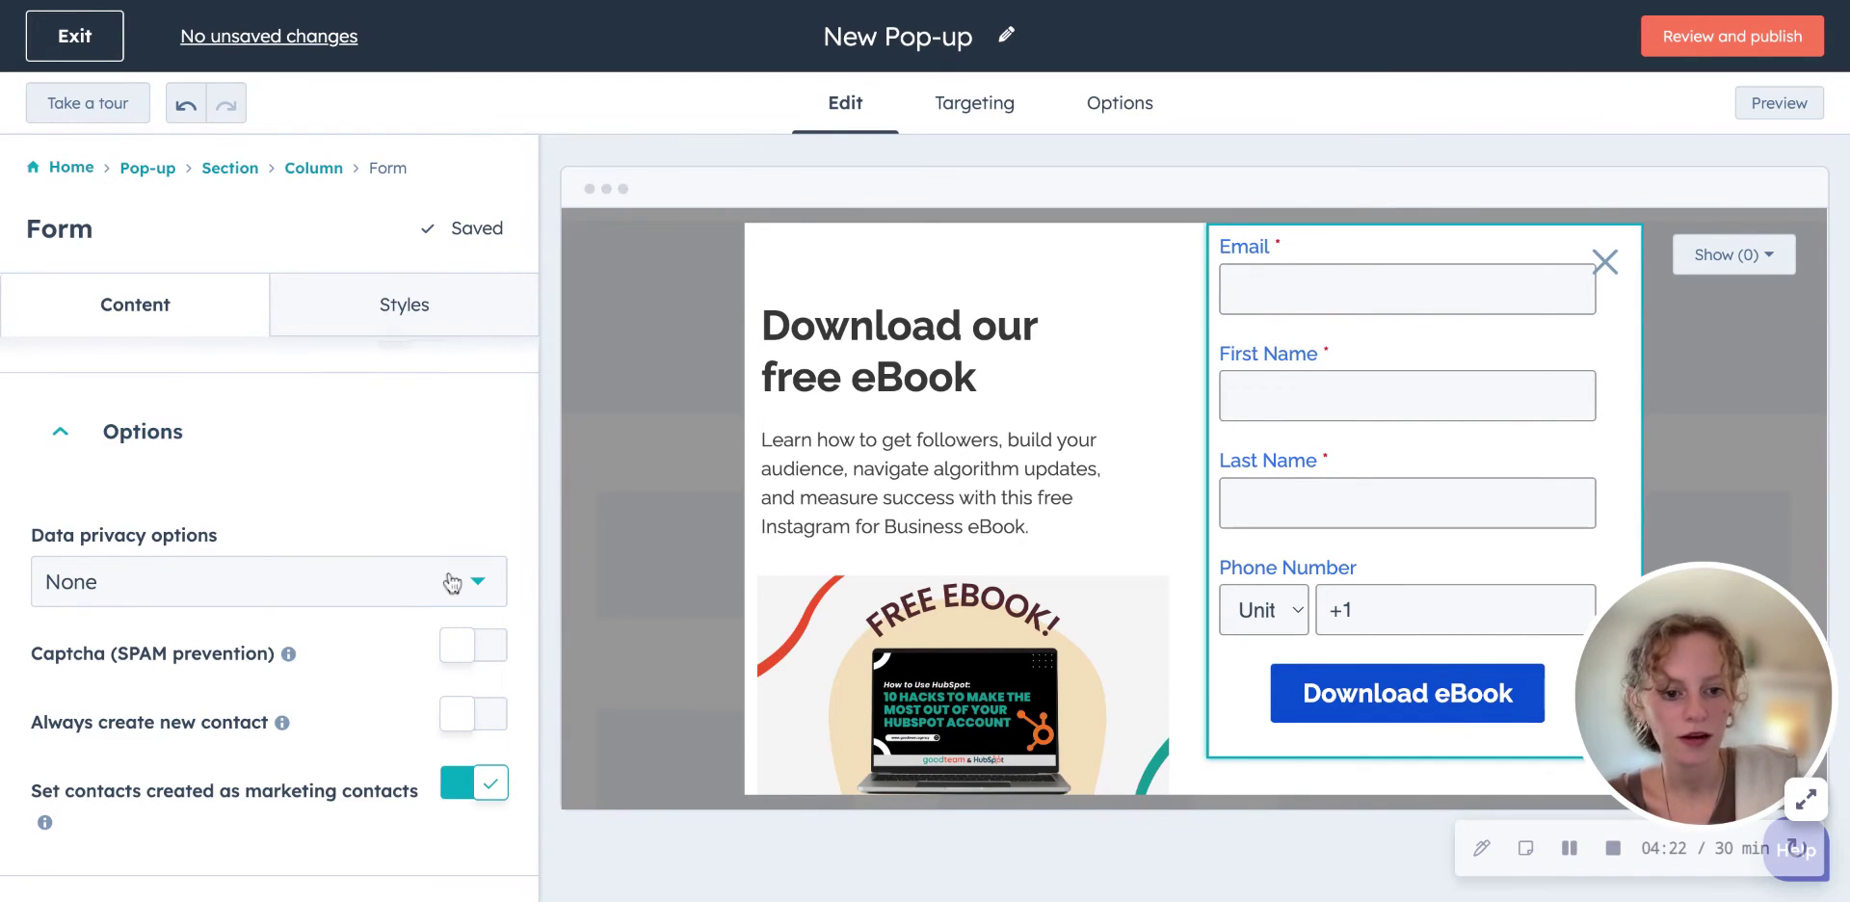
pyautogui.scroll(10, 451, 582)
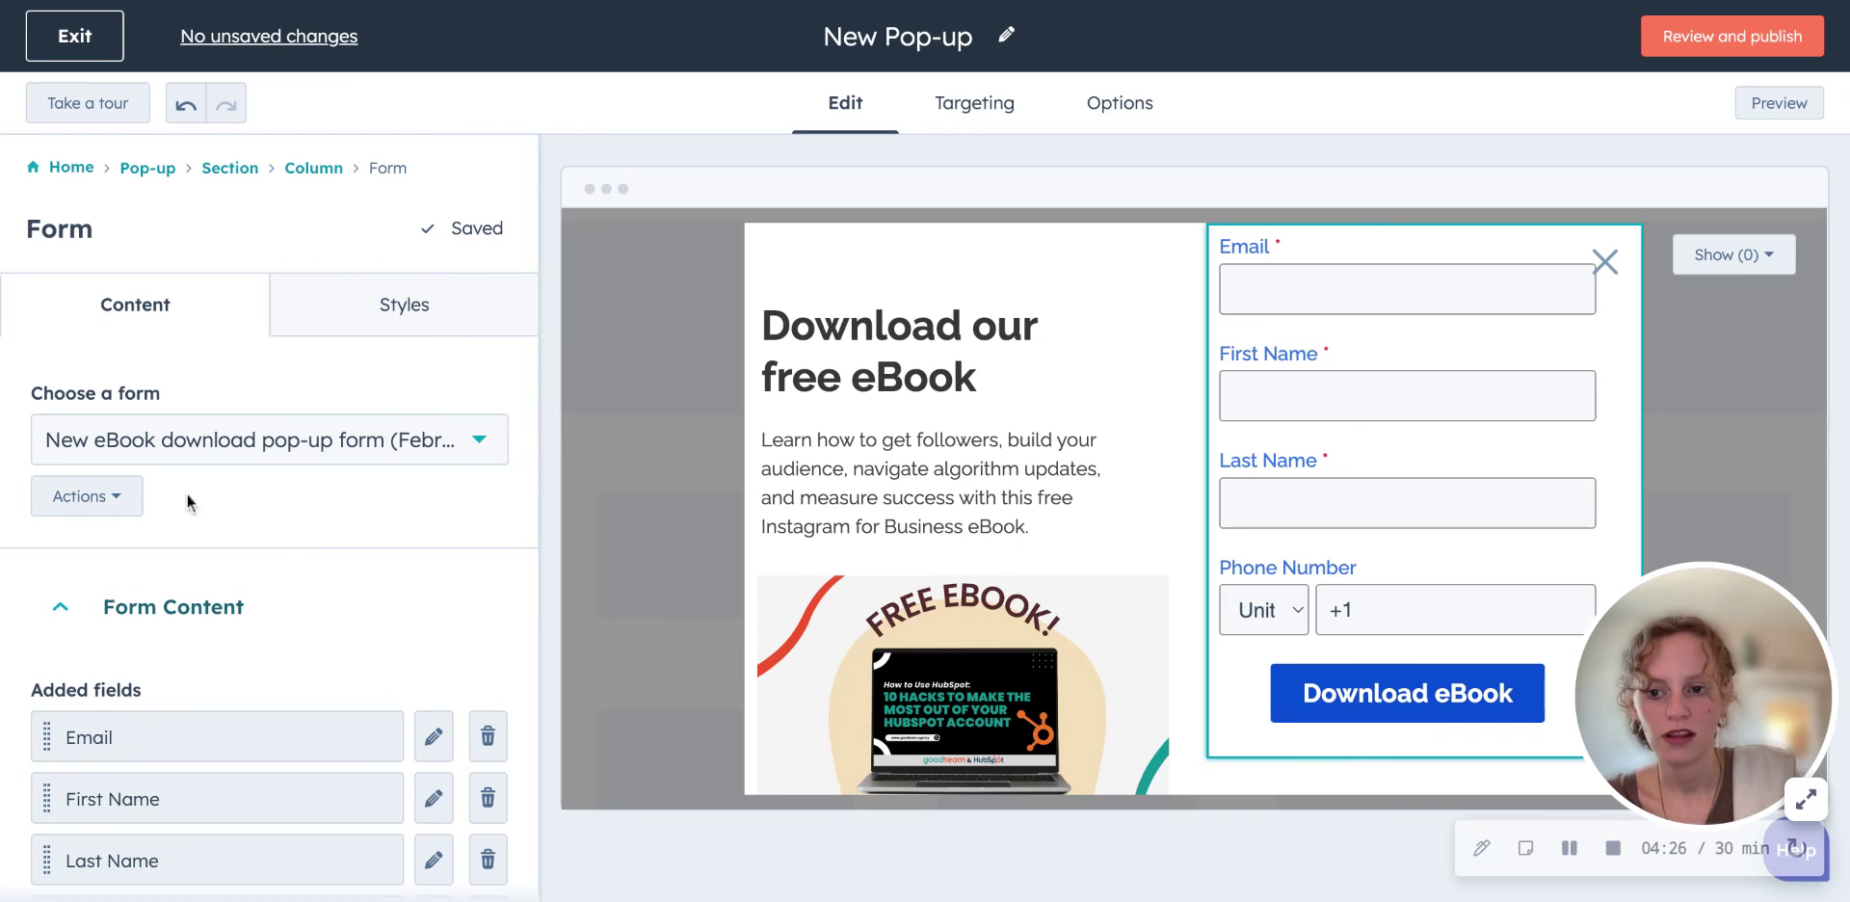
# Step: Try the Round, Linear and Sharp input styles on the form, and return it to the Default style
pyautogui.click(439, 318)
pyautogui.scroll(-2, 444, 545)
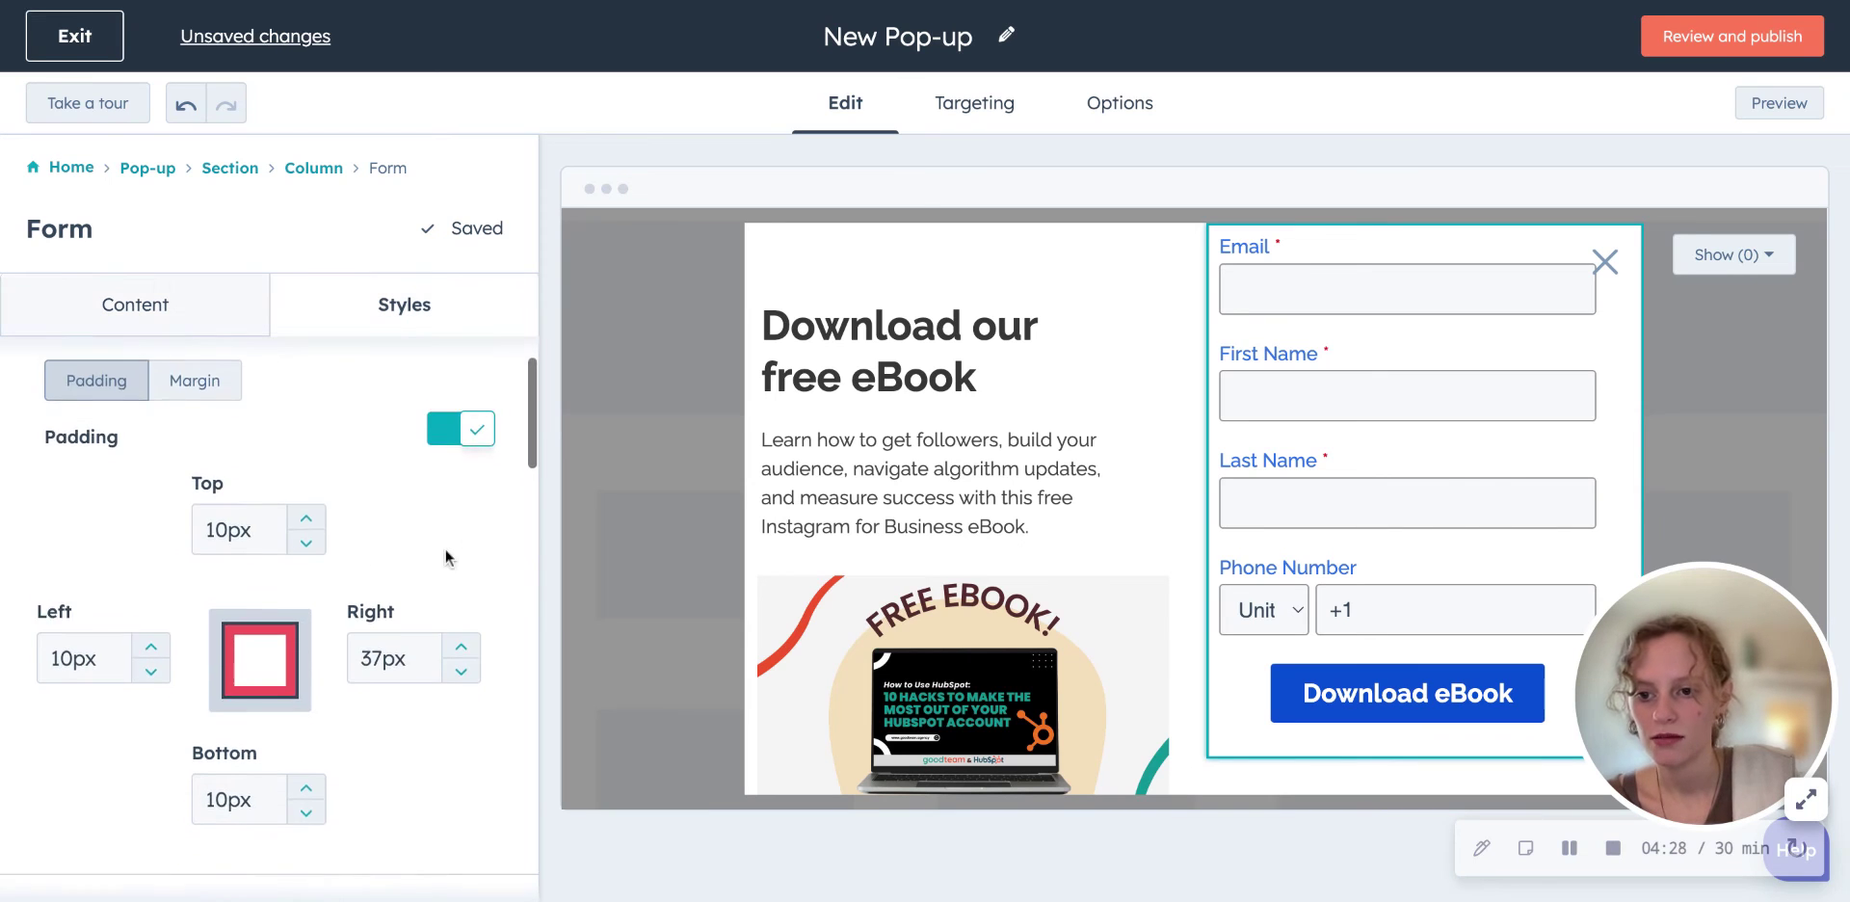
pyautogui.scroll(-7, 445, 547)
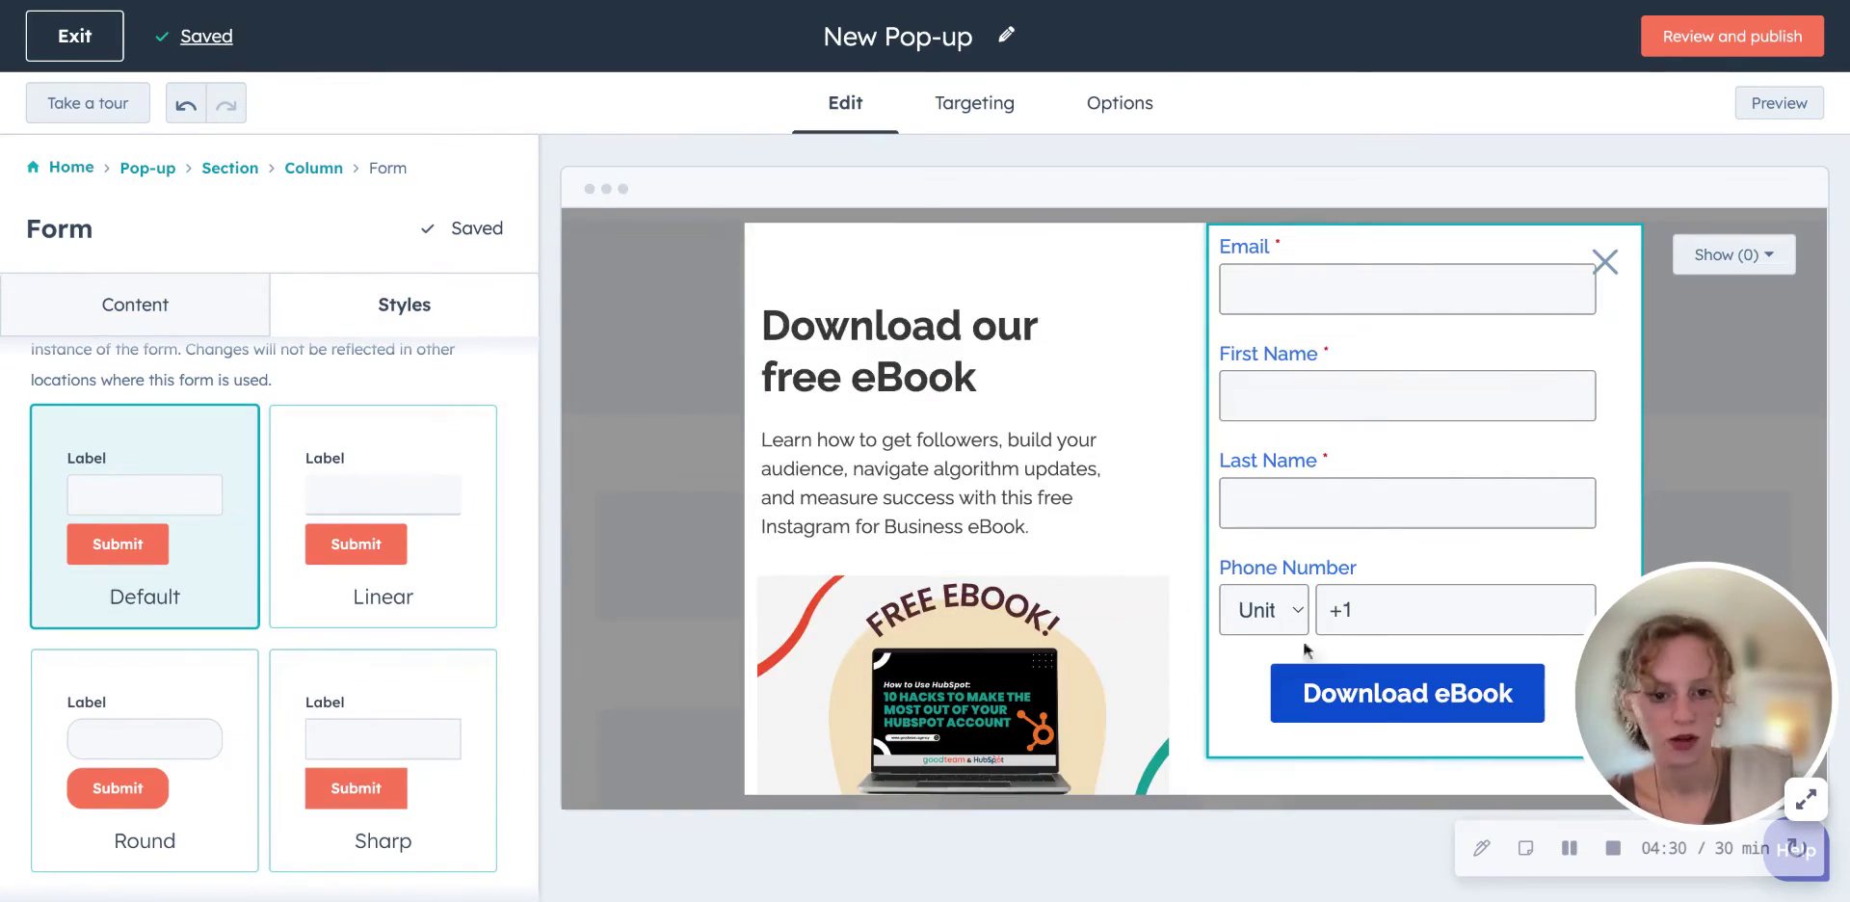
pyautogui.scroll(-1, 177, 713)
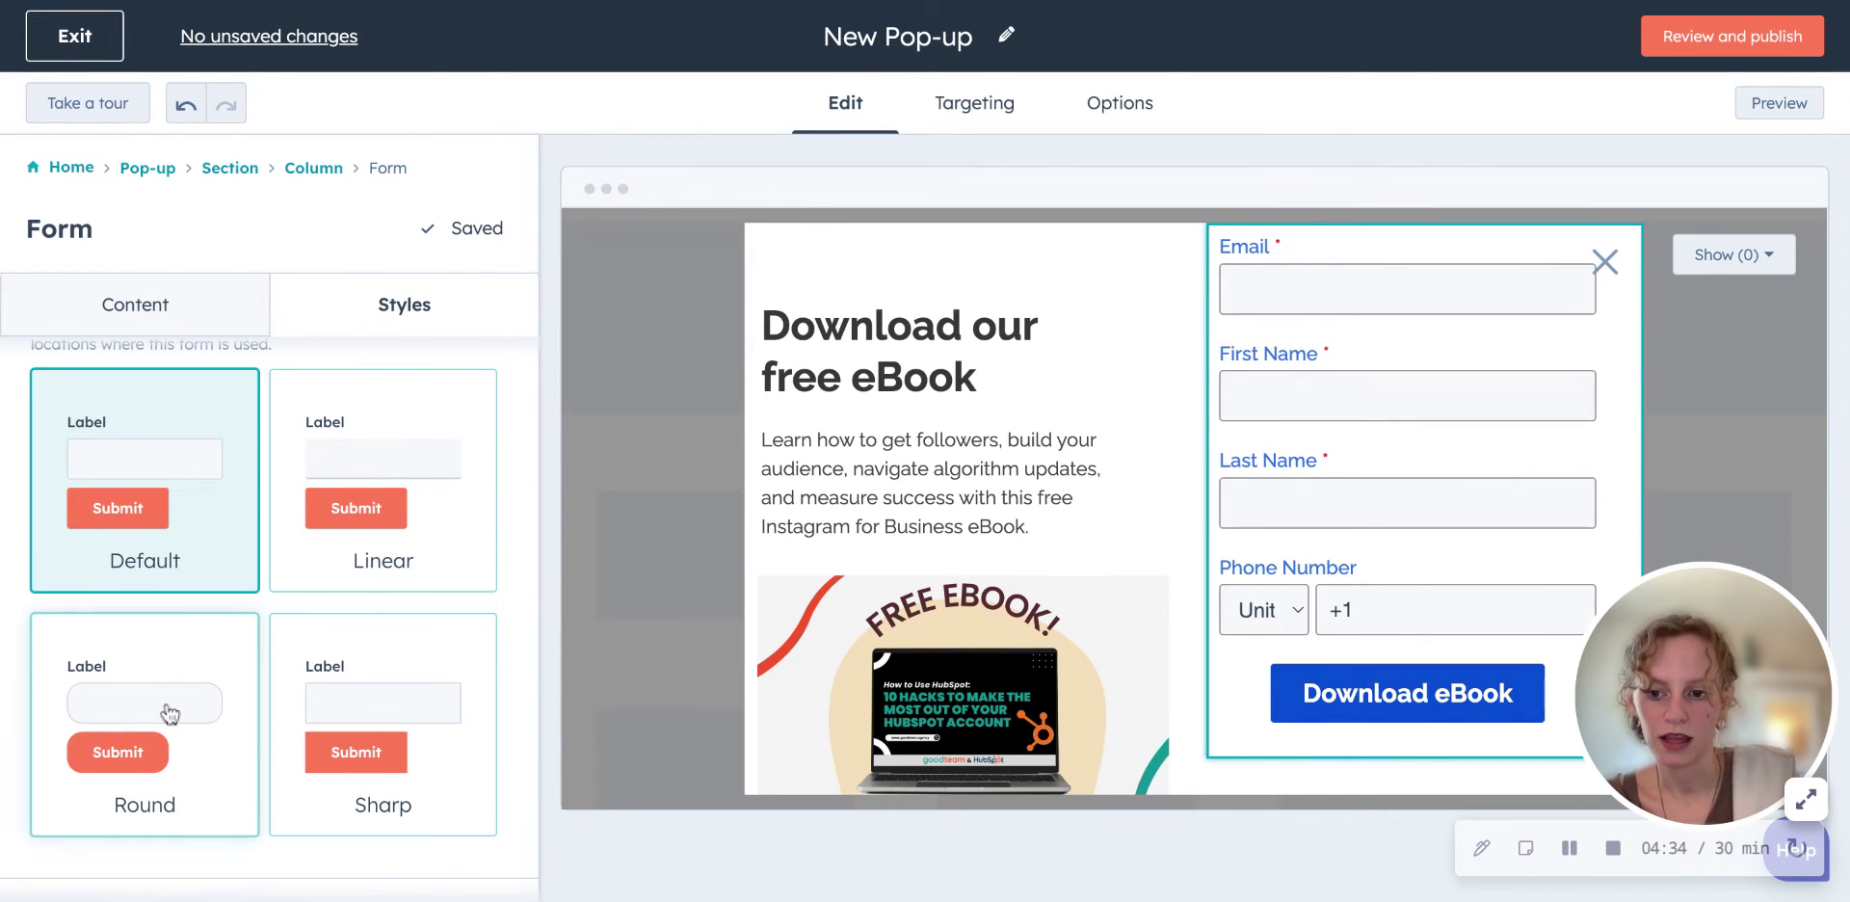
pyautogui.click(169, 713)
pyautogui.click(366, 544)
pyautogui.click(372, 693)
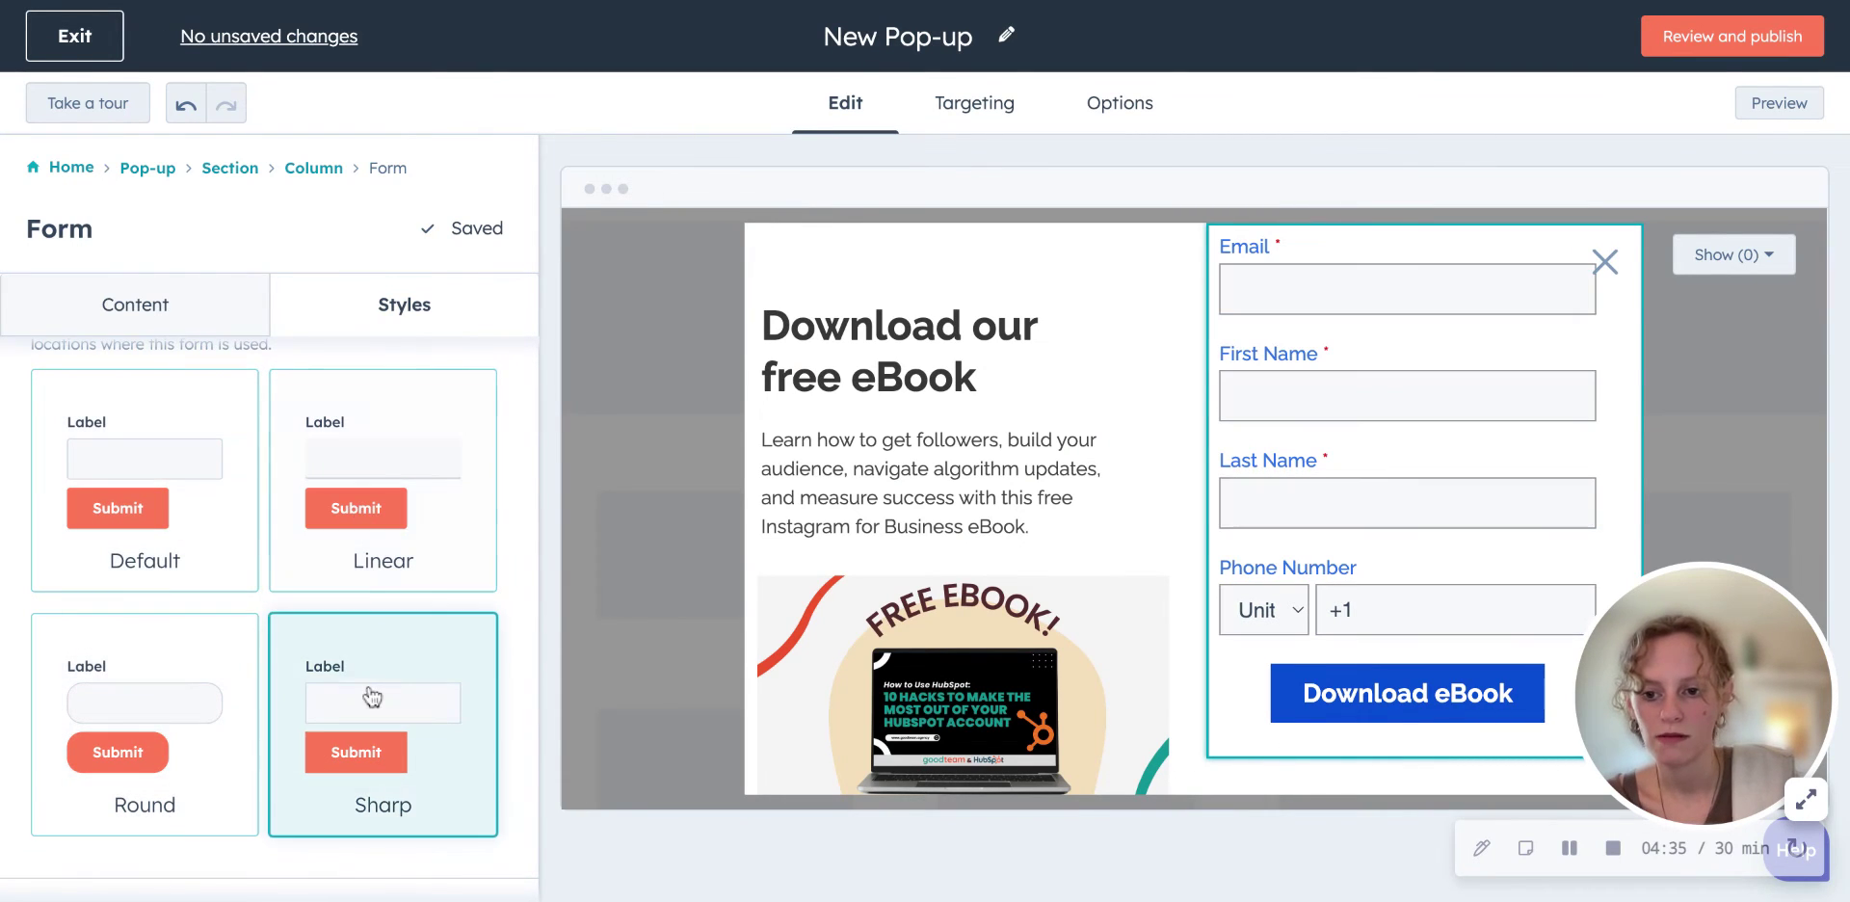
pyautogui.click(216, 479)
# Step: Set the form's label font to Arial at 18 px
pyautogui.scroll(-5, 483, 627)
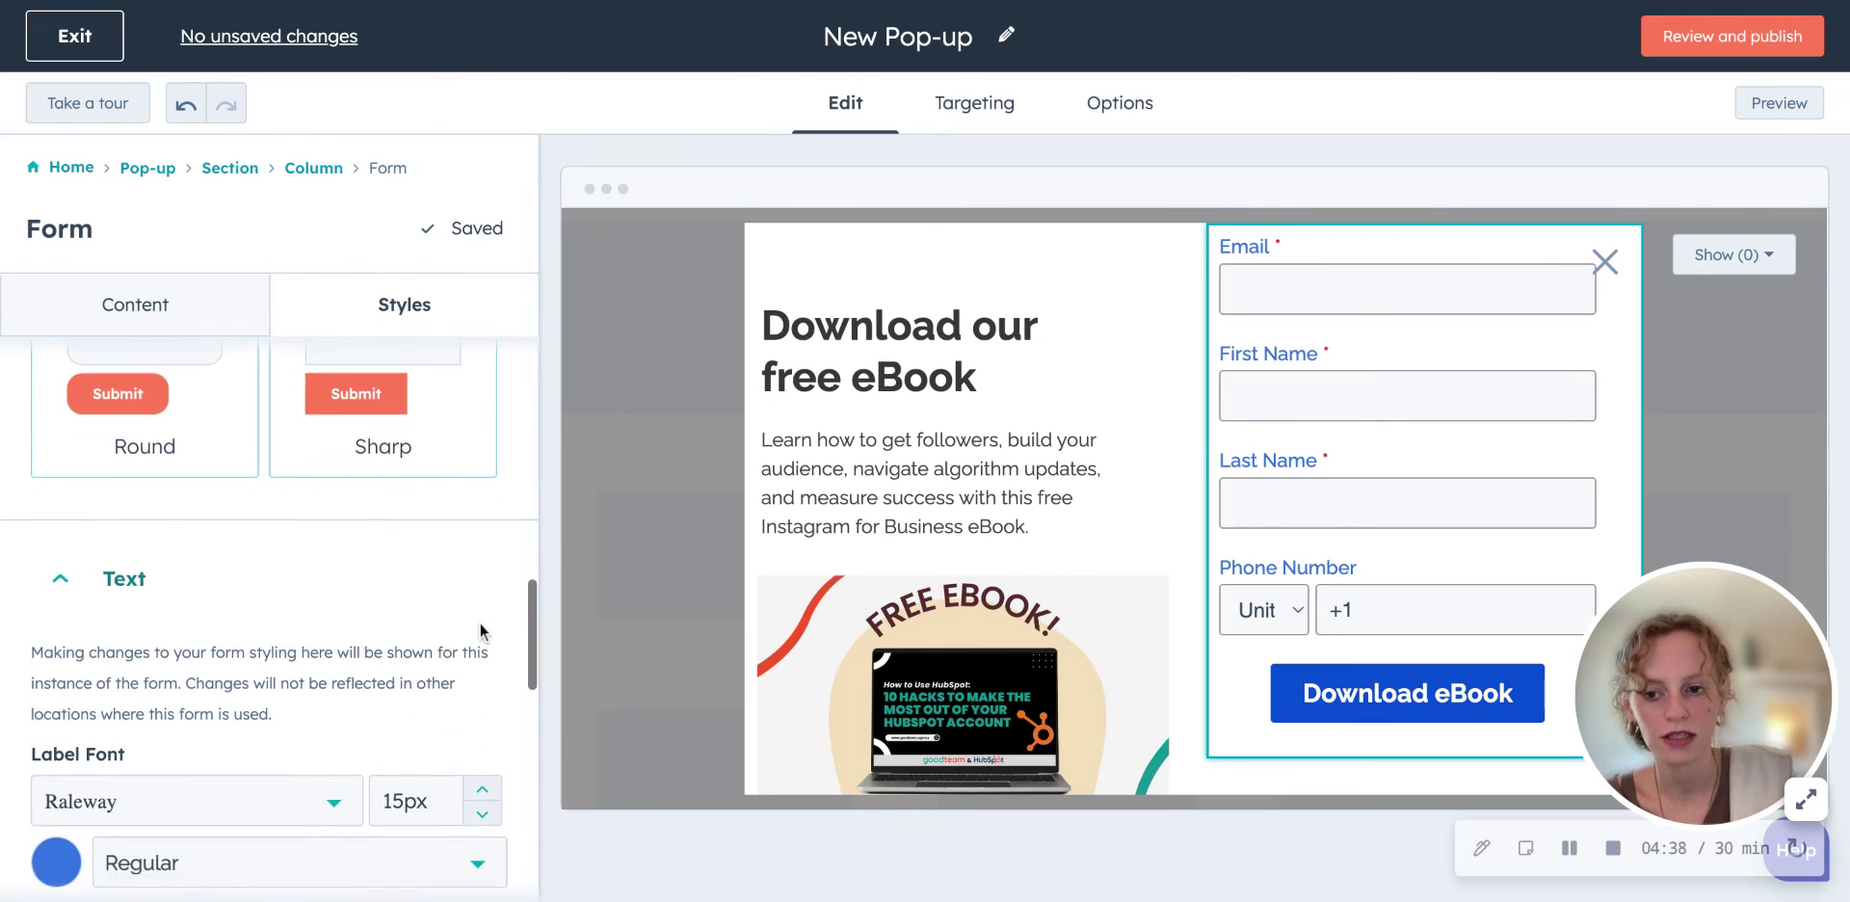
pyautogui.scroll(-3, 483, 631)
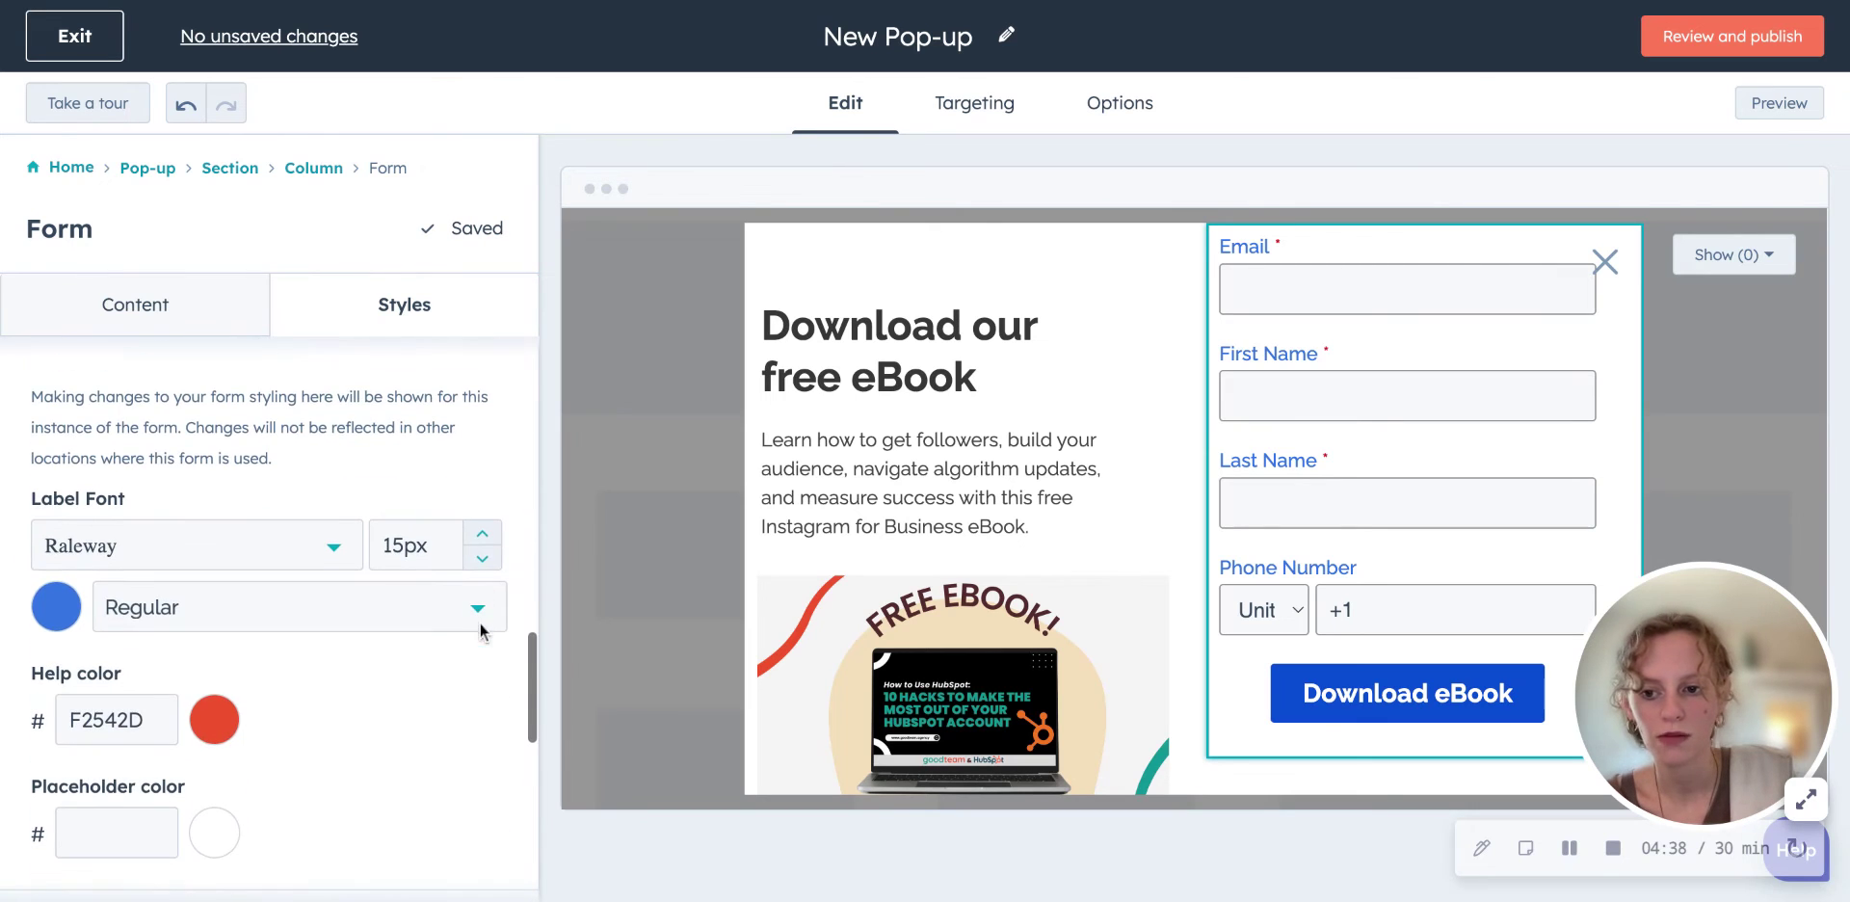
pyautogui.click(148, 547)
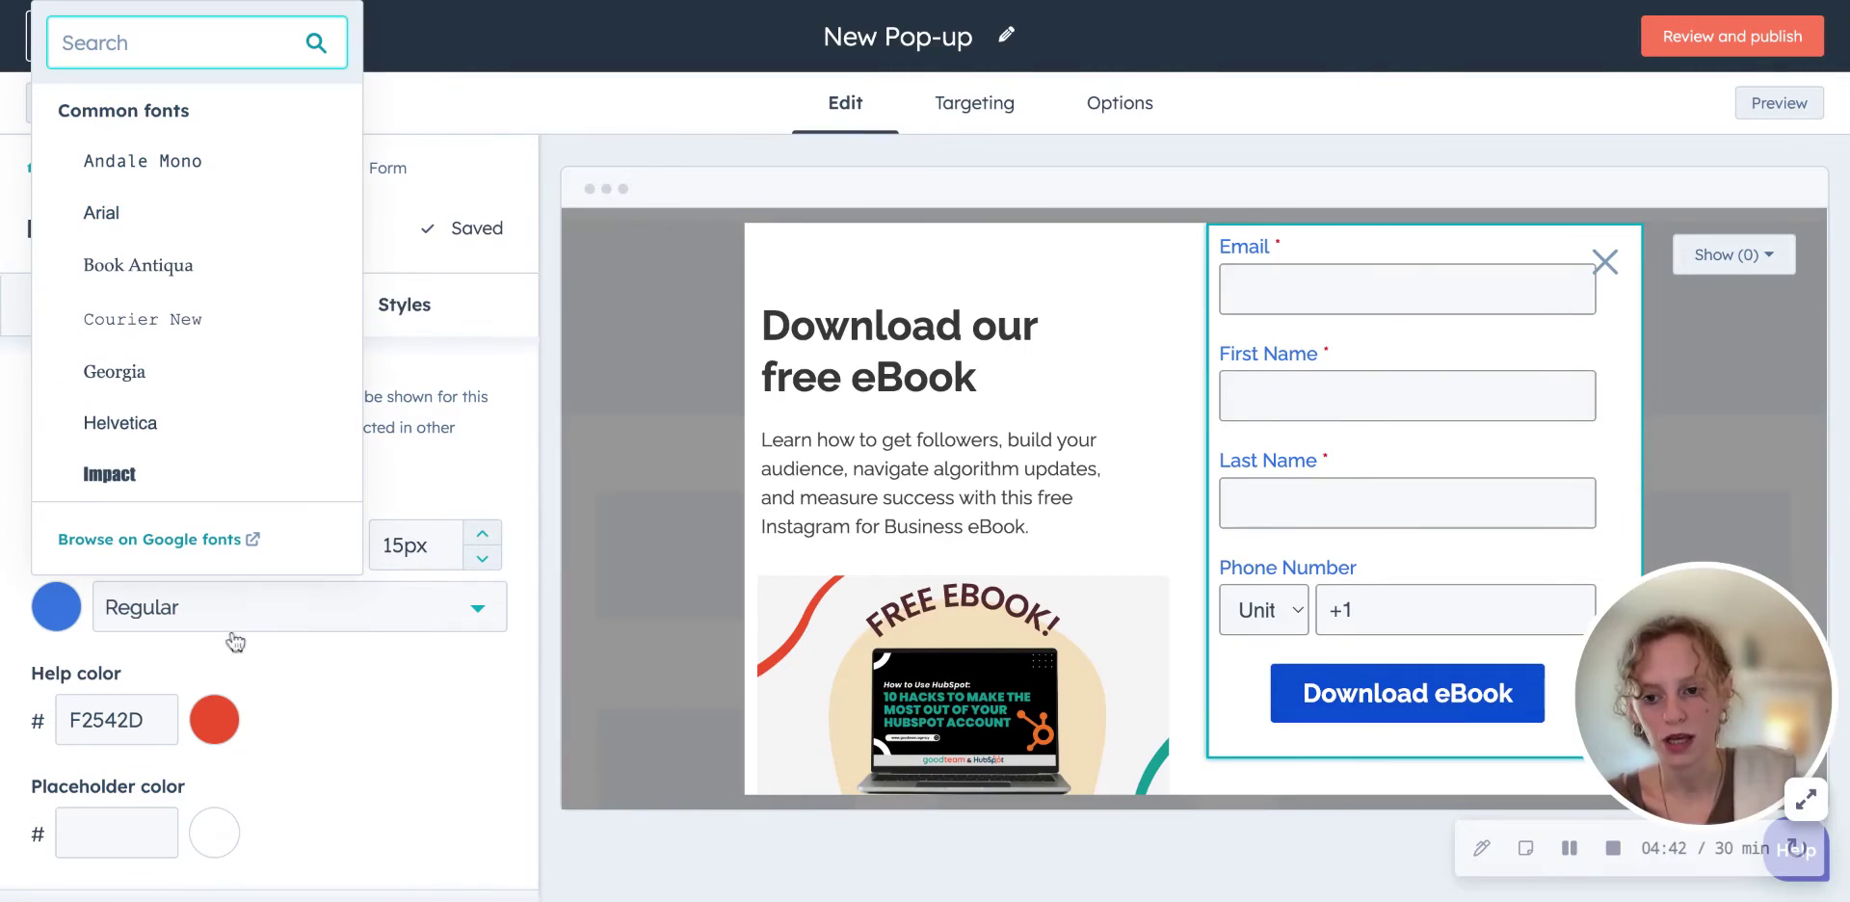
pyautogui.click(255, 213)
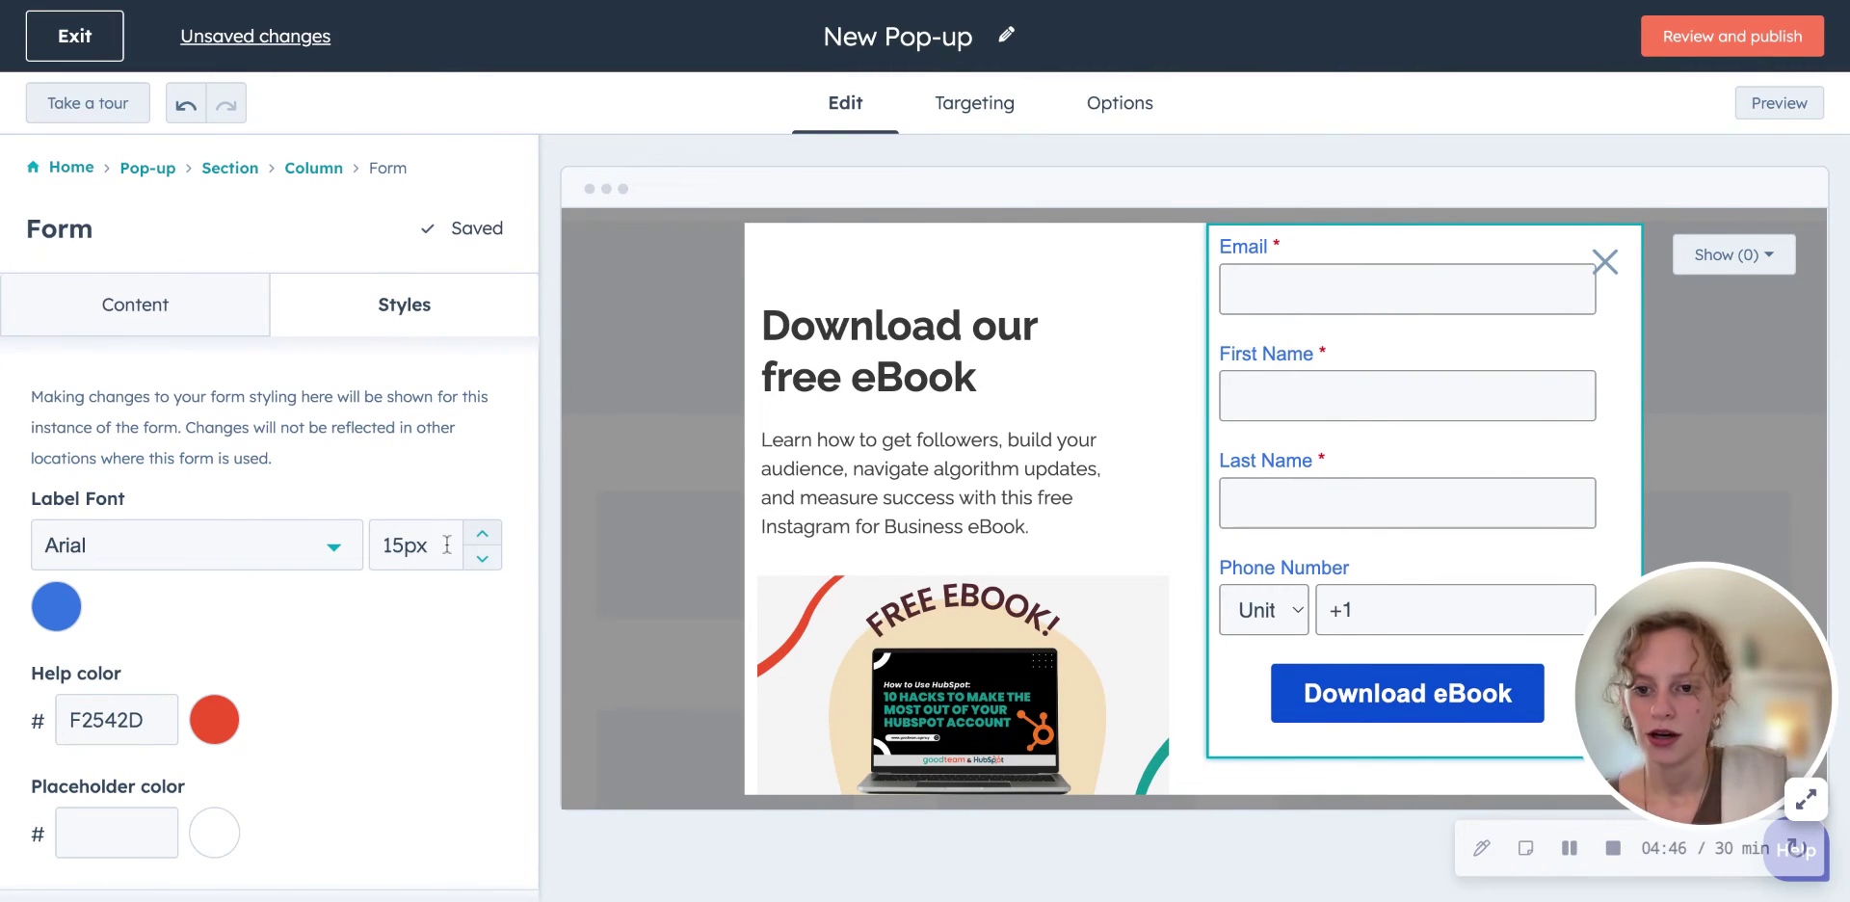
pyautogui.click(405, 545)
pyautogui.press('BackSpace')
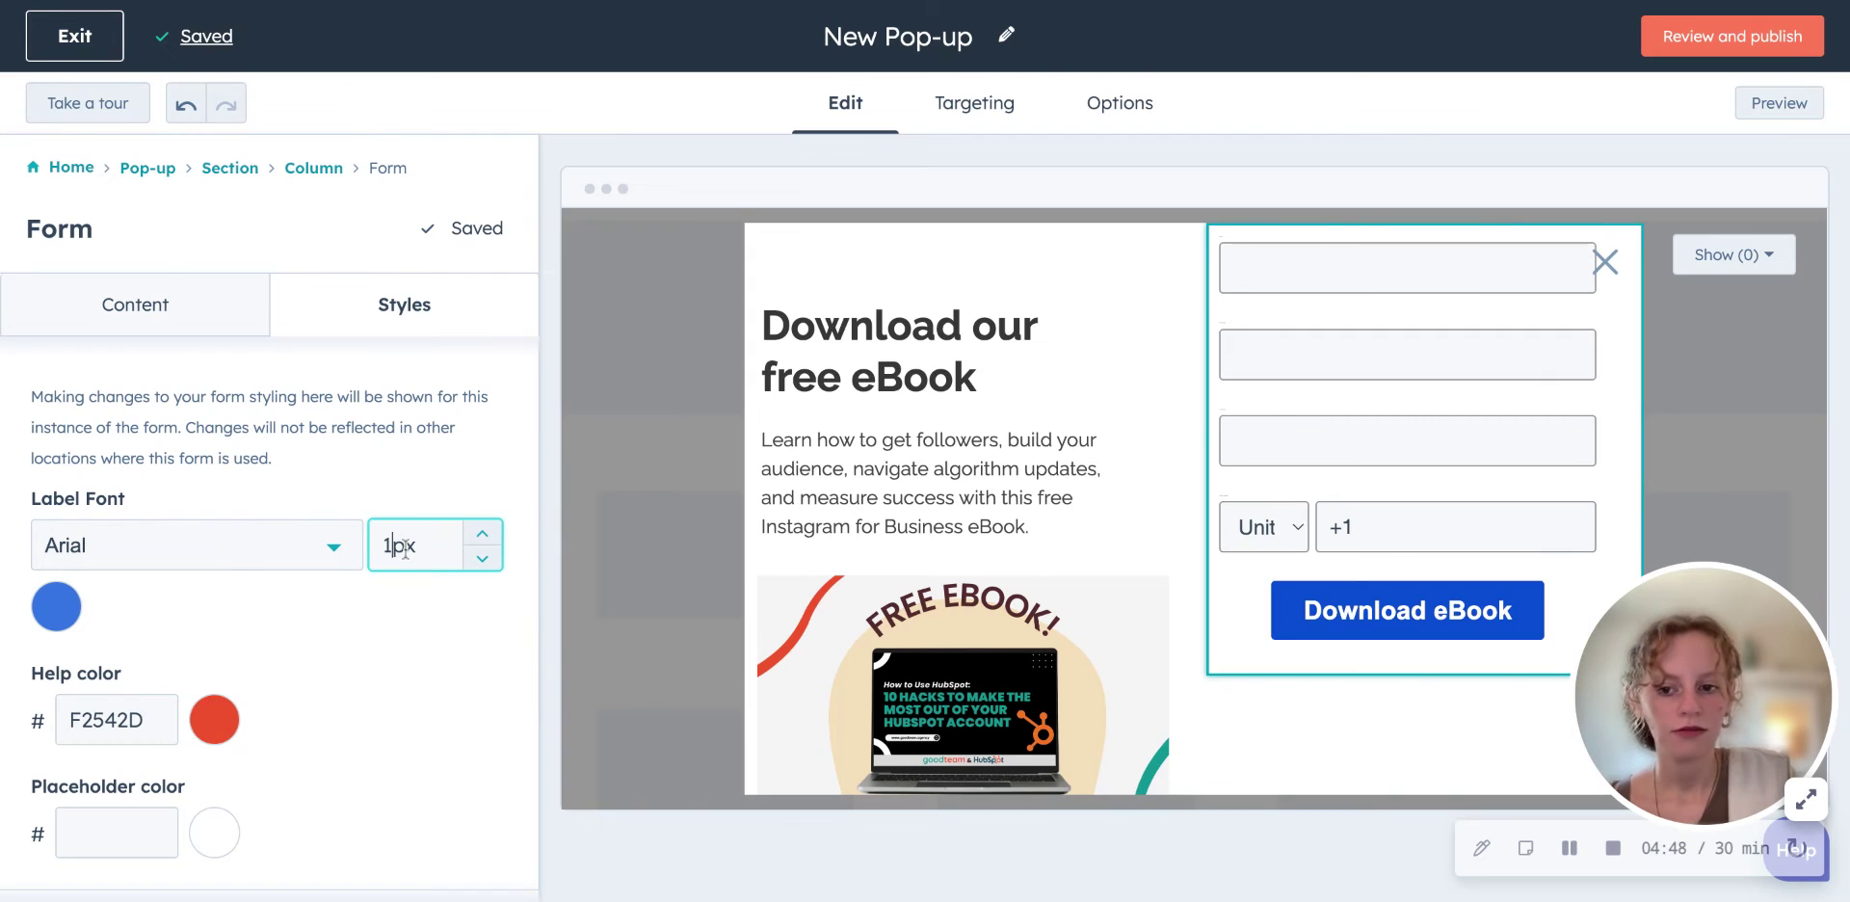
pyautogui.write('8')
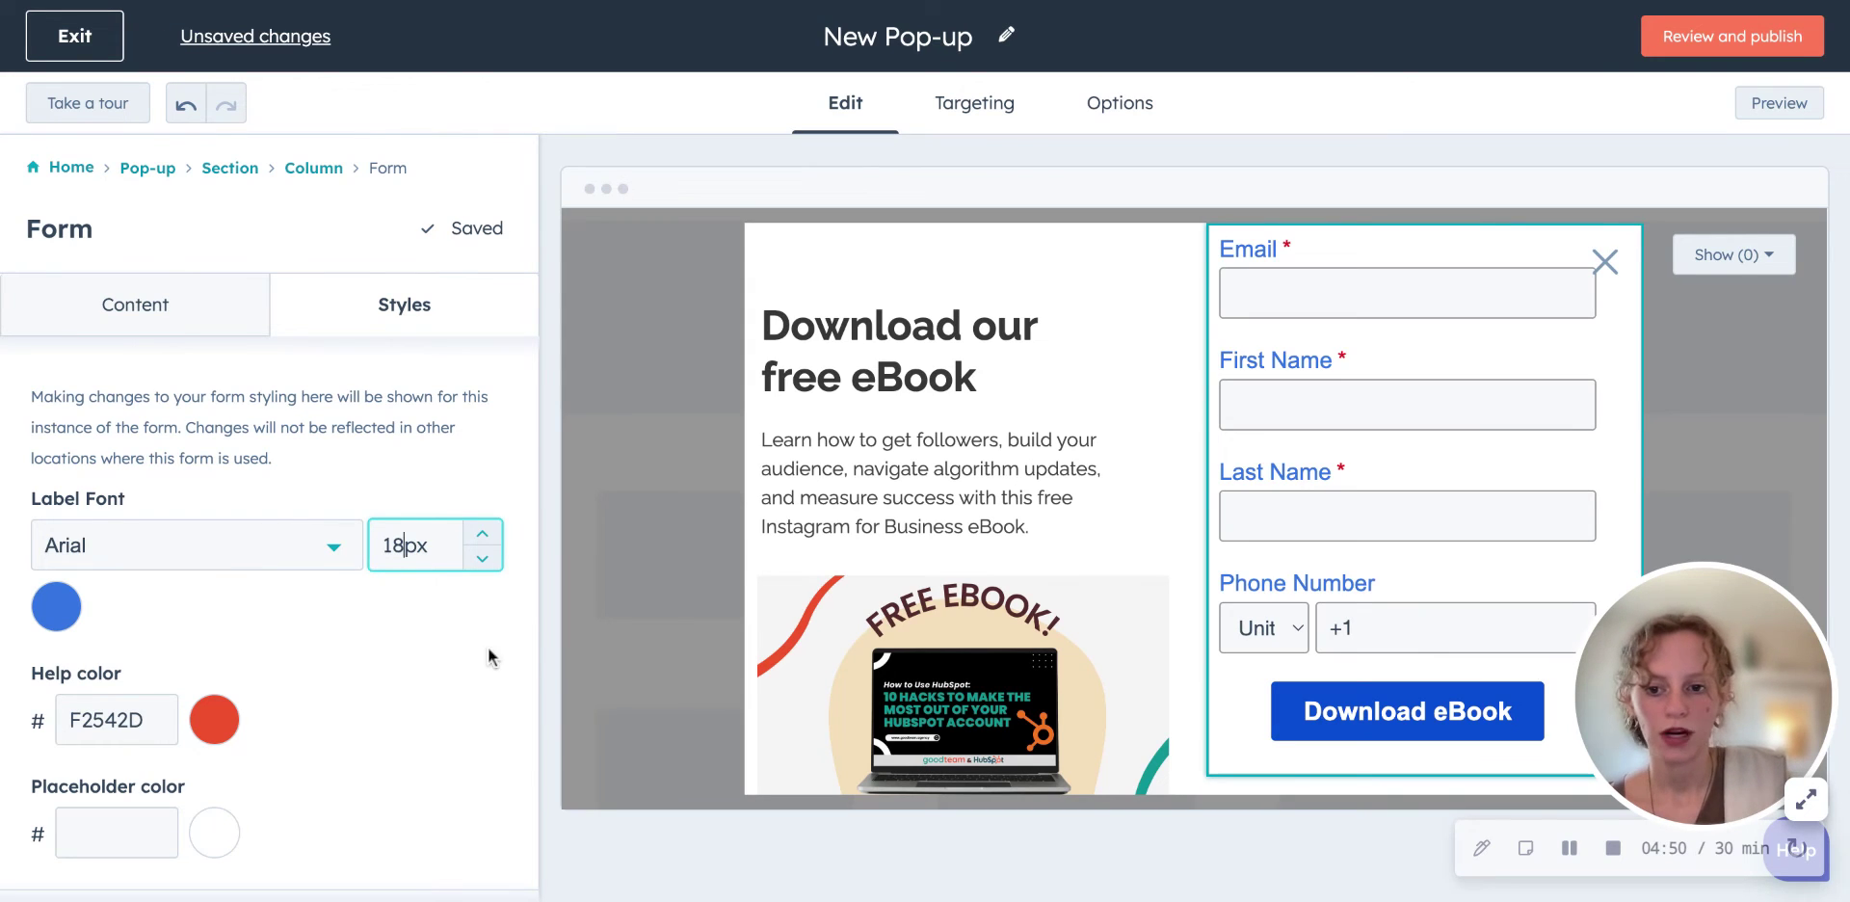
pyautogui.click(487, 648)
# Step: Try black as the form's help color, and return it to the brand red F2542D
pyautogui.scroll(-1, 488, 649)
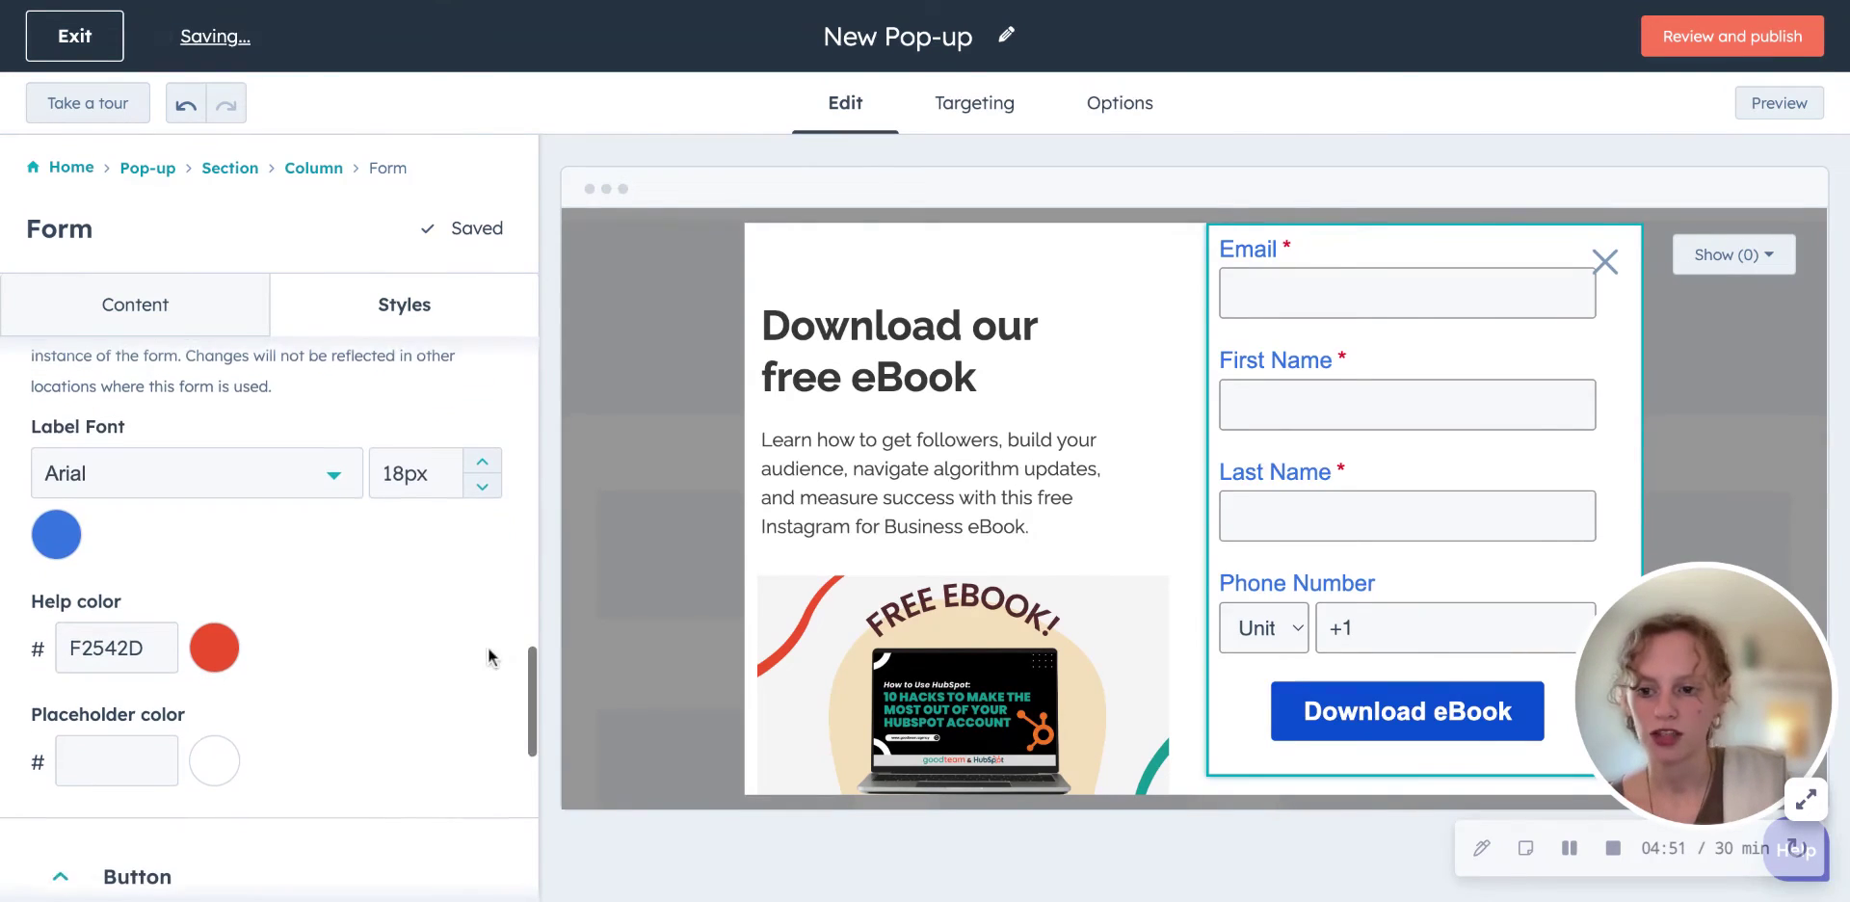
pyautogui.click(214, 643)
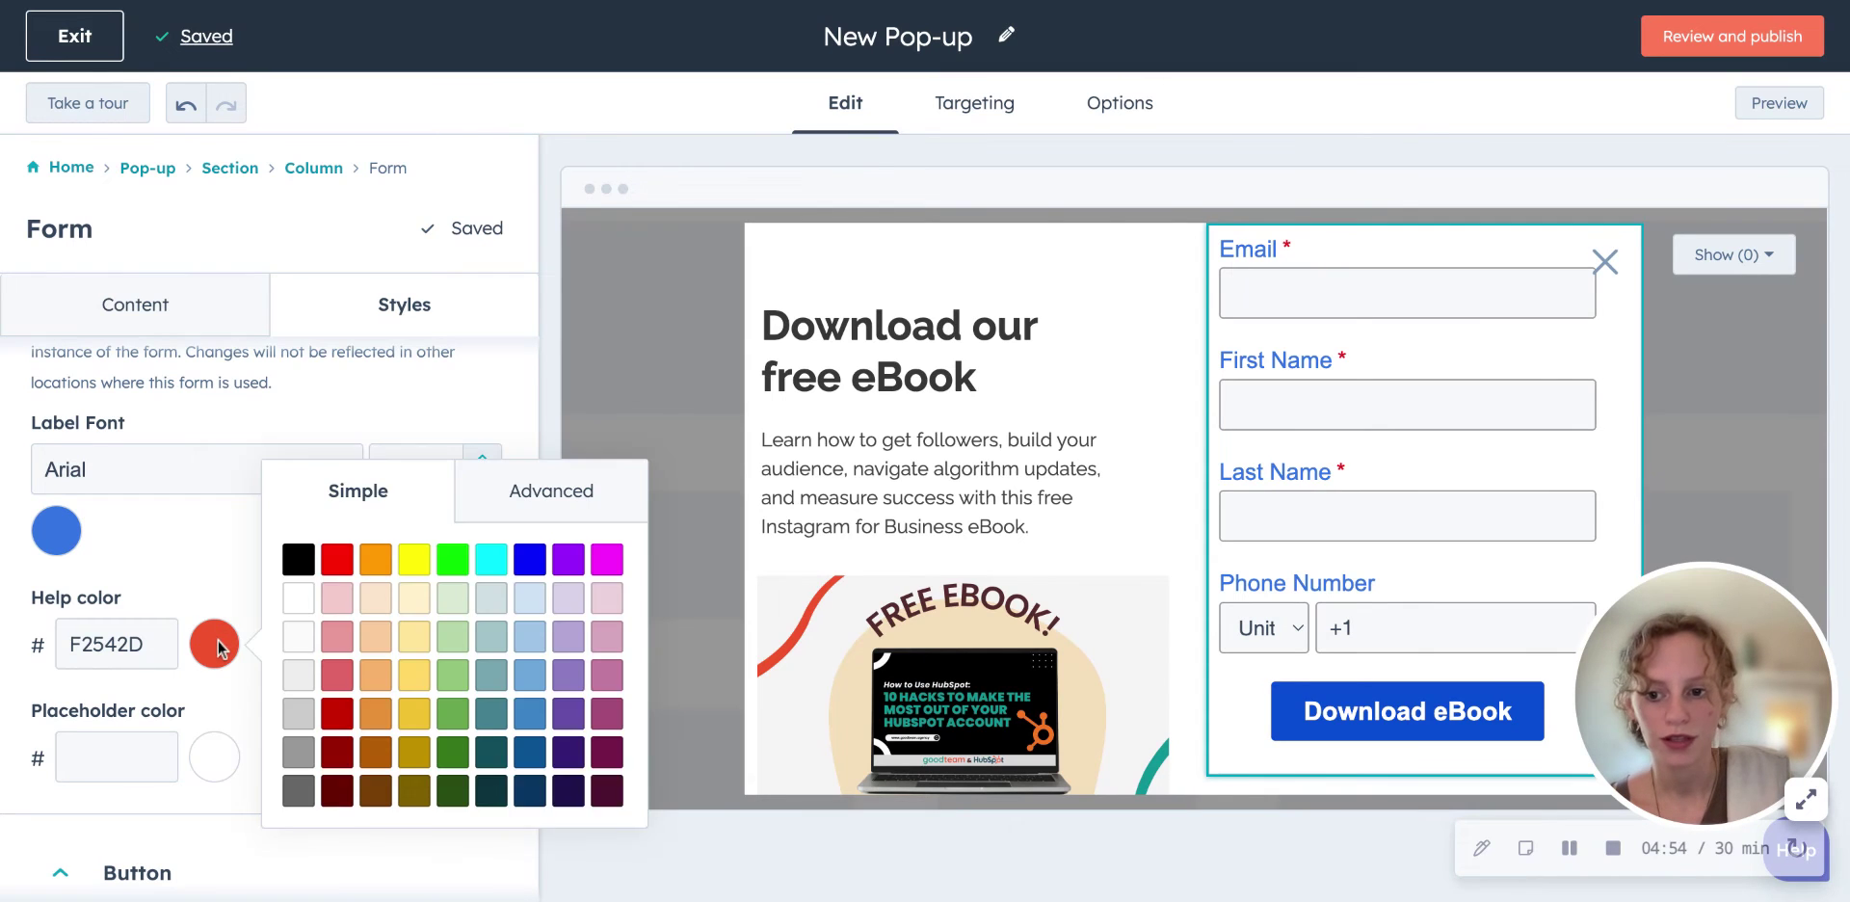
pyautogui.click(298, 522)
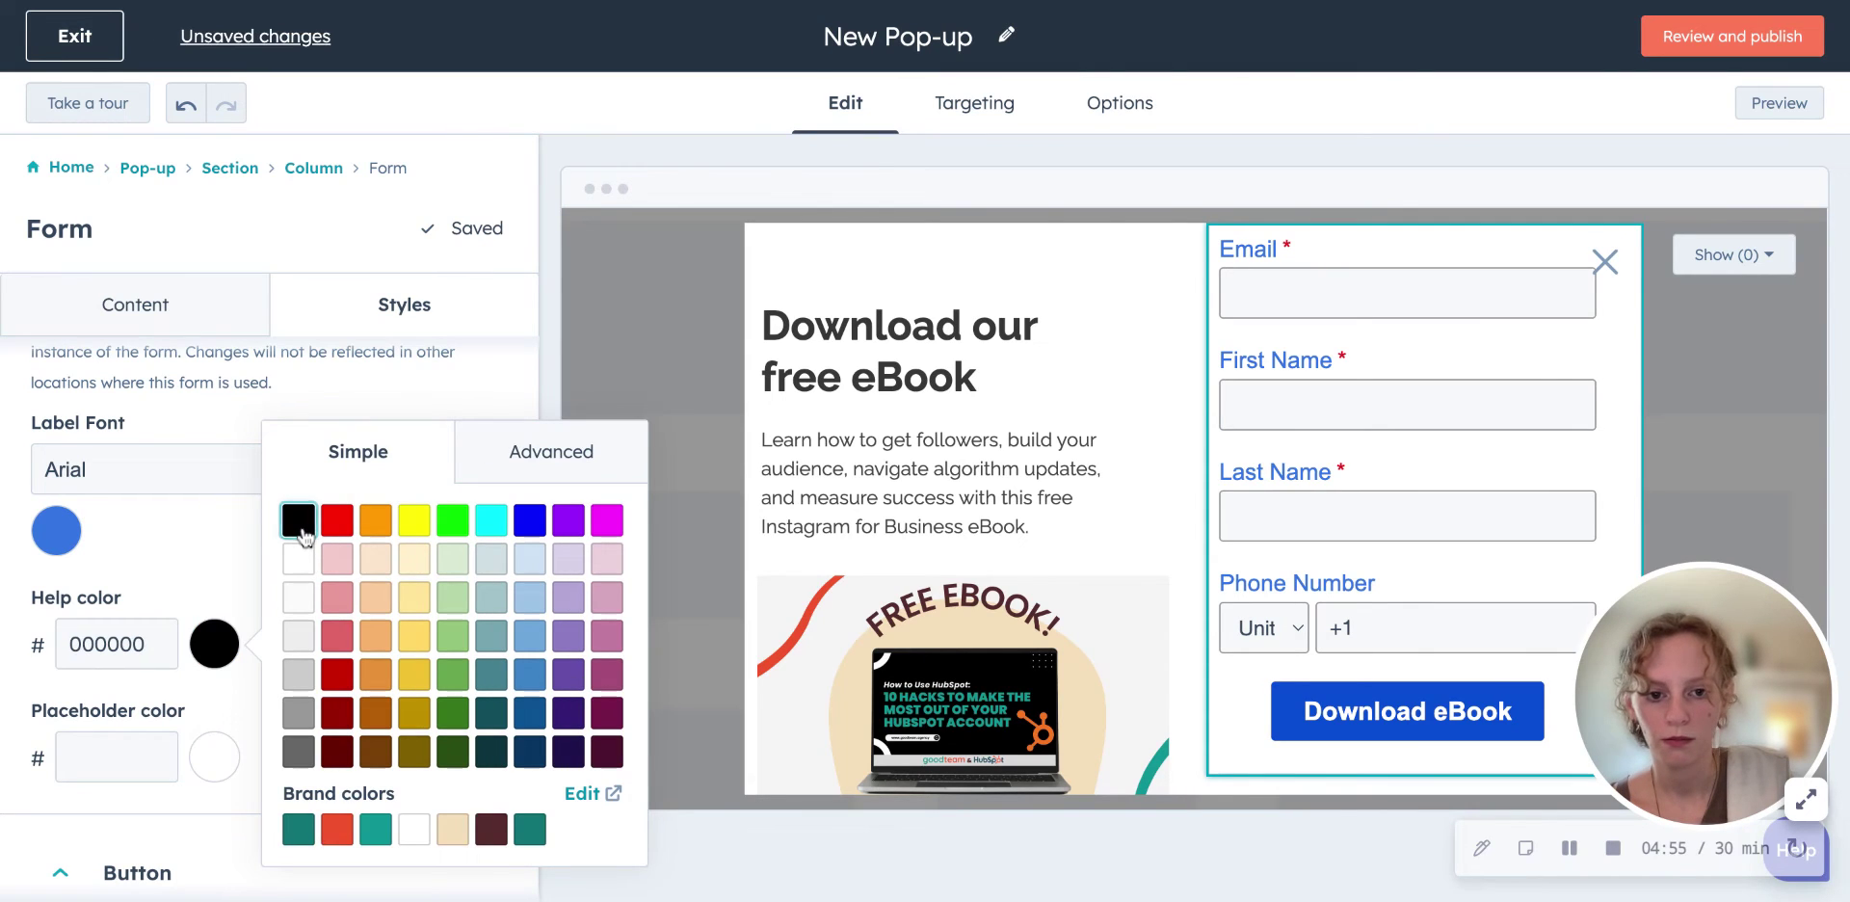
pyautogui.click(224, 517)
pyautogui.click(228, 644)
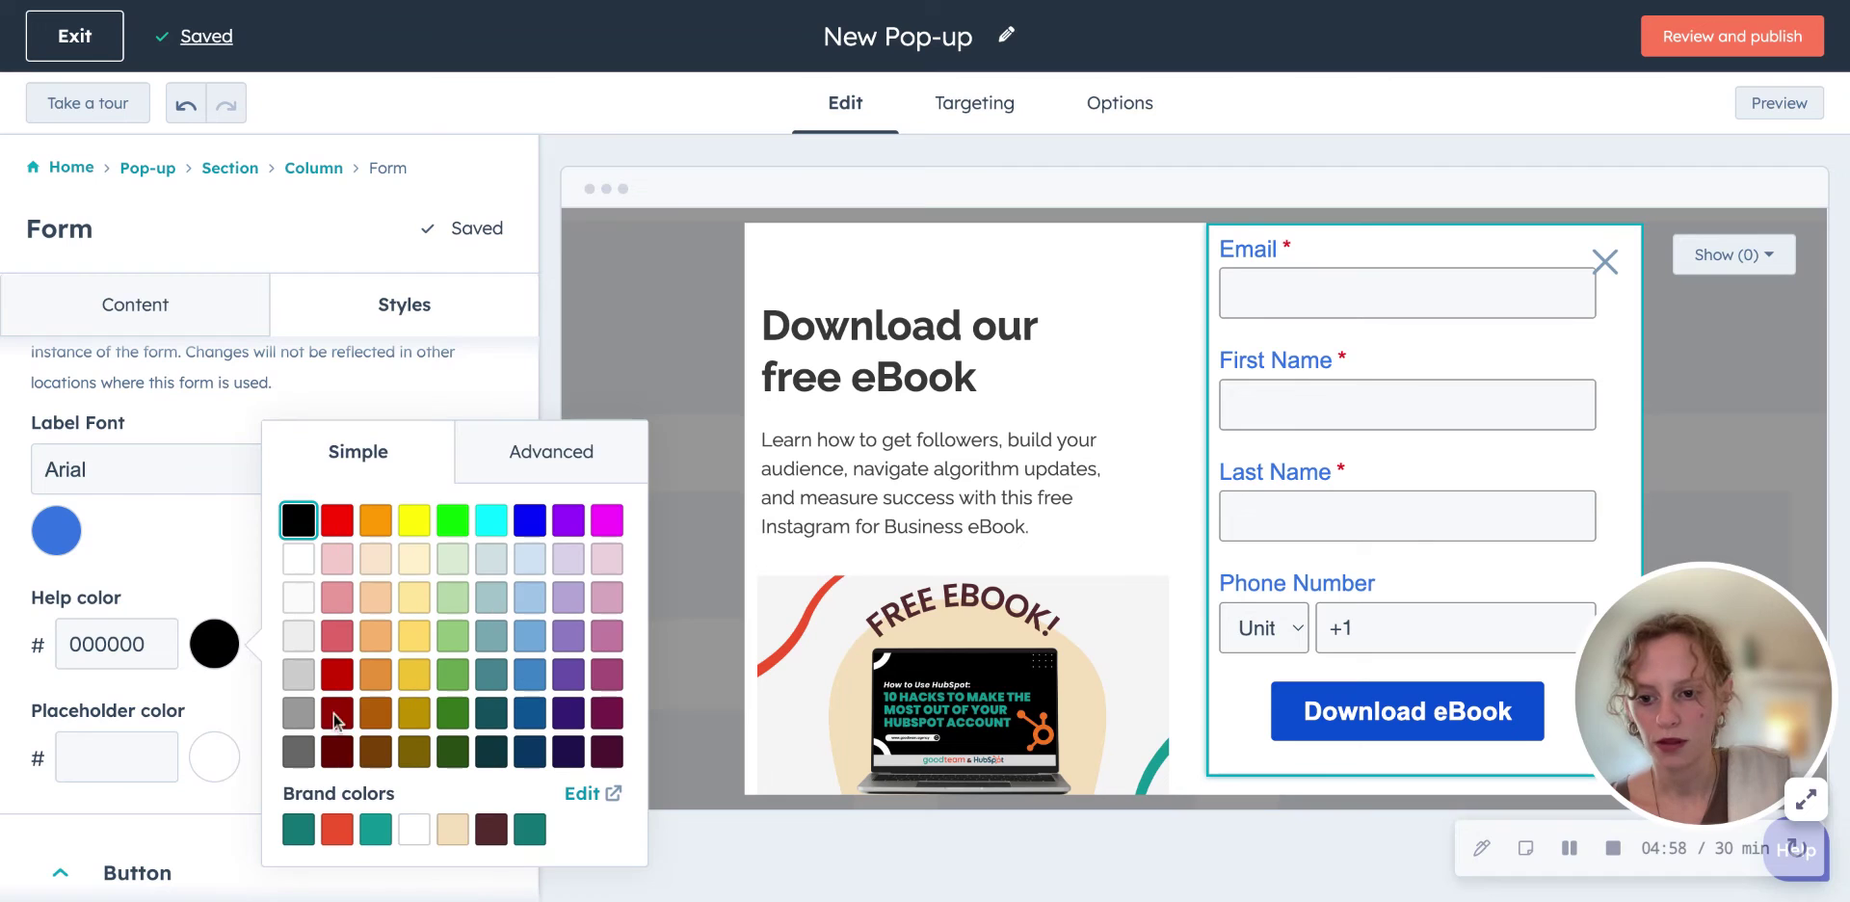
pyautogui.click(336, 827)
pyautogui.click(239, 580)
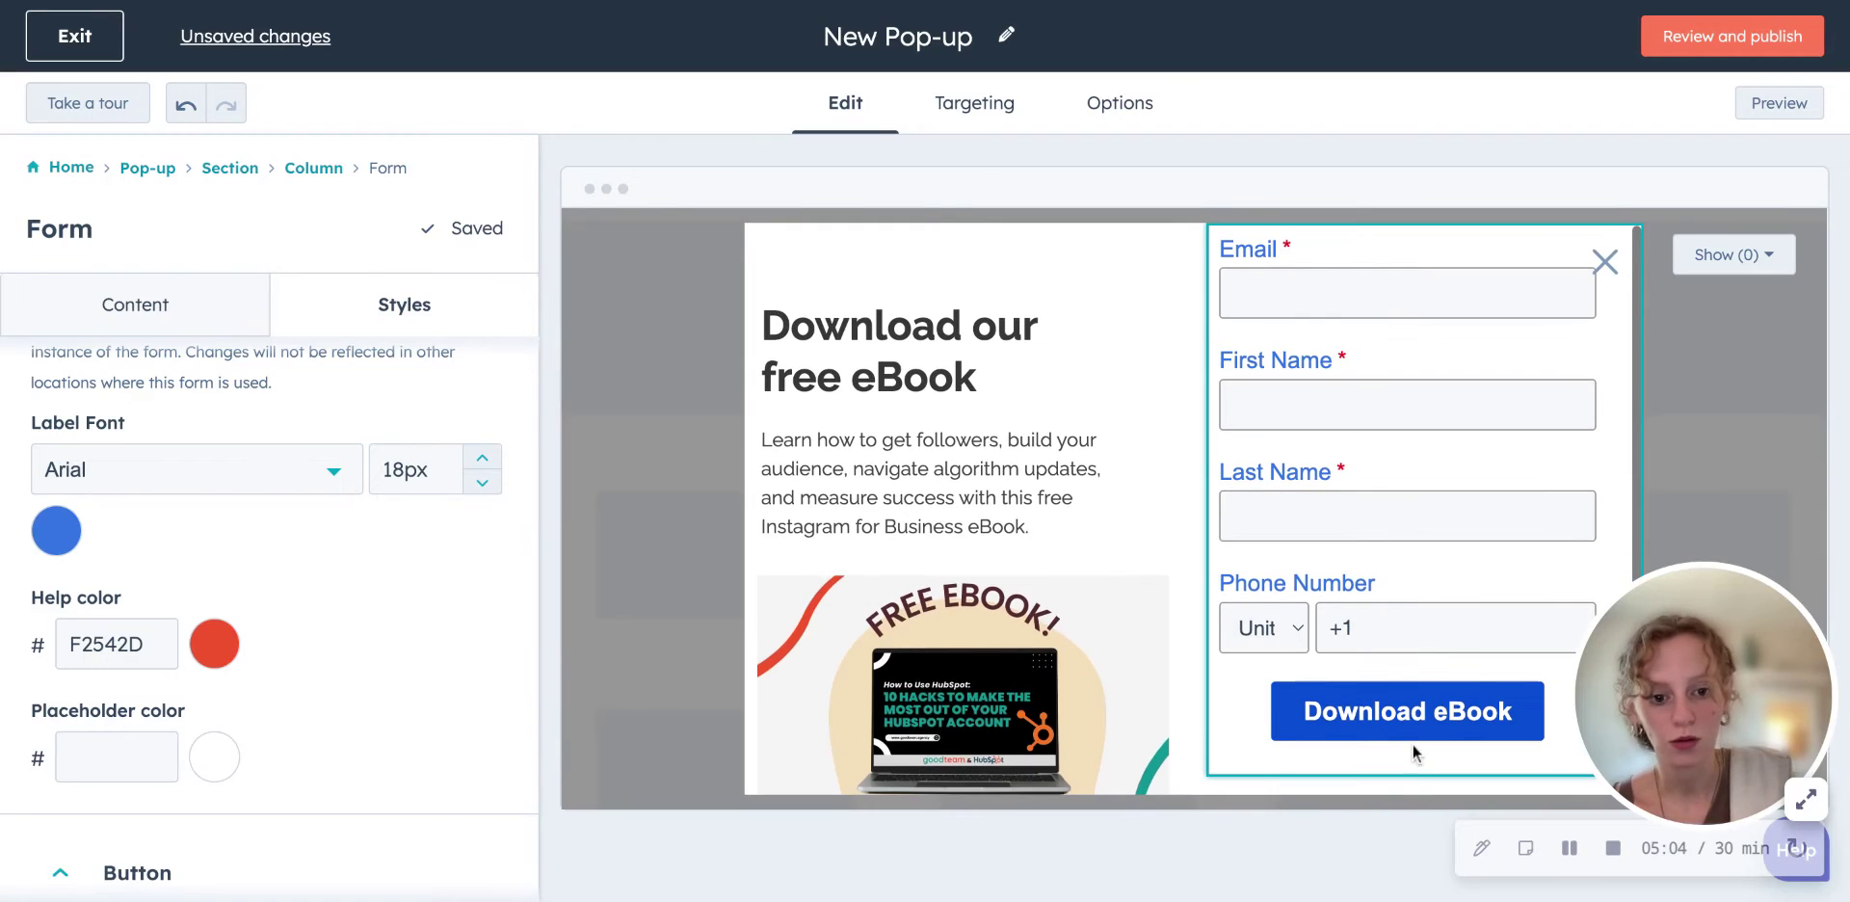
# Step: Set the Download eBook button's color to the brand red F2542D
pyautogui.scroll(-5, 356, 671)
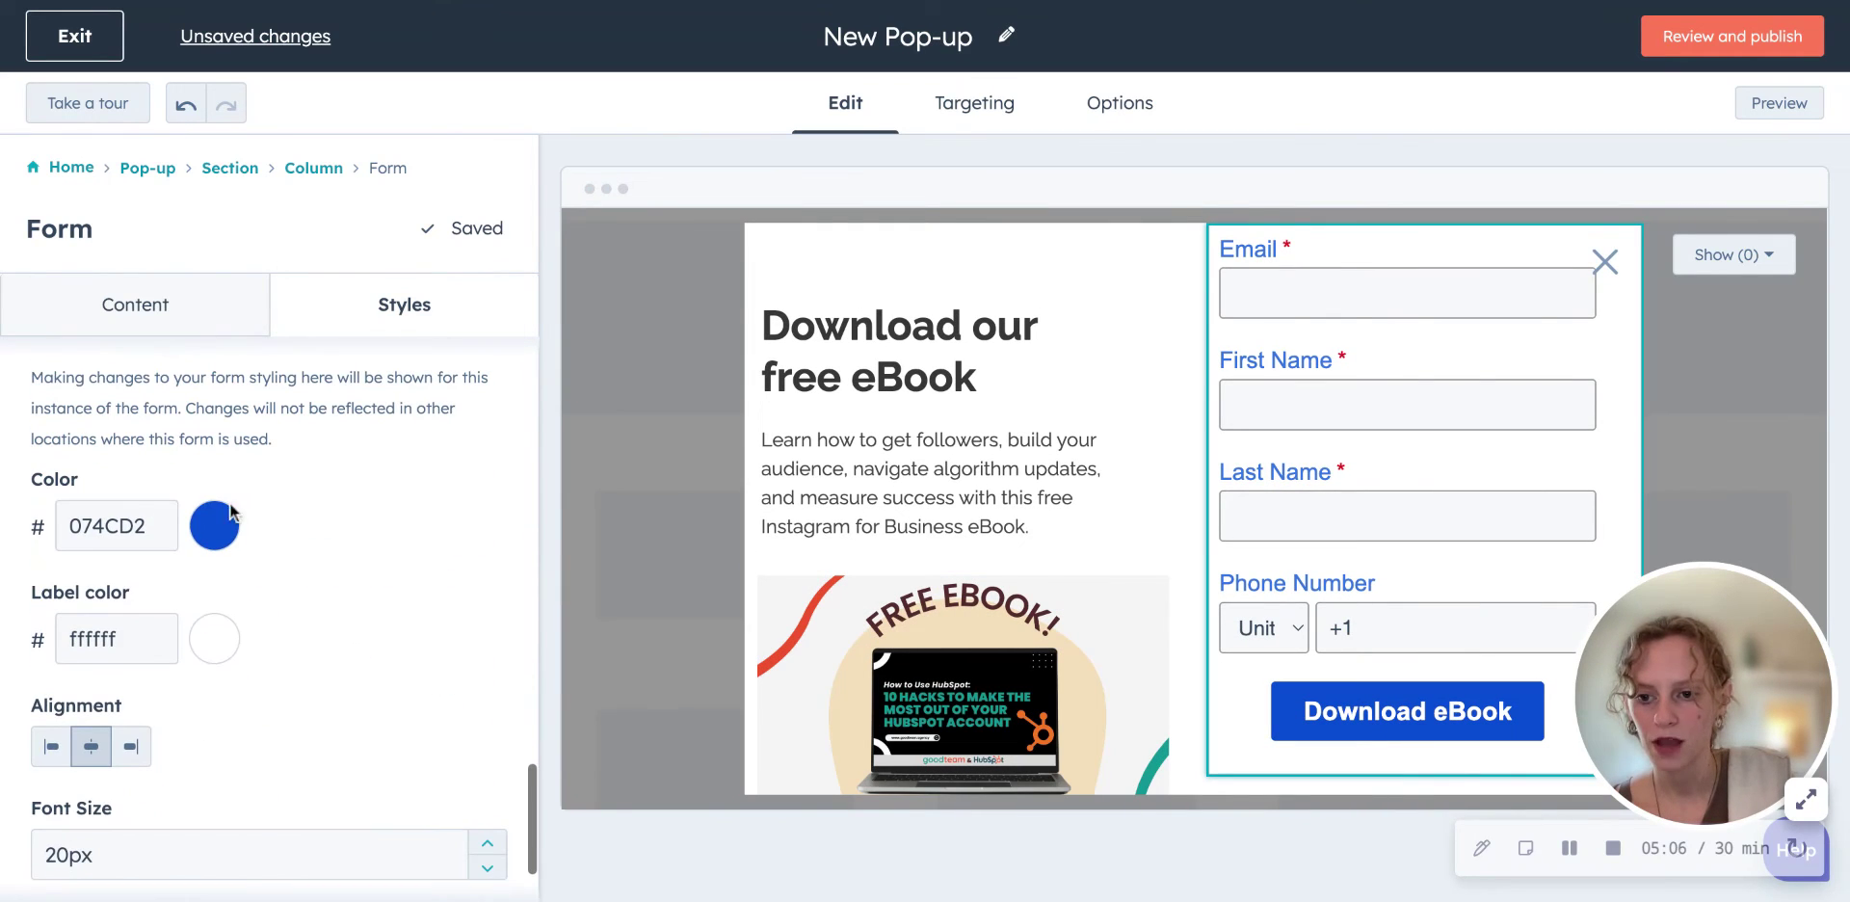
pyautogui.click(236, 532)
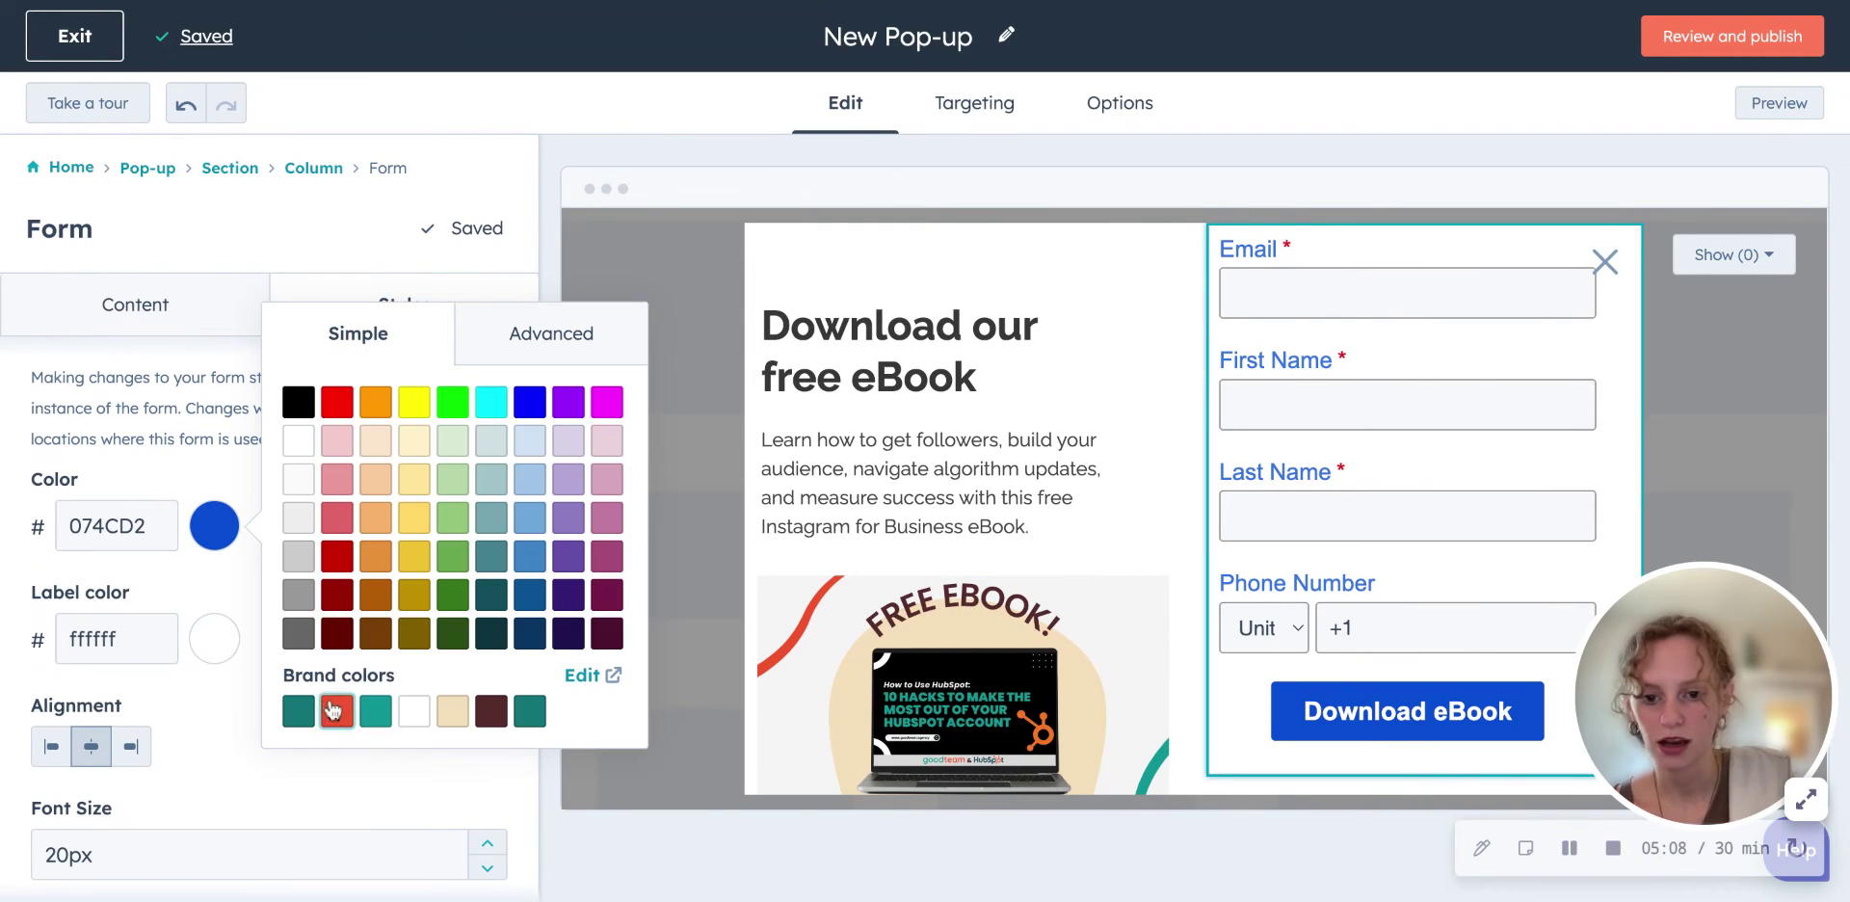
pyautogui.click(337, 713)
pyautogui.click(322, 781)
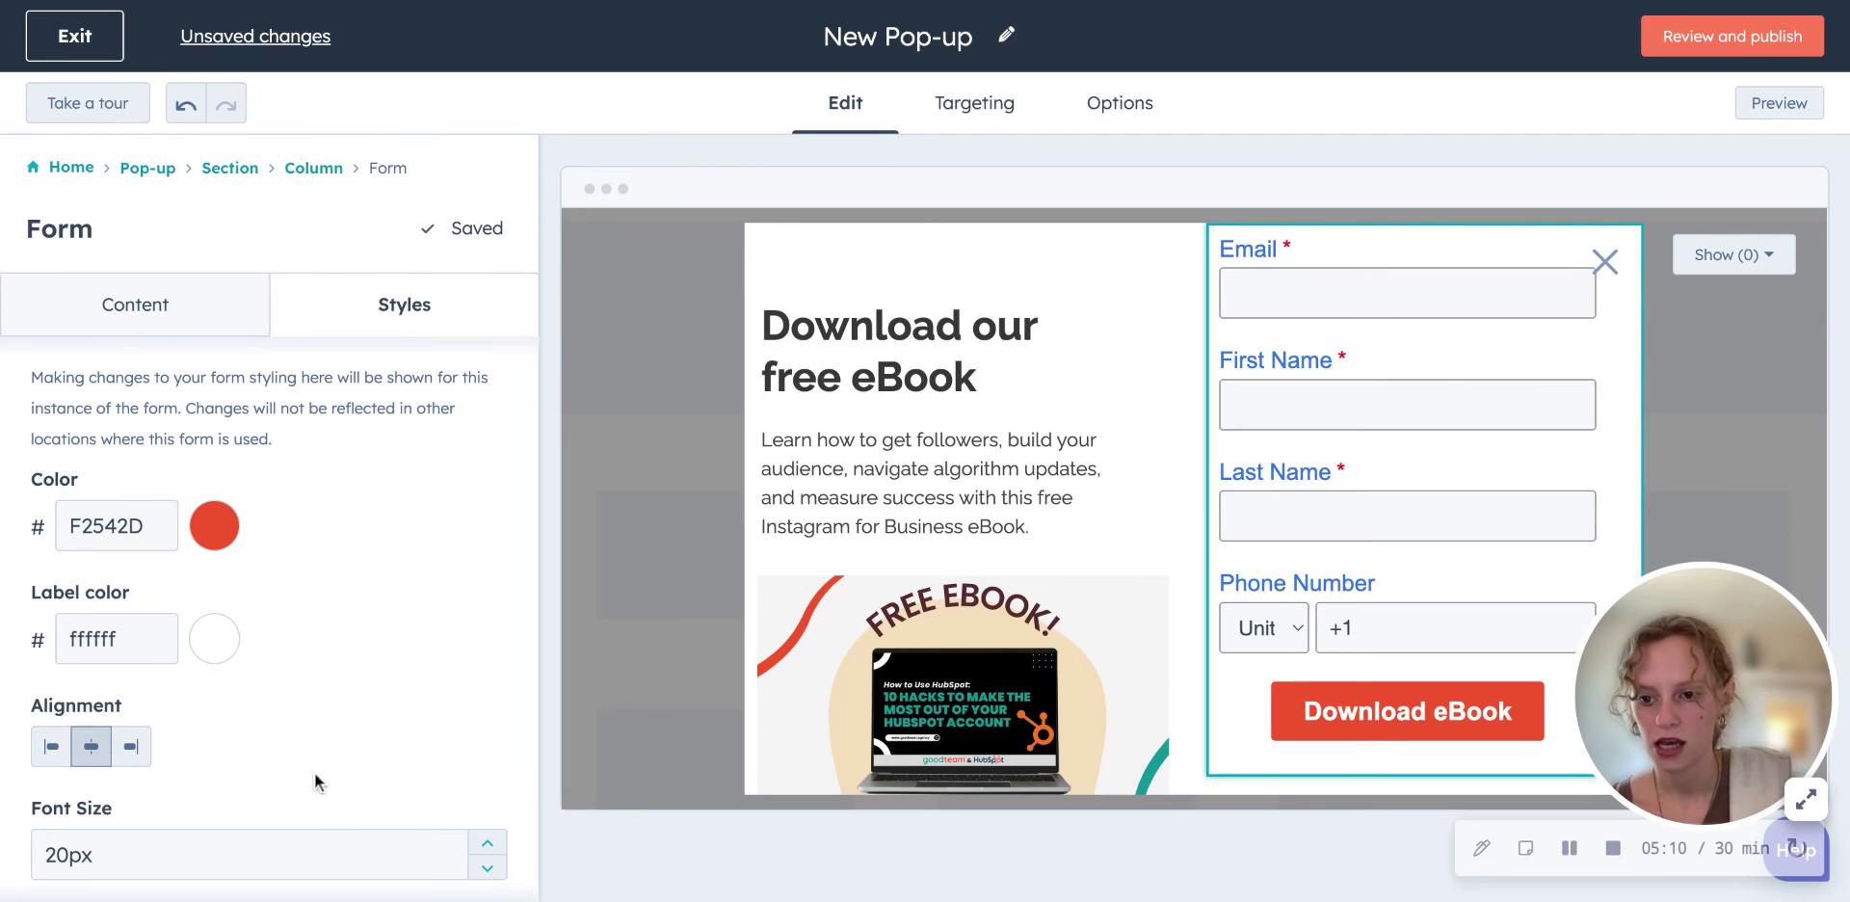
# Step: Try left and right alignment for the Download eBook button, and return it to center alignment
pyautogui.scroll(-2, 366, 642)
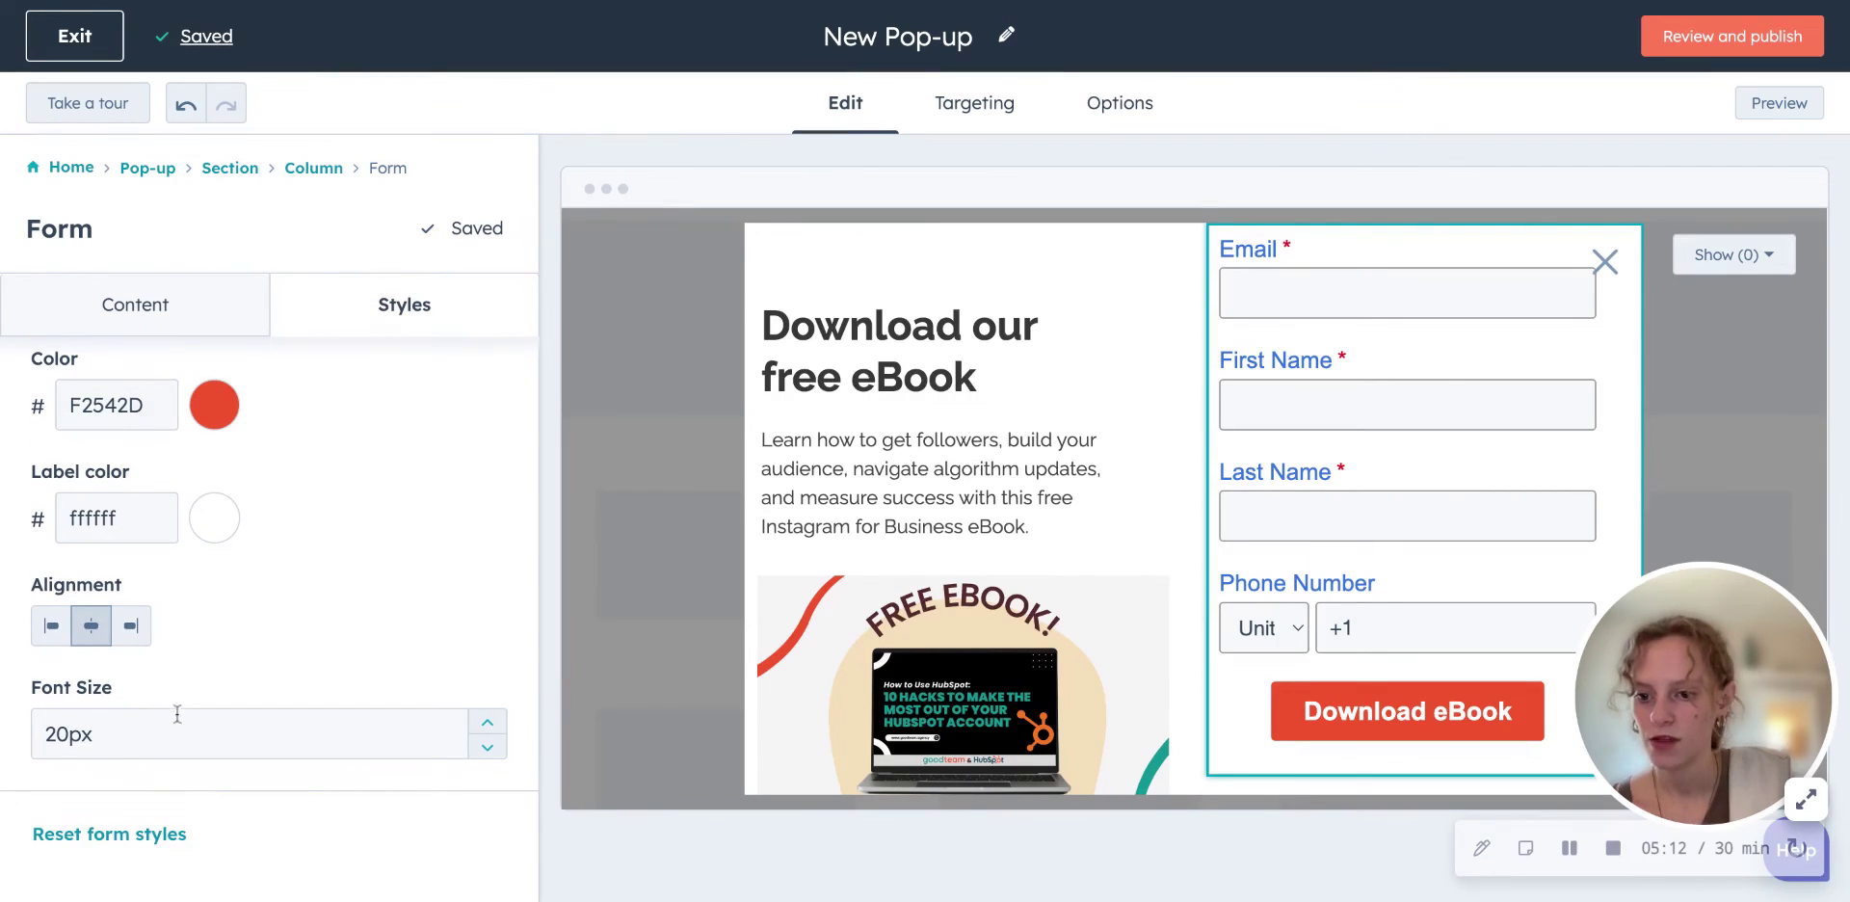
pyautogui.click(136, 727)
pyautogui.click(412, 561)
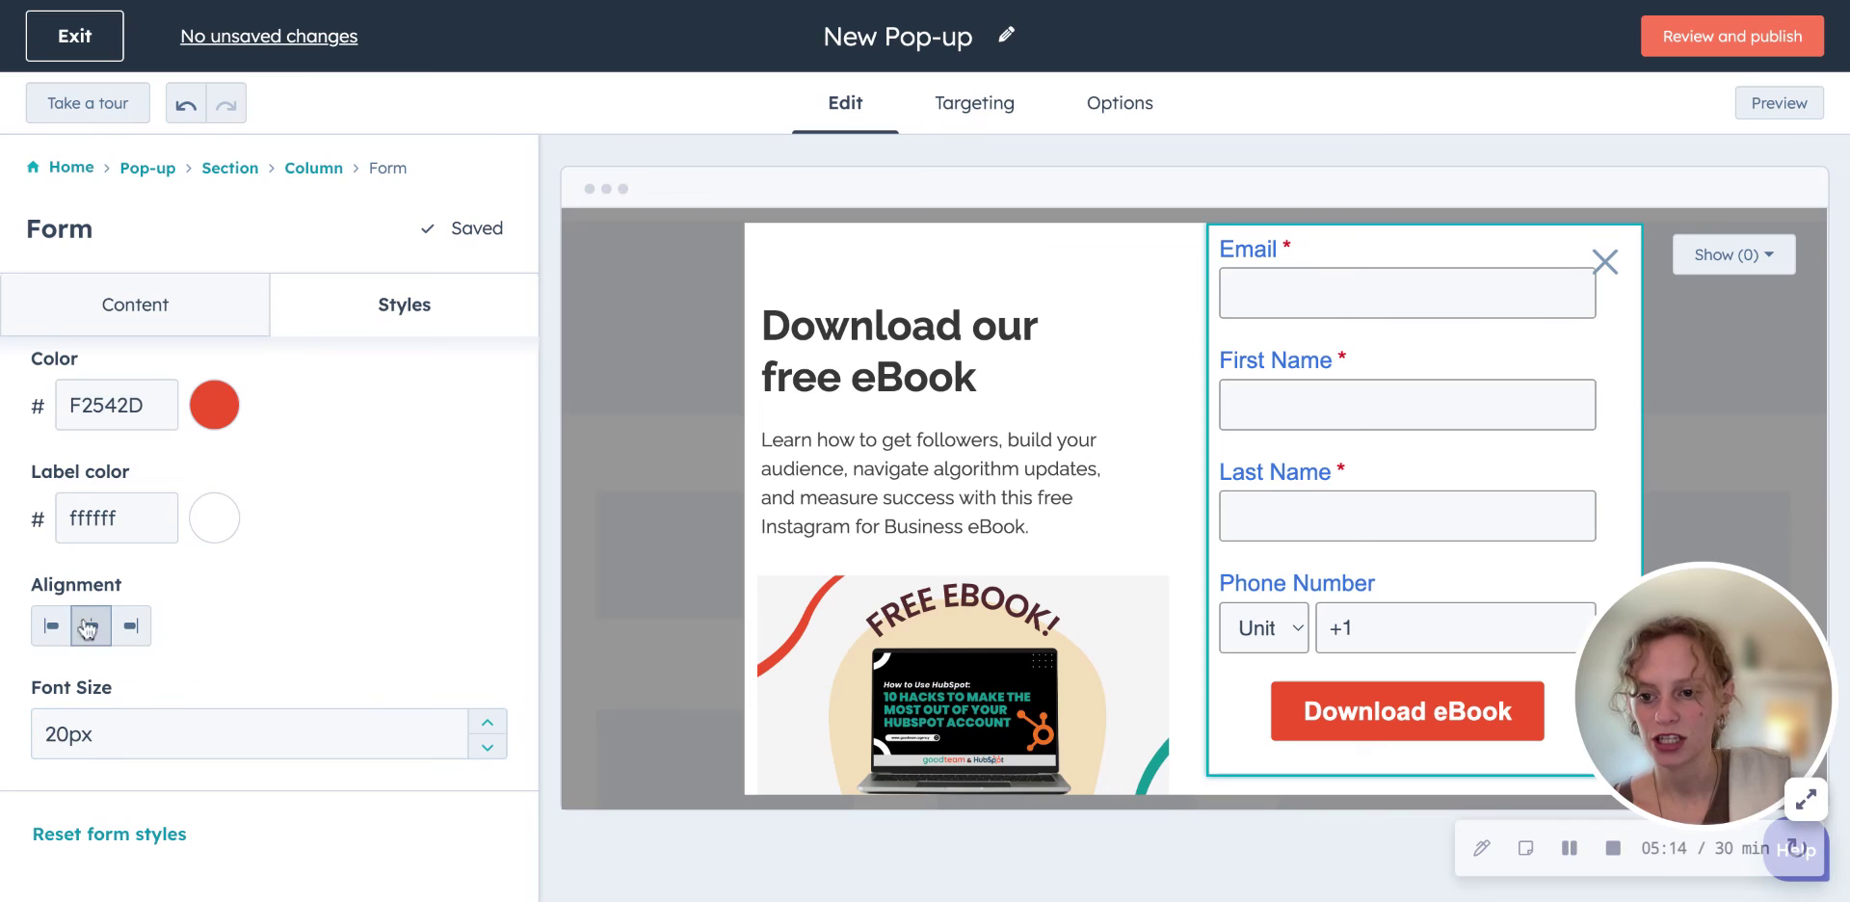
pyautogui.click(51, 627)
pyautogui.click(130, 626)
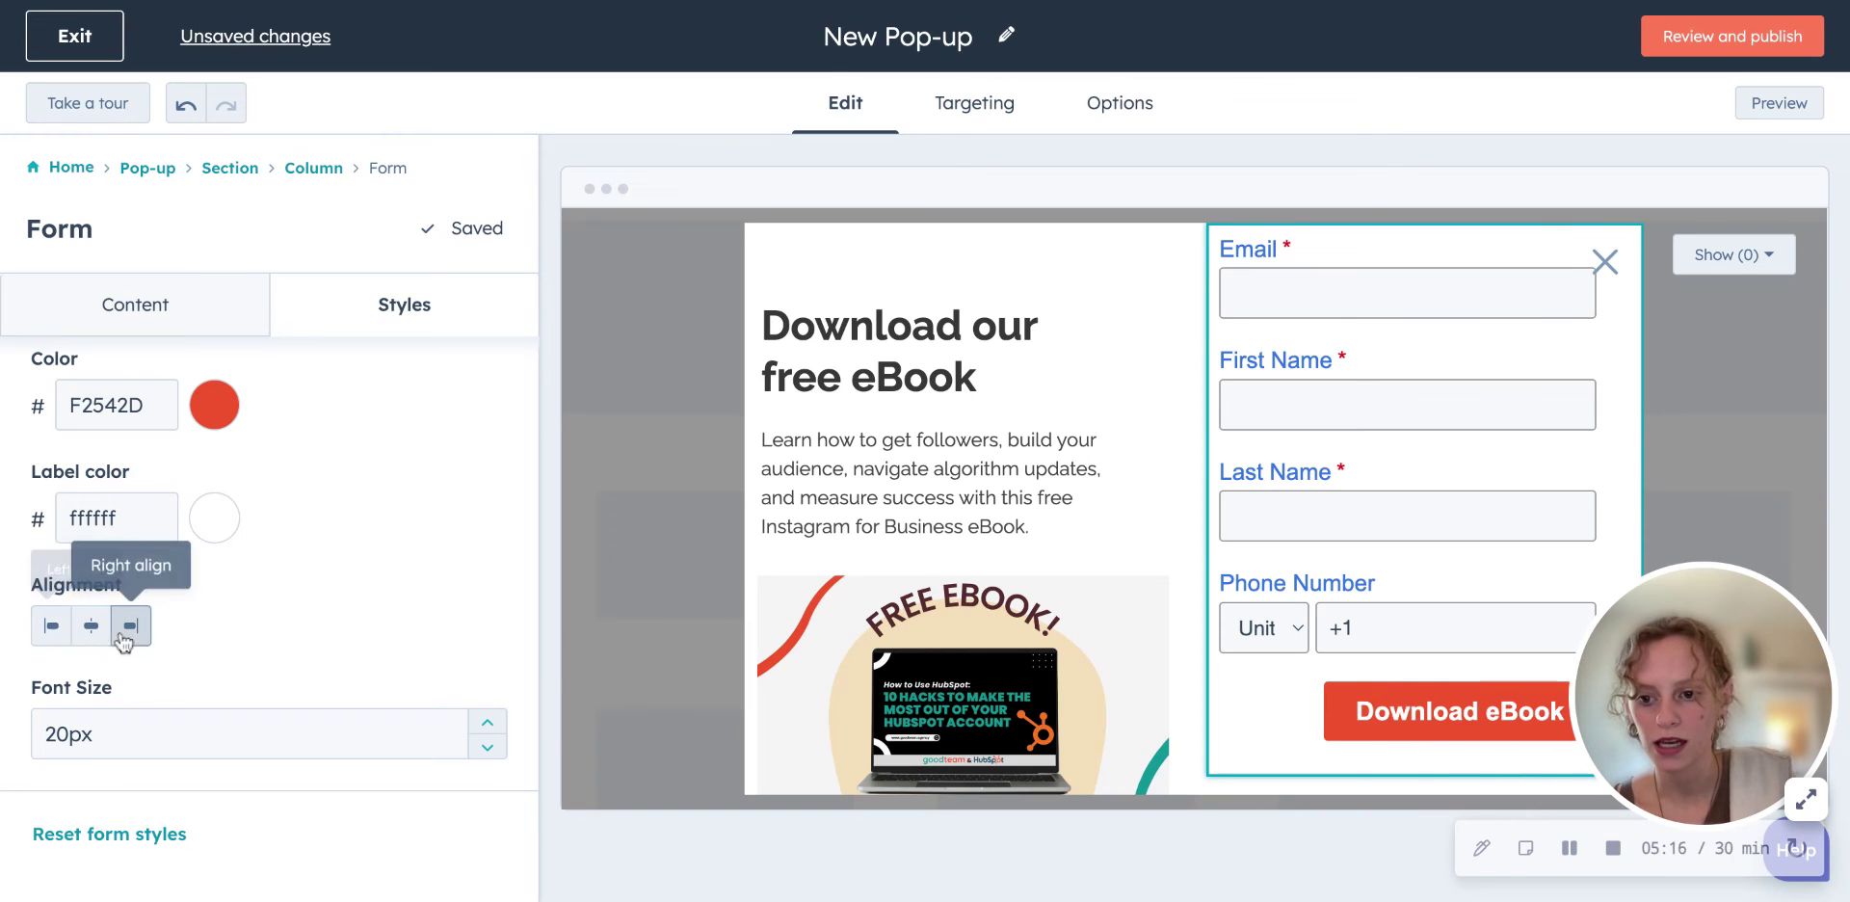
pyautogui.click(91, 626)
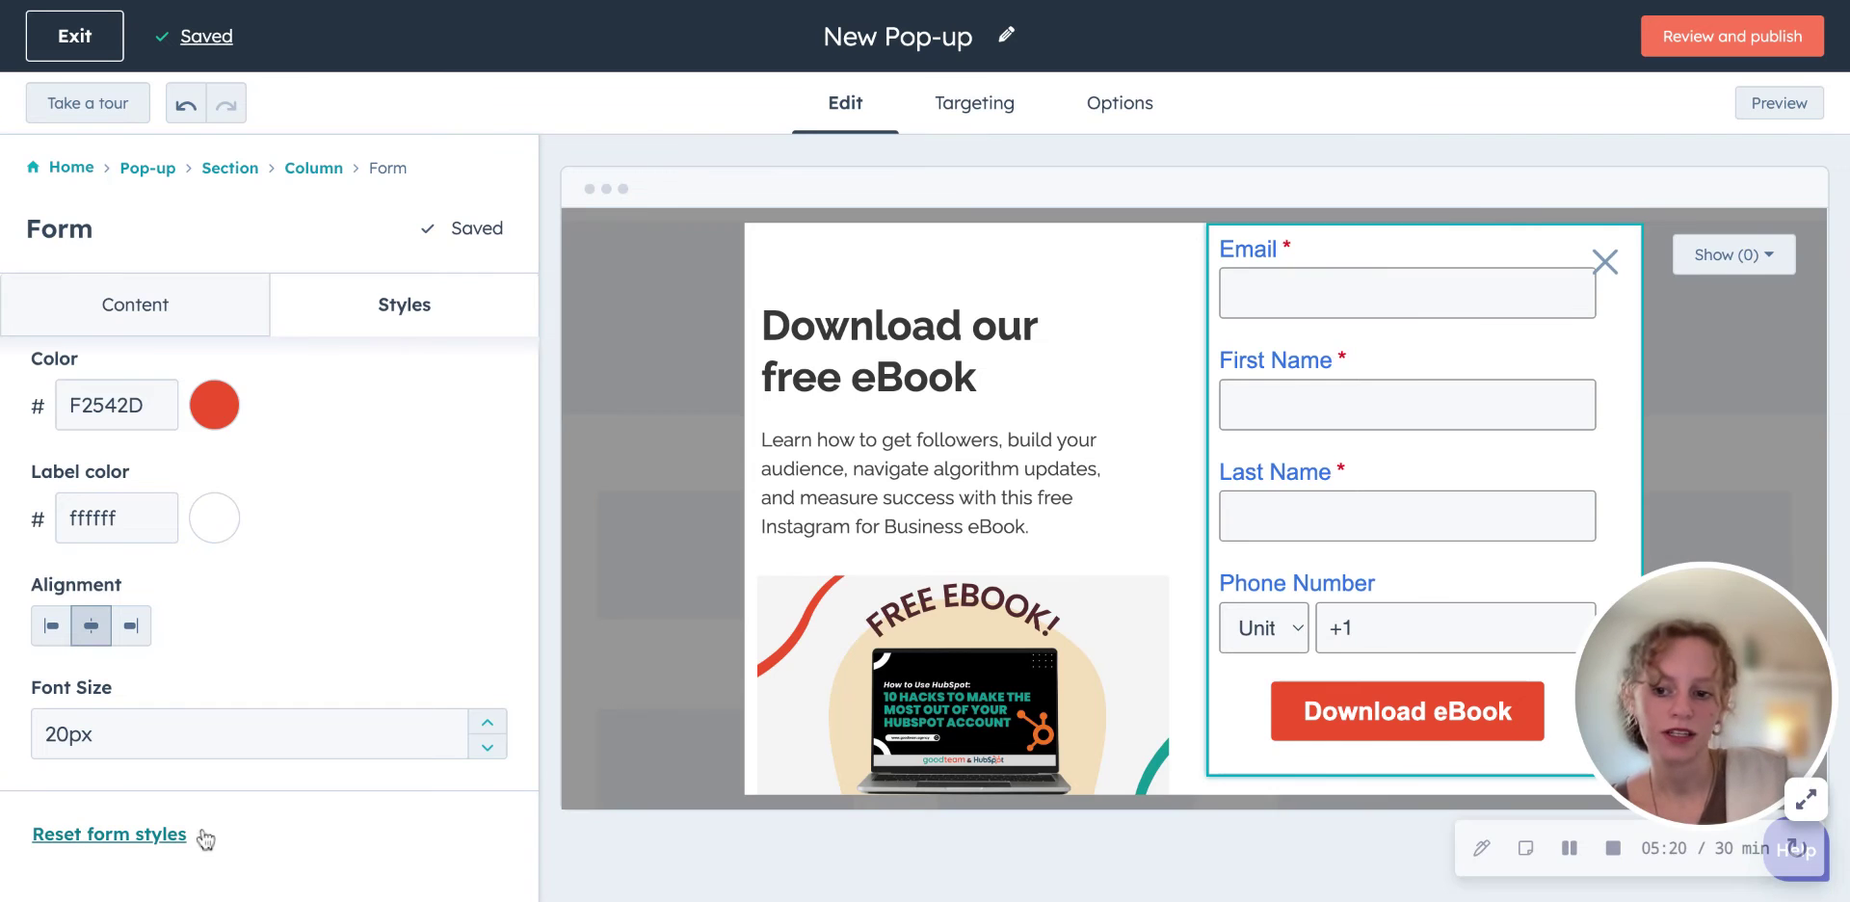
# Step: Set the form's label font color to black
pyautogui.scroll(10, 403, 578)
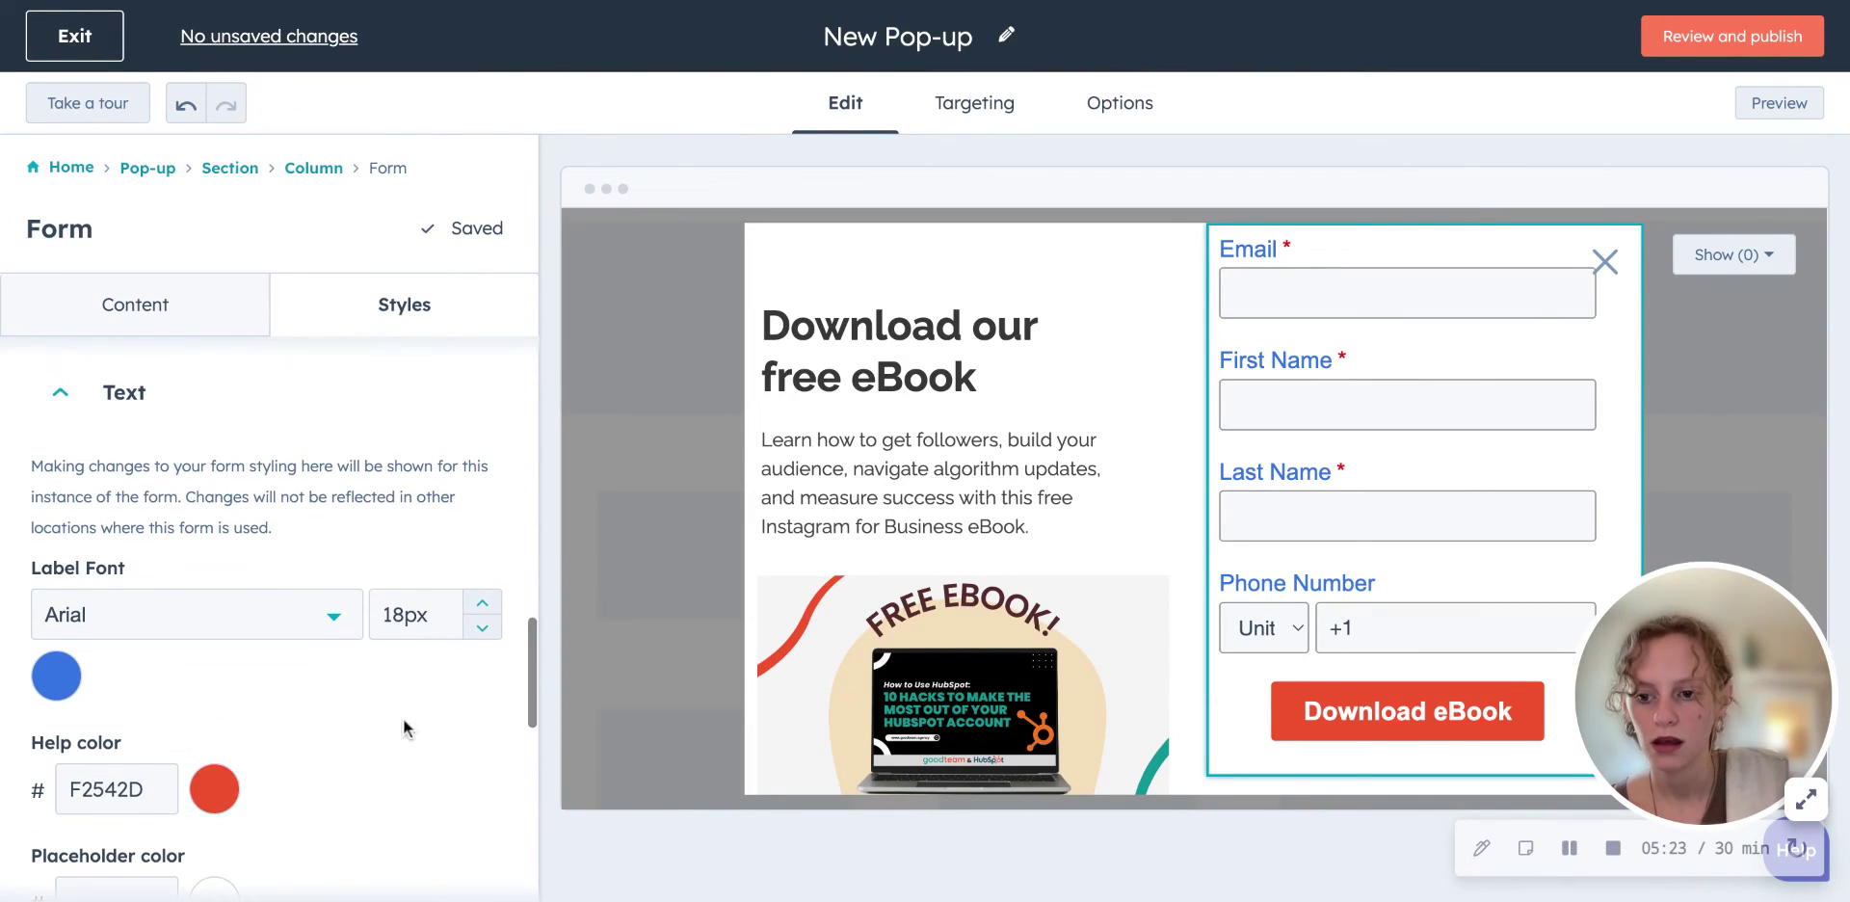
pyautogui.click(61, 678)
pyautogui.click(140, 553)
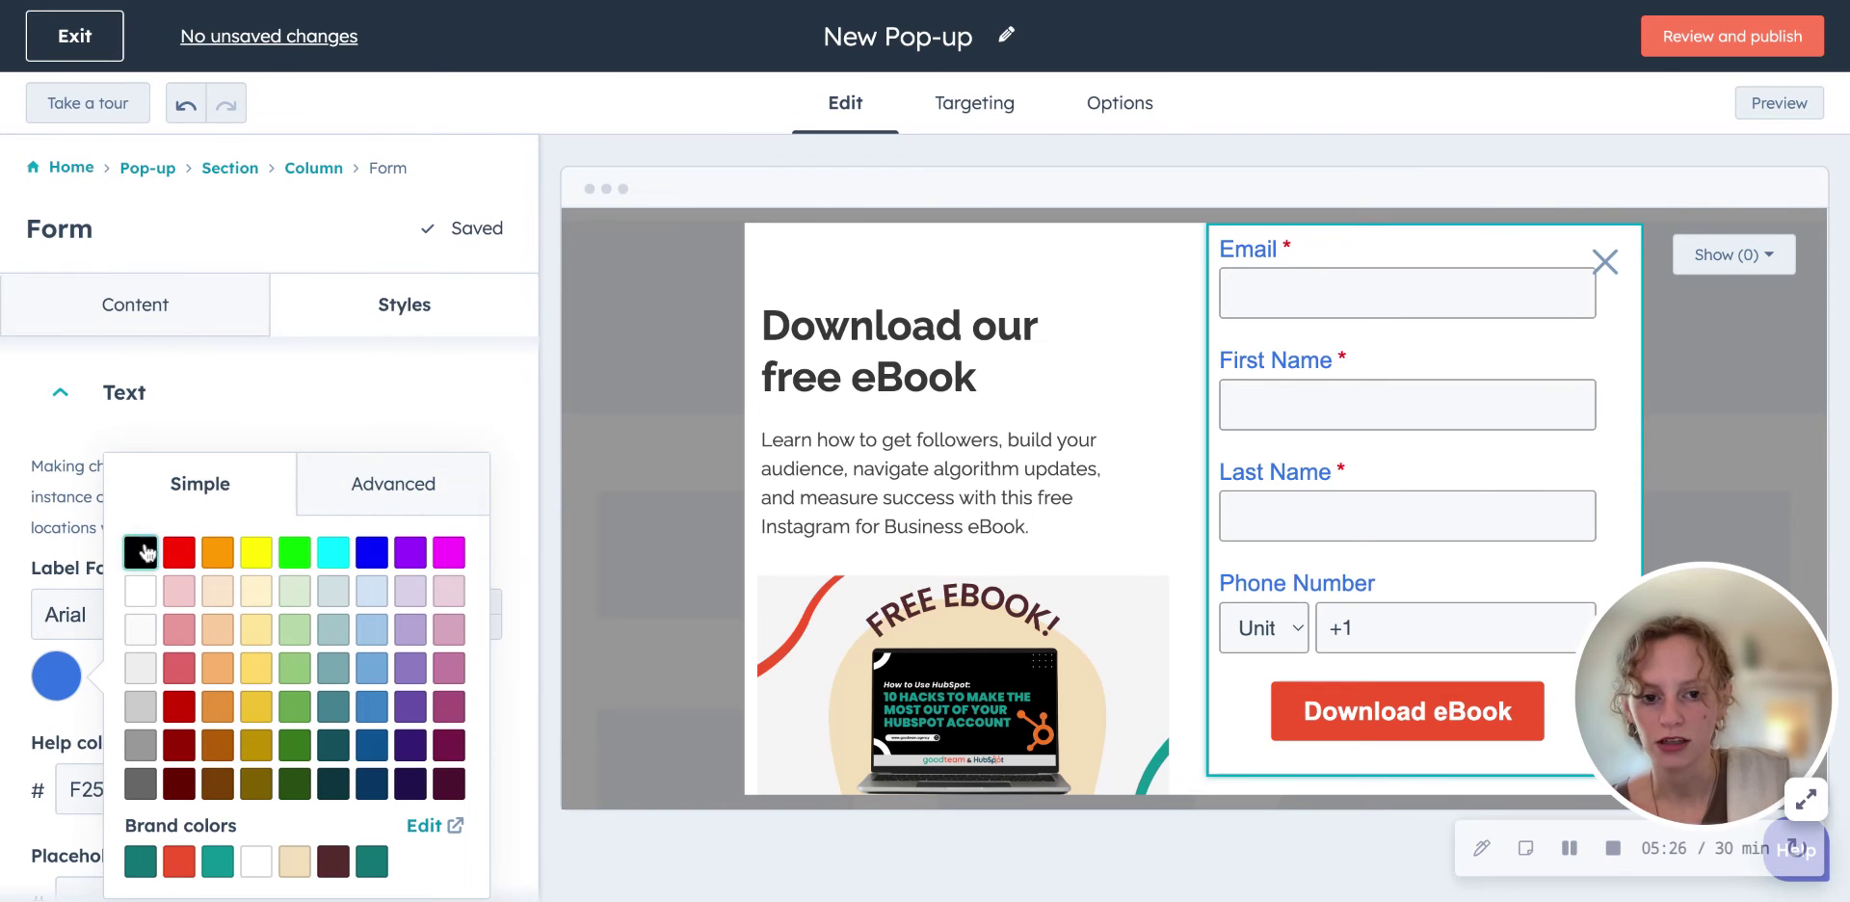
# Step: Review the form's remaining style sections, covering button, input style and layout
pyautogui.click(482, 412)
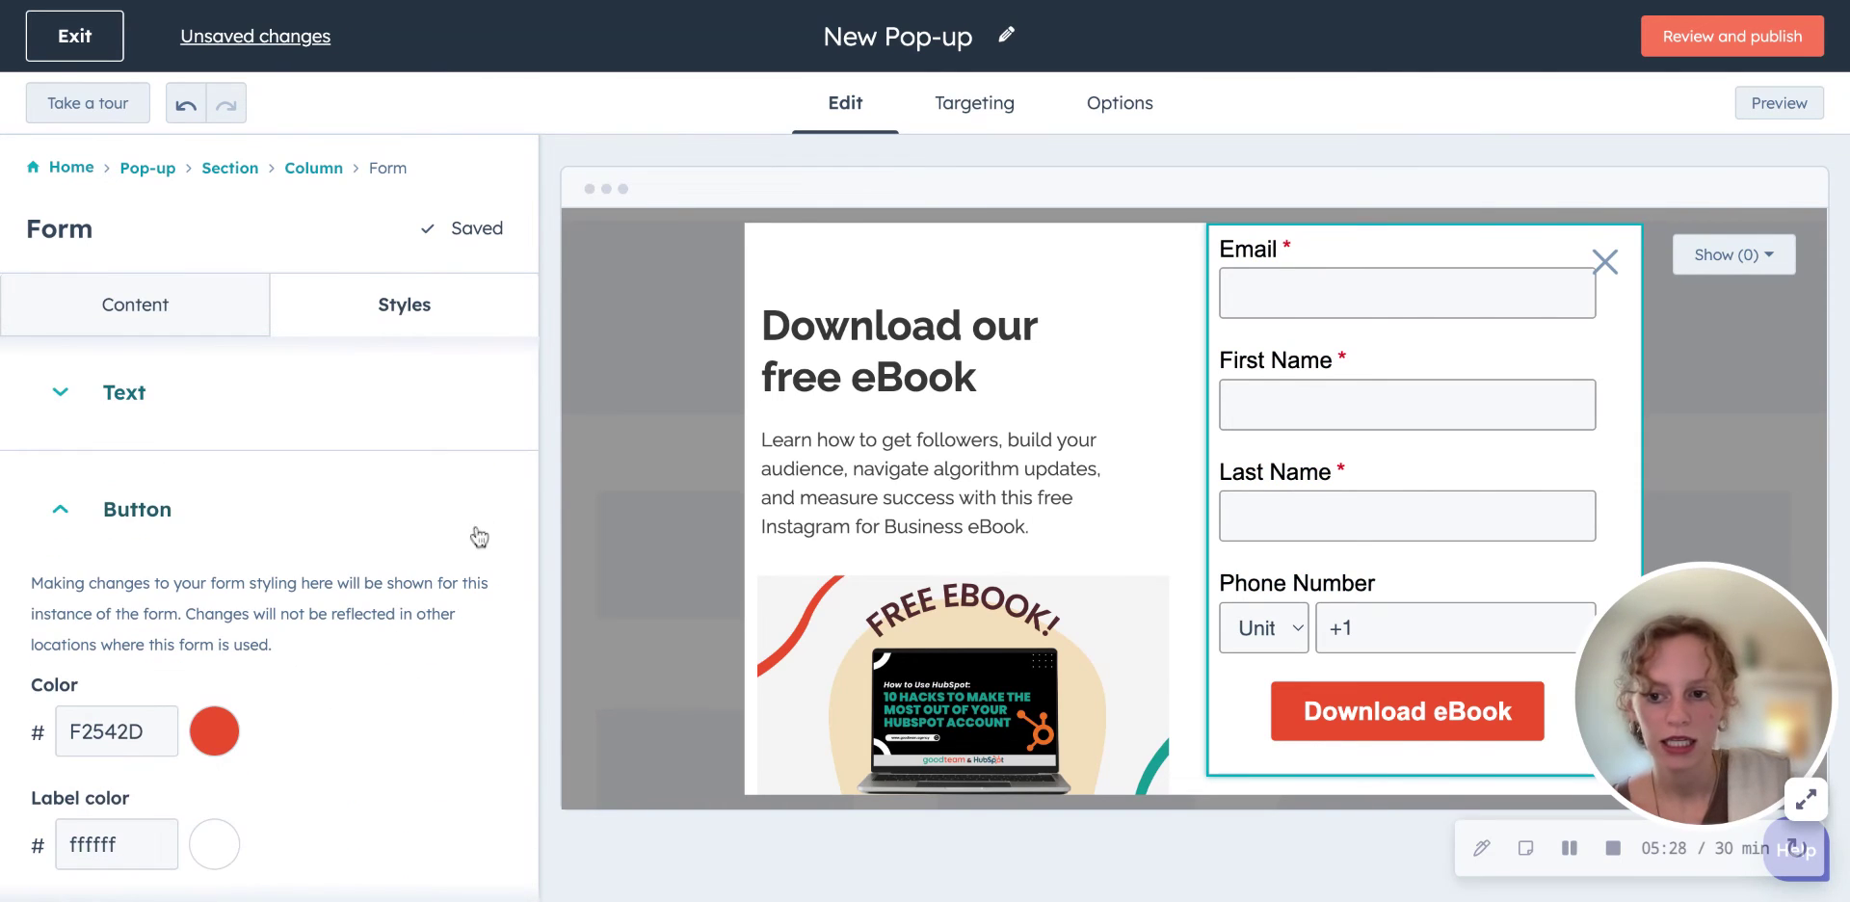
pyautogui.scroll(-5, 289, 414)
pyautogui.scroll(1, 292, 415)
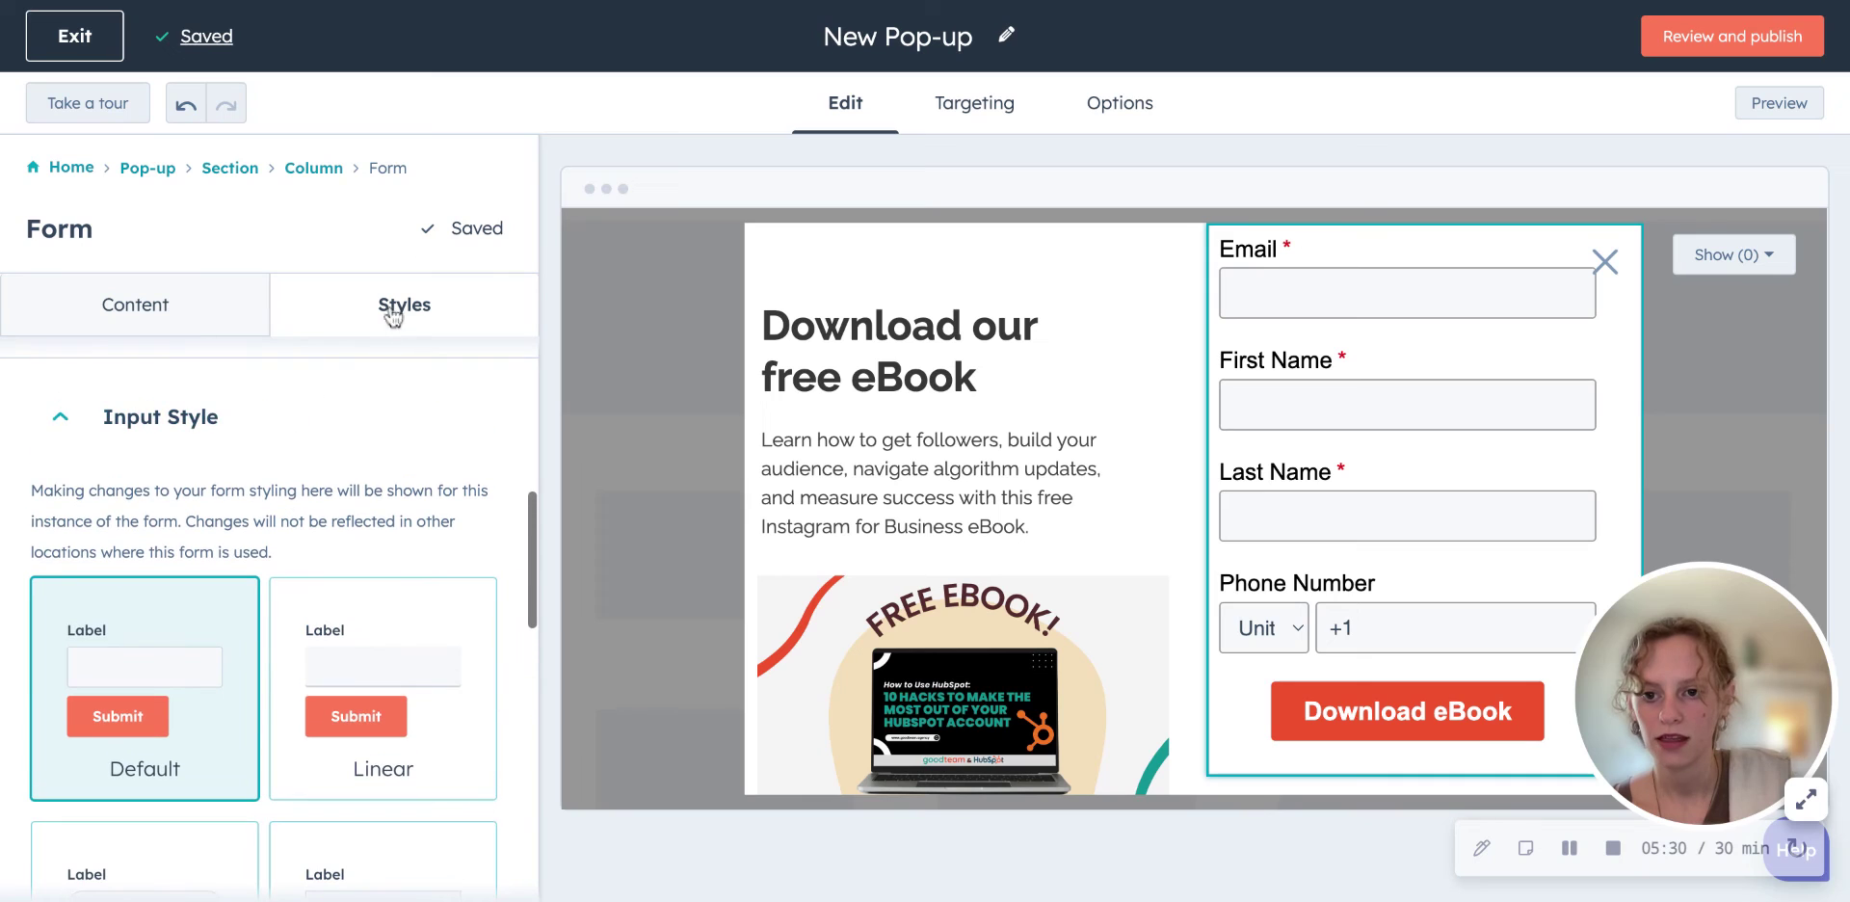
pyautogui.scroll(-5, 441, 487)
pyautogui.scroll(-5, 438, 492)
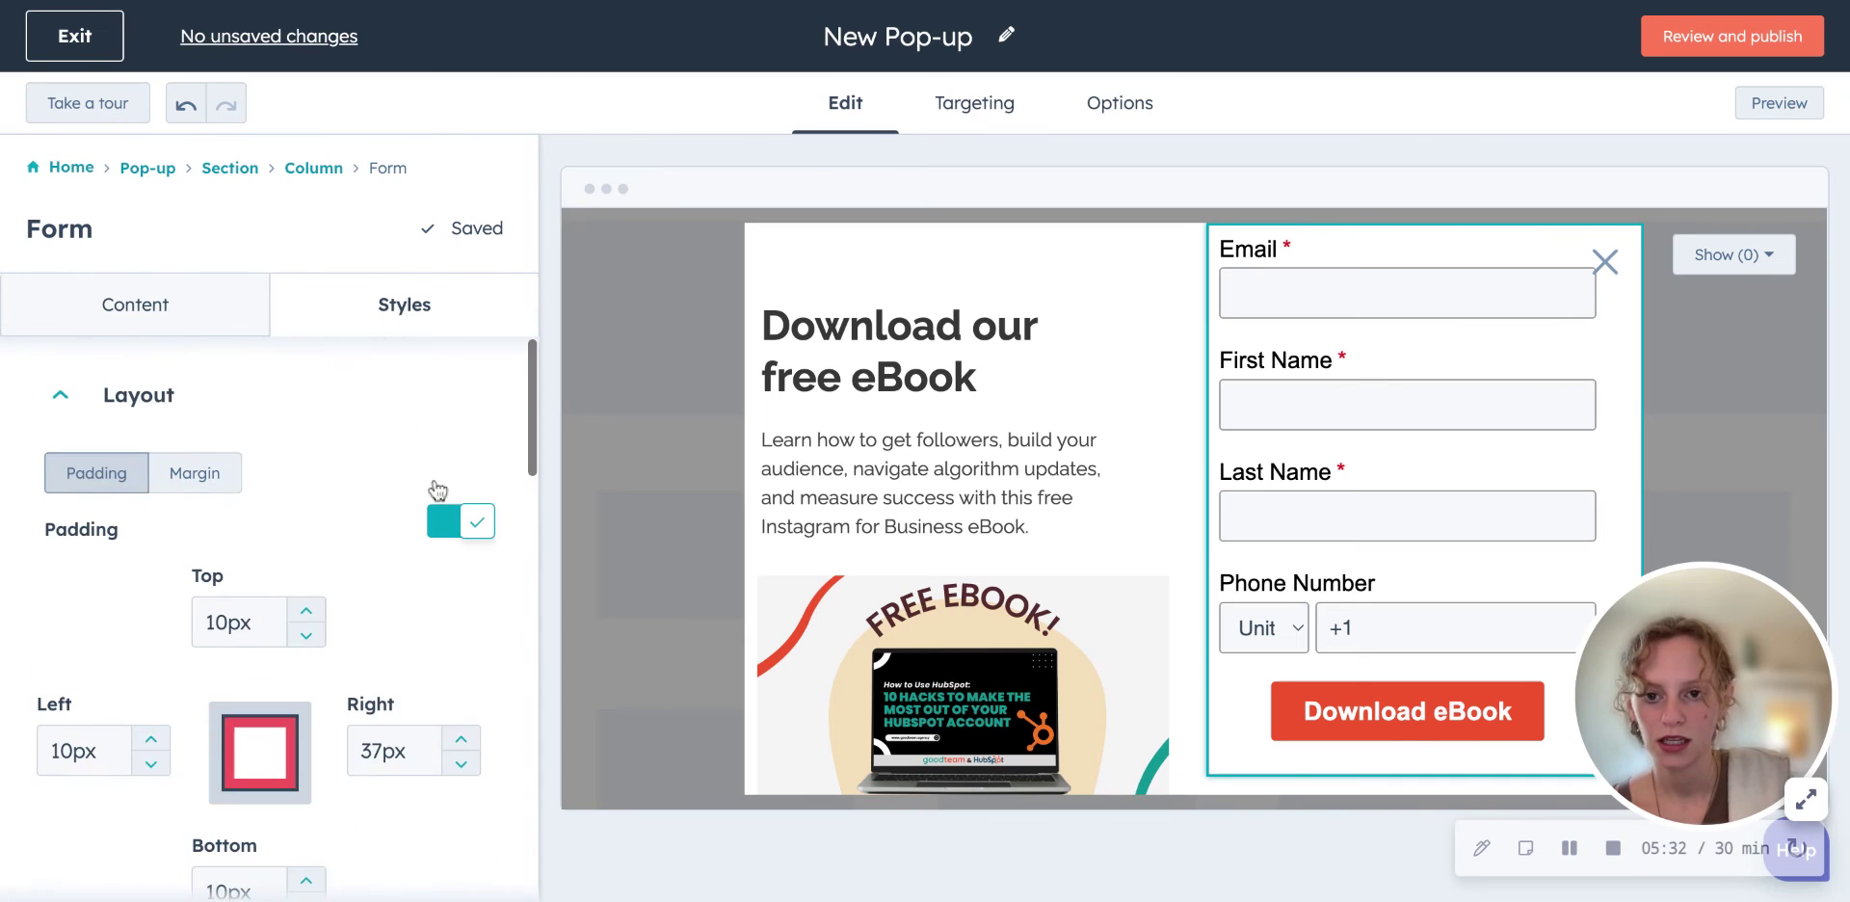
# Step: Review the pop-up's targeting triggers and the rule options for which website pages show it
pyautogui.click(992, 117)
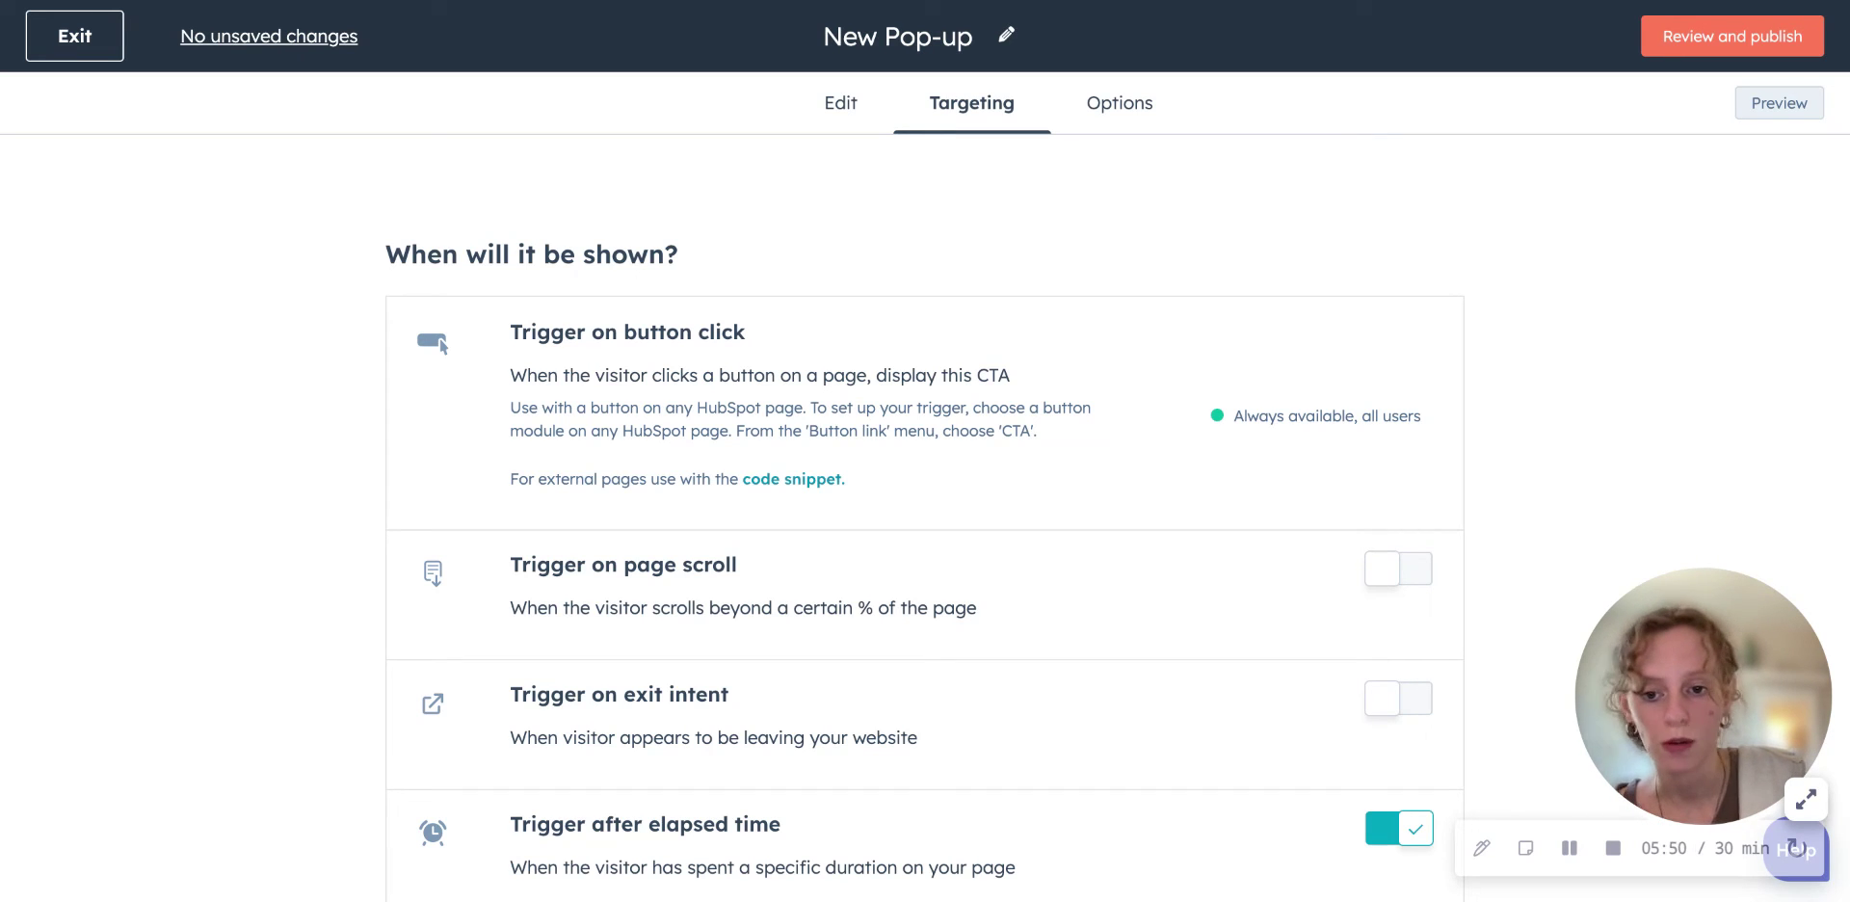
pyautogui.scroll(-1, 634, 518)
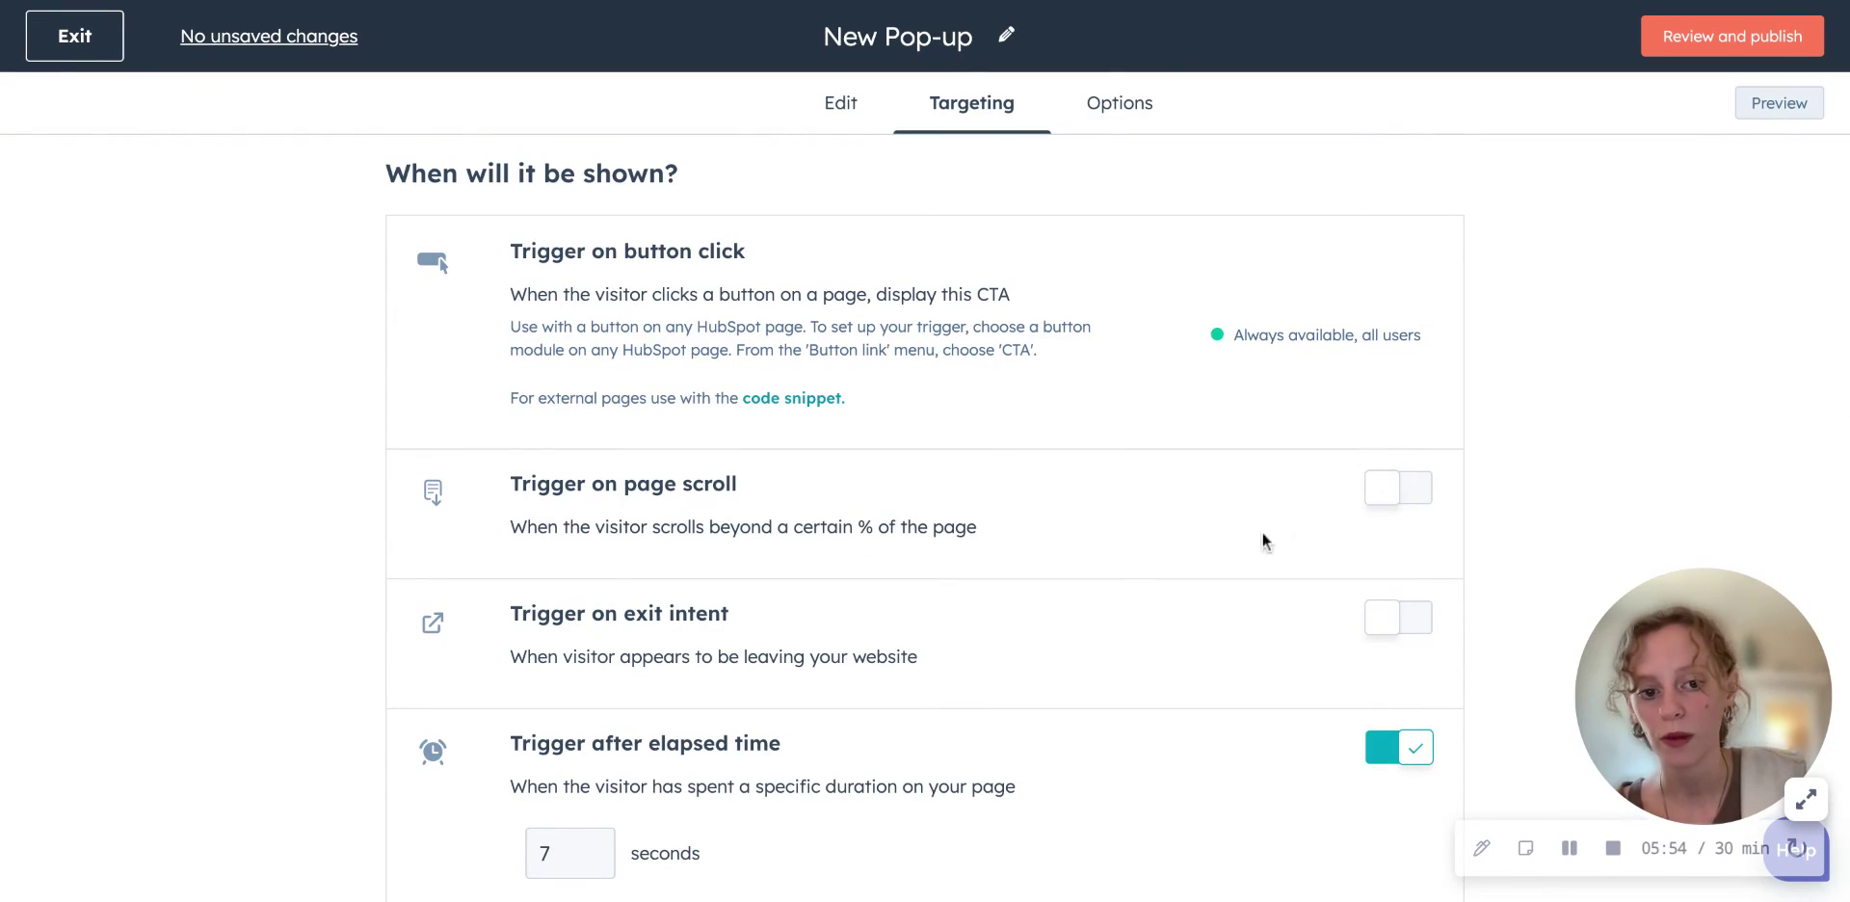
pyautogui.scroll(-5, 607, 580)
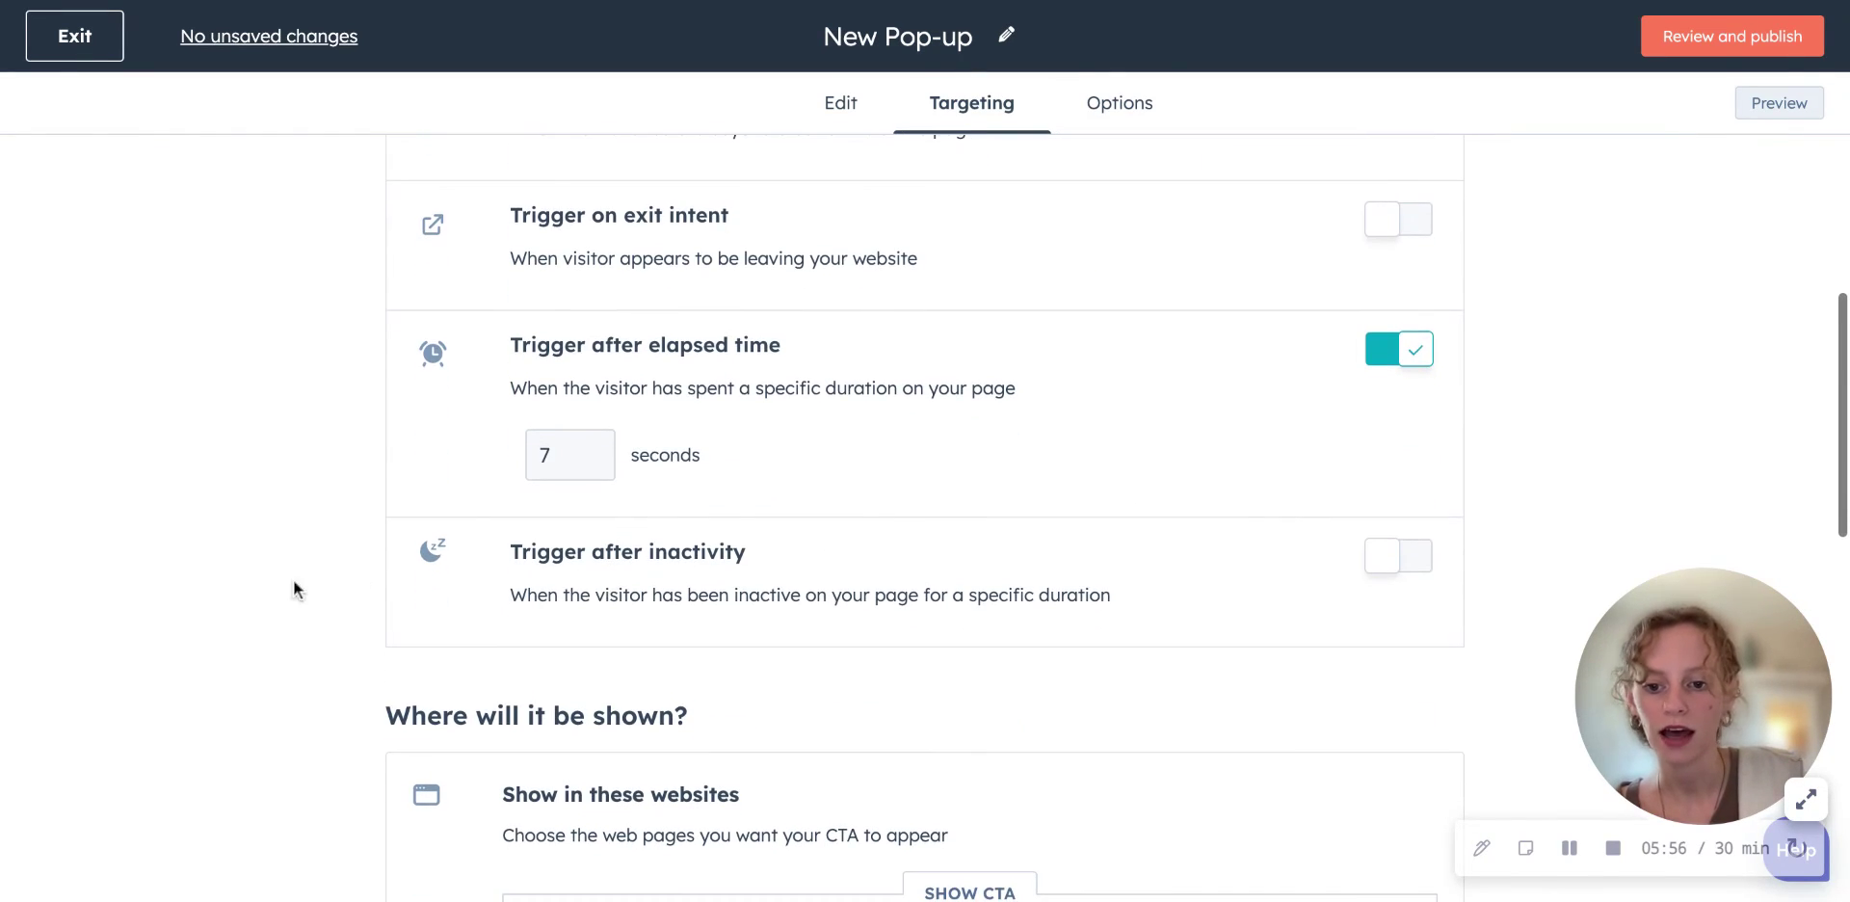
pyautogui.scroll(-5, 293, 580)
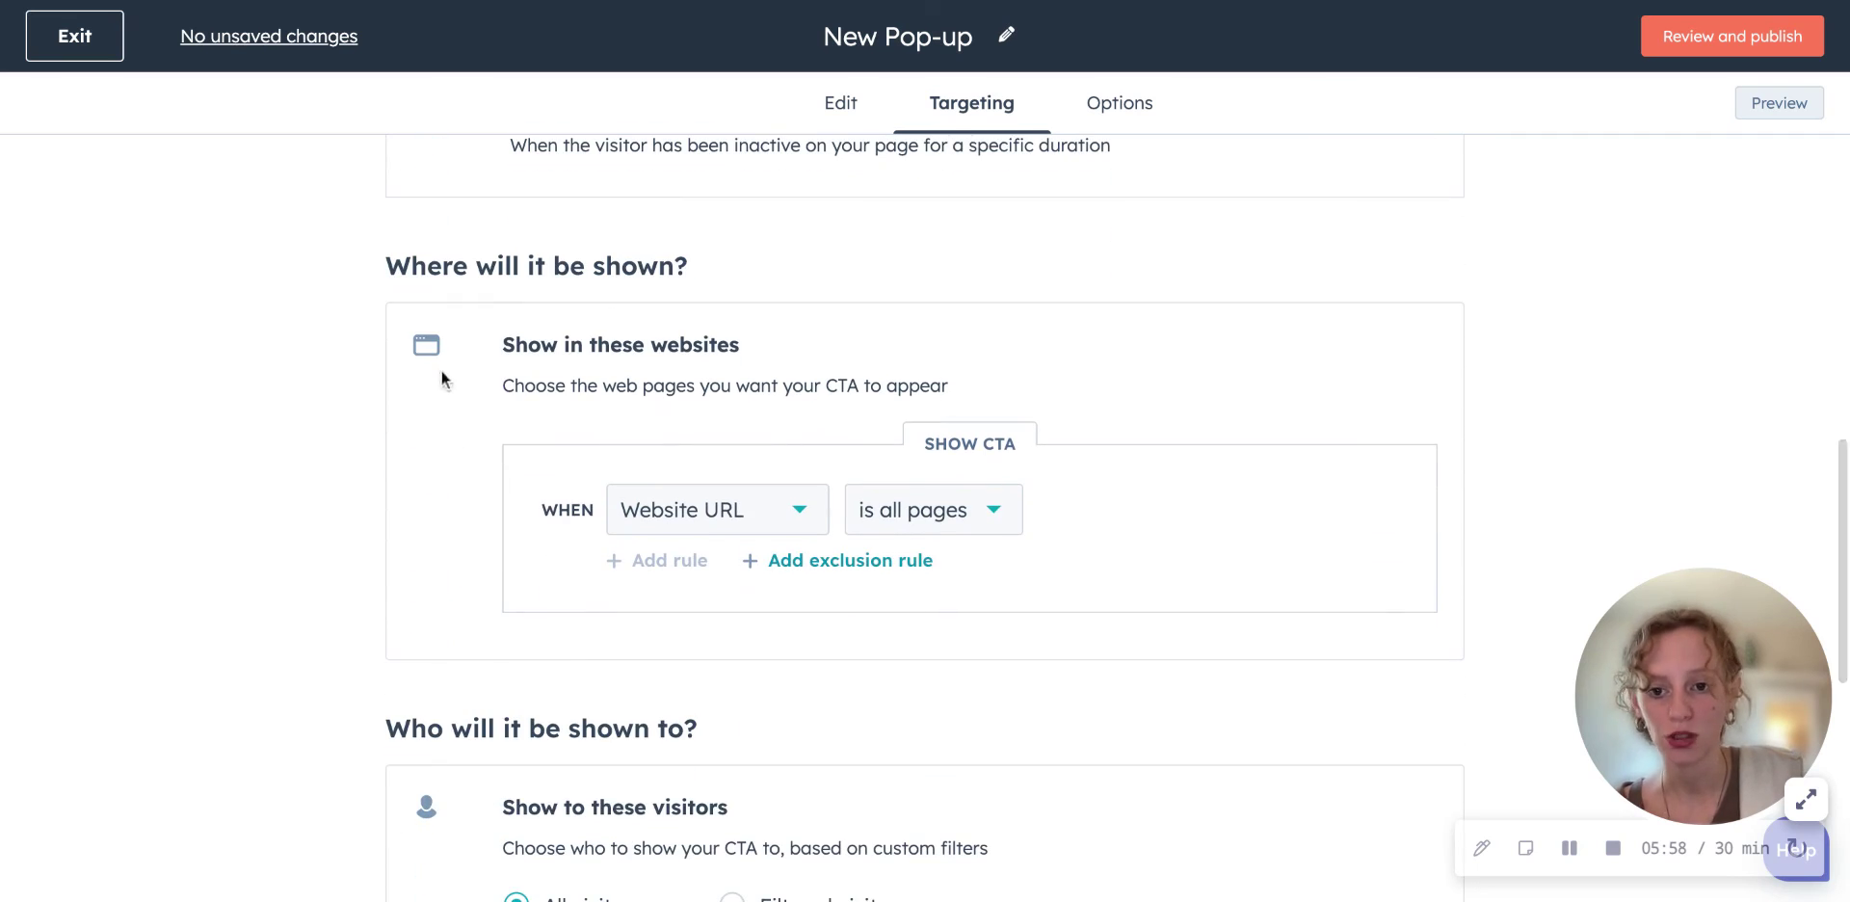
pyautogui.click(644, 518)
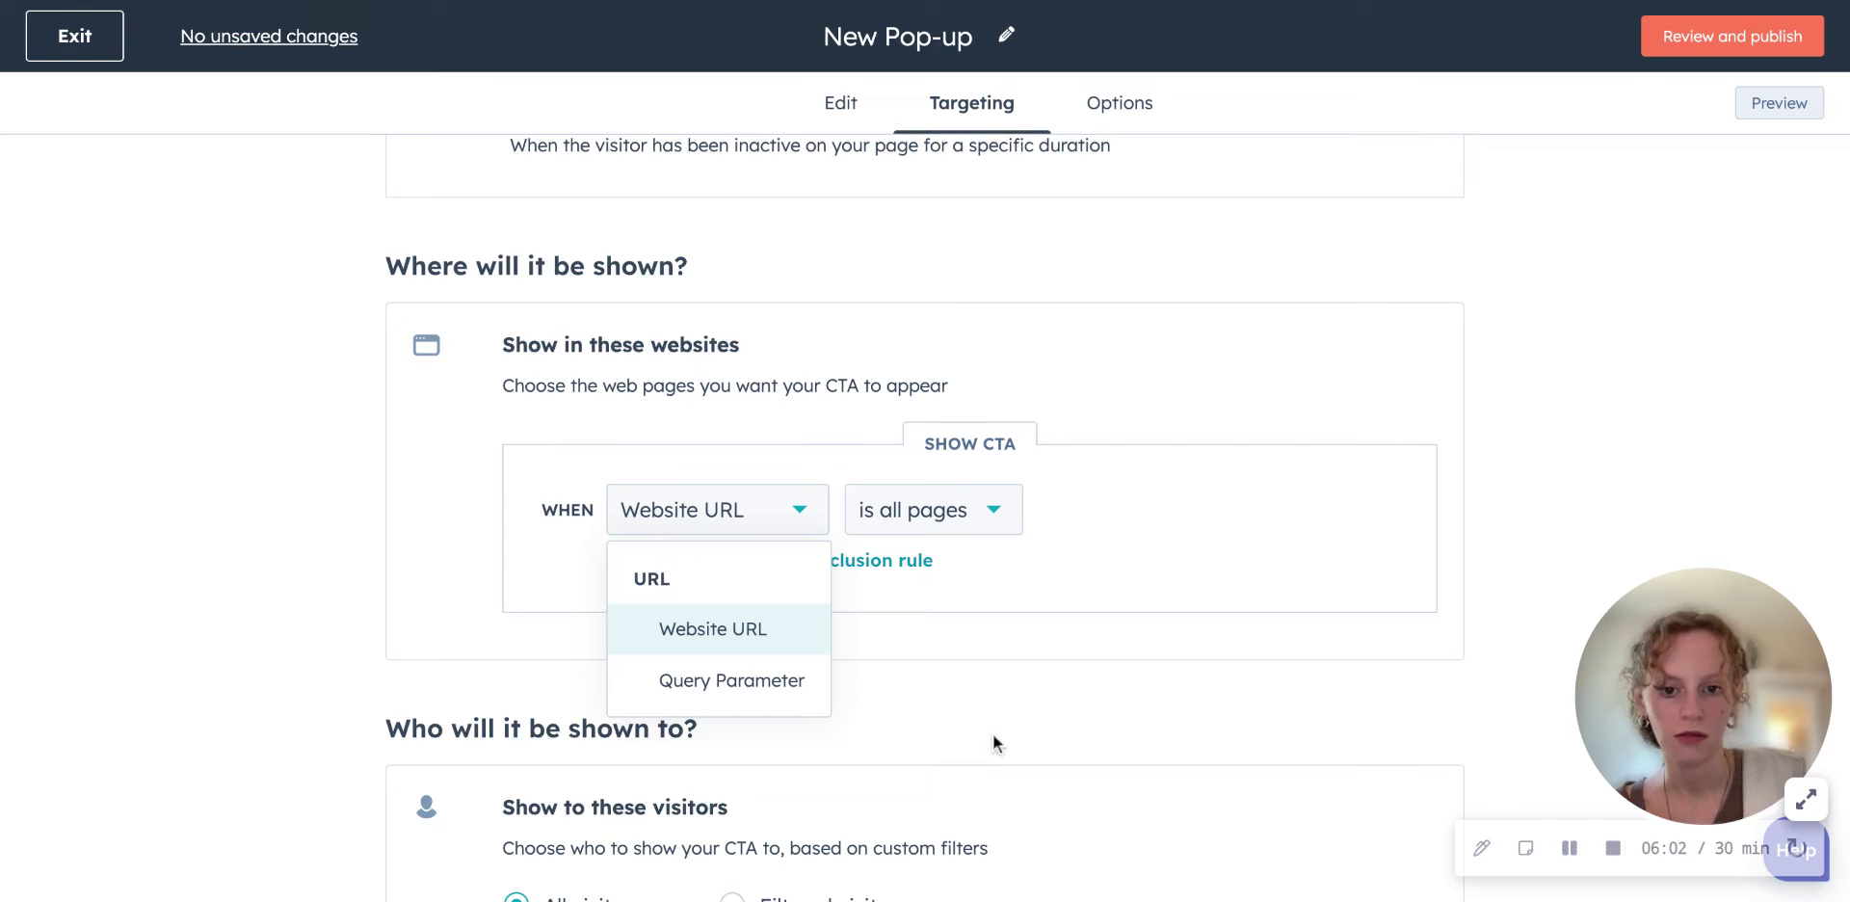
pyautogui.click(1039, 697)
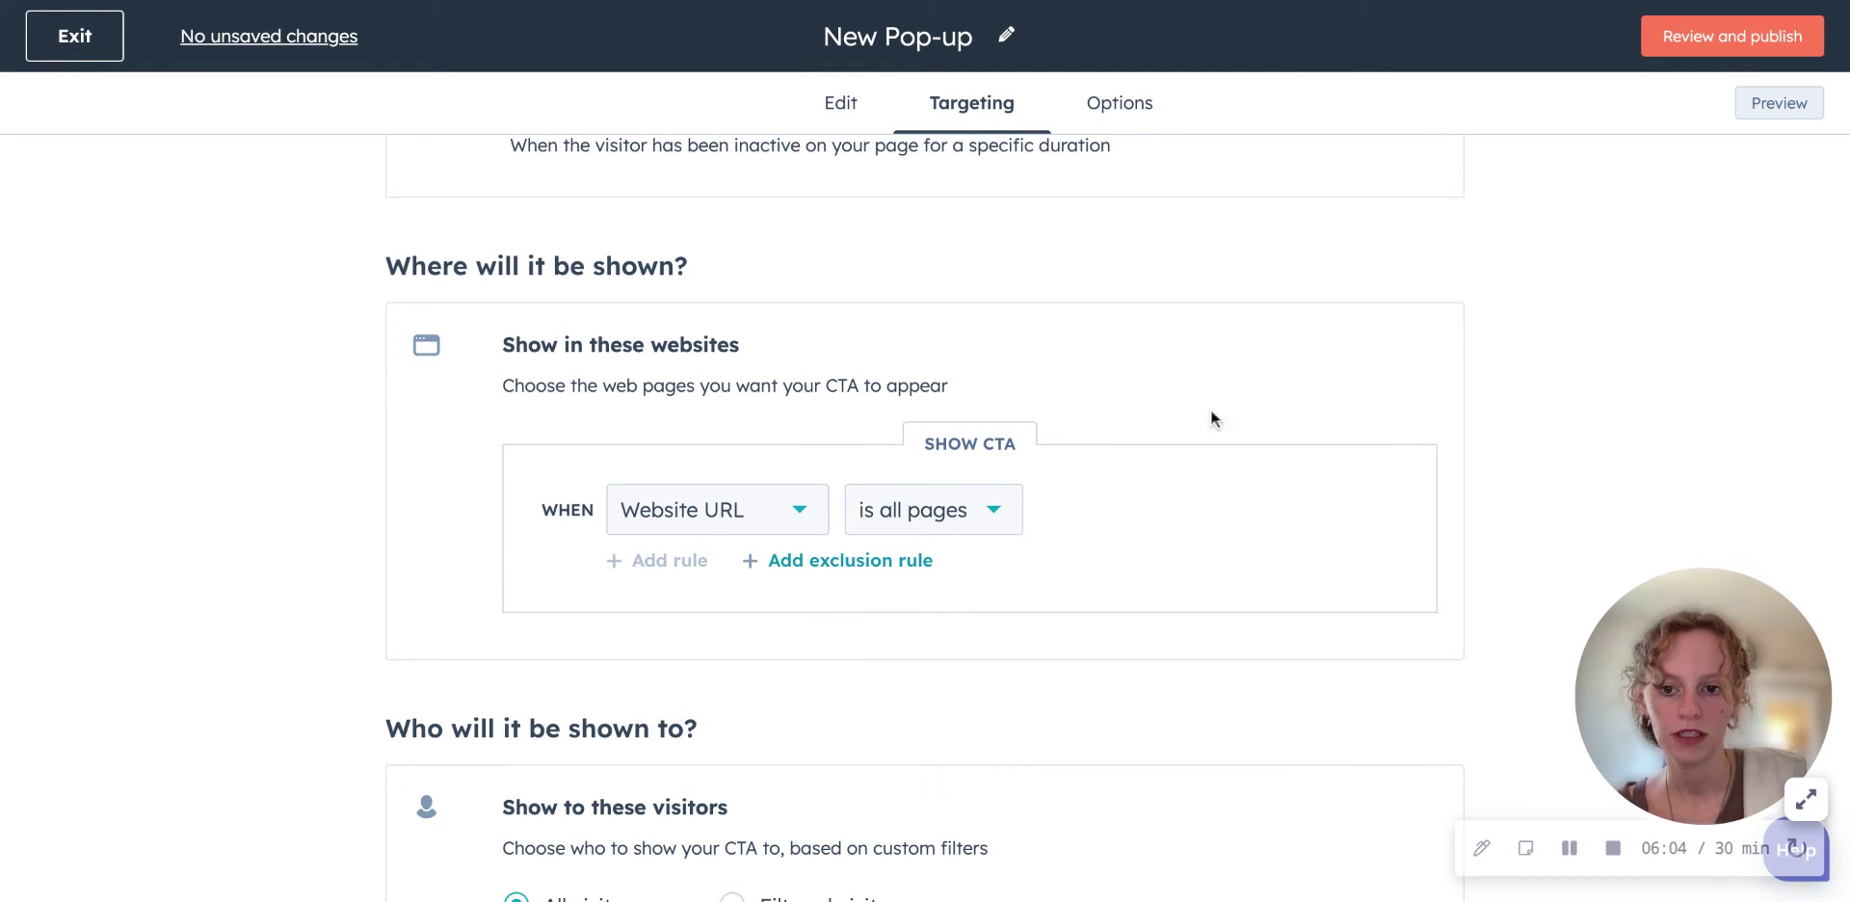
# Step: Try filtered visitors as the pop-up's audience, browse the available filters, and return the audience to all visitors
pyautogui.scroll(-4, 1372, 568)
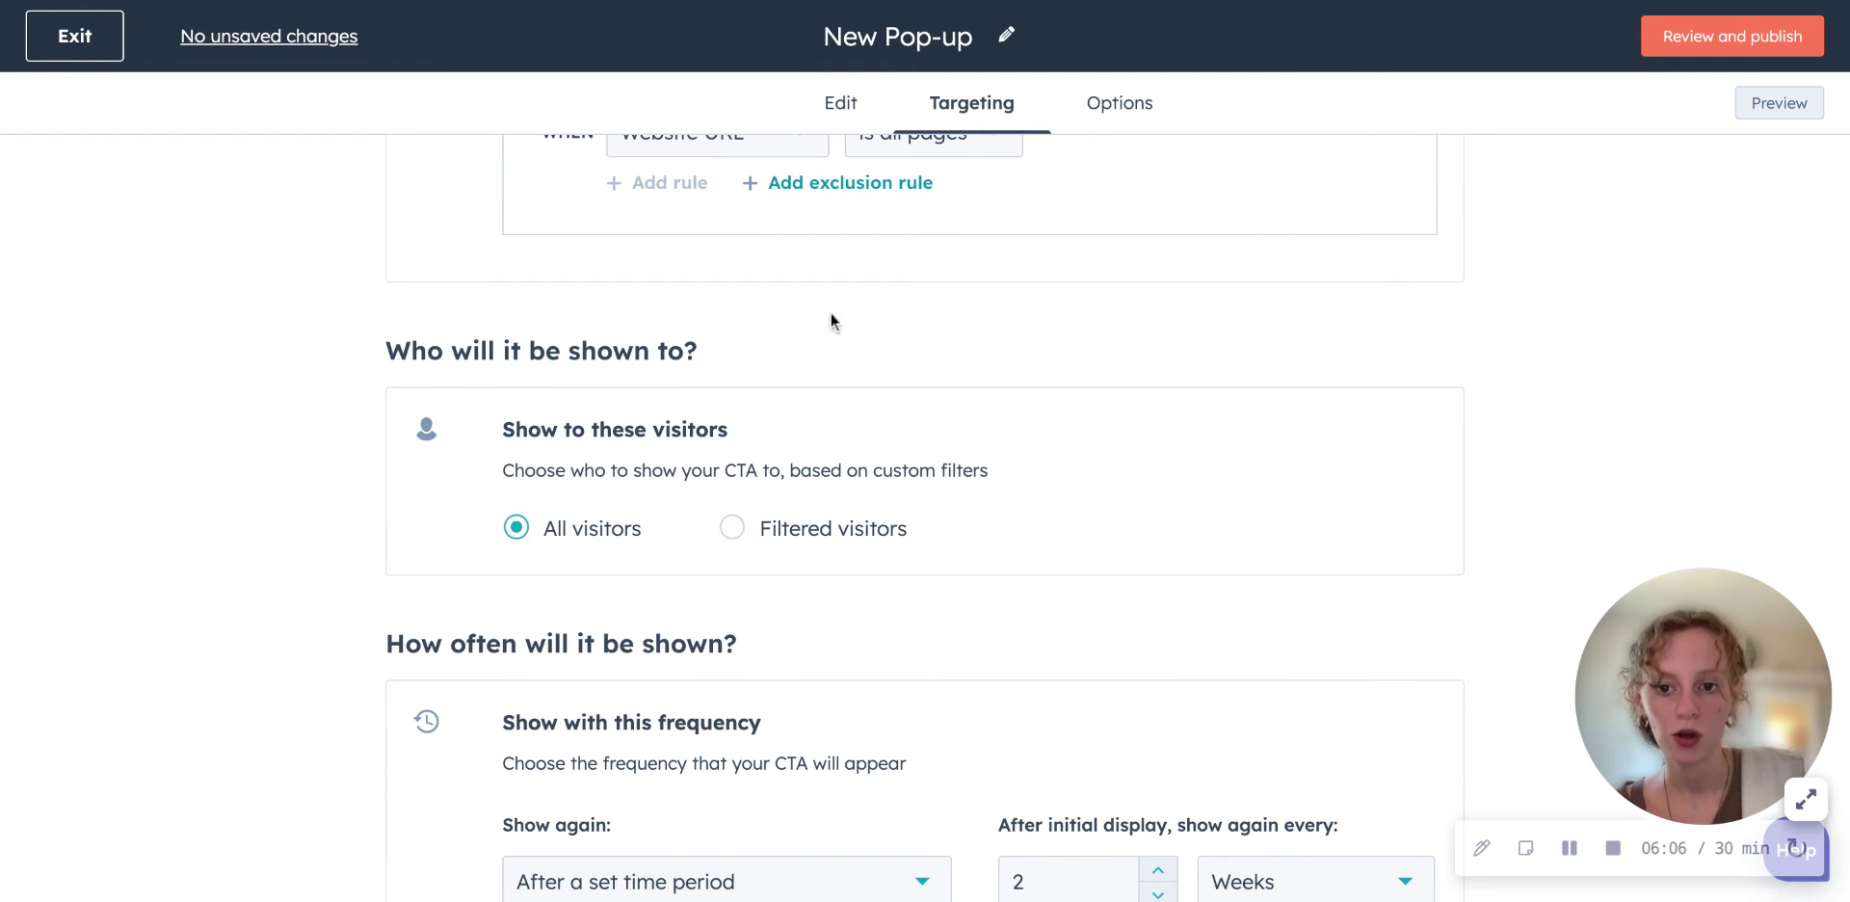
pyautogui.click(734, 530)
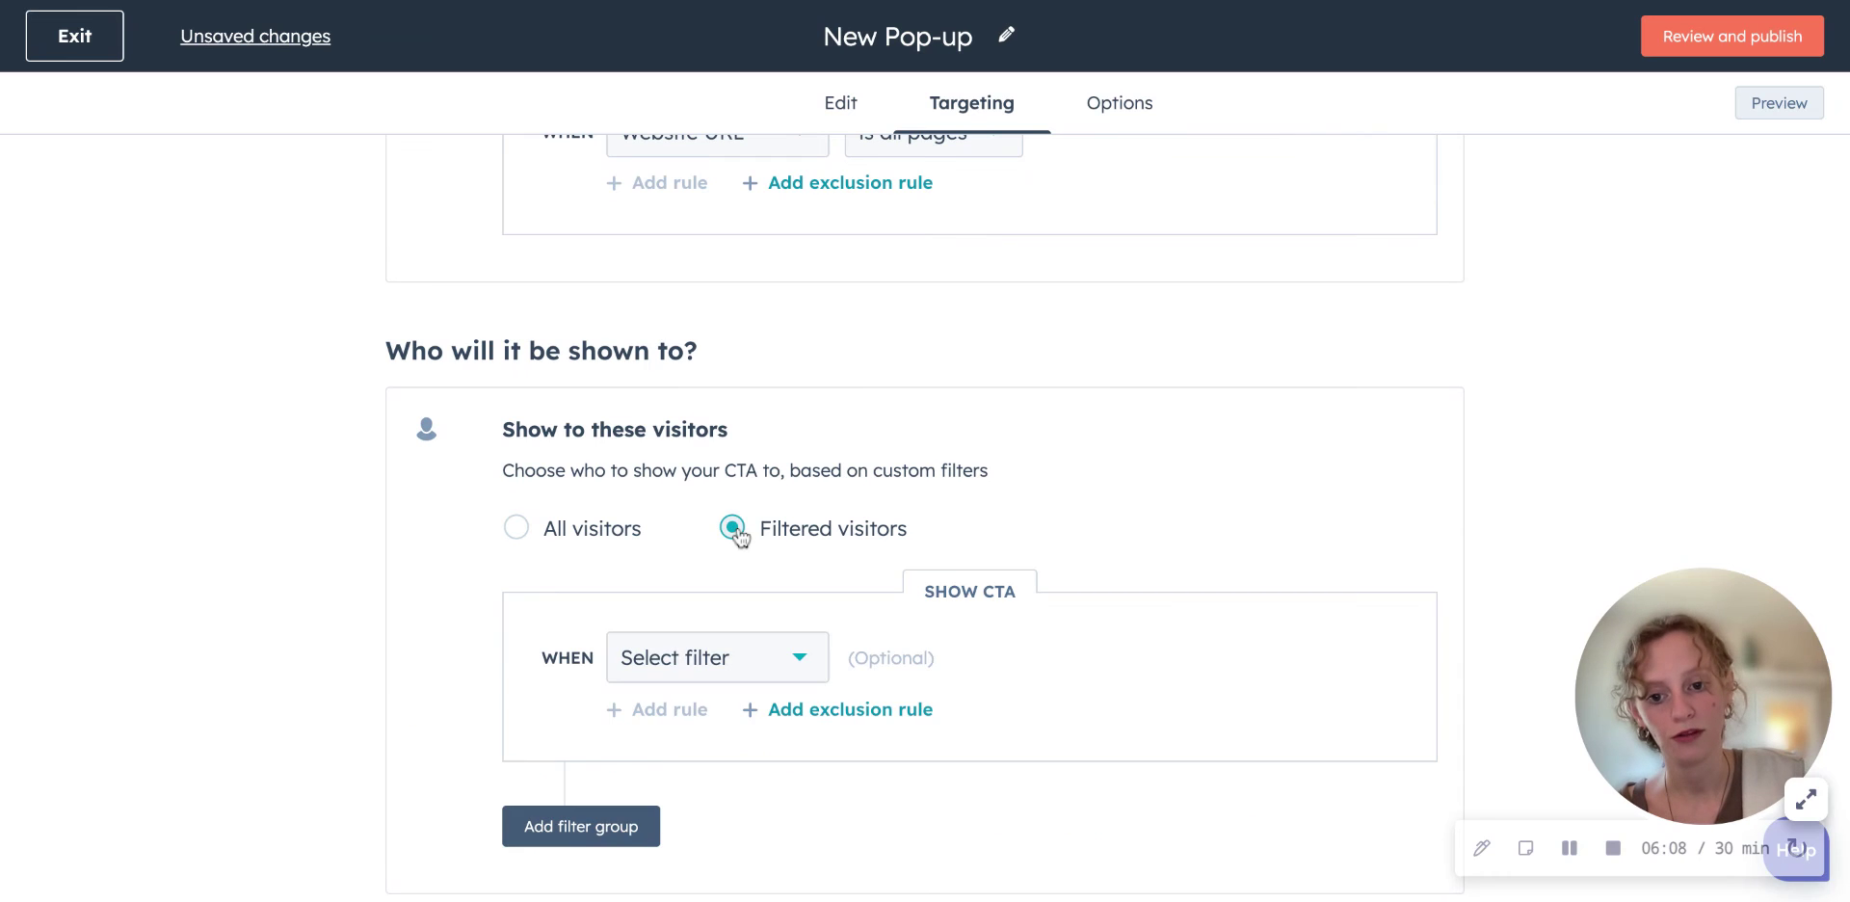
pyautogui.click(733, 681)
pyautogui.scroll(-3, 824, 478)
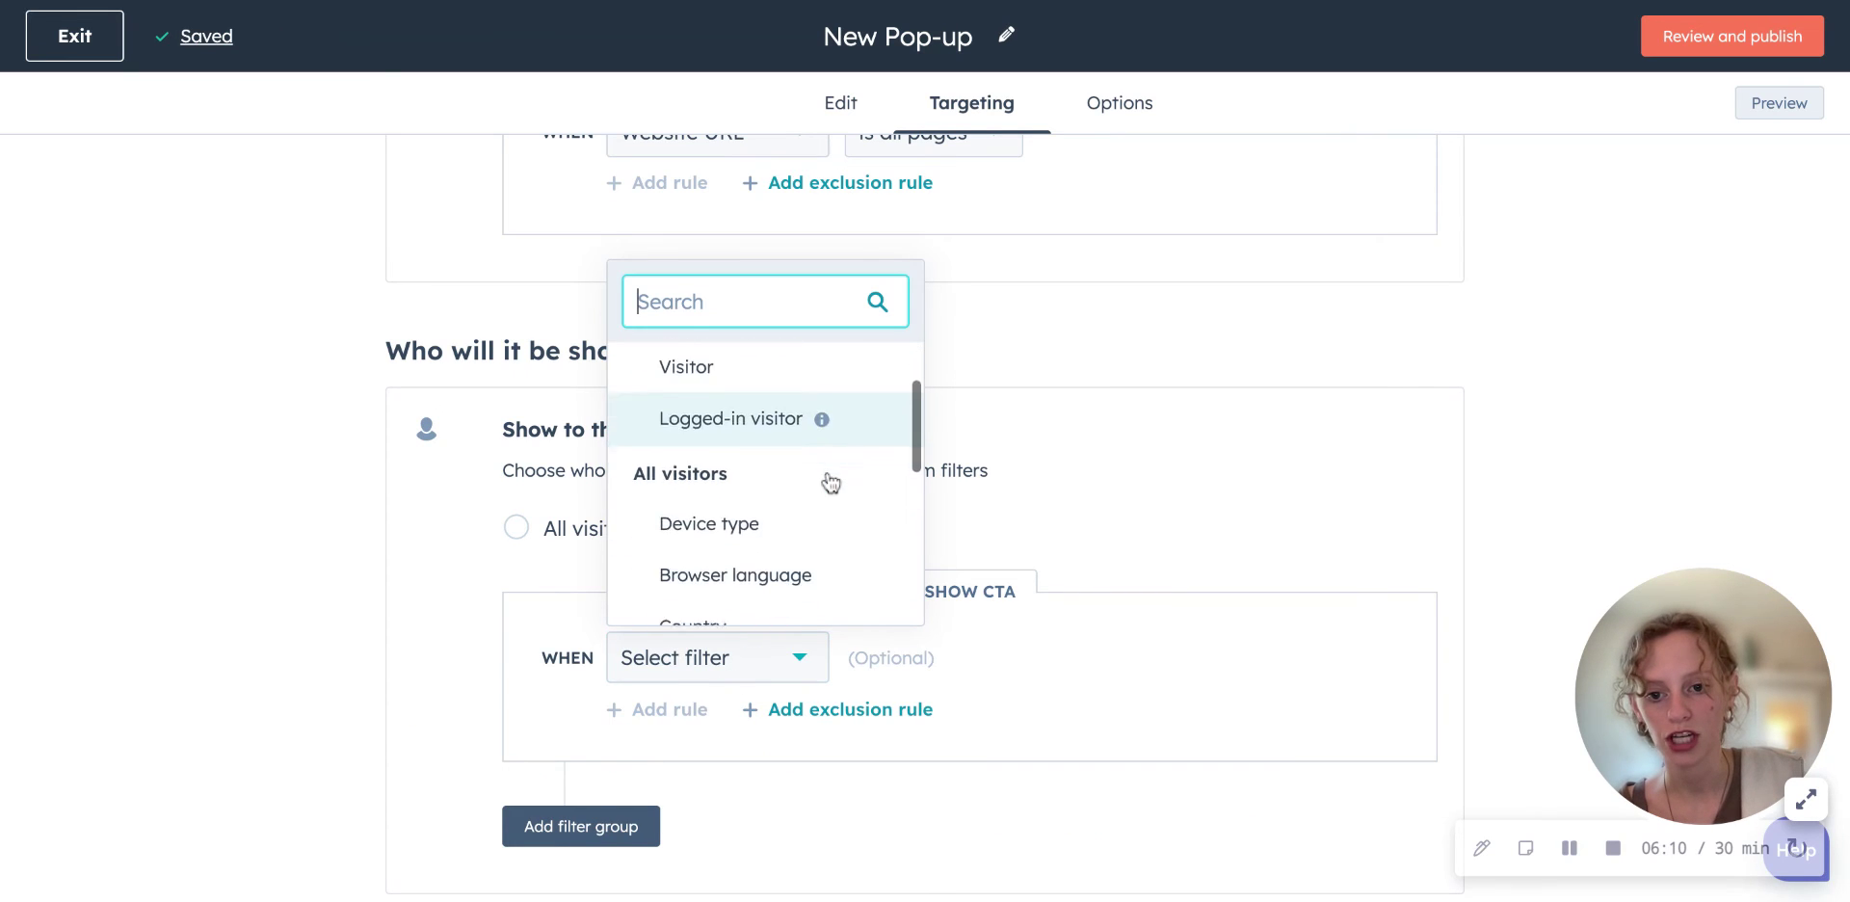
pyautogui.scroll(-2, 831, 482)
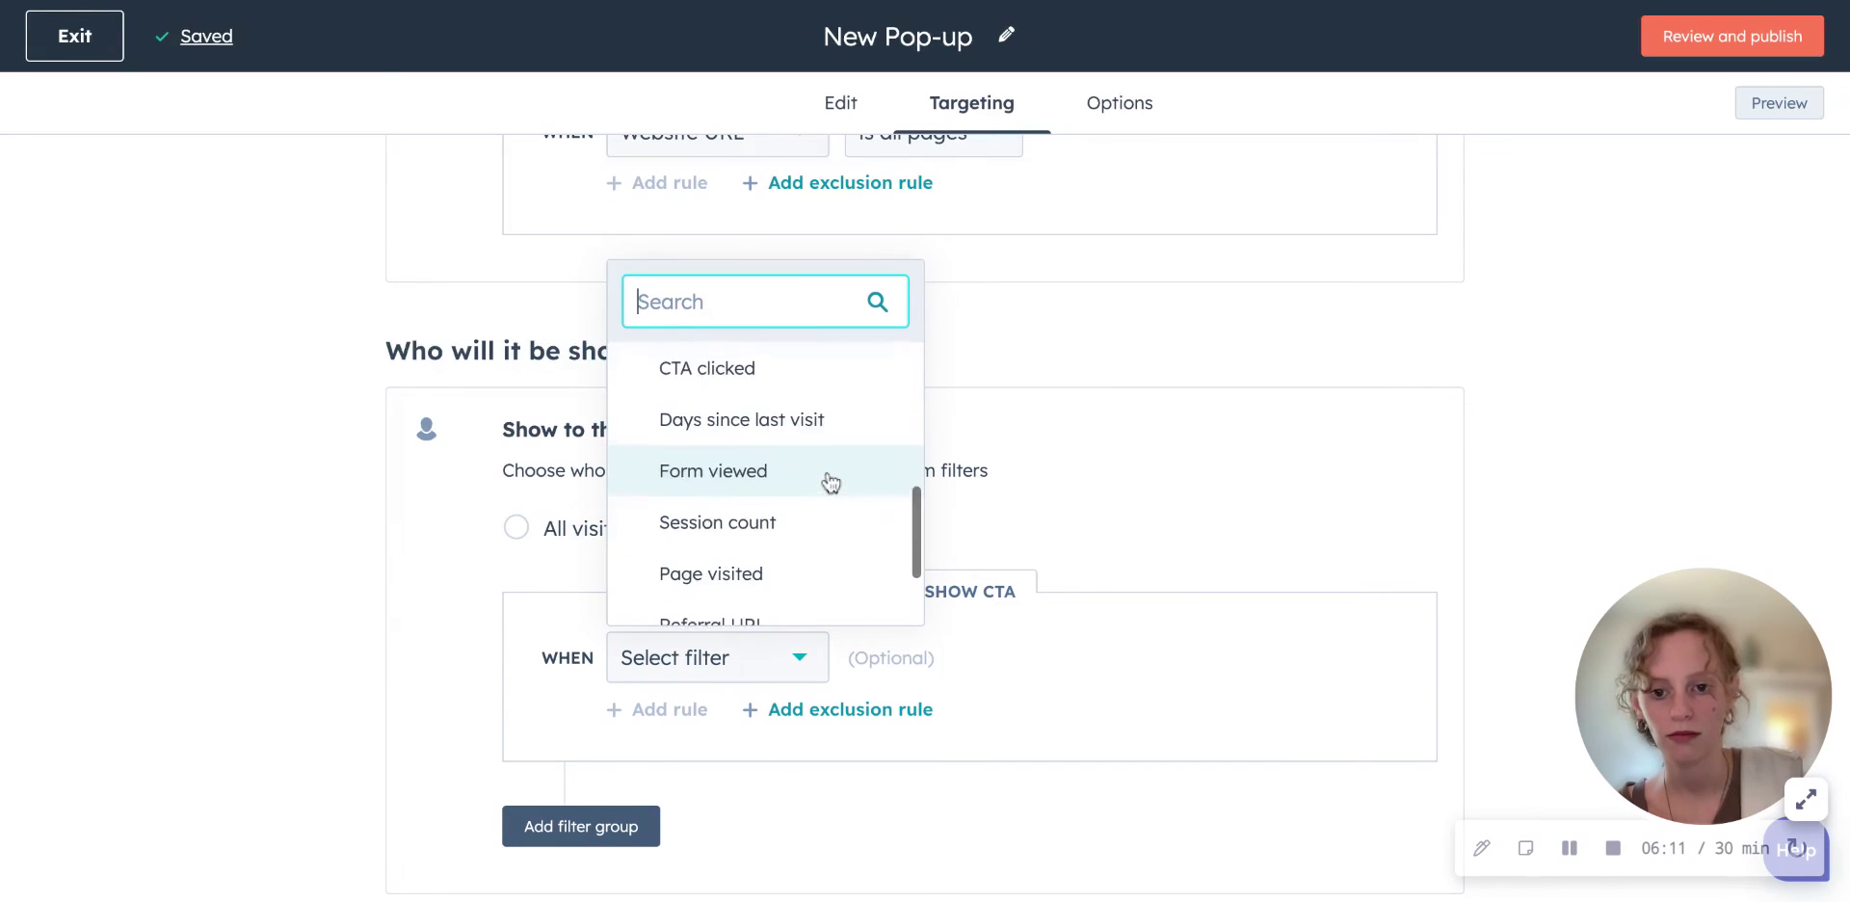
pyautogui.click(320, 547)
pyautogui.scroll(-3, 321, 546)
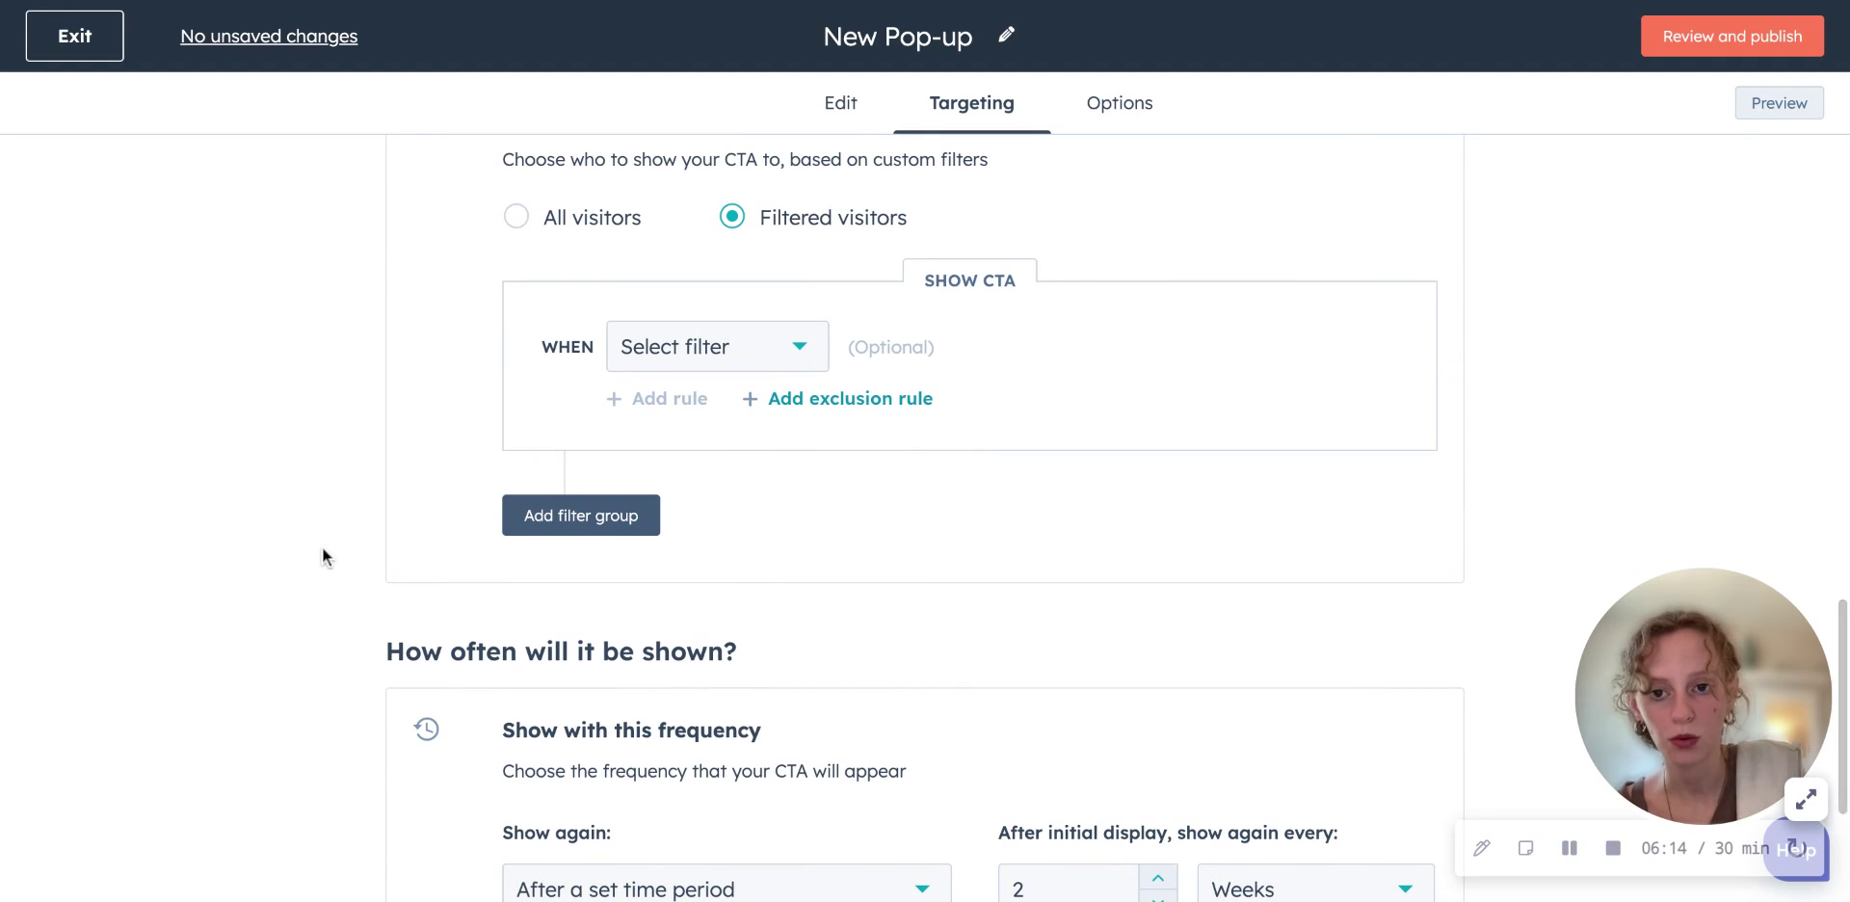
pyautogui.click(510, 216)
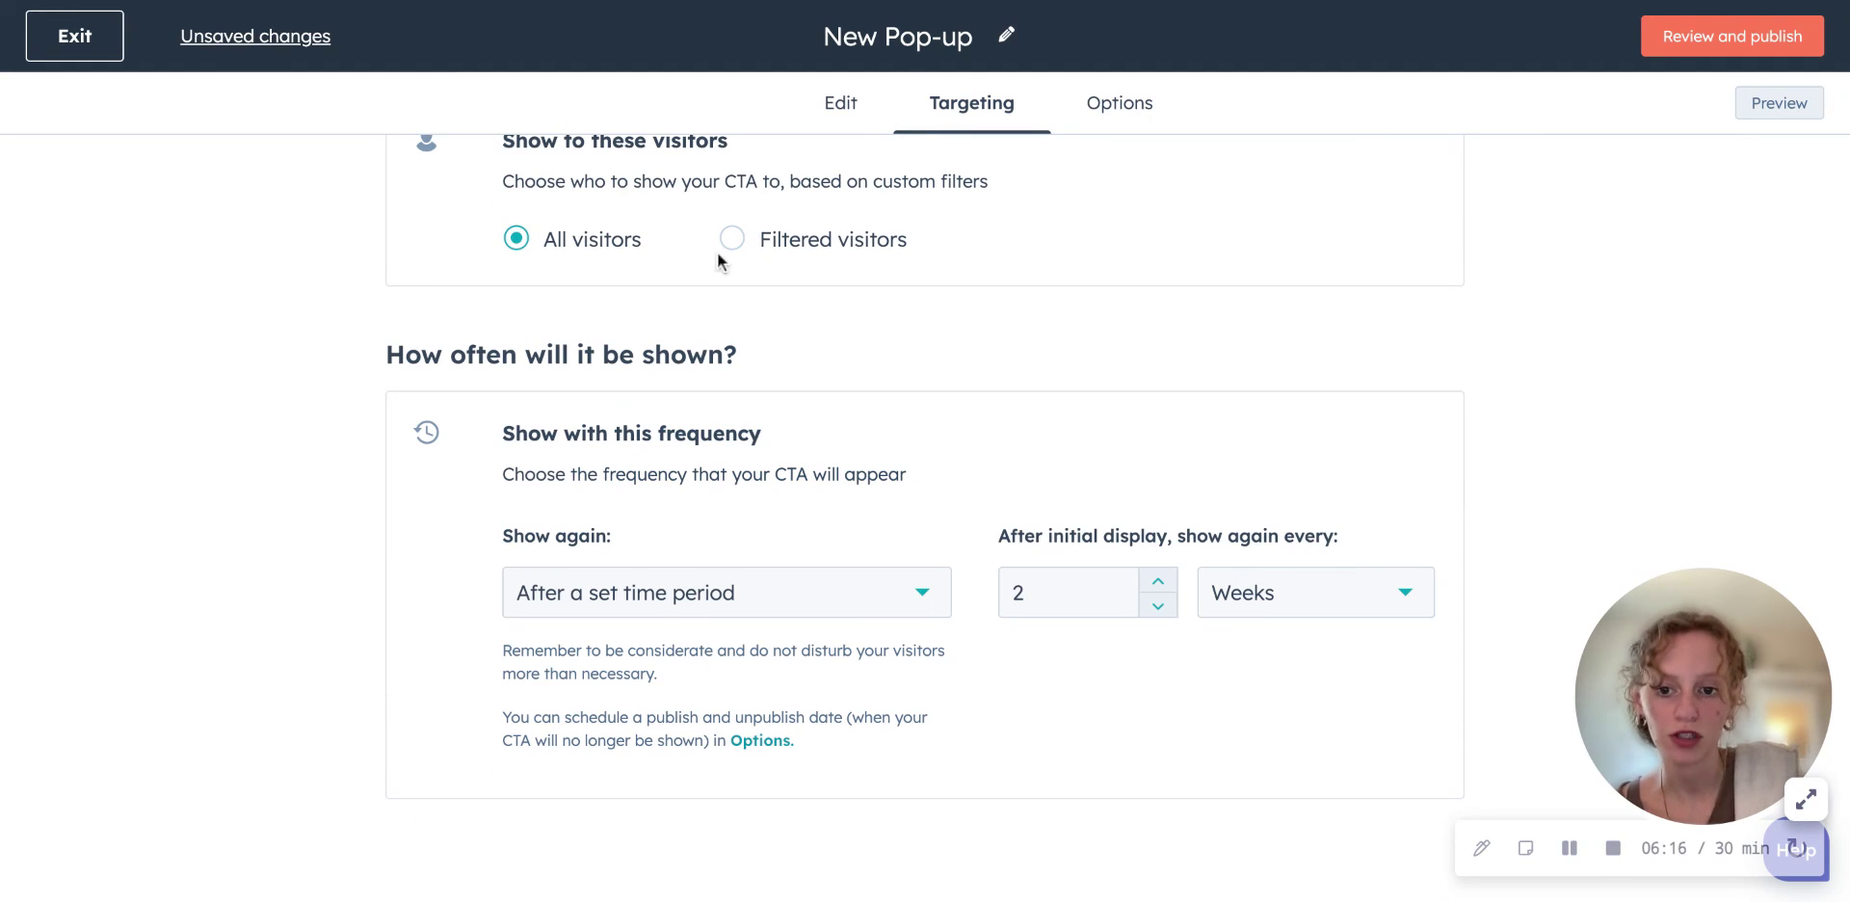
# Step: Review the choices for how often the pop-up is shown again, keeping After a set time period
pyautogui.click(802, 610)
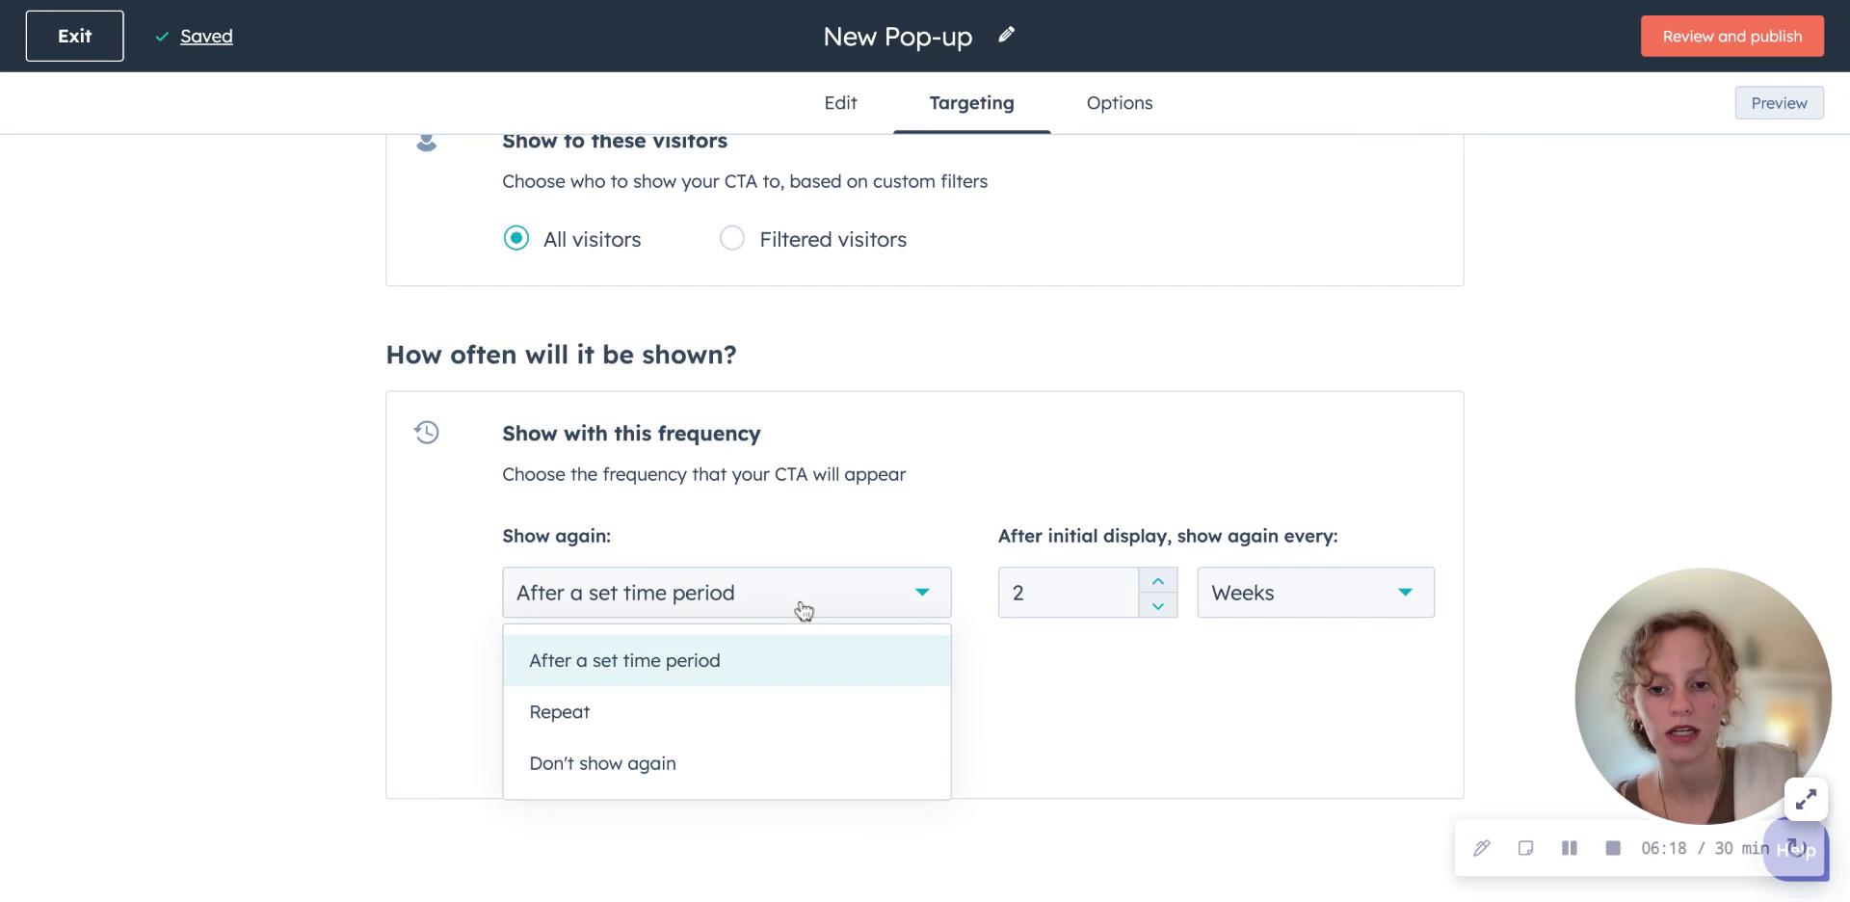
pyautogui.click(803, 674)
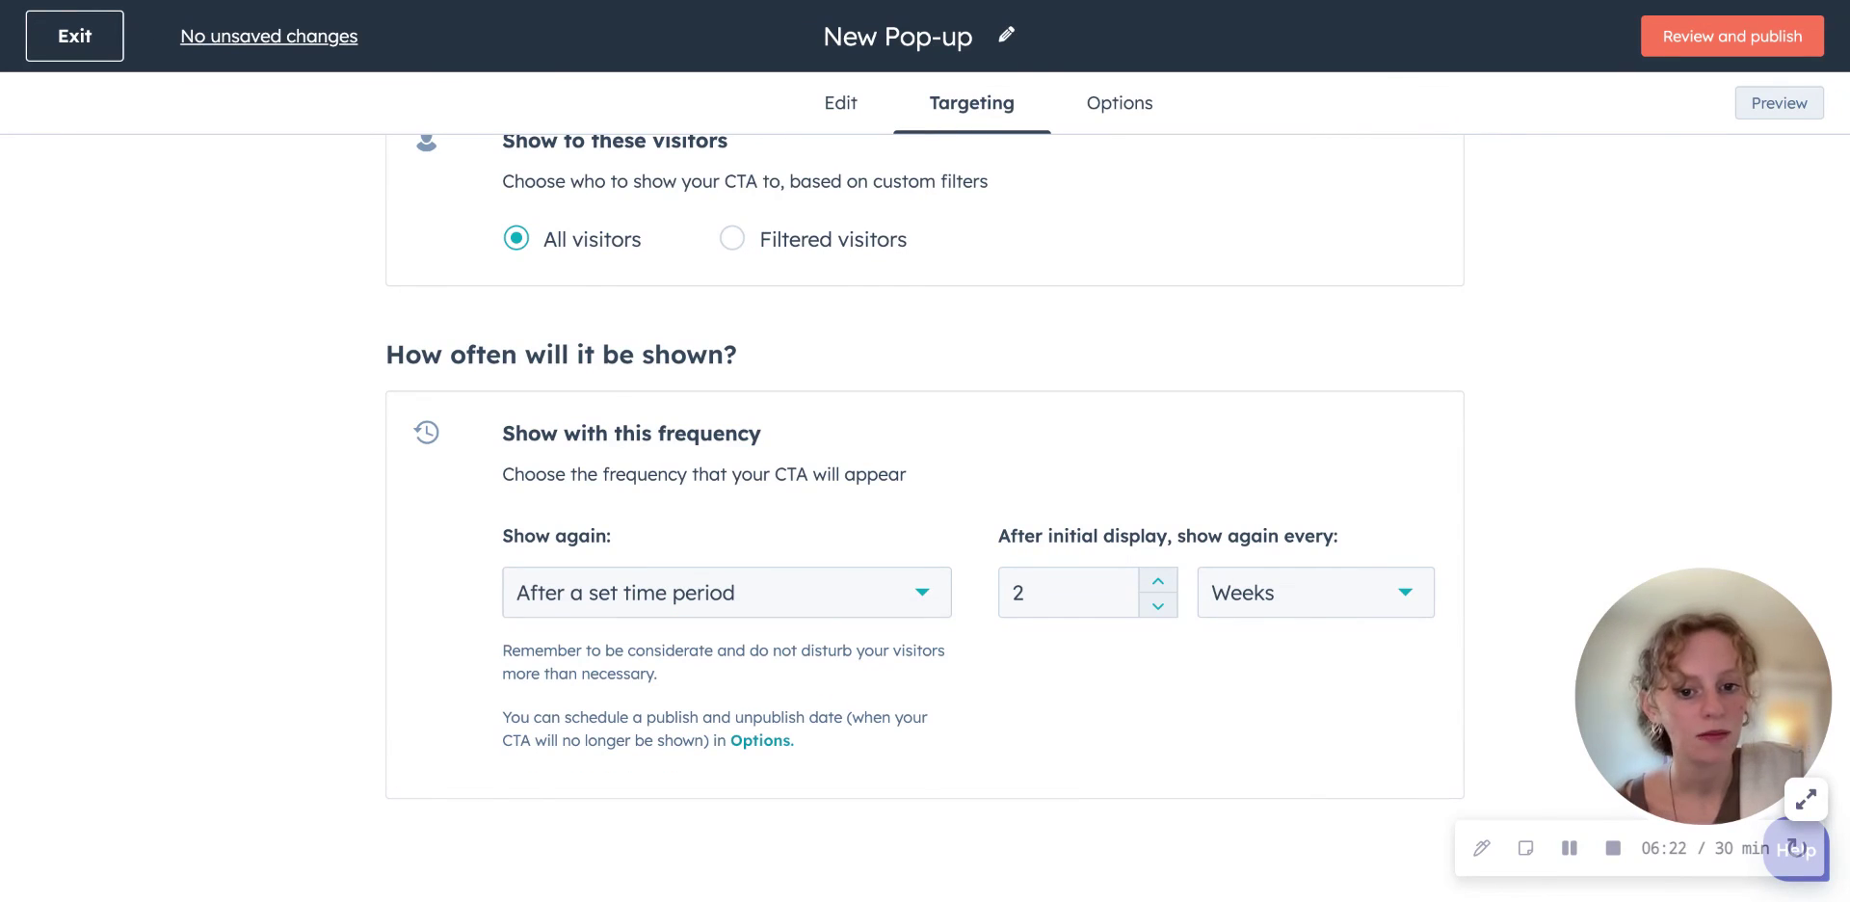
pyautogui.scroll(10, 1459, 187)
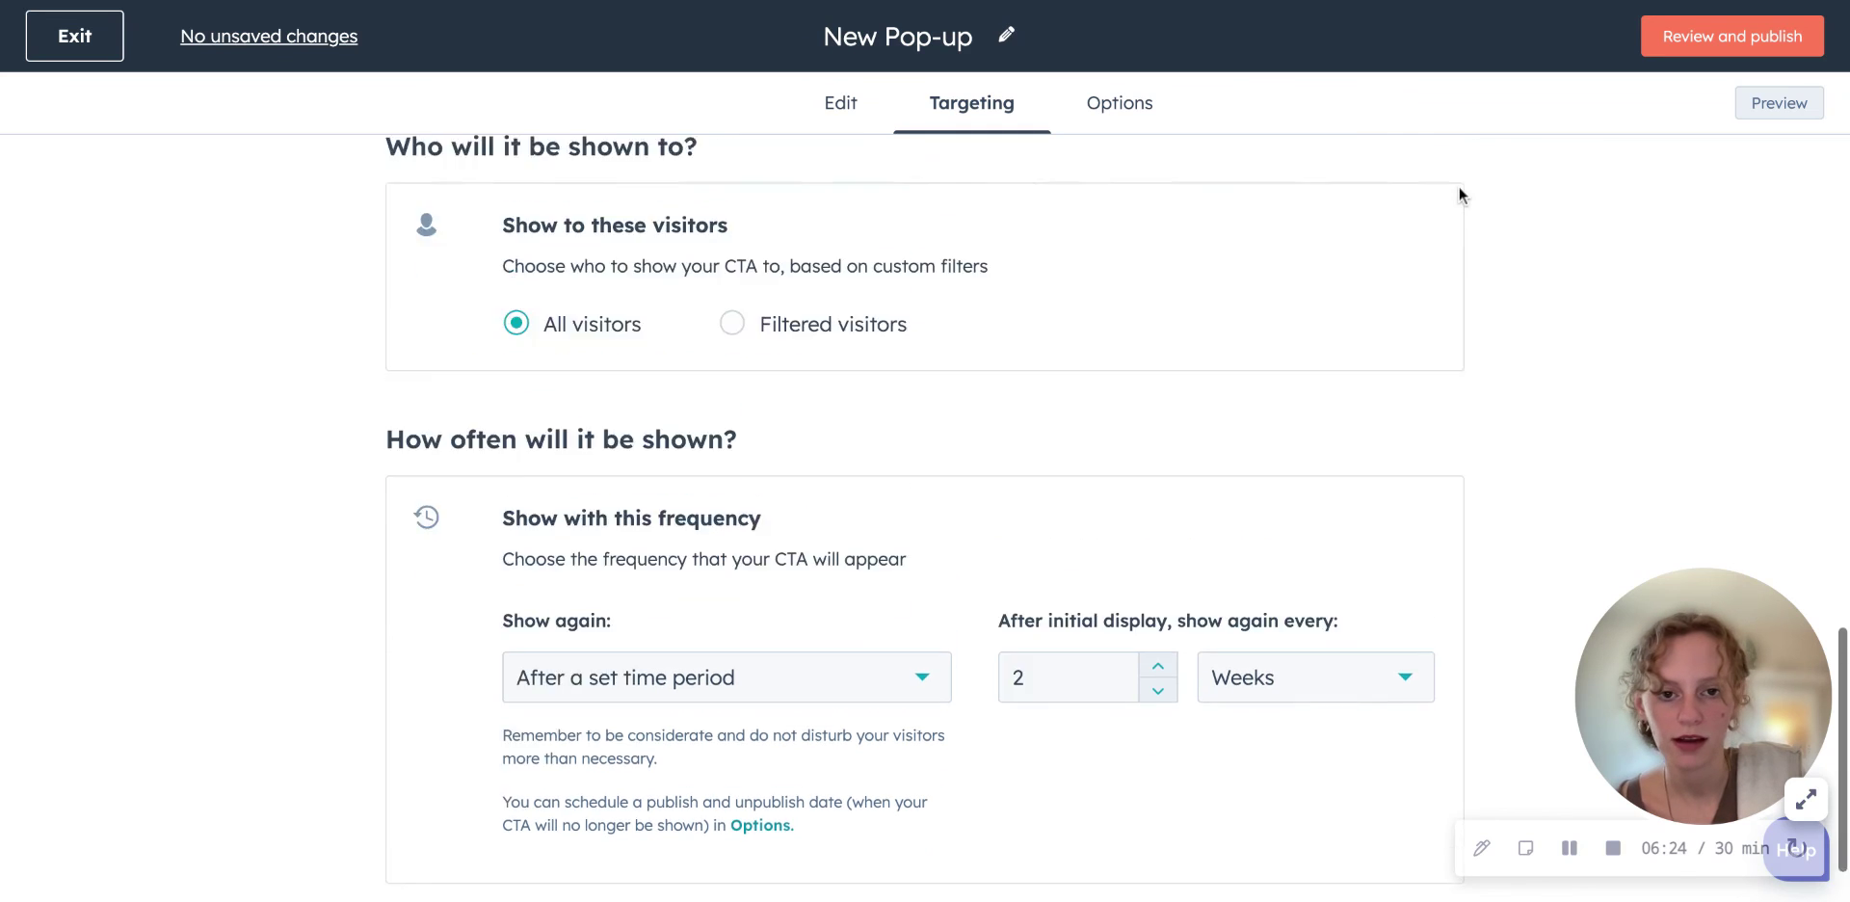
# Step: Review the pop-up's small-screen option and the list of available campaigns without assigning one
pyautogui.click(1085, 104)
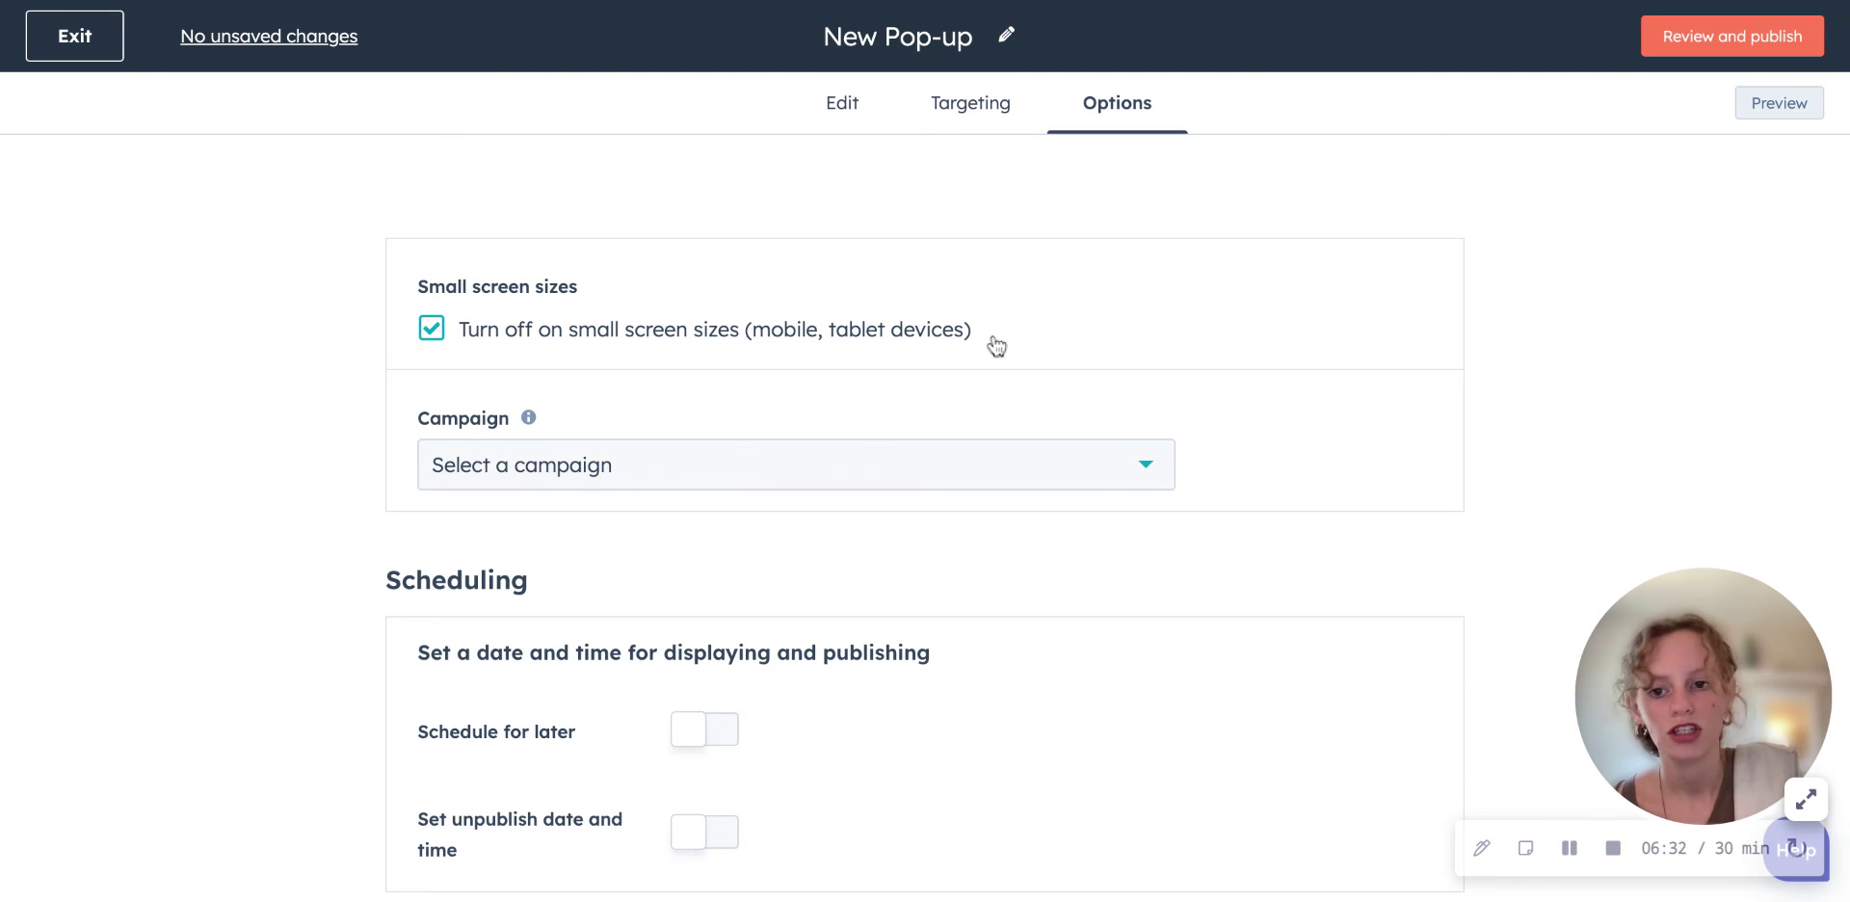
pyautogui.click(653, 472)
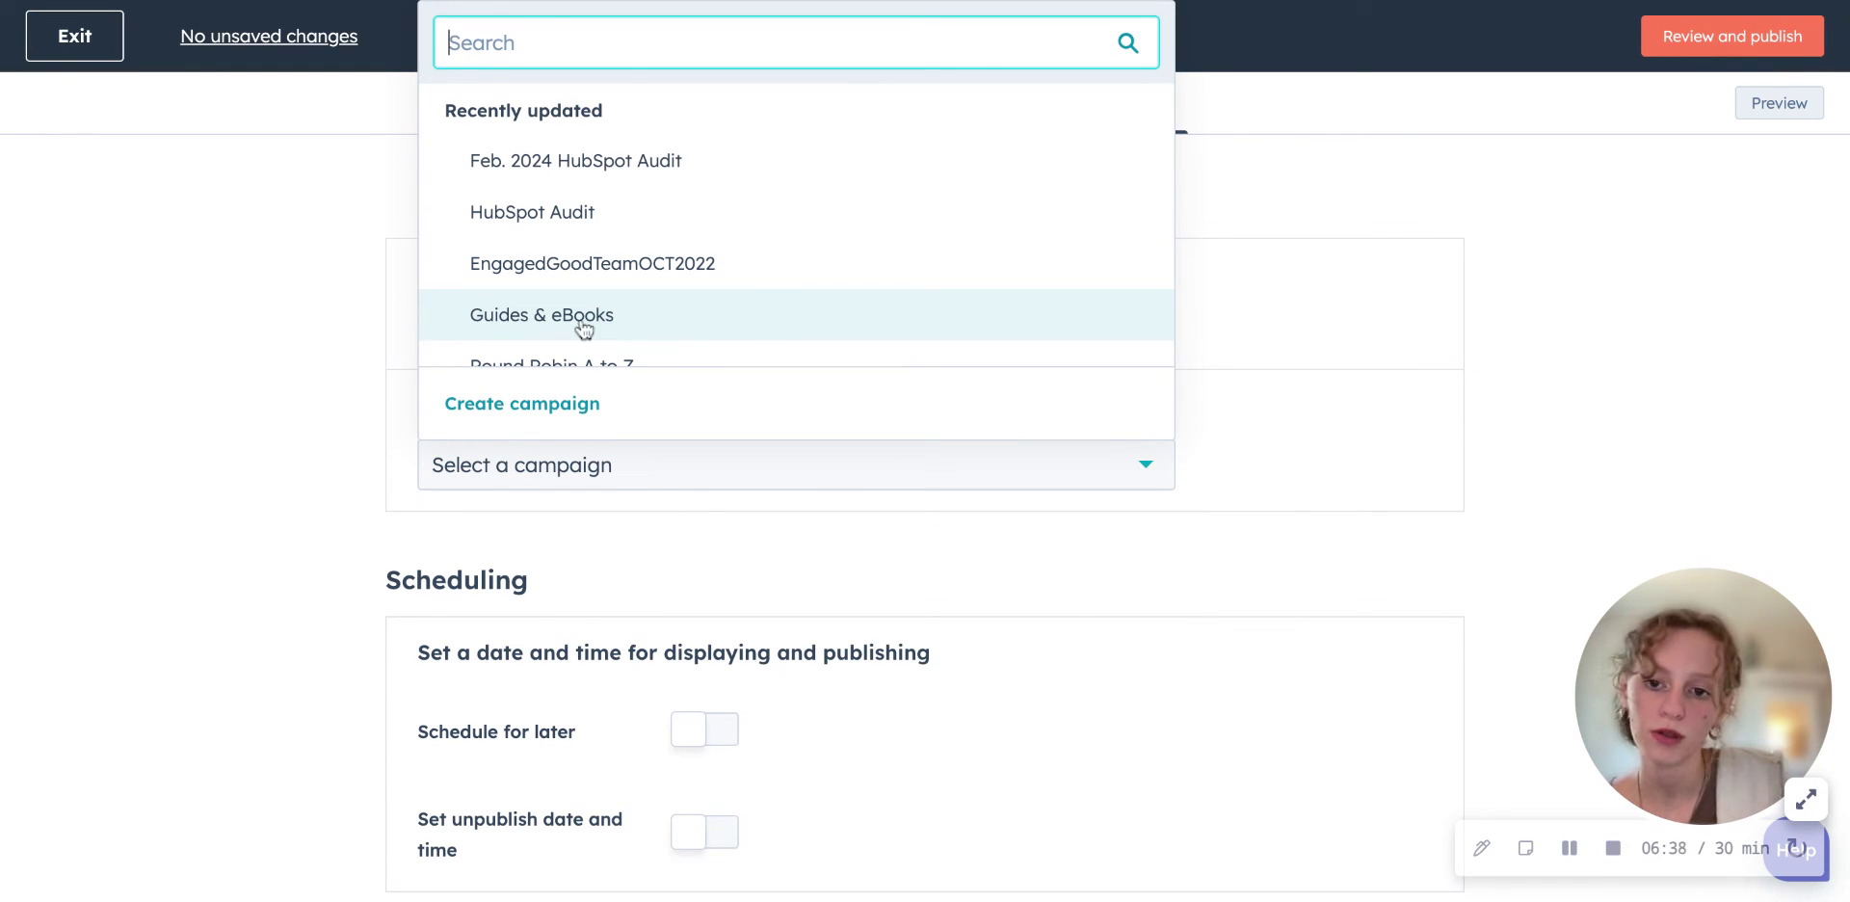
pyautogui.click(262, 287)
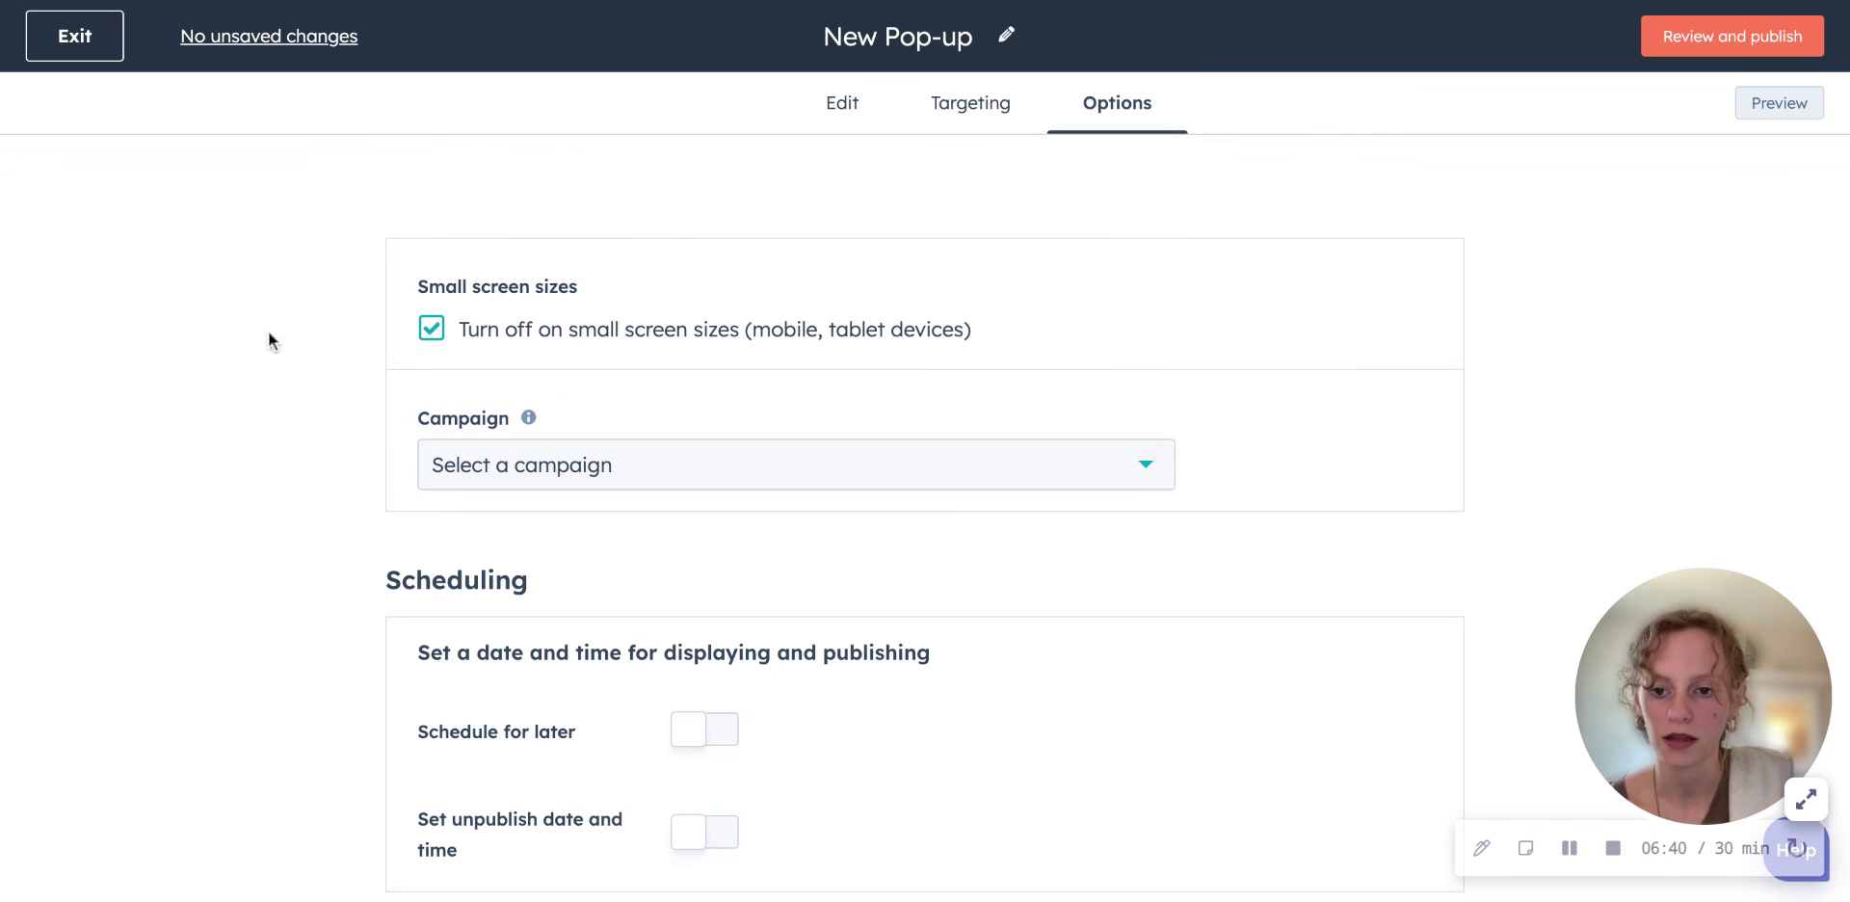
# Step: Try enabling the scheduled publish and unpublish dates for the pop-up, and turn both off again
pyautogui.scroll(-1, 308, 516)
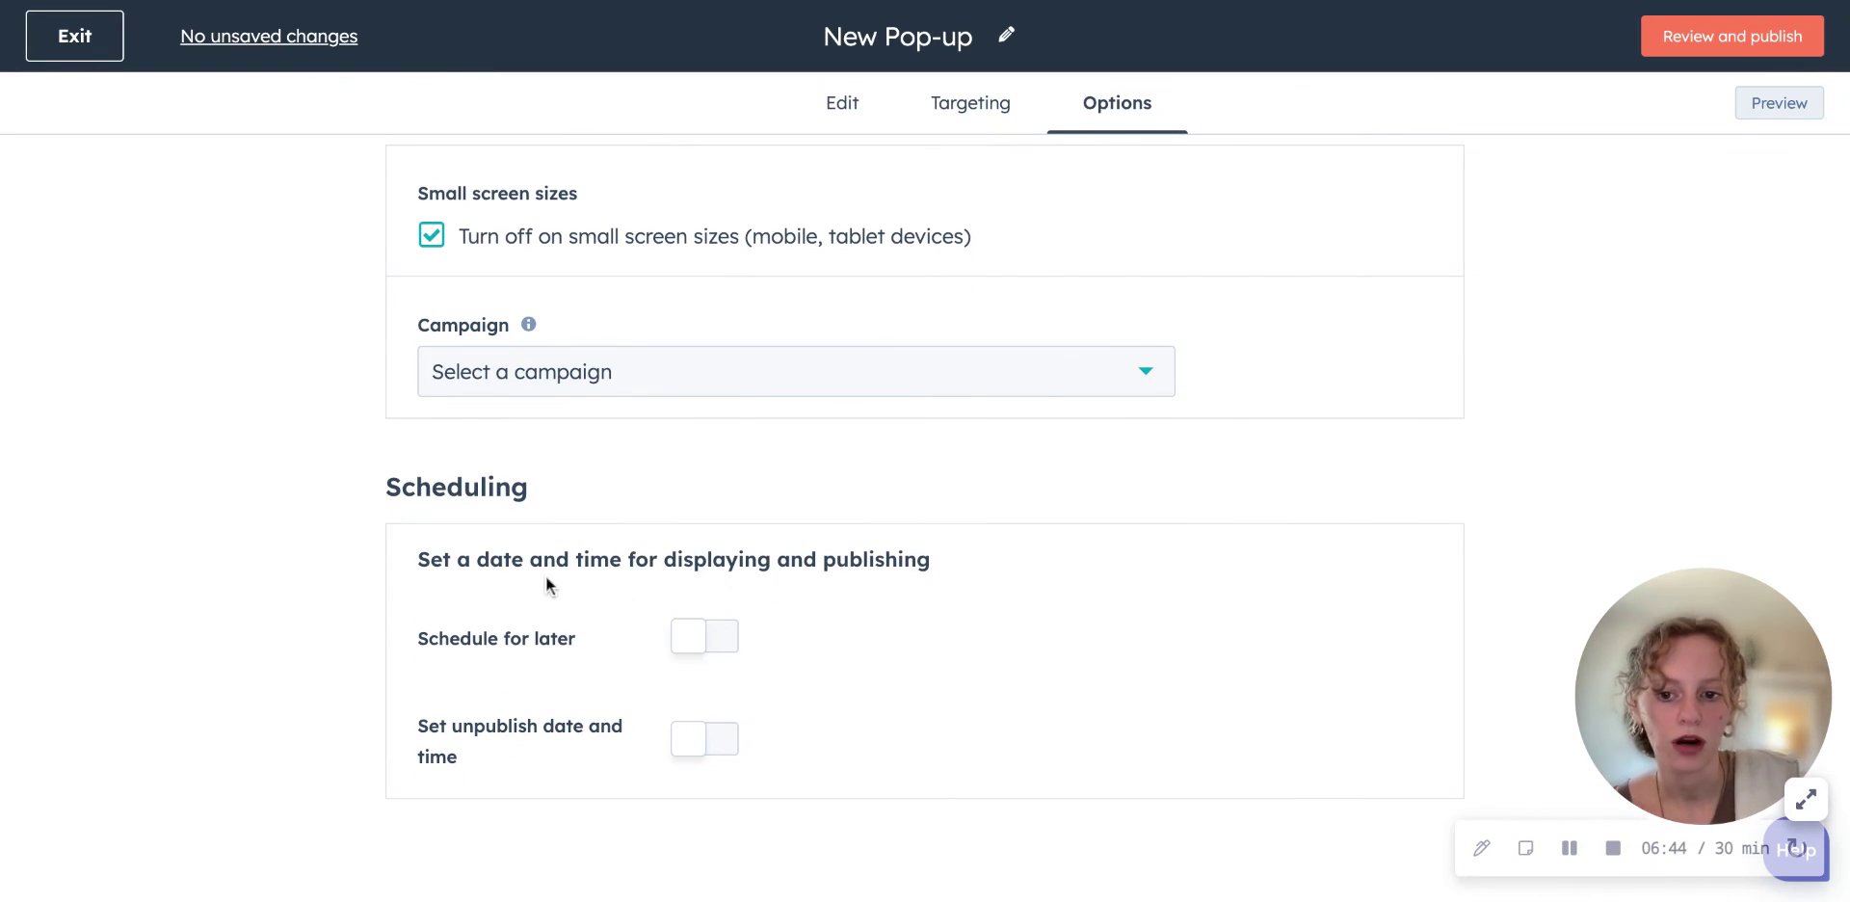
pyautogui.click(706, 640)
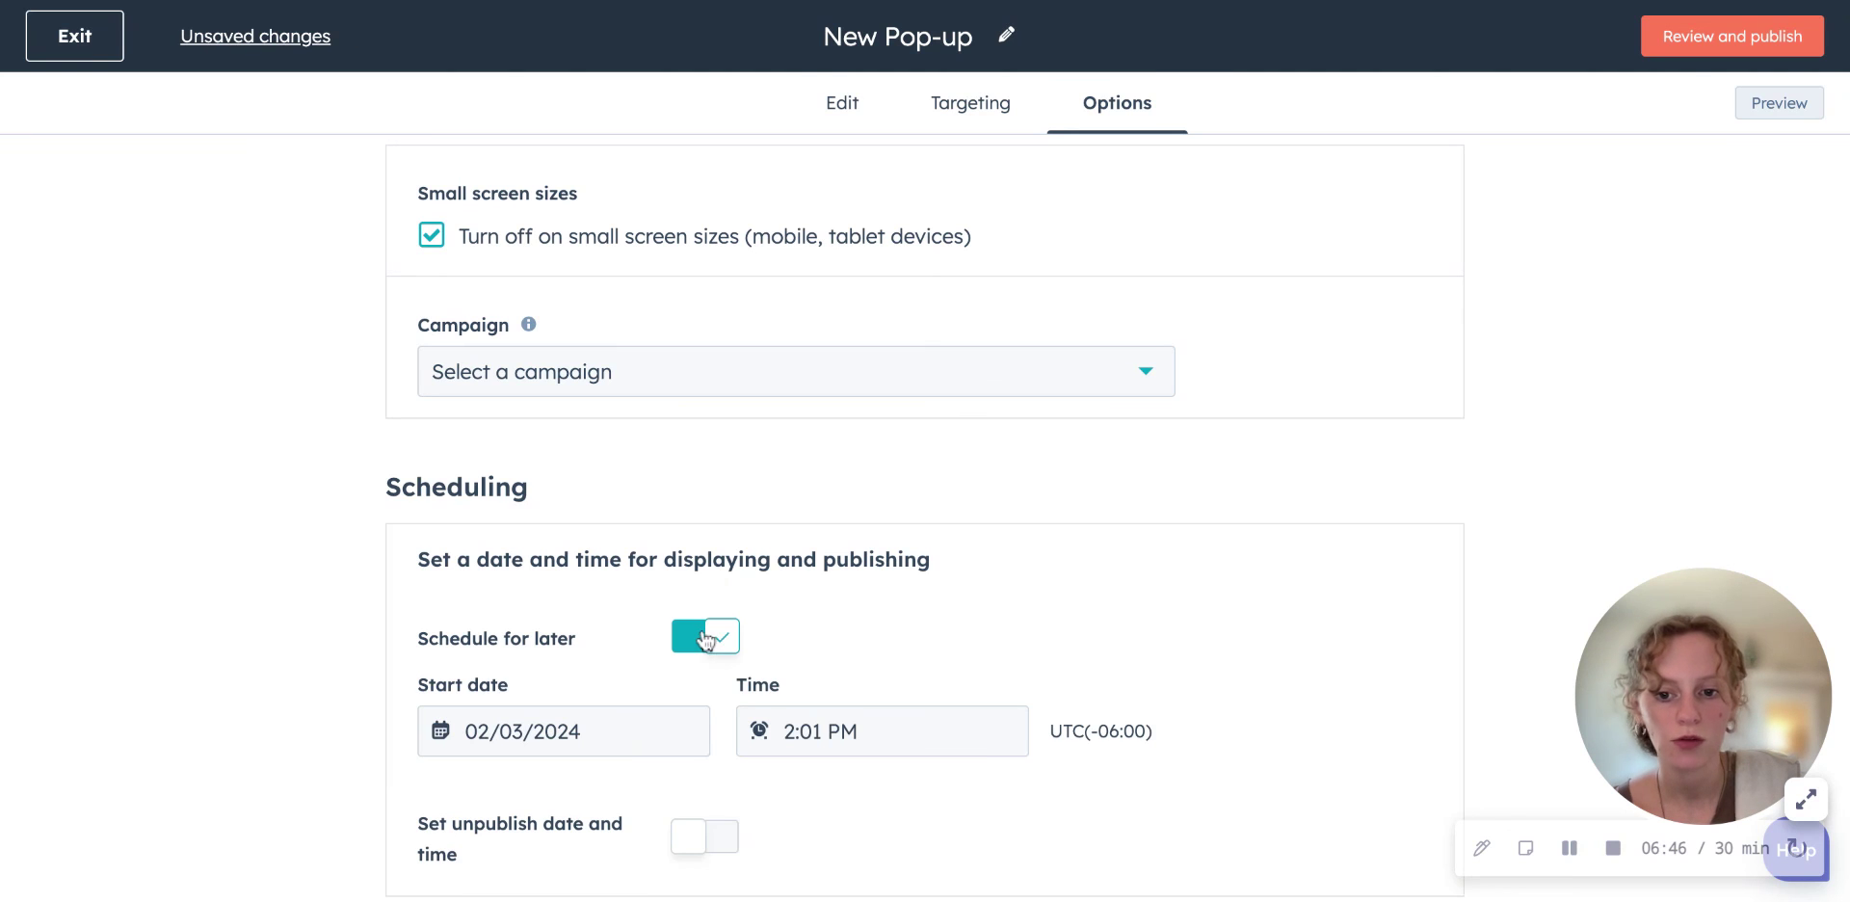
pyautogui.scroll(-1, 536, 809)
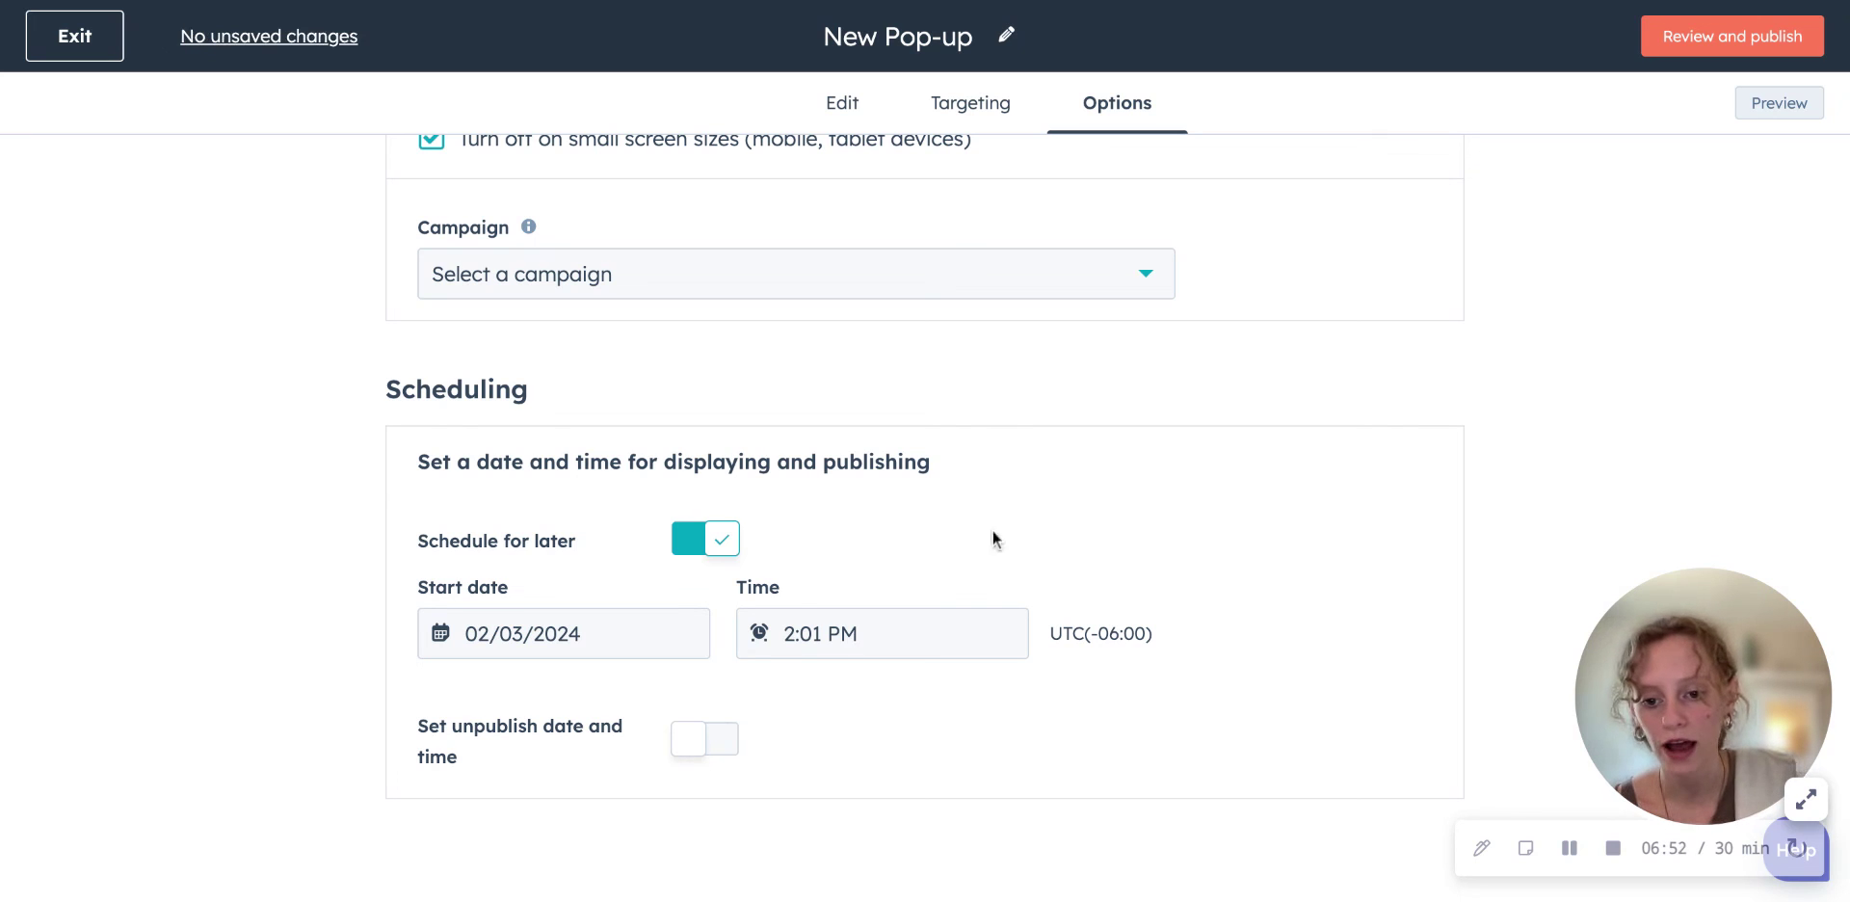
pyautogui.click(700, 742)
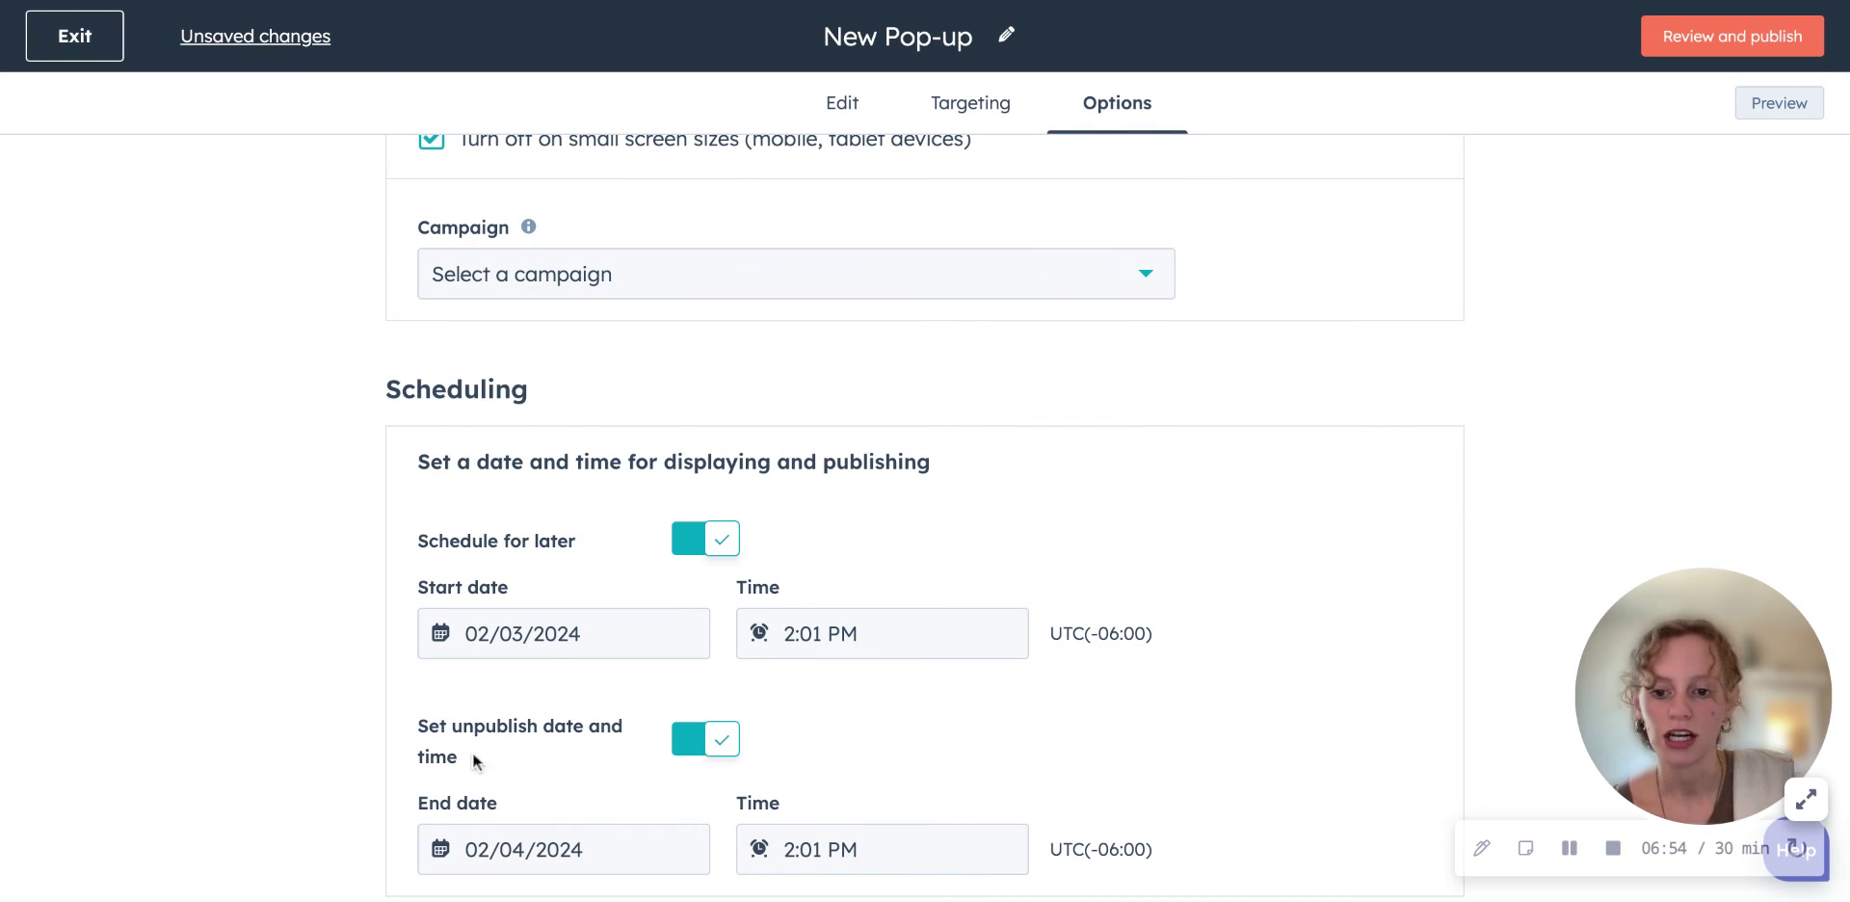
pyautogui.scroll(-1, 955, 835)
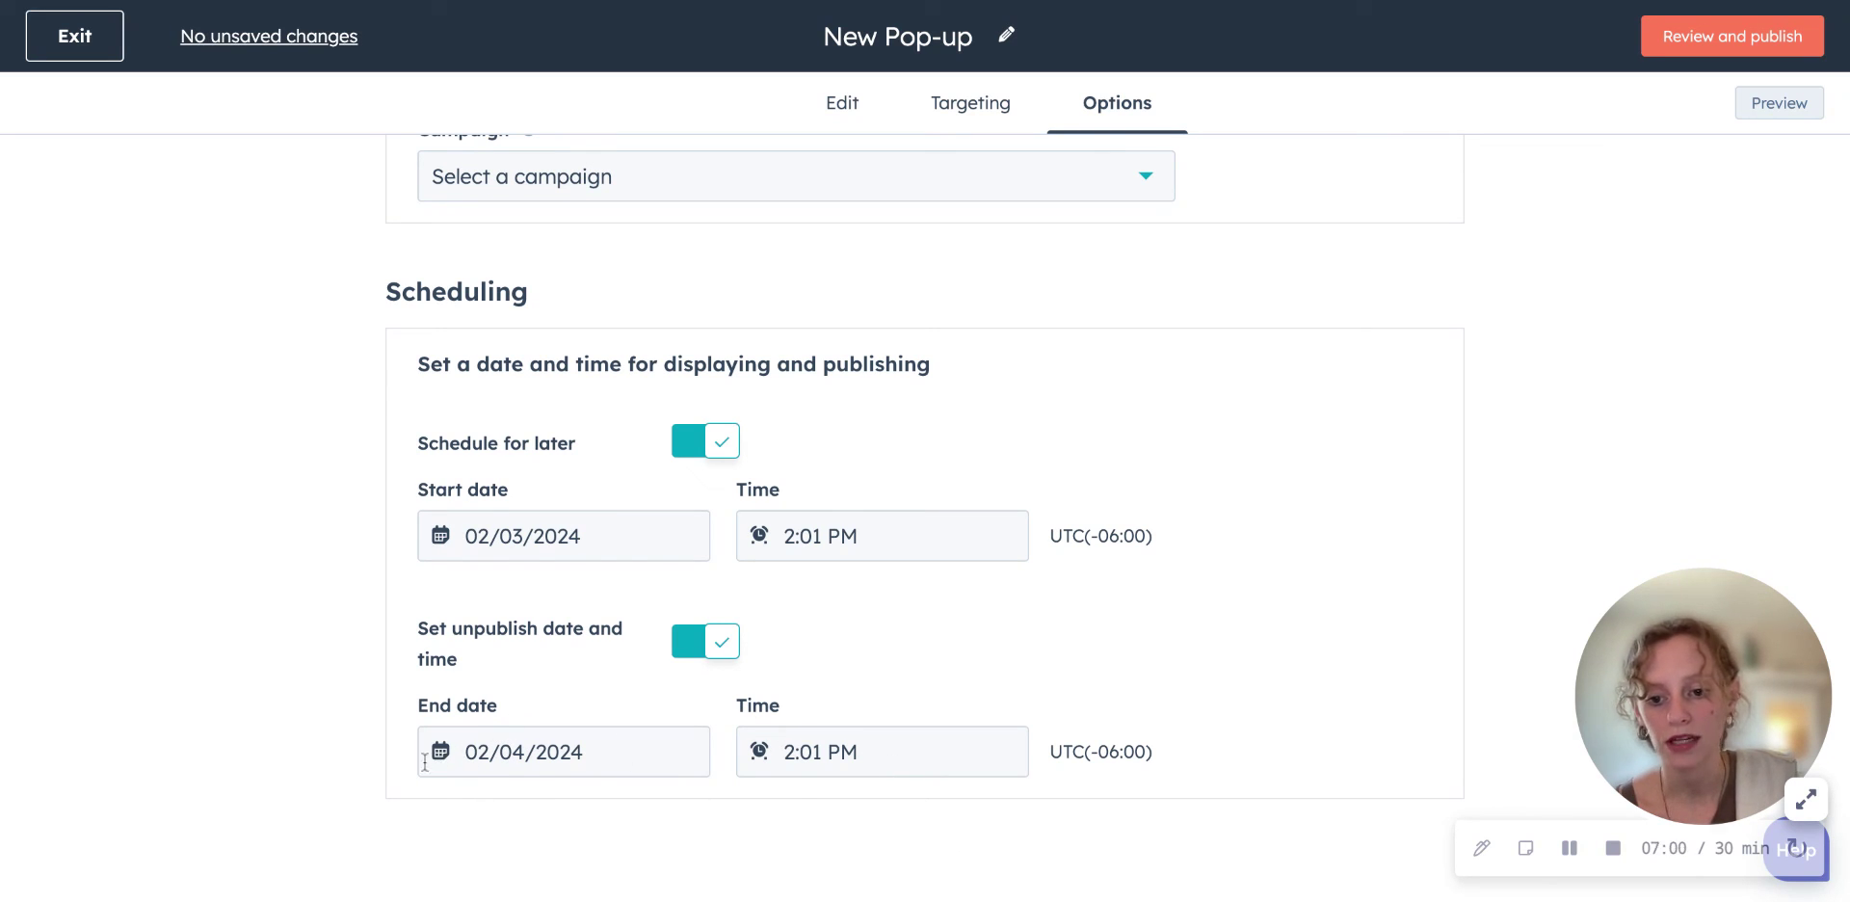
pyautogui.click(725, 646)
pyautogui.click(728, 540)
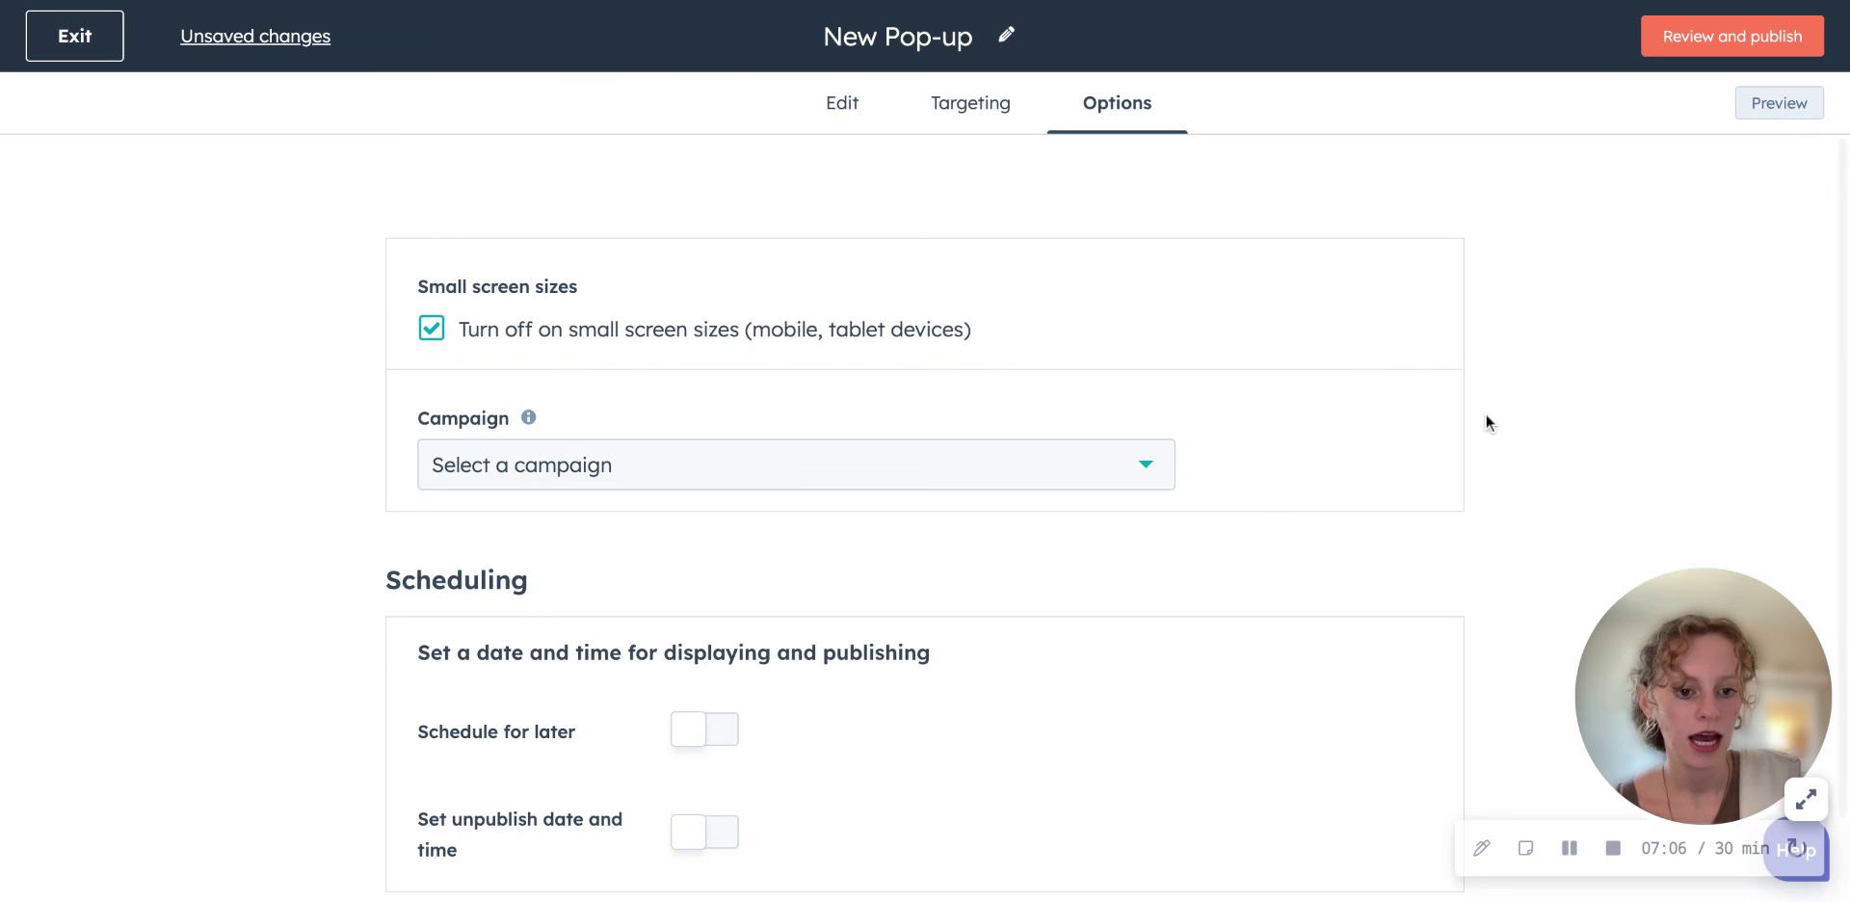
# Step: Review the pop-up's warnings and publish details, and close the review without publishing
pyautogui.click(1723, 47)
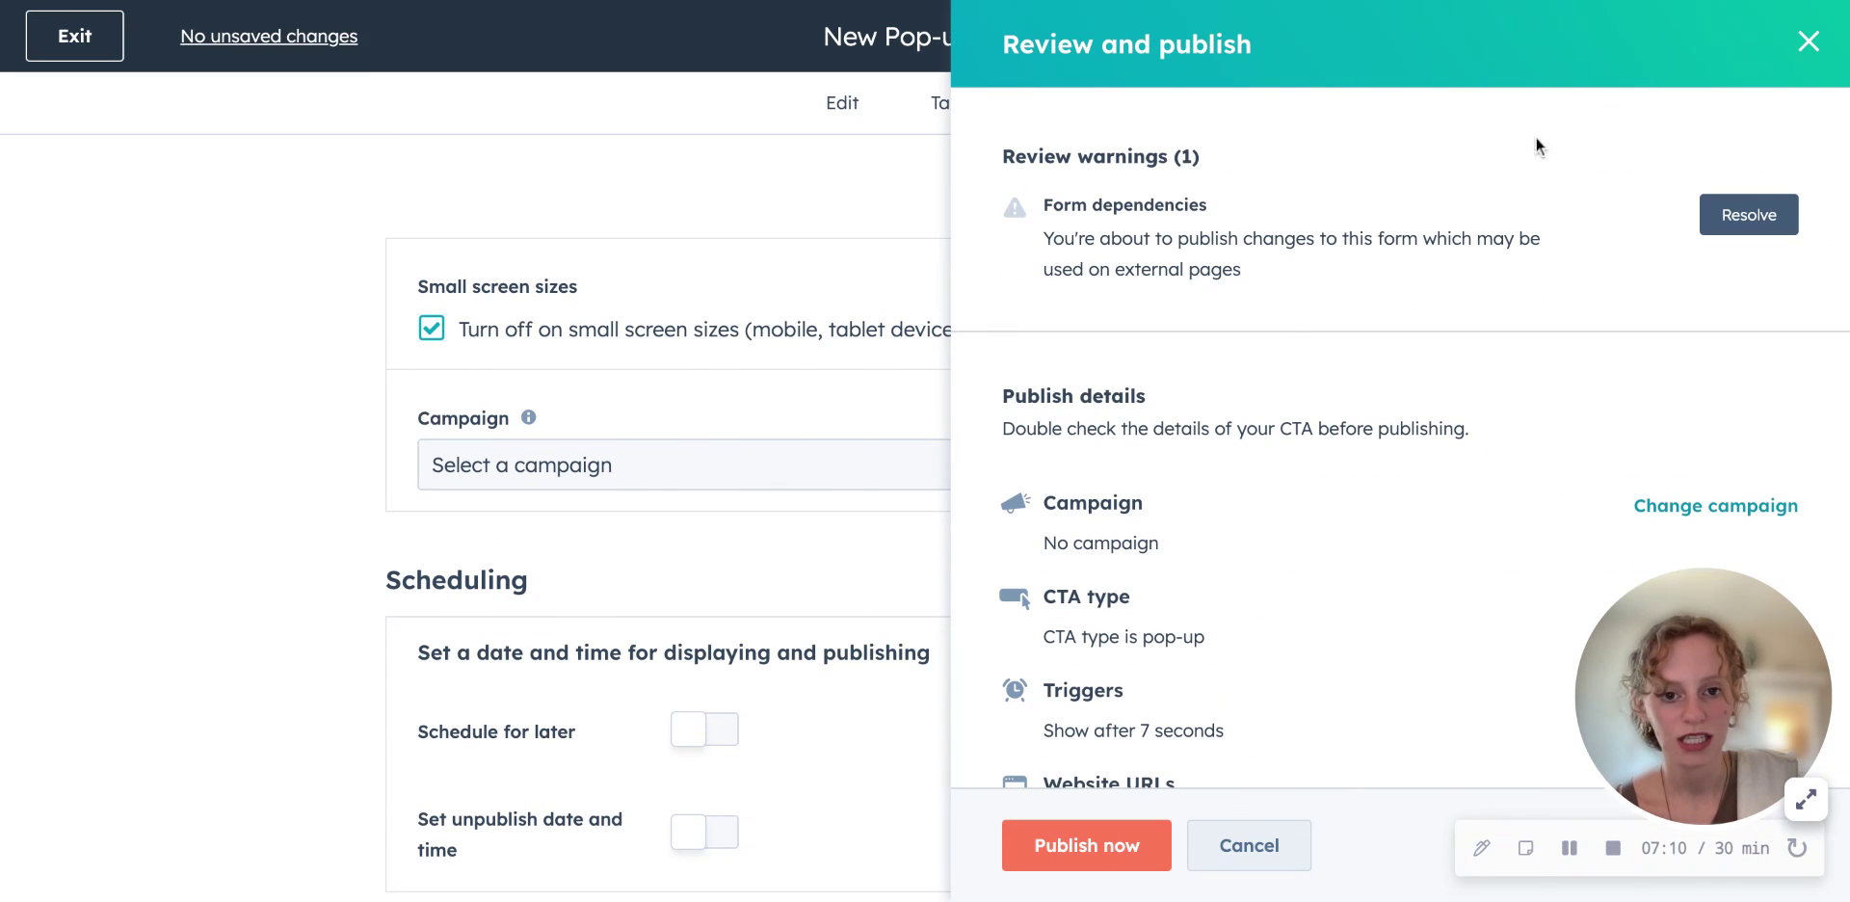
pyautogui.scroll(-5, 1238, 561)
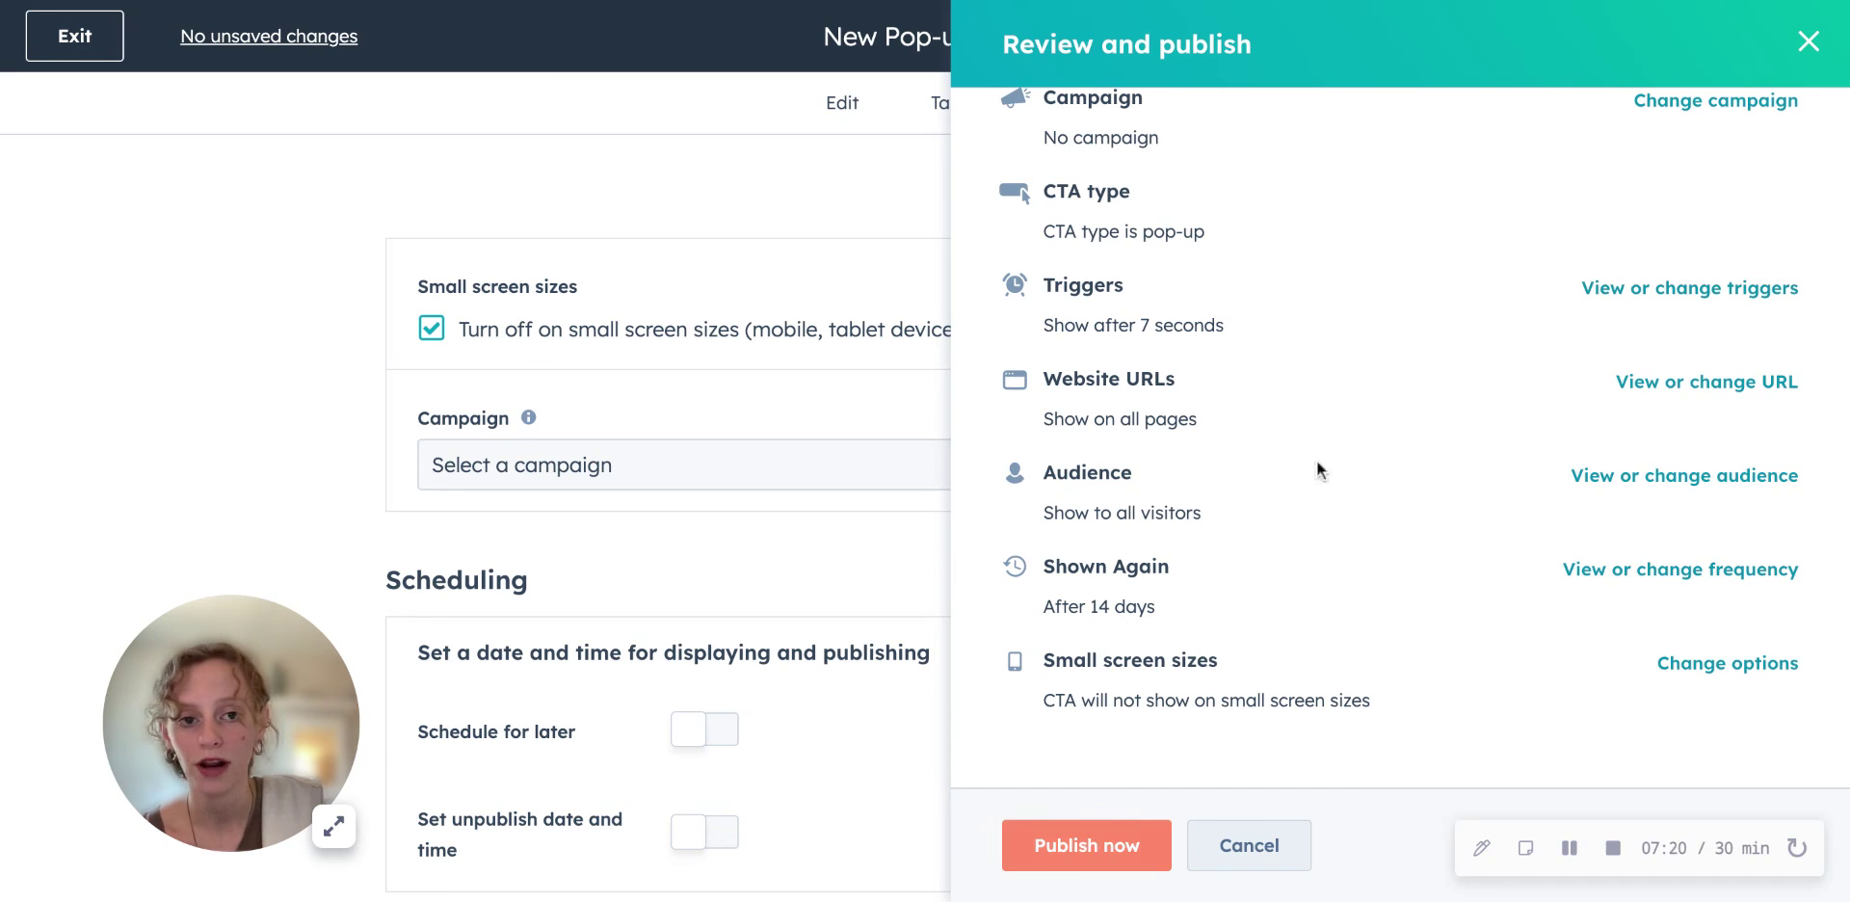
pyautogui.click(1808, 40)
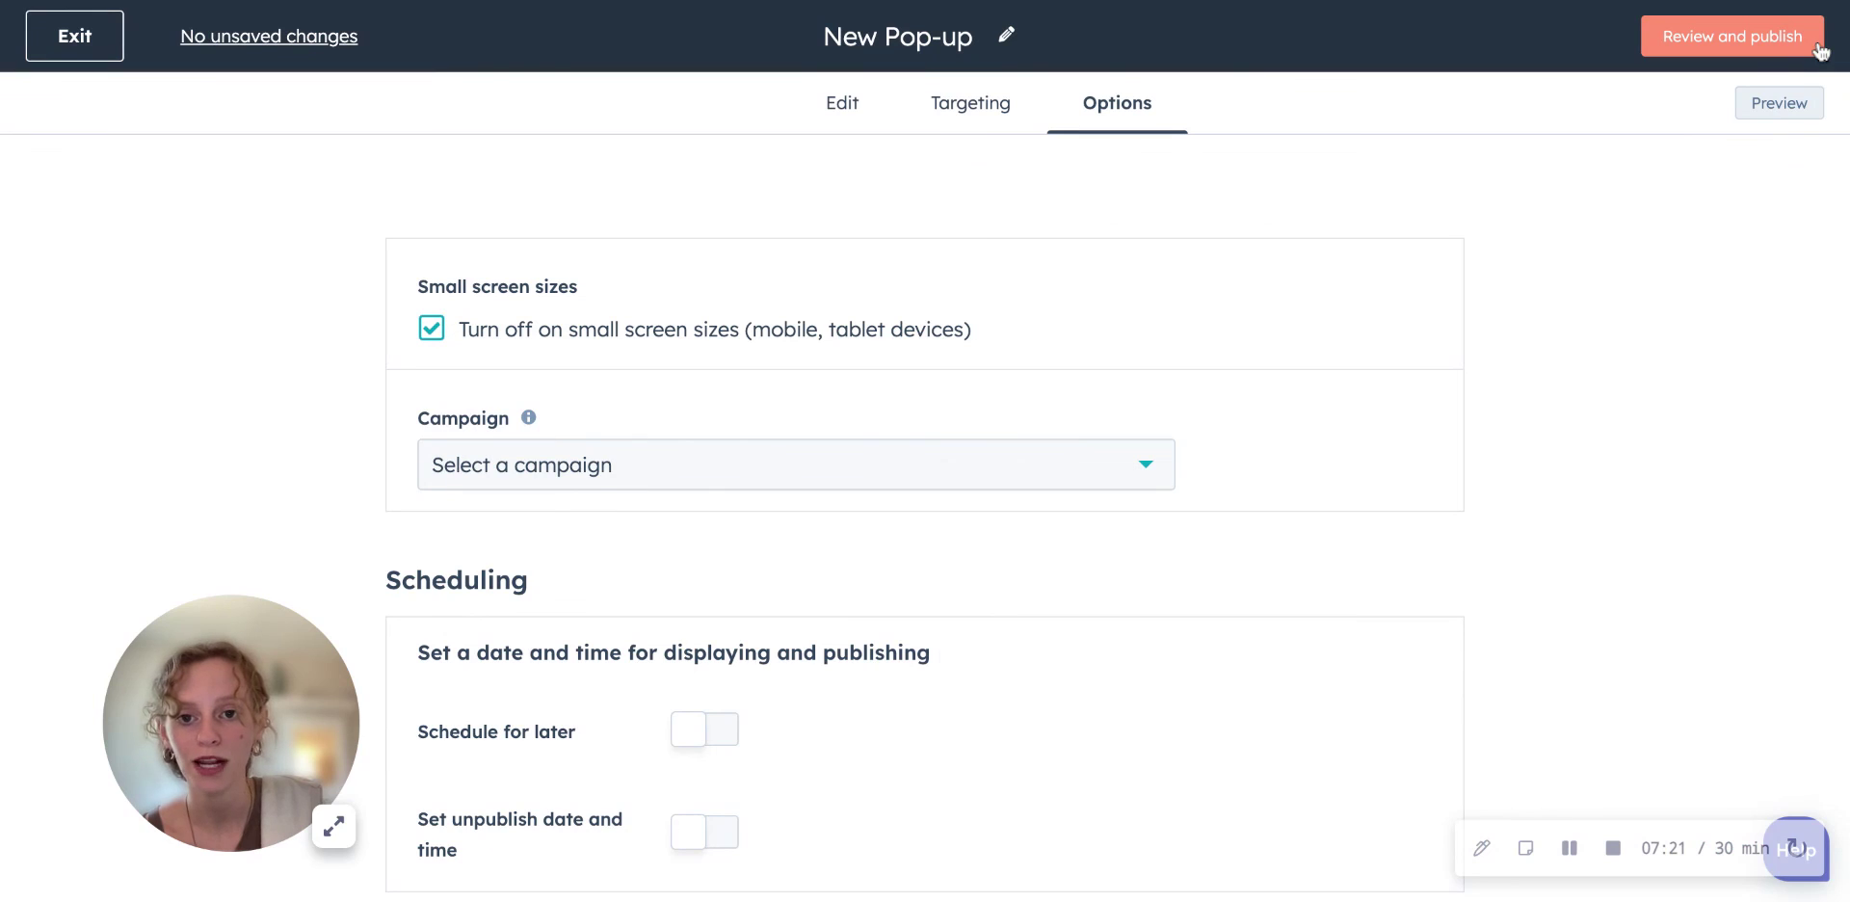